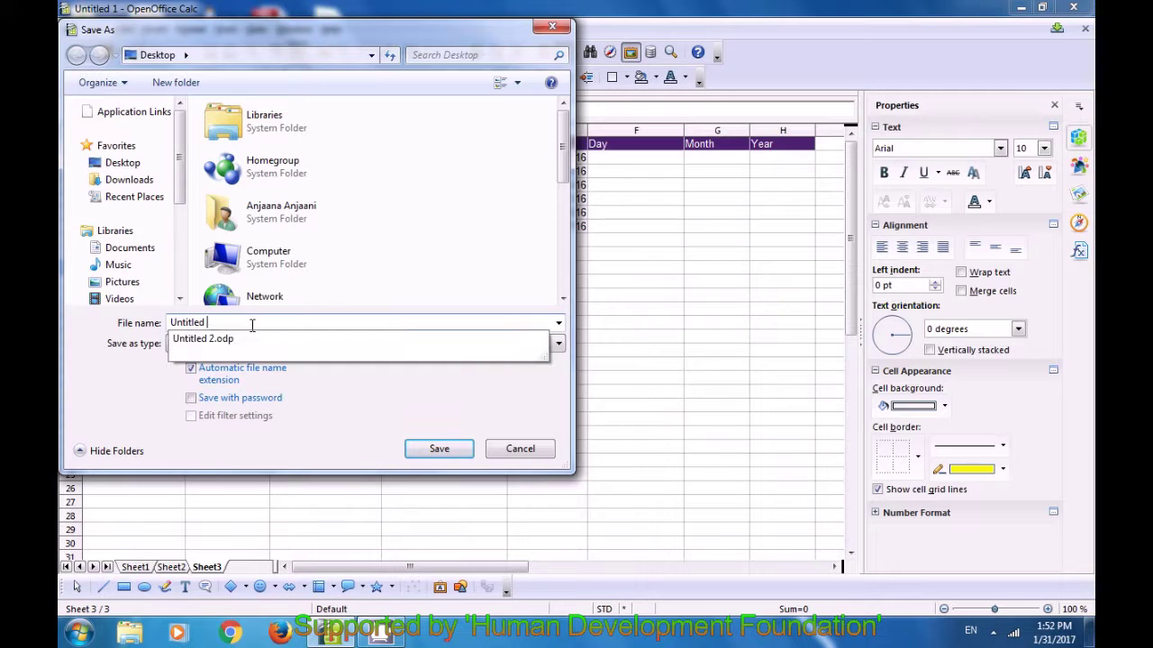
# Save the spreadsheet to the Desktop as class 4.ods in ODF Spreadsheet format.
pyautogui.write('clas')
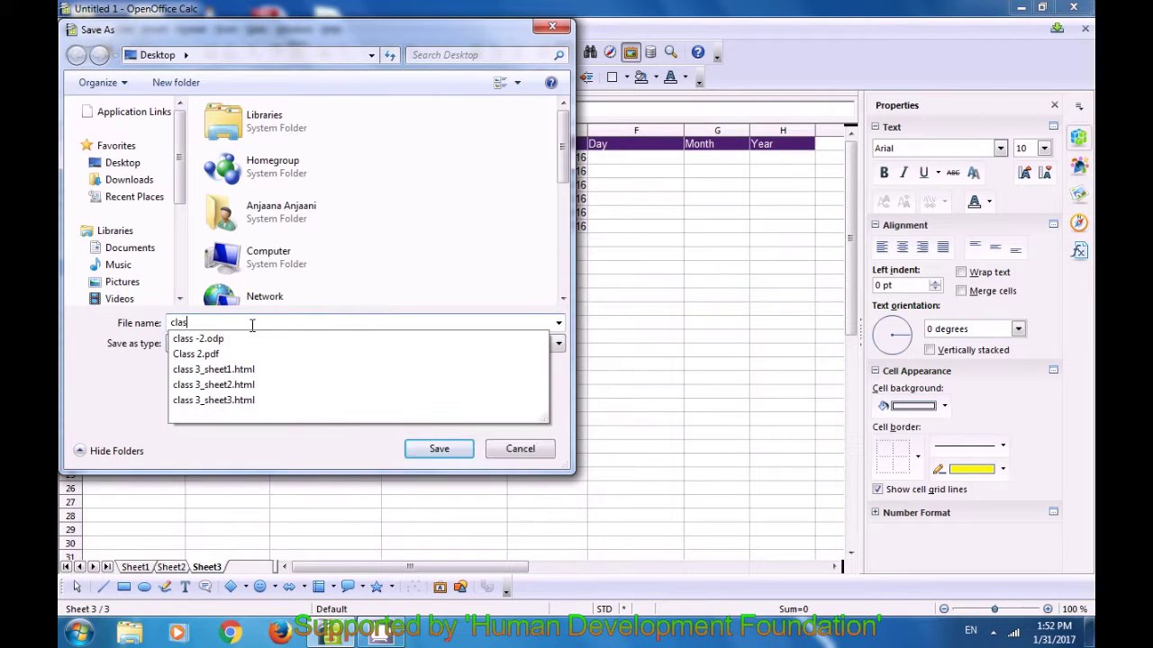
pyautogui.write('s 4')
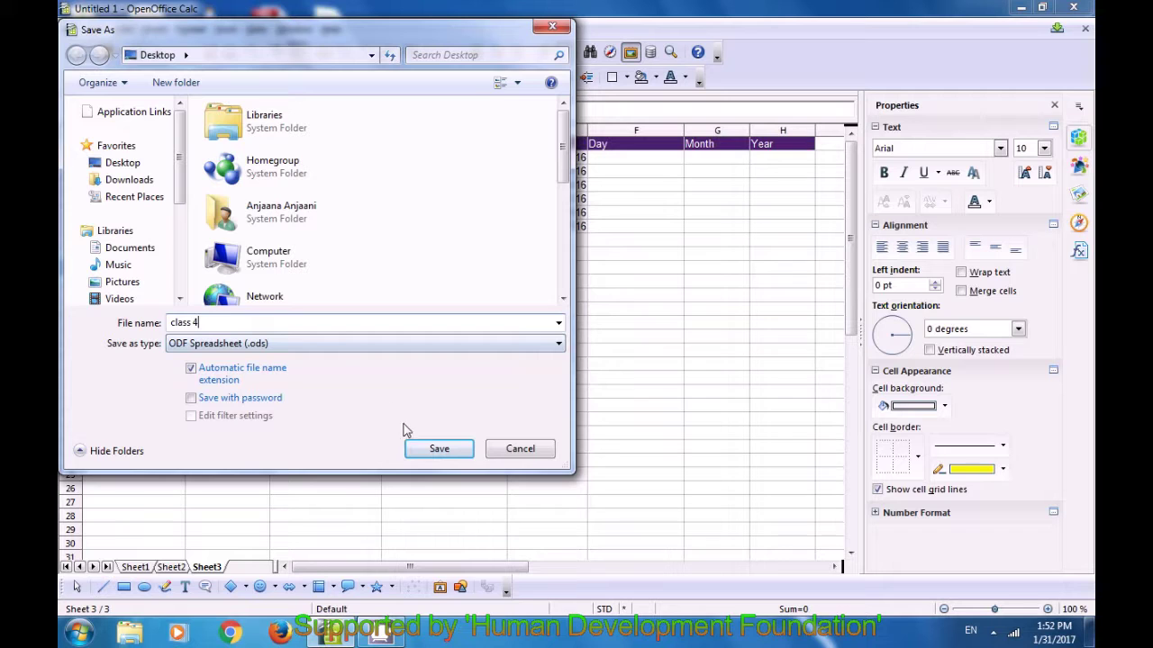
pyautogui.click(424, 452)
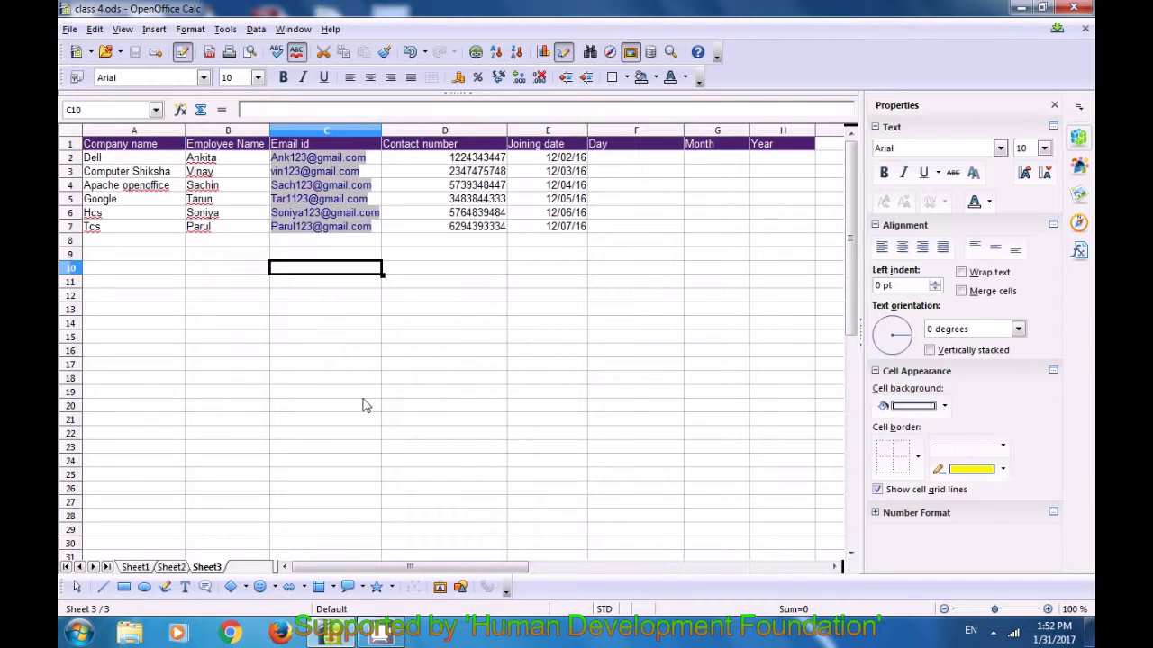
# Minimize Calc, restore class 4.ods from the taskbar, and show Sheet1's employee table.
pyautogui.click(276, 326)
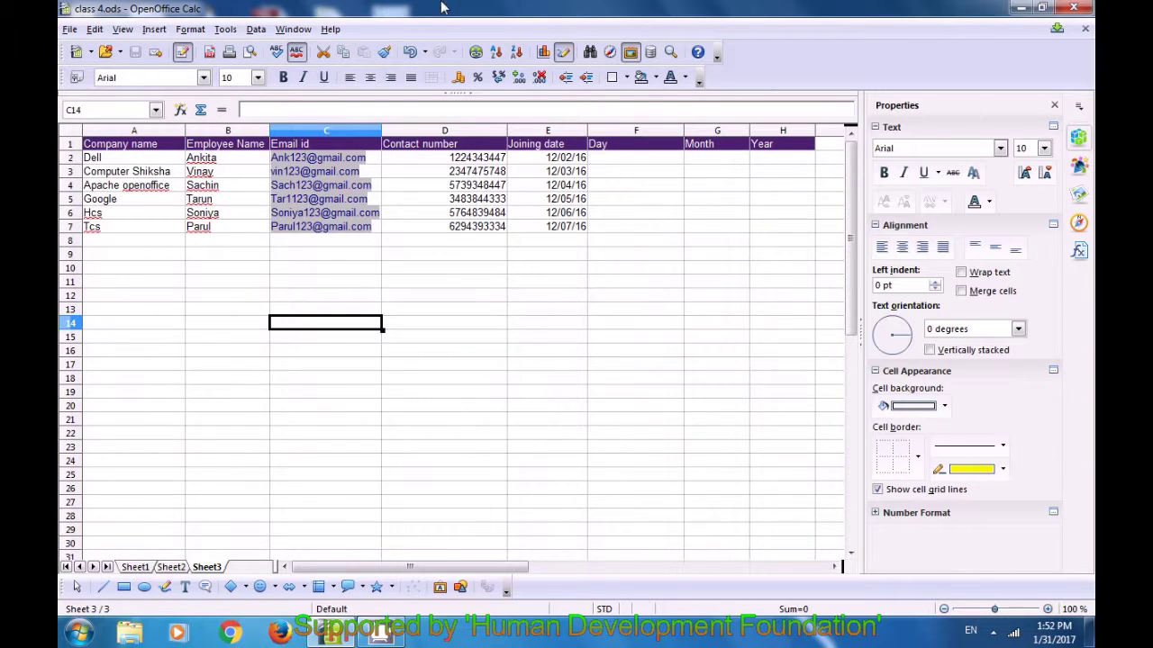
pyautogui.click(1019, 8)
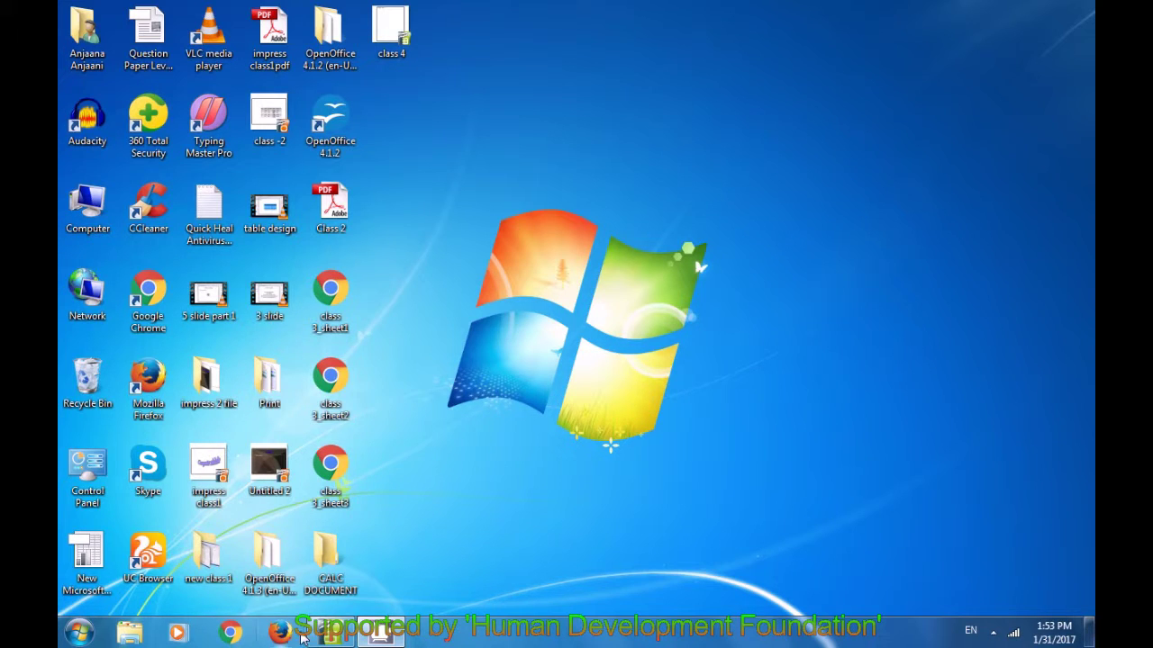
pyautogui.click(331, 634)
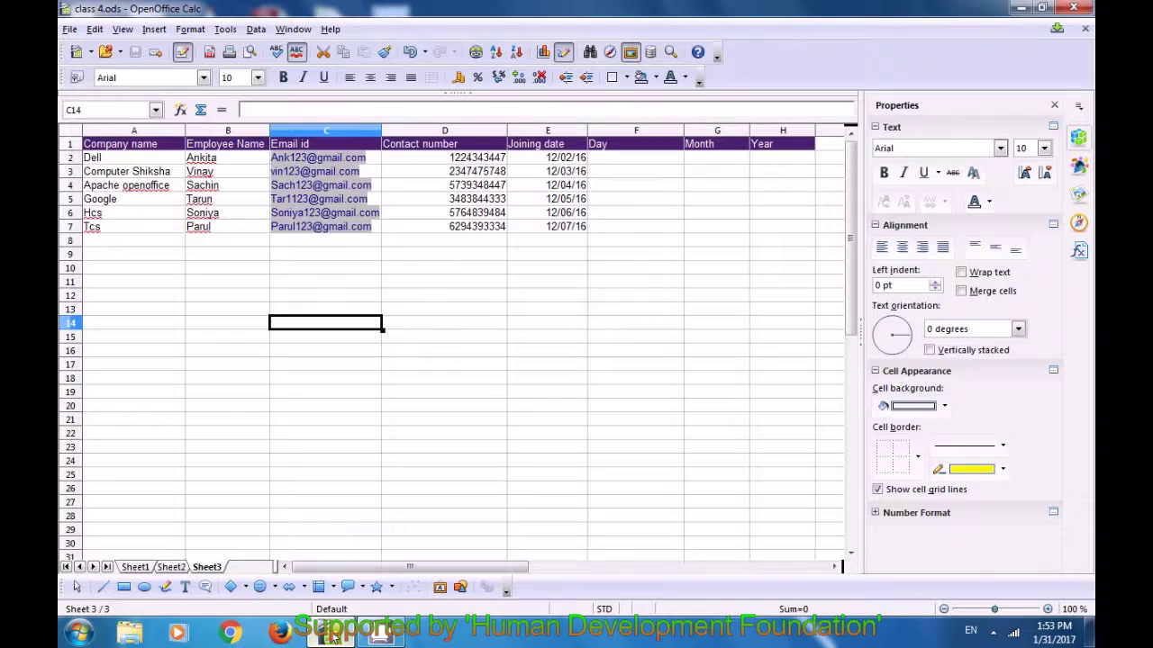
pyautogui.click(293, 281)
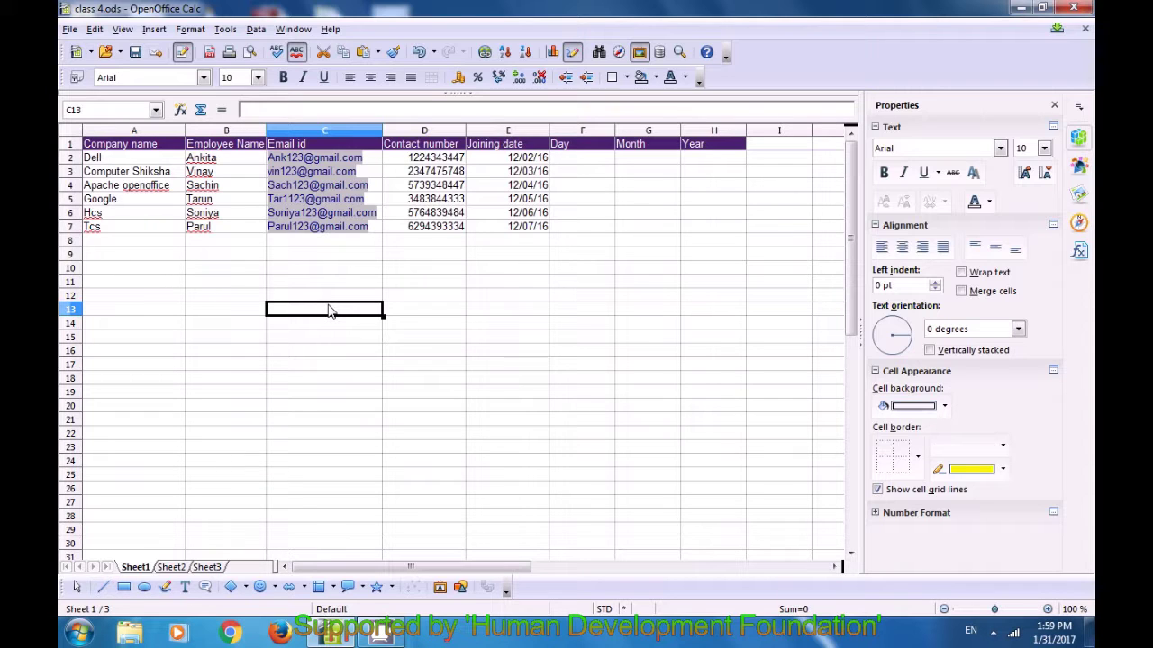
pyautogui.click(72, 32)
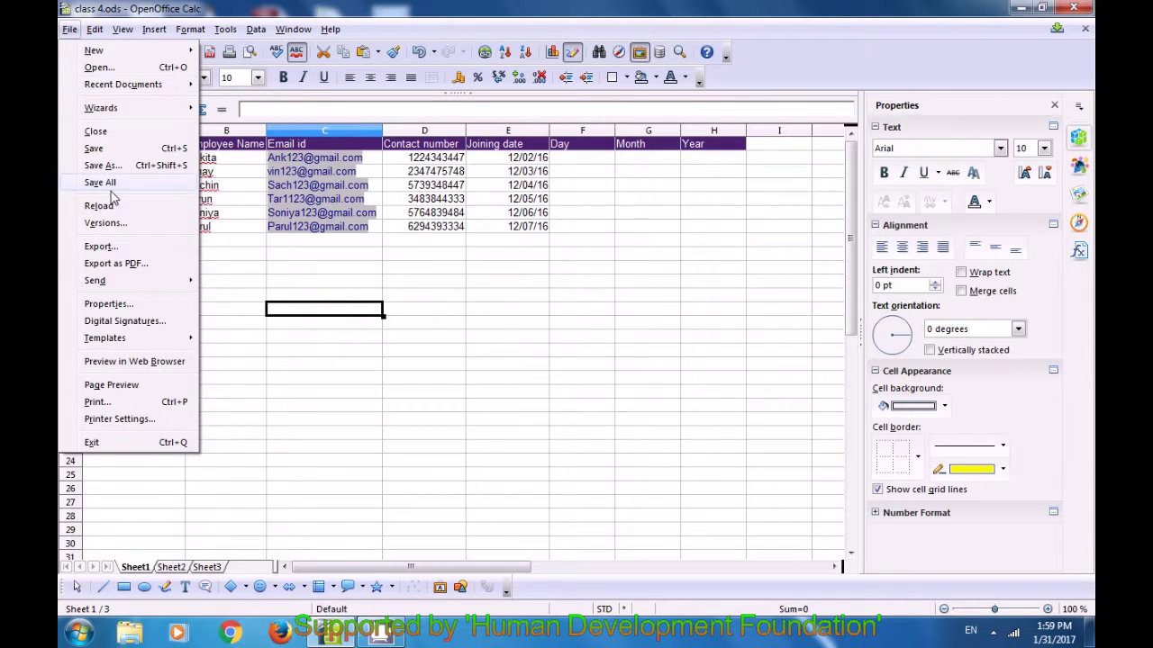
# Save the current sheet as a new template named 'helpline' in My Templates.
pyautogui.moveTo(104, 342)
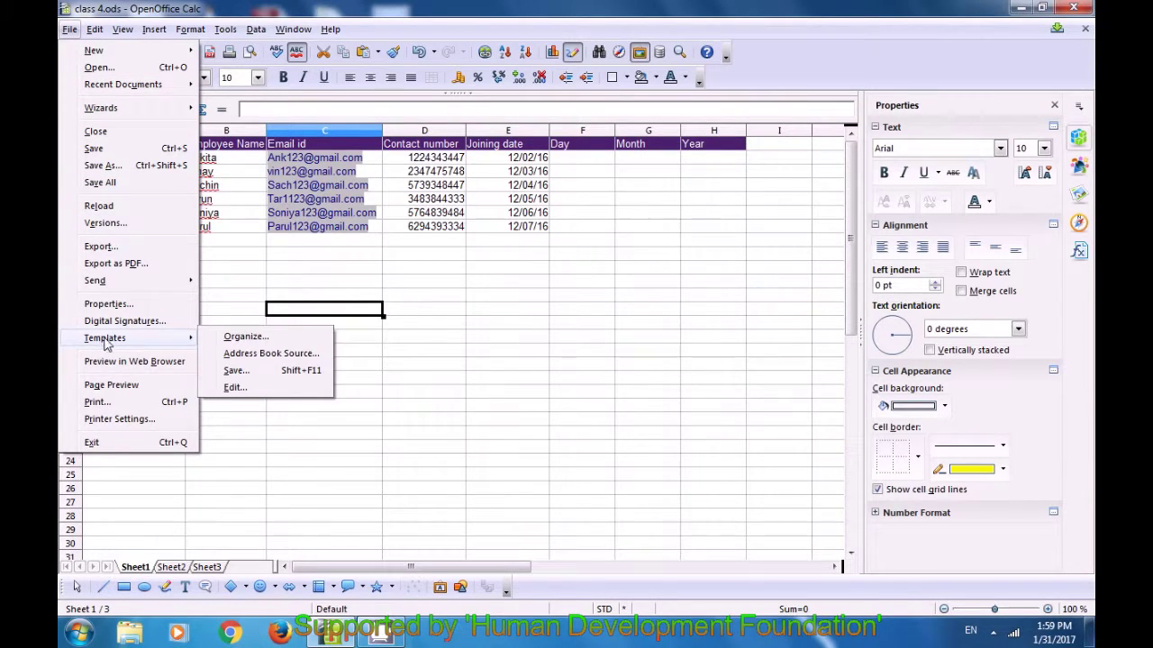
pyautogui.click(233, 371)
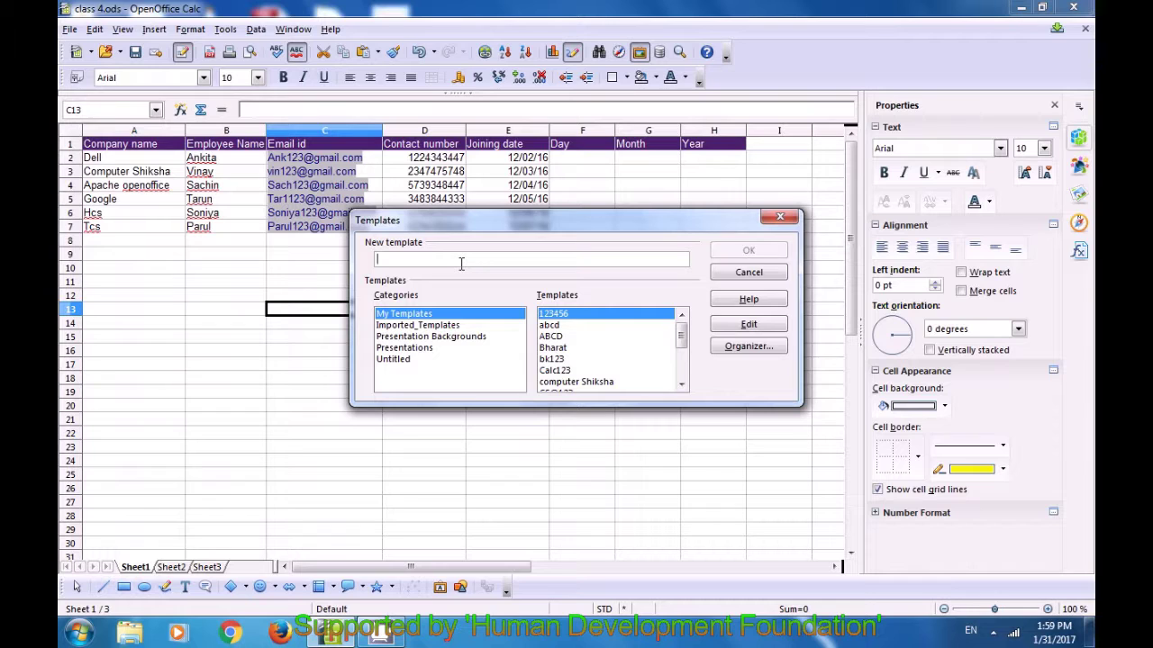
pyautogui.write('helpline')
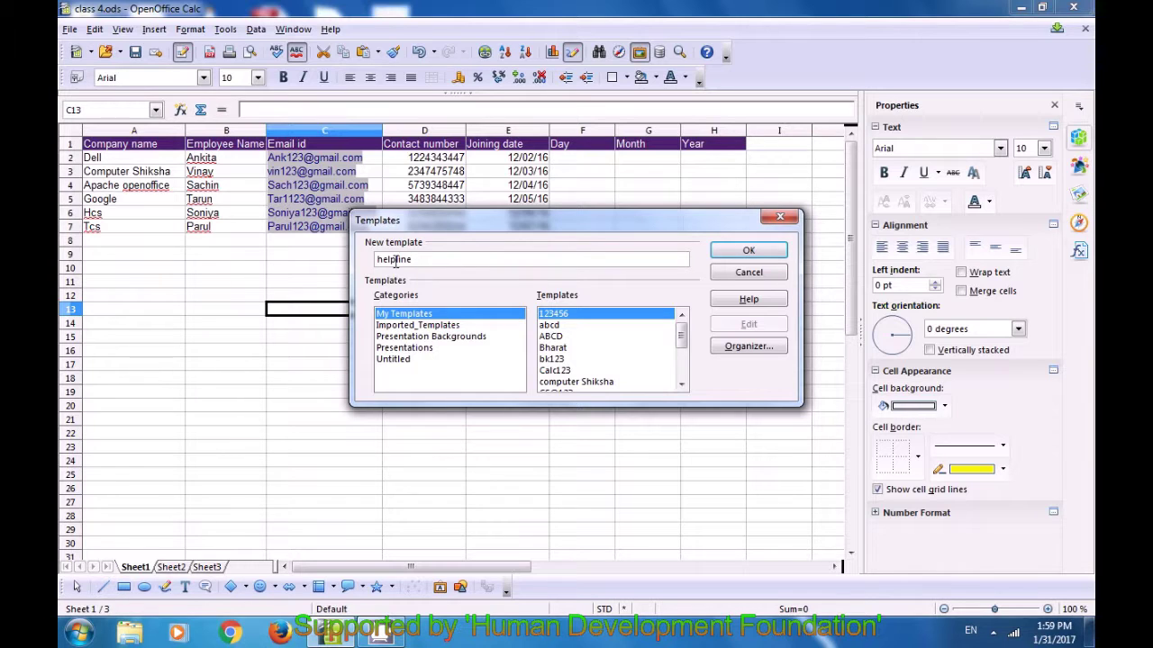
pyautogui.click(743, 252)
pyautogui.click(194, 286)
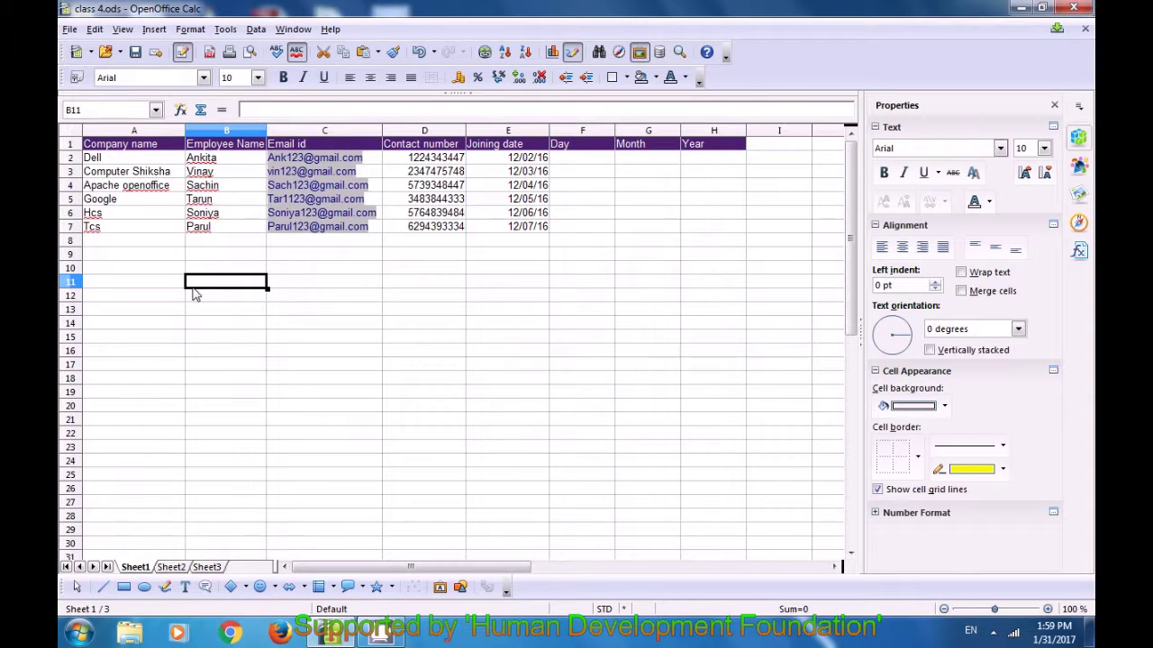
# Open helpline from My Templates via Organize > Edit and switch to its empty Sheet2.
pyautogui.click(69, 30)
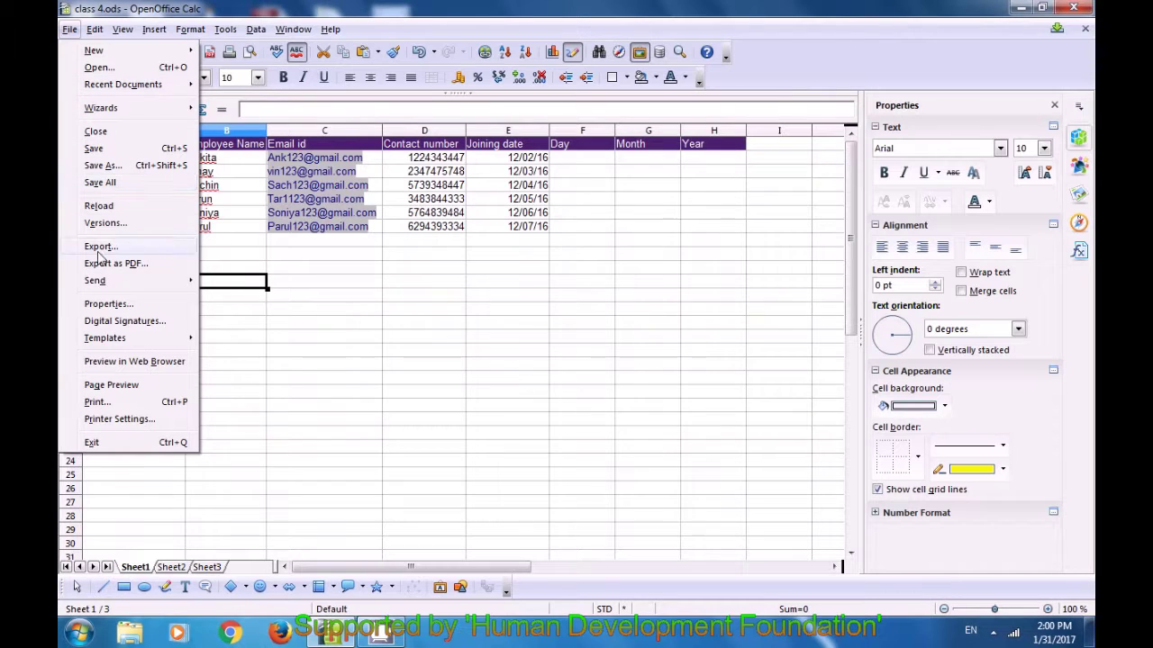
pyautogui.moveTo(121, 345)
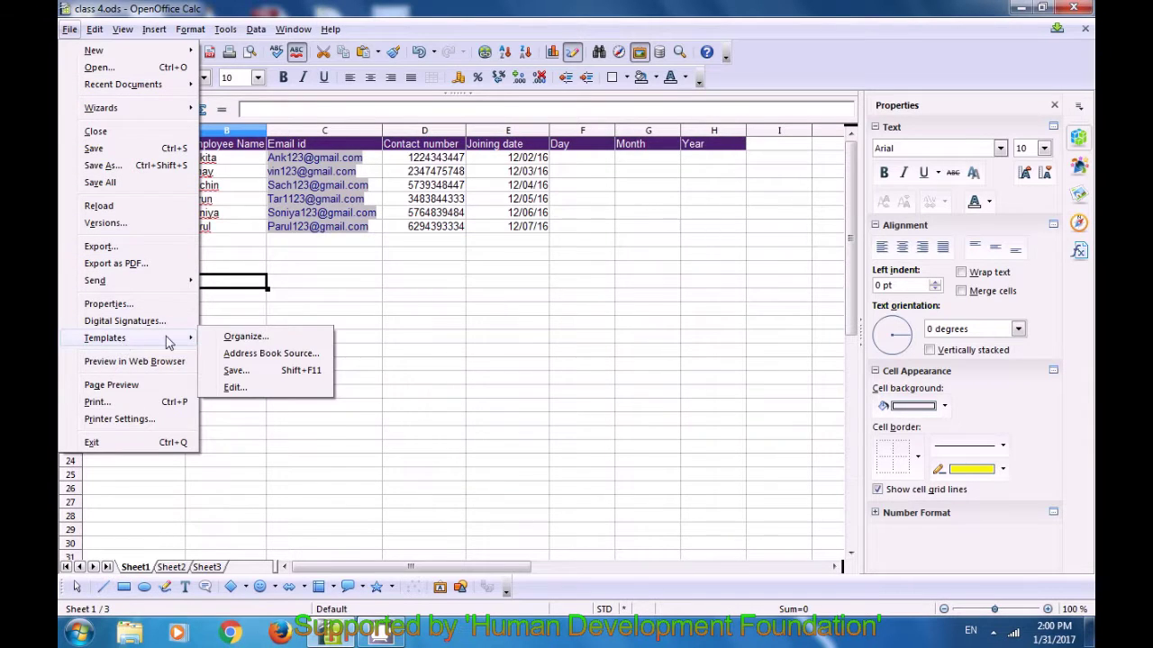
pyautogui.click(248, 339)
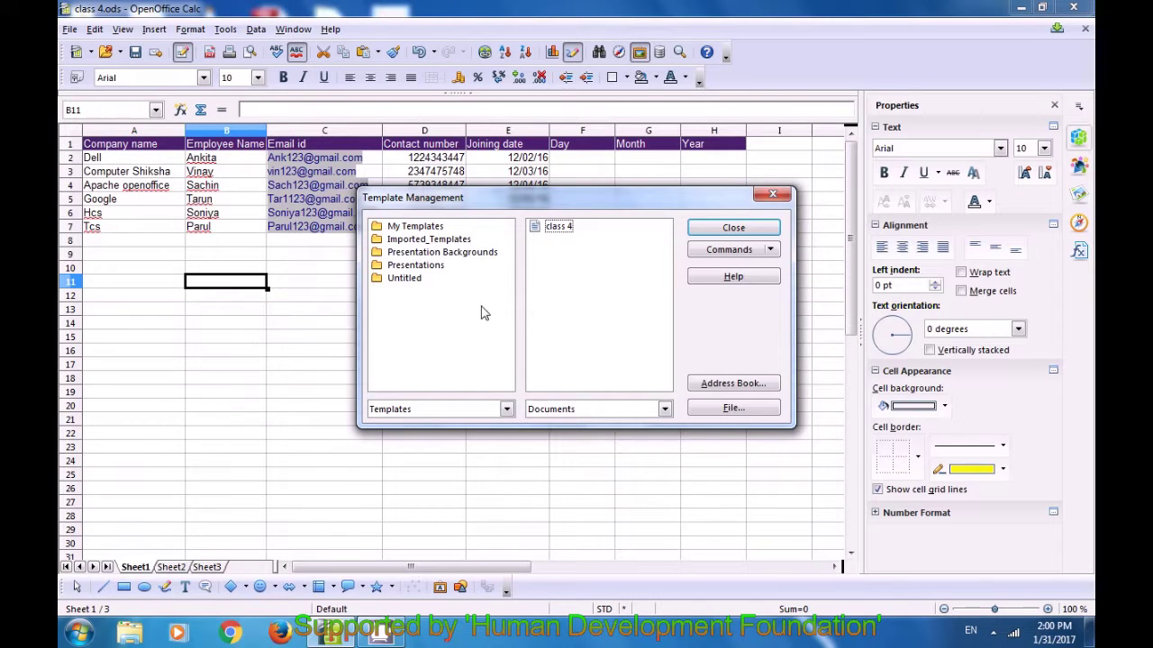
pyautogui.doubleClick(416, 228)
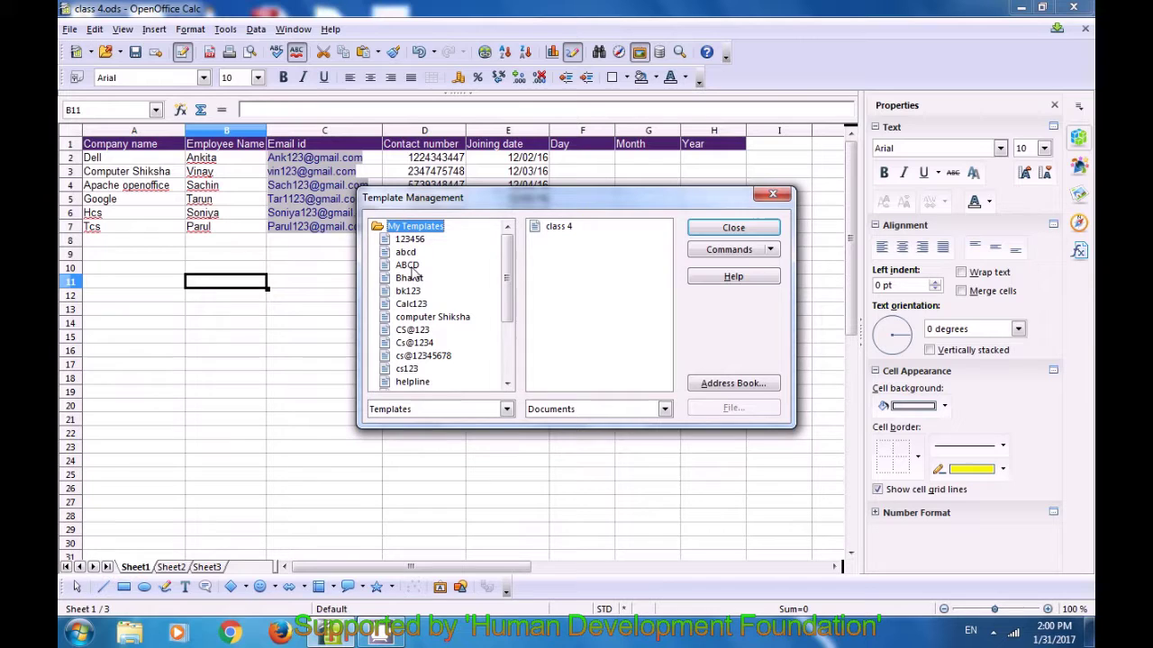
pyautogui.click(415, 384)
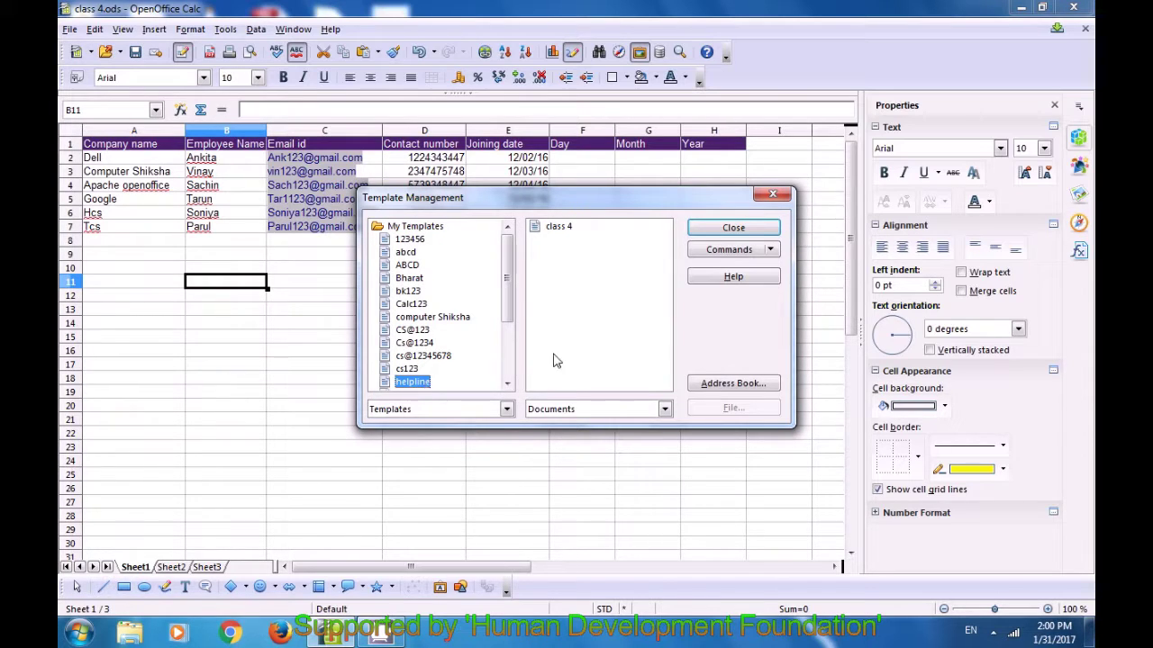
pyautogui.click(763, 254)
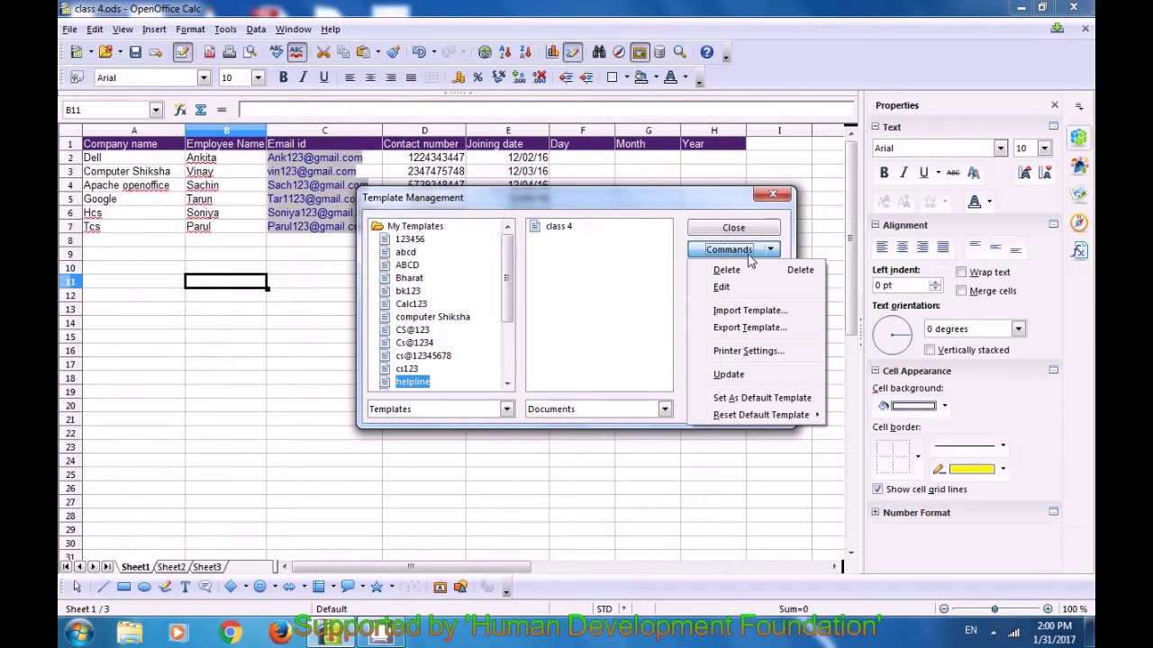
pyautogui.click(725, 288)
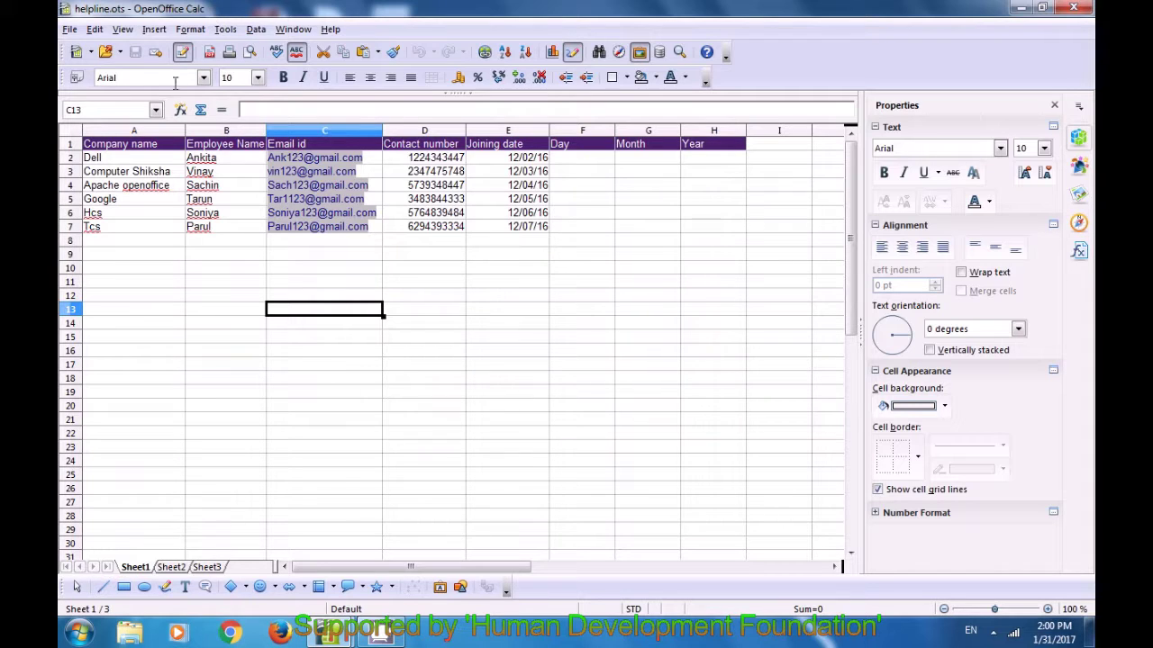
pyautogui.click(170, 568)
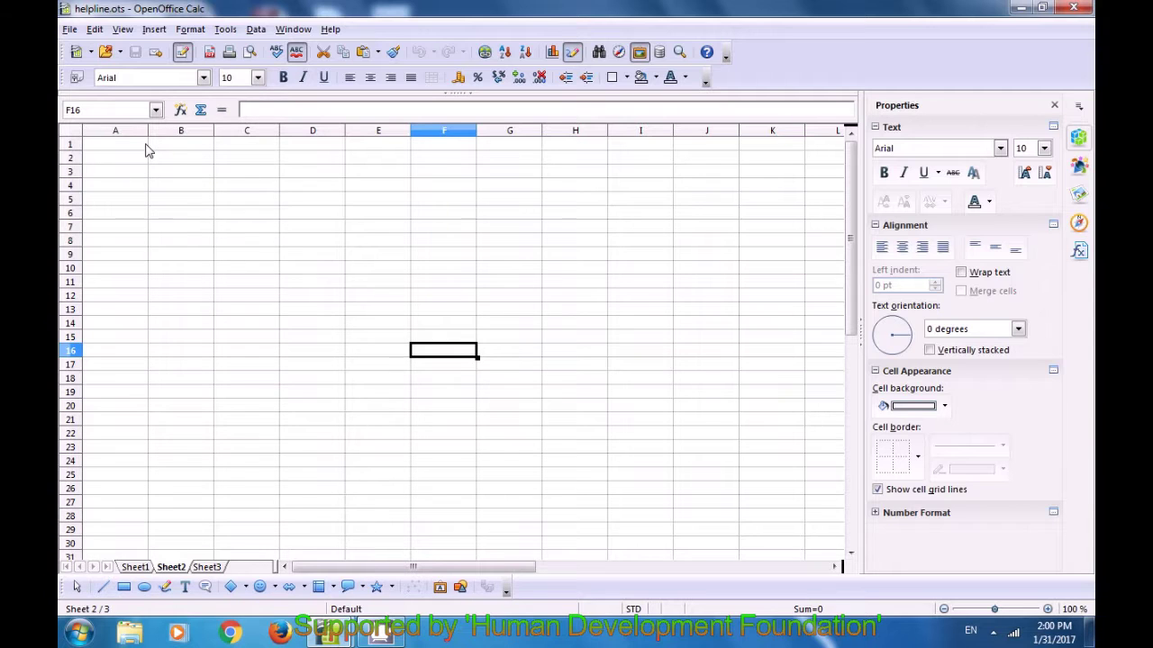
# Widen column A and enter 'women helpline num' with 1039 in A1:B1.
pyautogui.moveTo(148, 130); pyautogui.dragTo(190, 132)
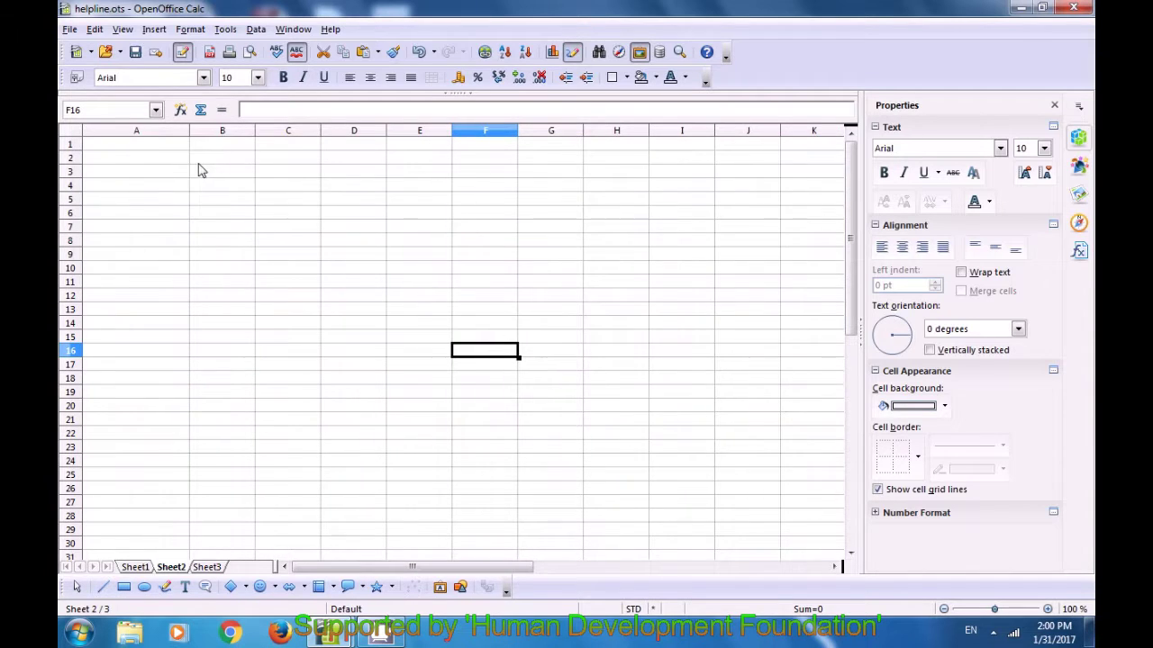
pyautogui.click(151, 148)
pyautogui.write('wom')
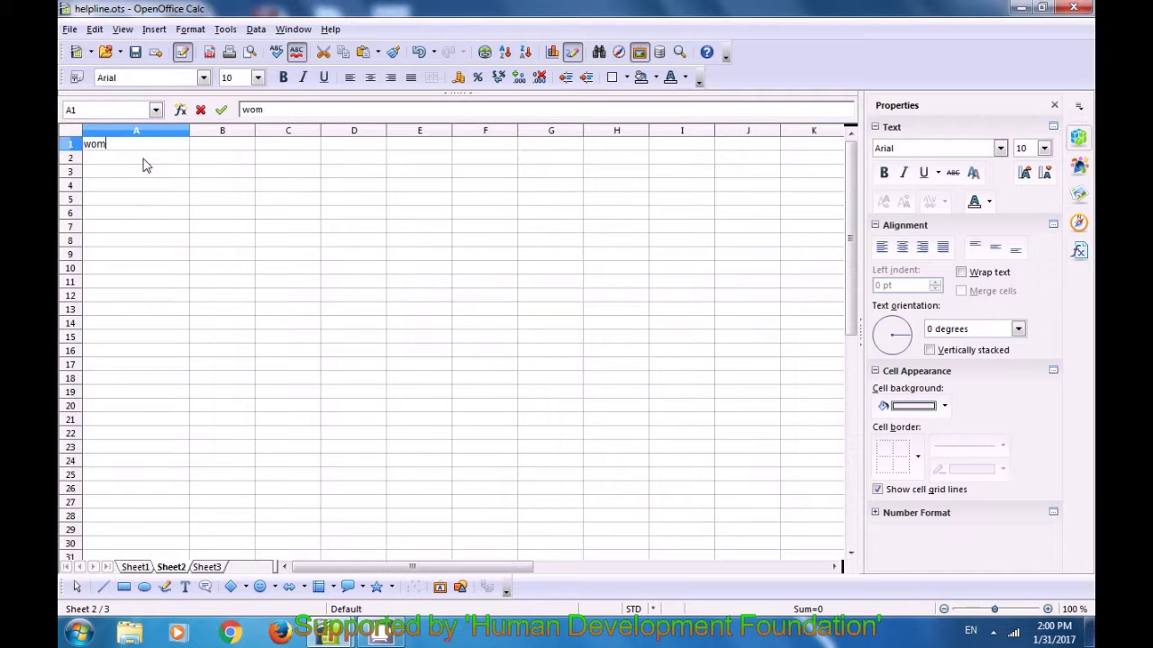
pyautogui.write('en helpline')
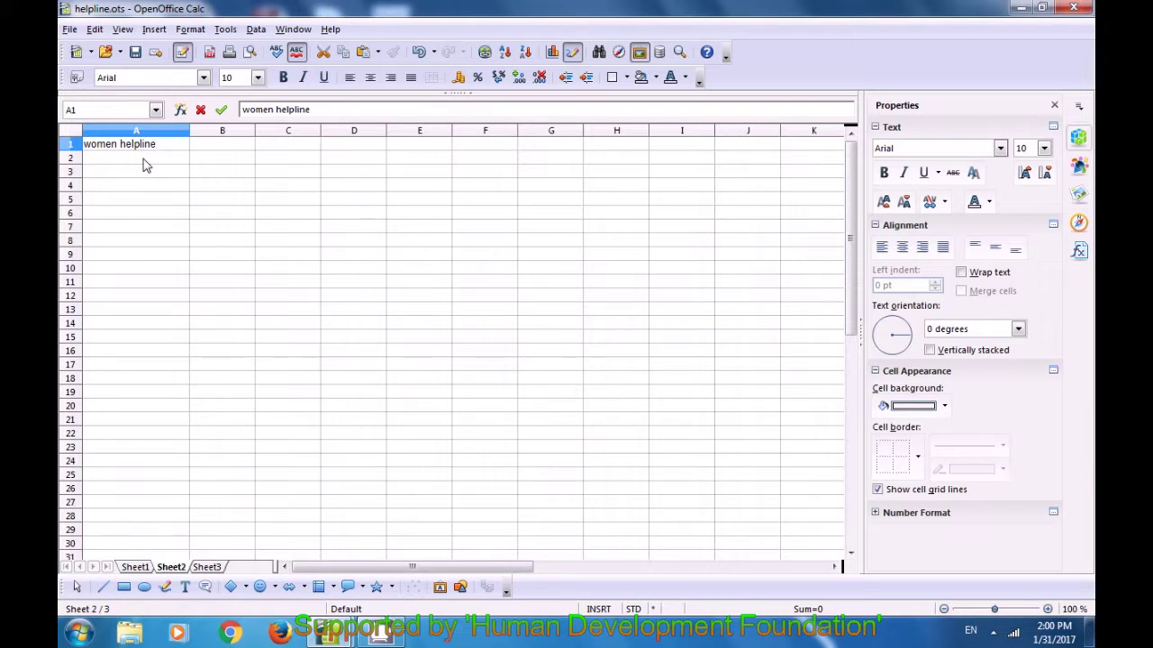
pyautogui.write(' num')
pyautogui.press('Tab')
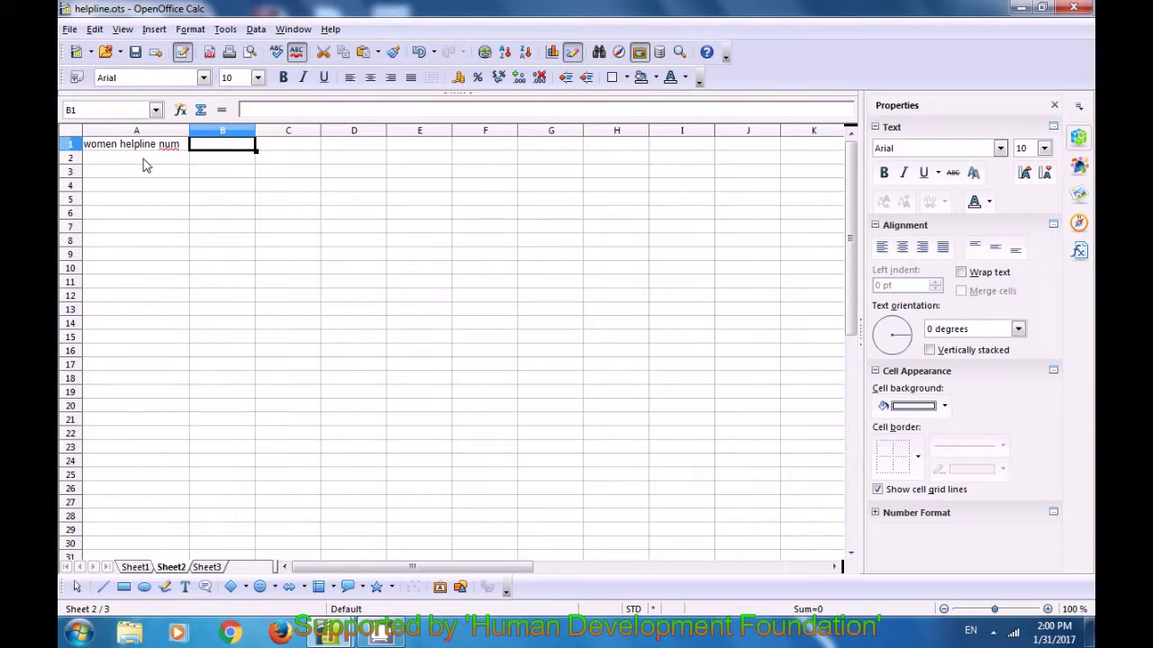
pyautogui.write('1039')
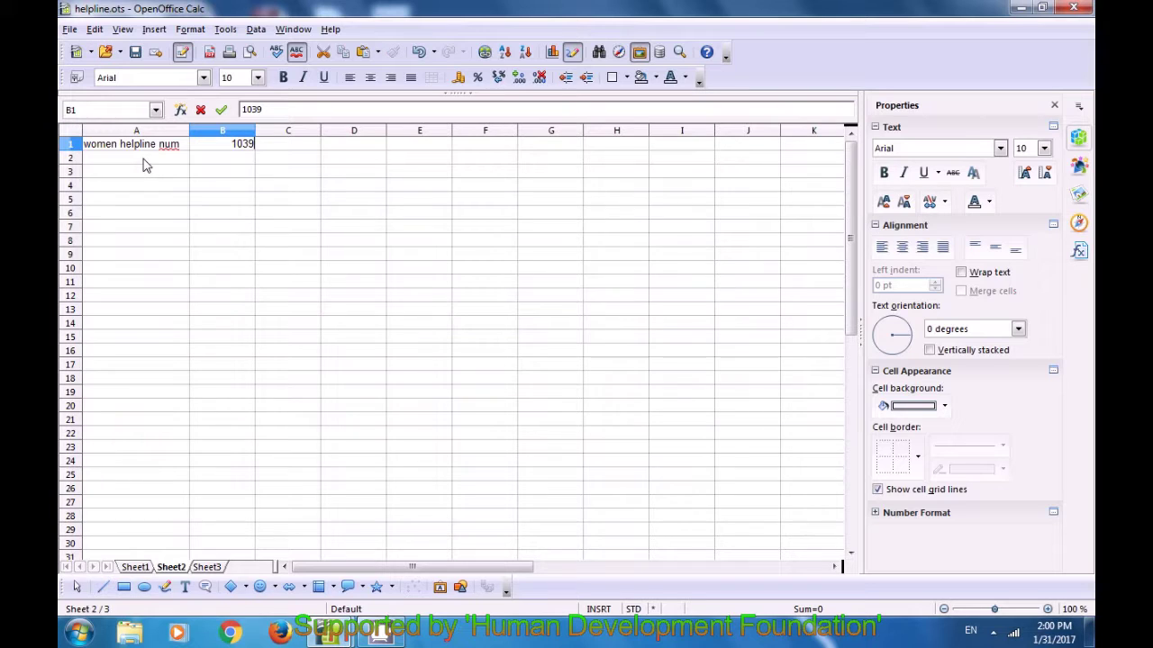
pyautogui.press('Return')
# Enter 'police helpline num' with 100 in row 2 and 'computer shiksha helpline num' in A3.
pyautogui.click(143, 159)
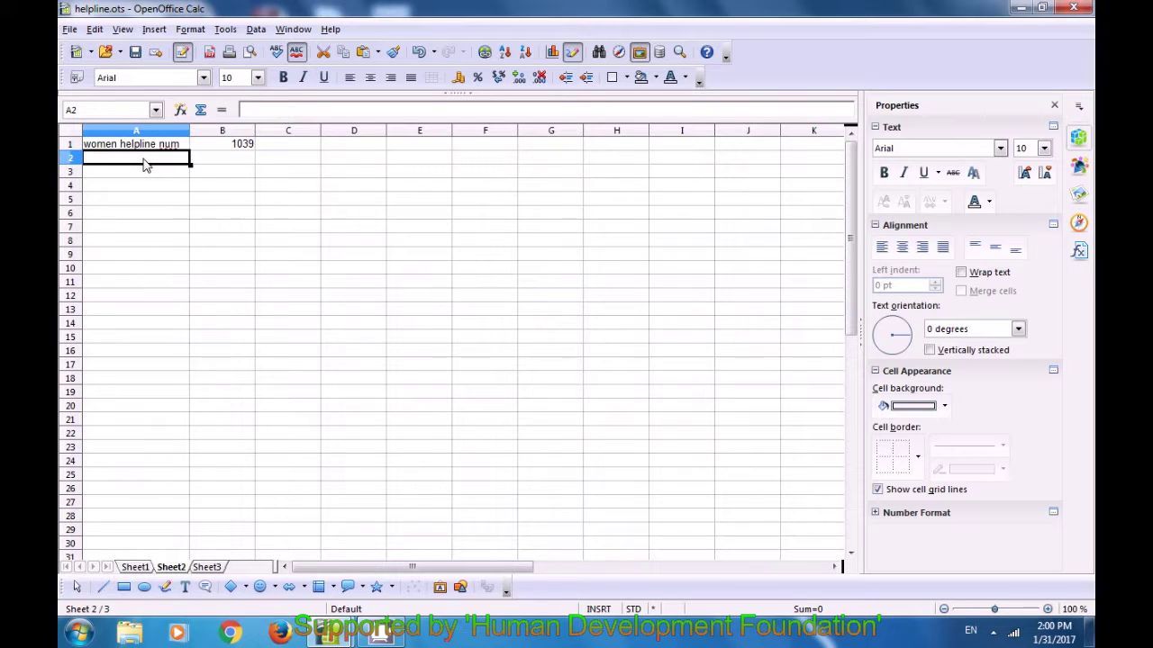
pyautogui.write('pol')
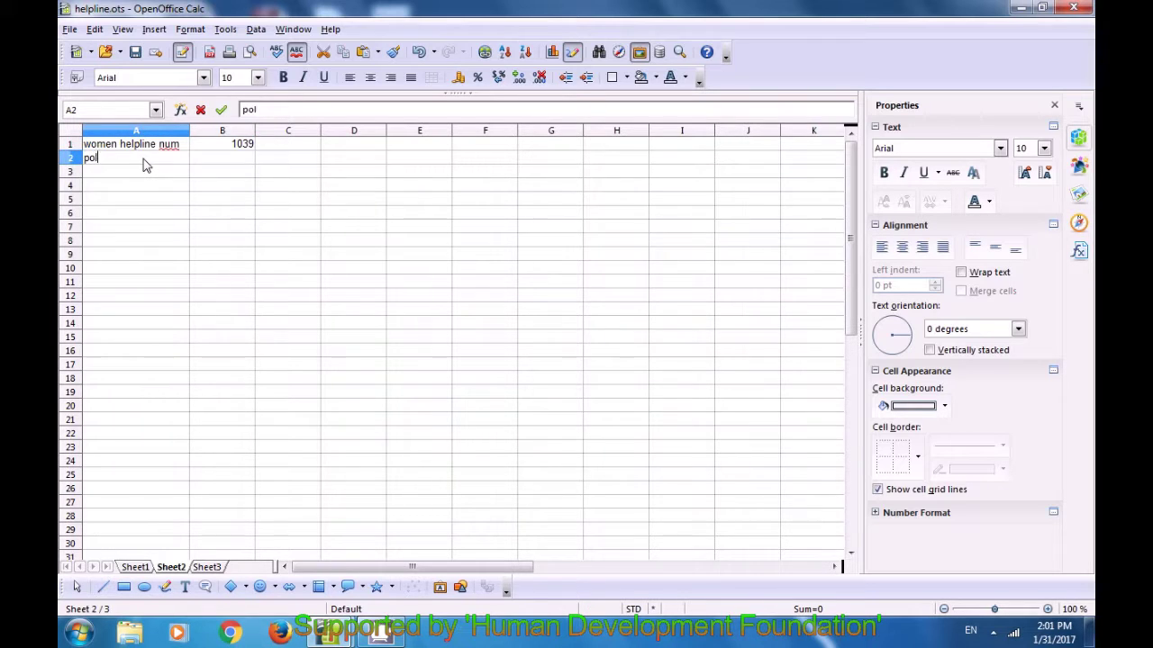
pyautogui.write('ice he')
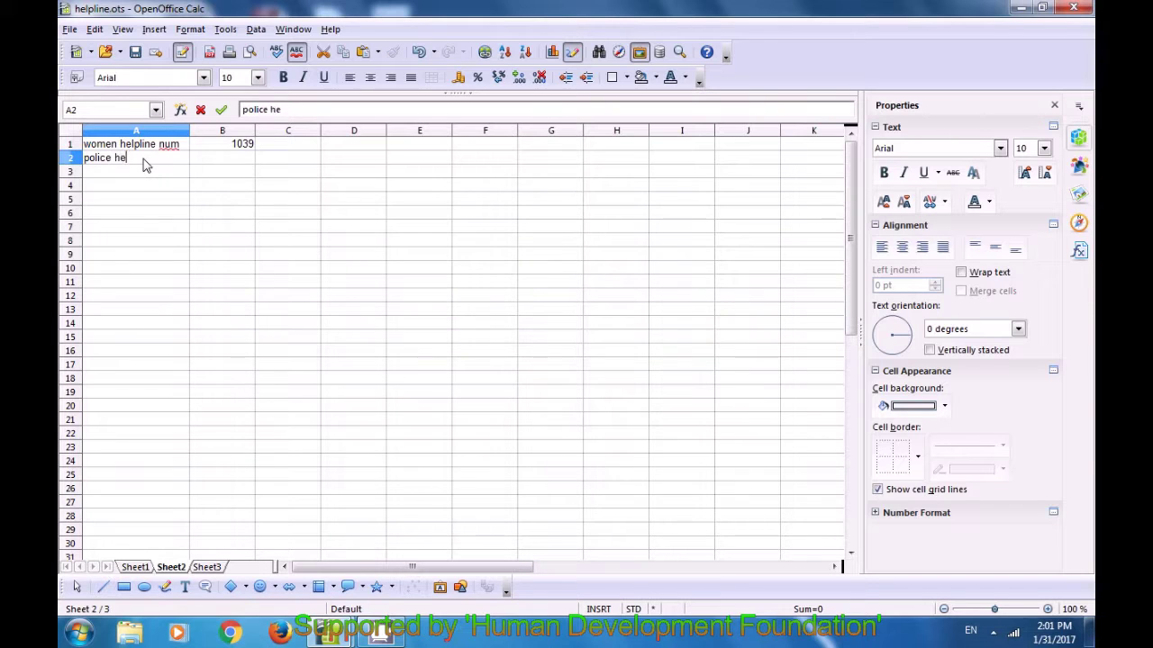
pyautogui.write('lpline num')
pyautogui.press('Tab')
pyautogui.write('100')
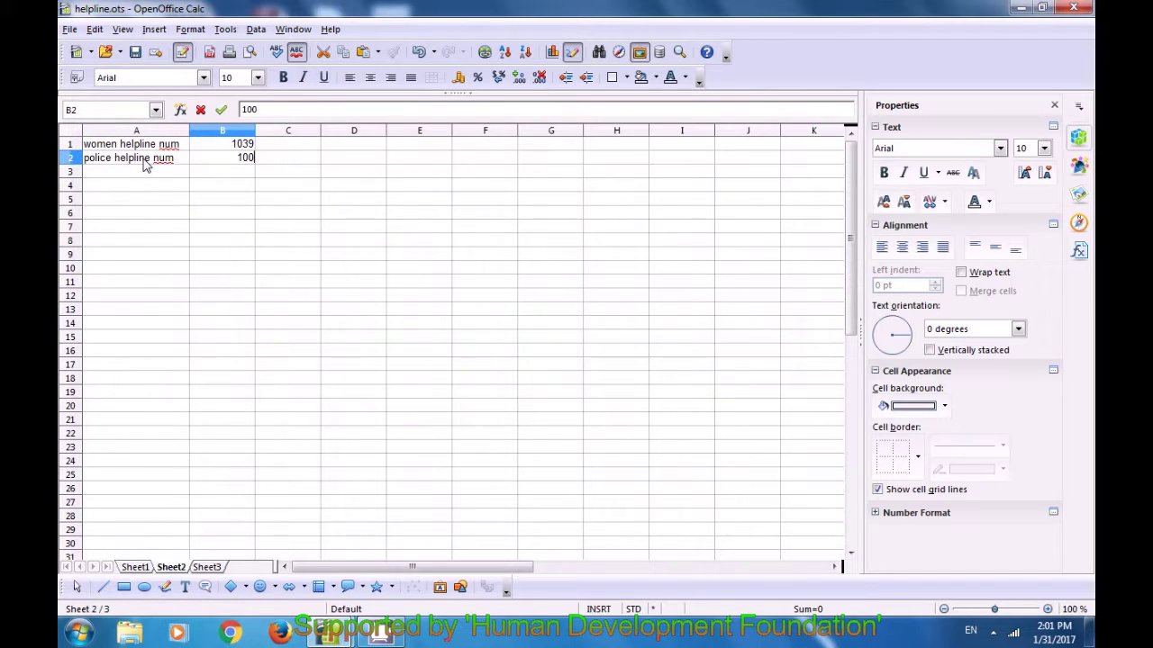
pyautogui.press('Return')
pyautogui.press('Left')
pyautogui.write('computer')
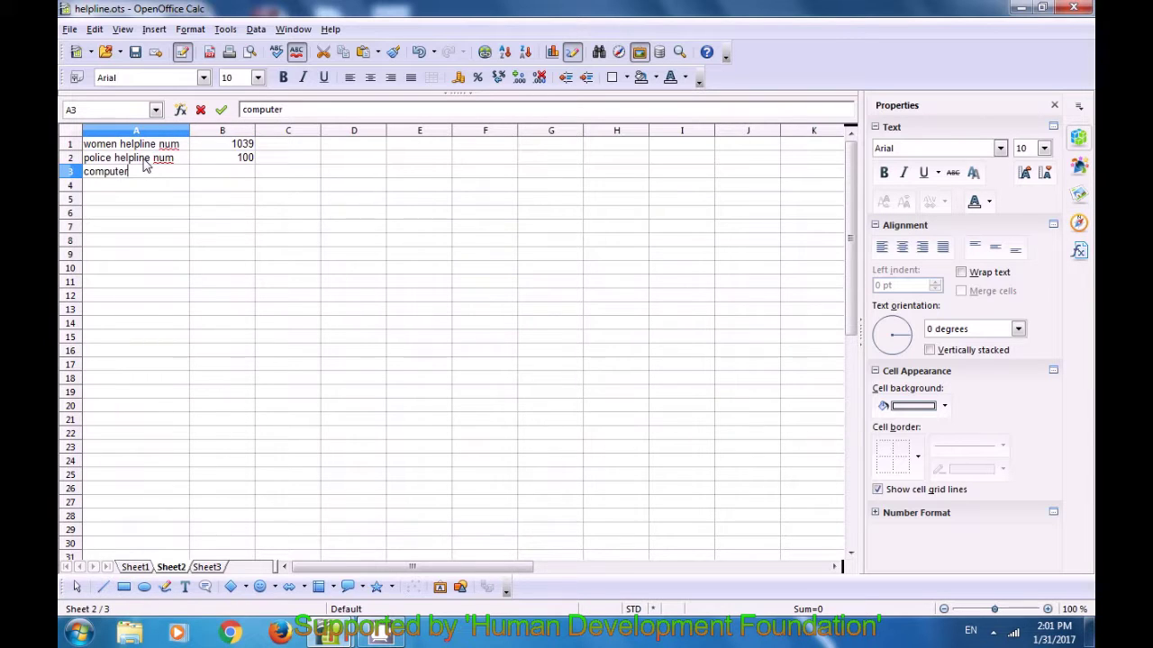
pyautogui.write(' shiksha ')
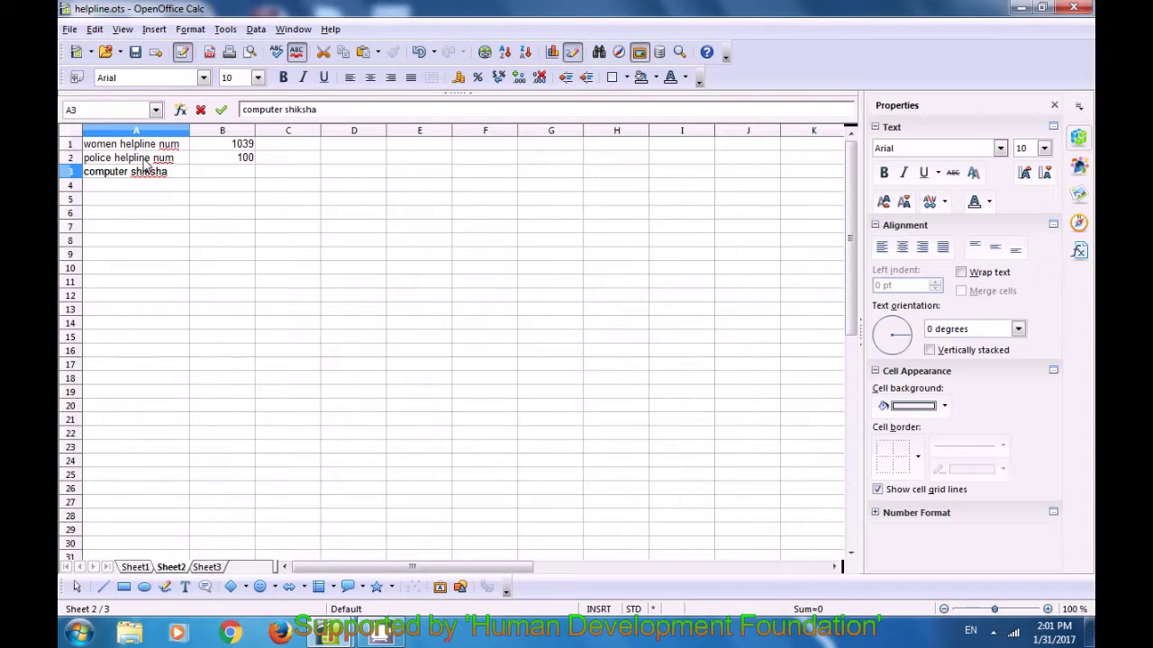
pyautogui.write('helpli')
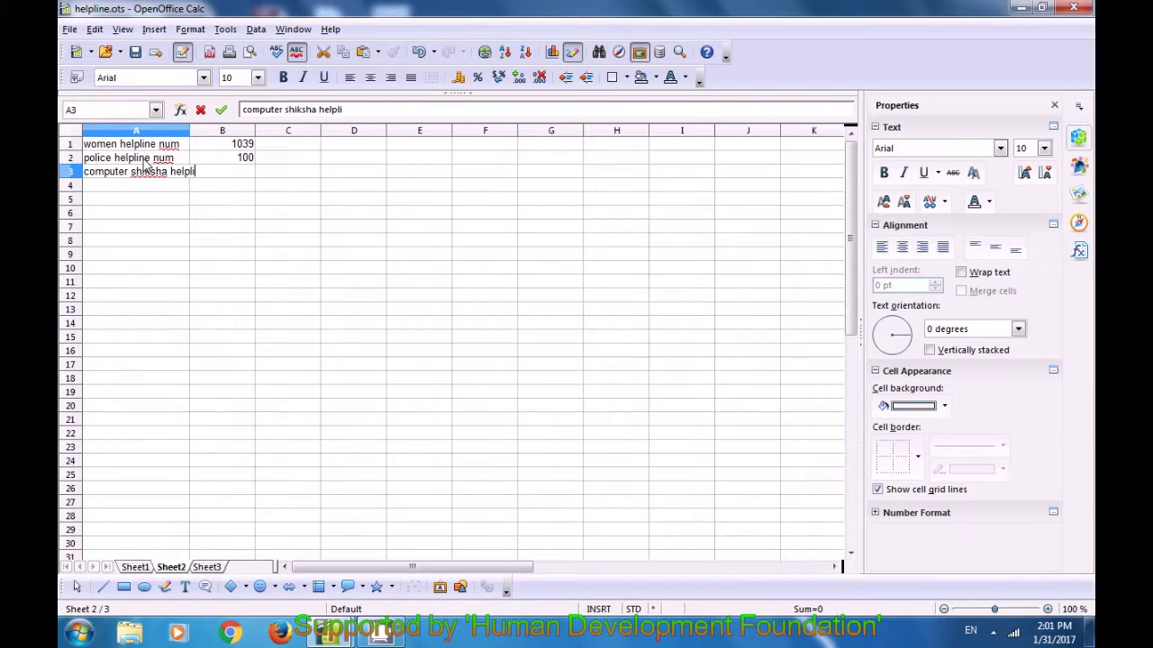
pyautogui.write('ne num')
pyautogui.press('Return')
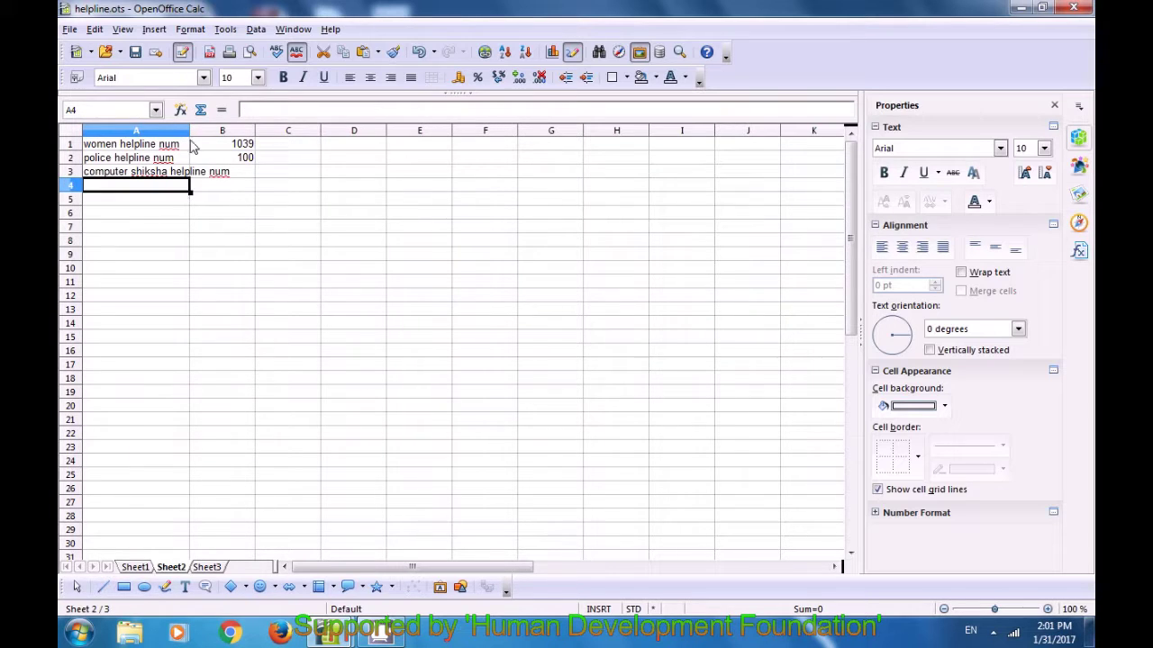
# Widen columns A and B, then type the computer shiksha helpline number into B3.
pyautogui.moveTo(190, 131); pyautogui.dragTo(231, 132)
pyautogui.click(257, 172)
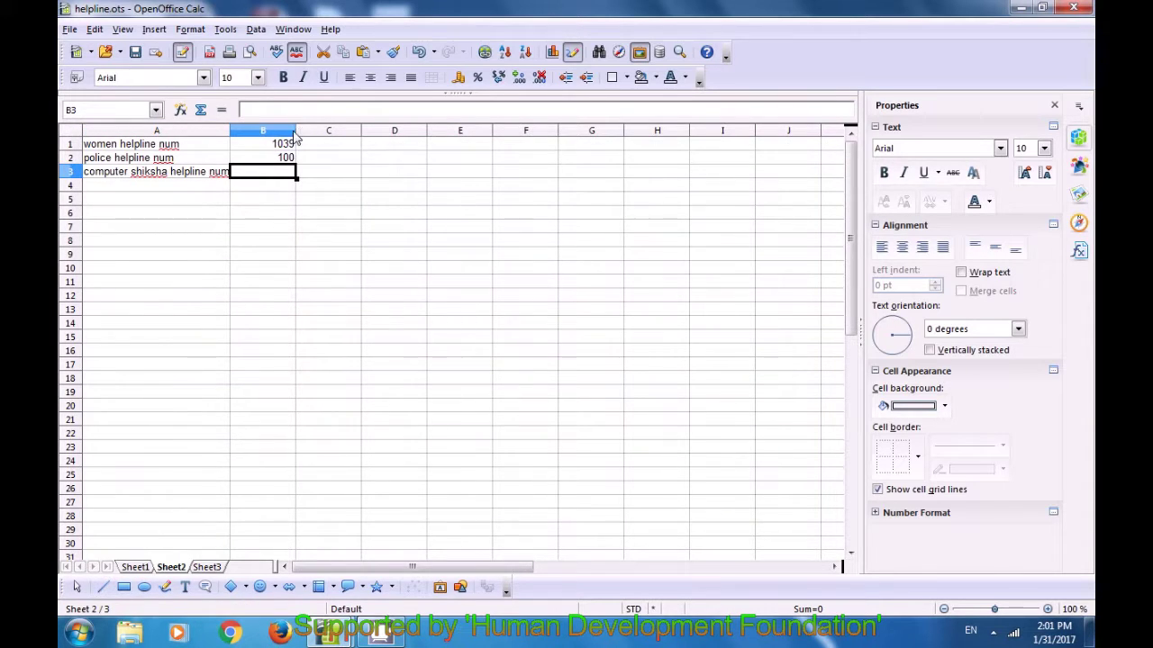
pyautogui.click(293, 132)
pyautogui.moveTo(296, 132); pyautogui.dragTo(363, 132)
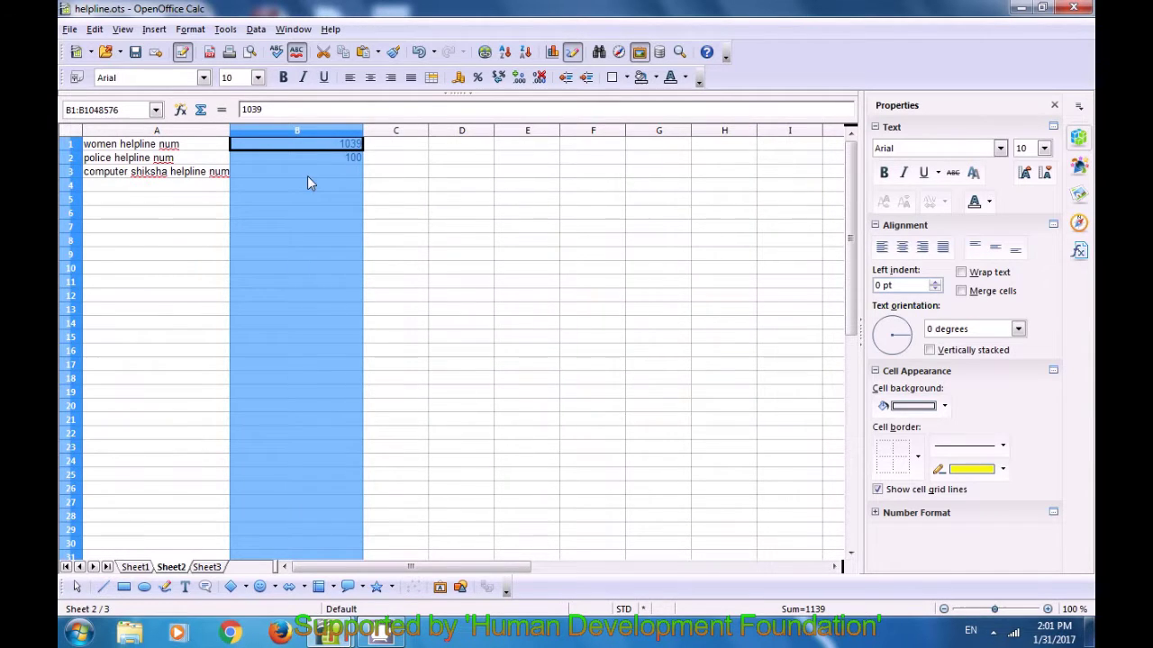
pyautogui.click(299, 173)
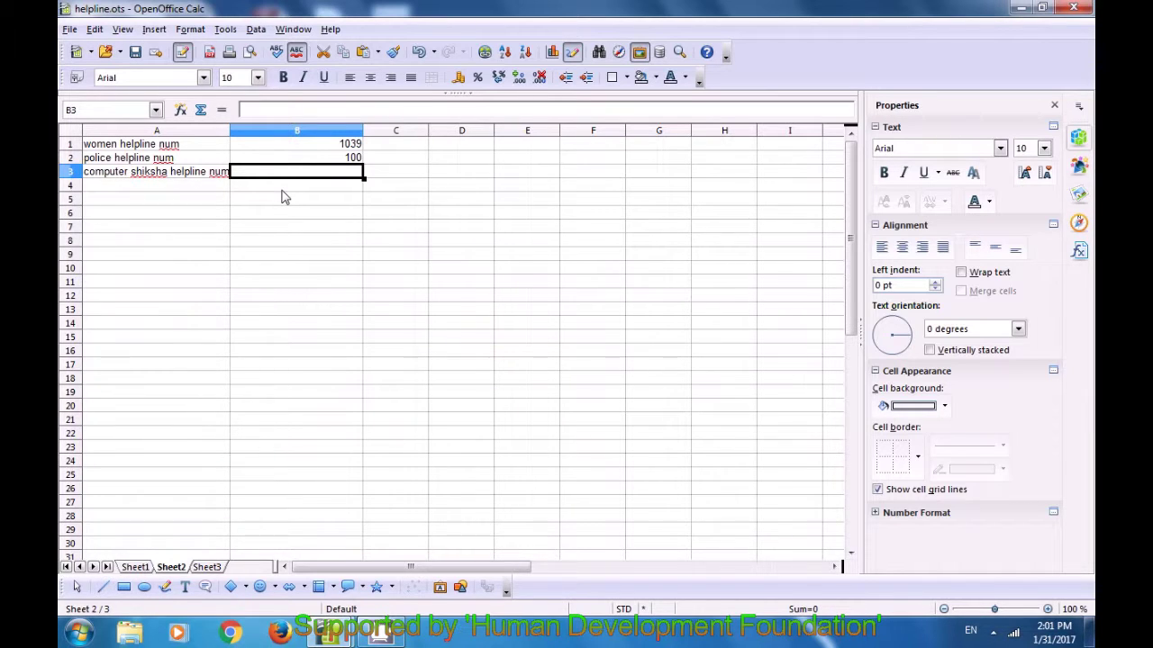
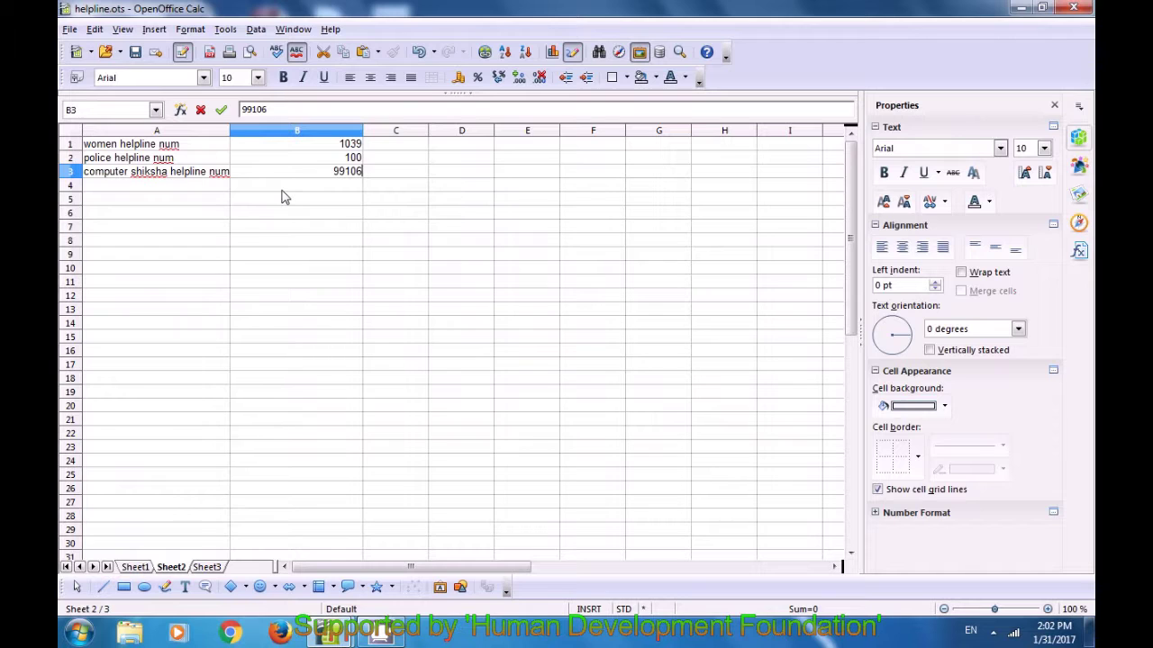
pyautogui.click(70, 29)
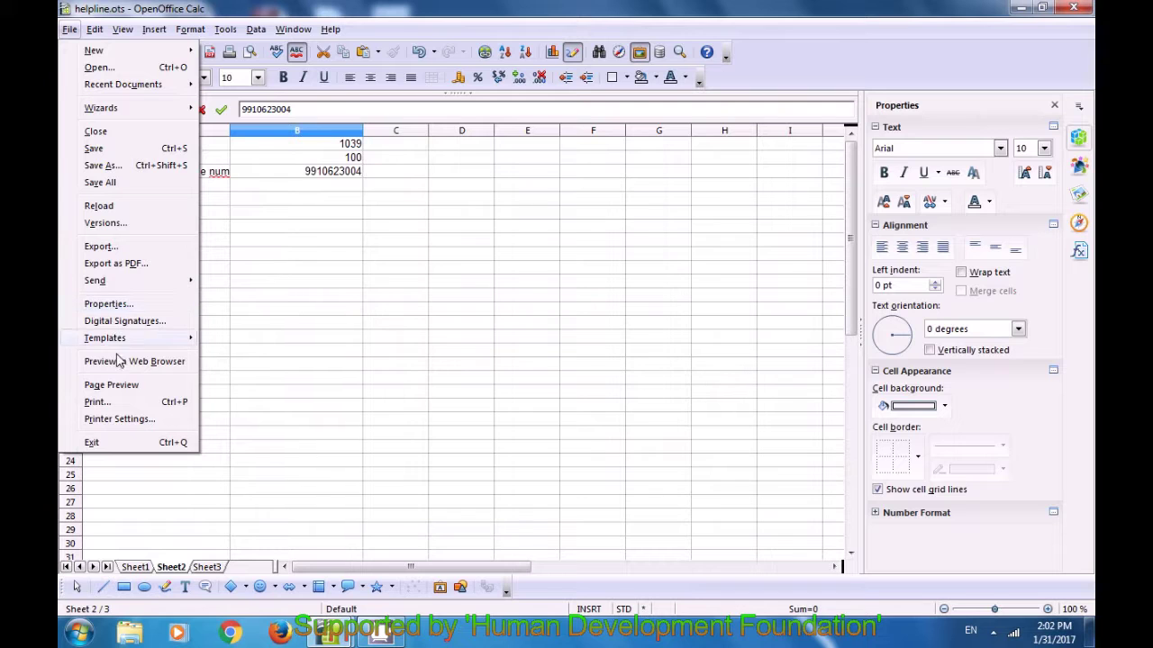
pyautogui.moveTo(107, 341)
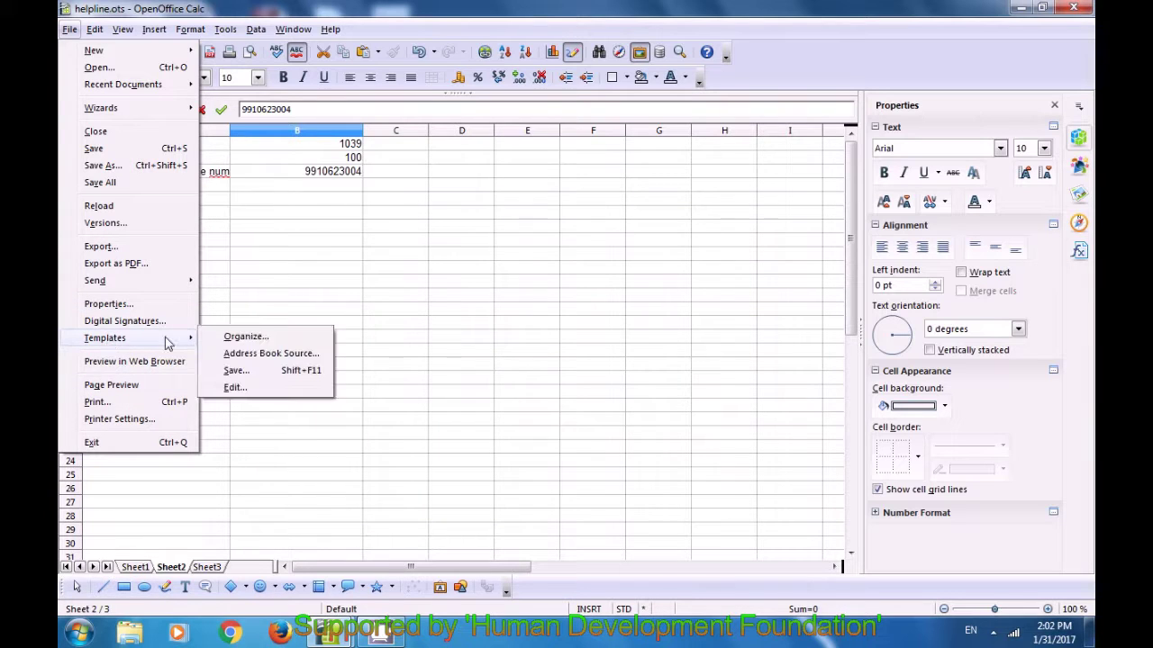
pyautogui.click(236, 370)
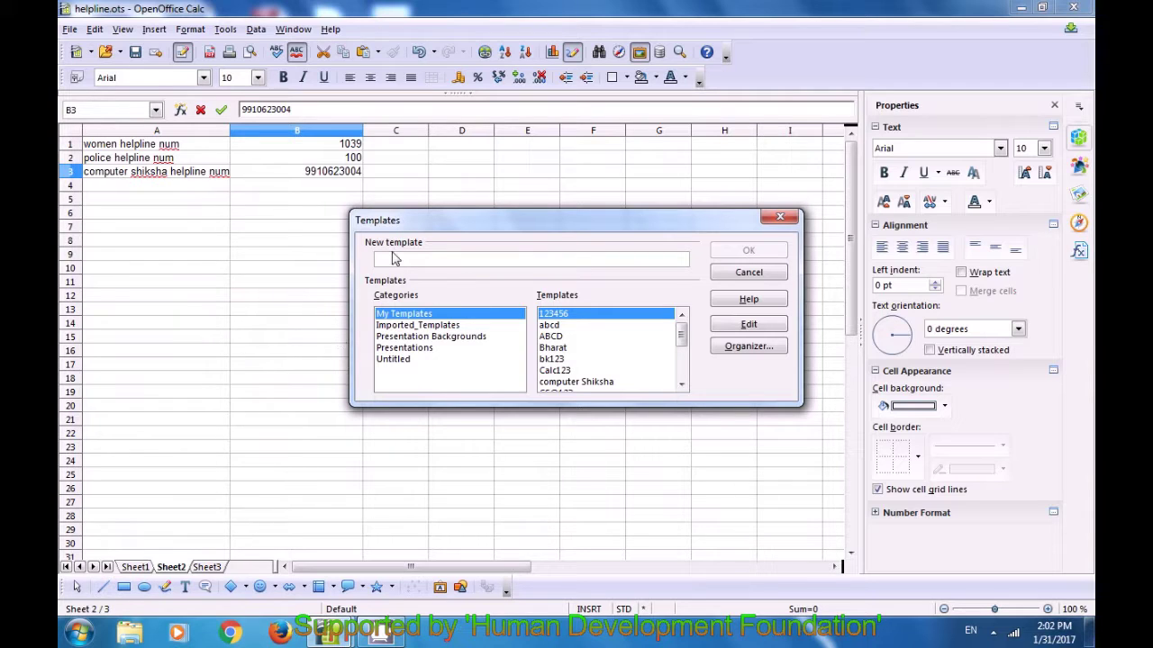
pyautogui.write('he')
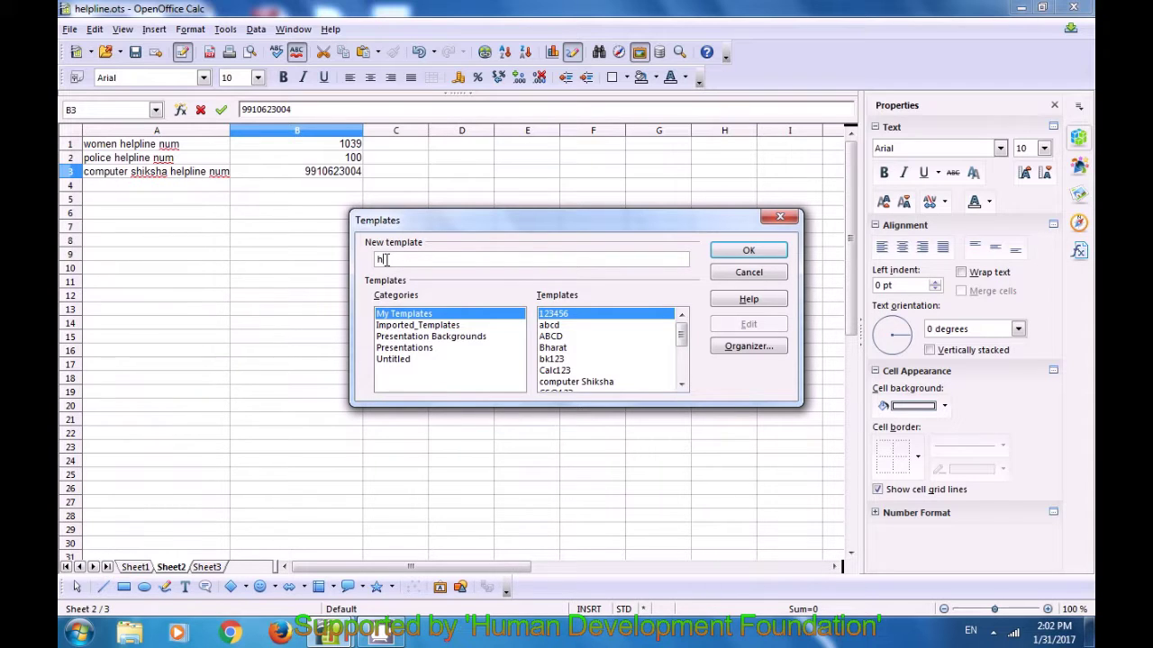
pyautogui.write('lpline')
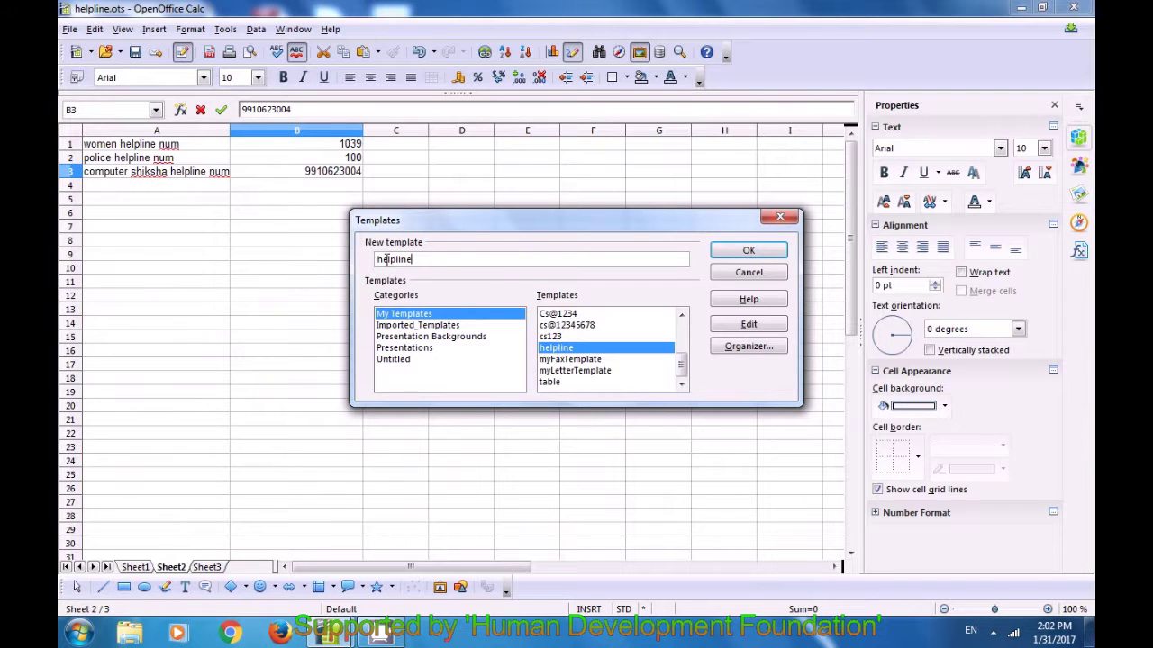
pyautogui.click(755, 252)
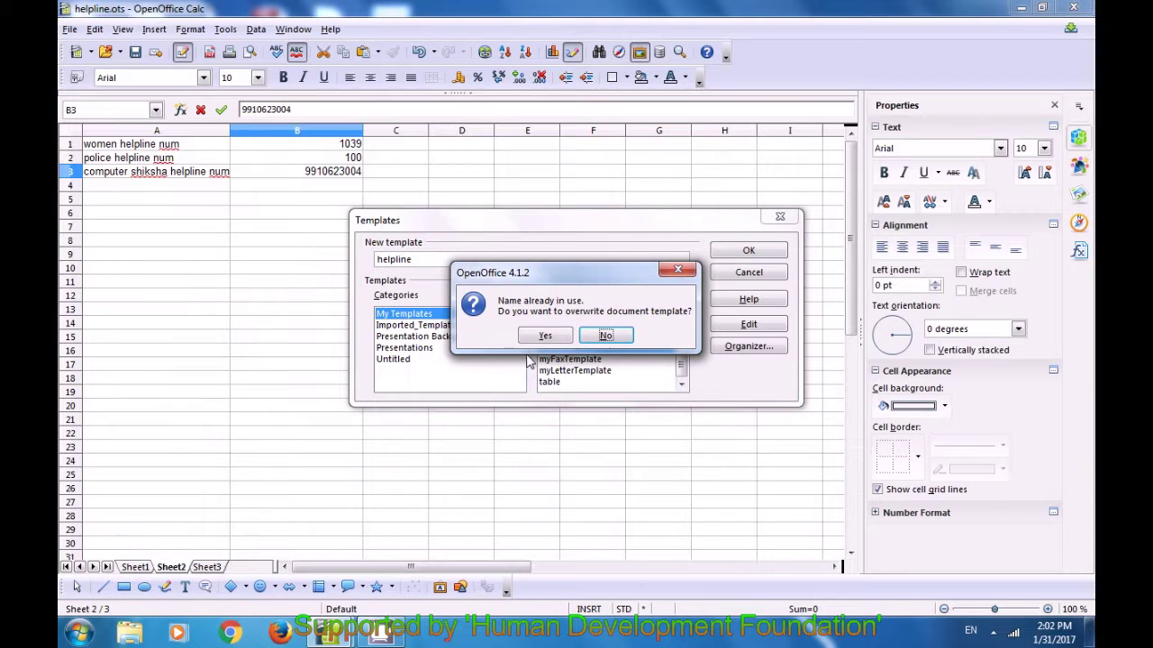
pyautogui.click(544, 337)
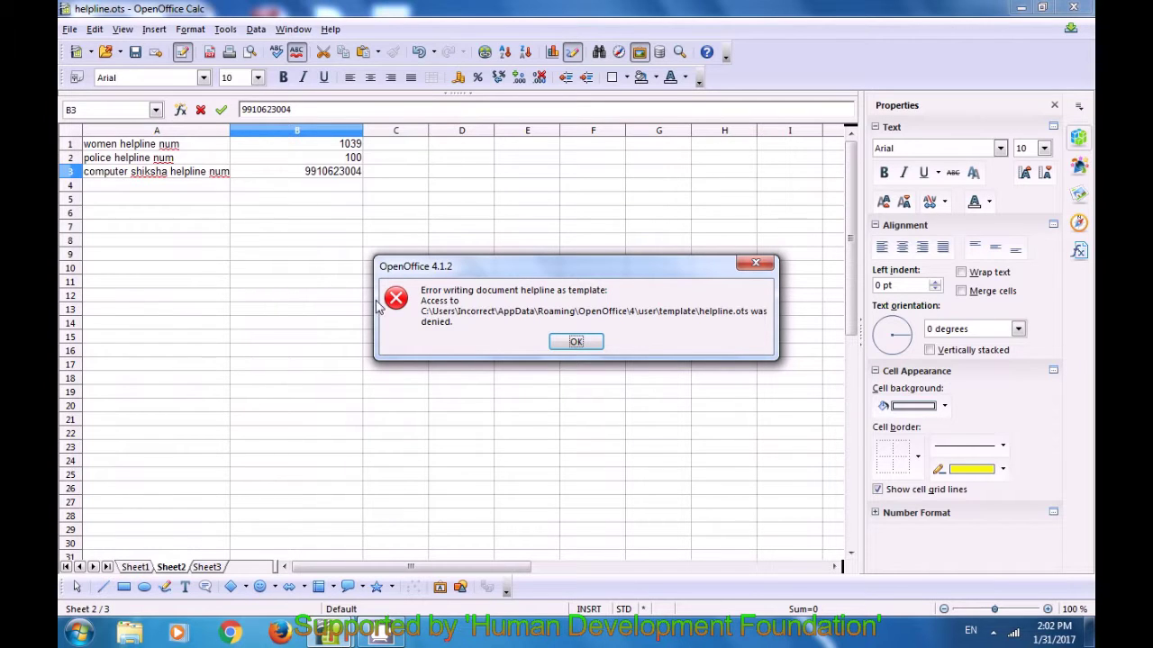
pyautogui.click(565, 342)
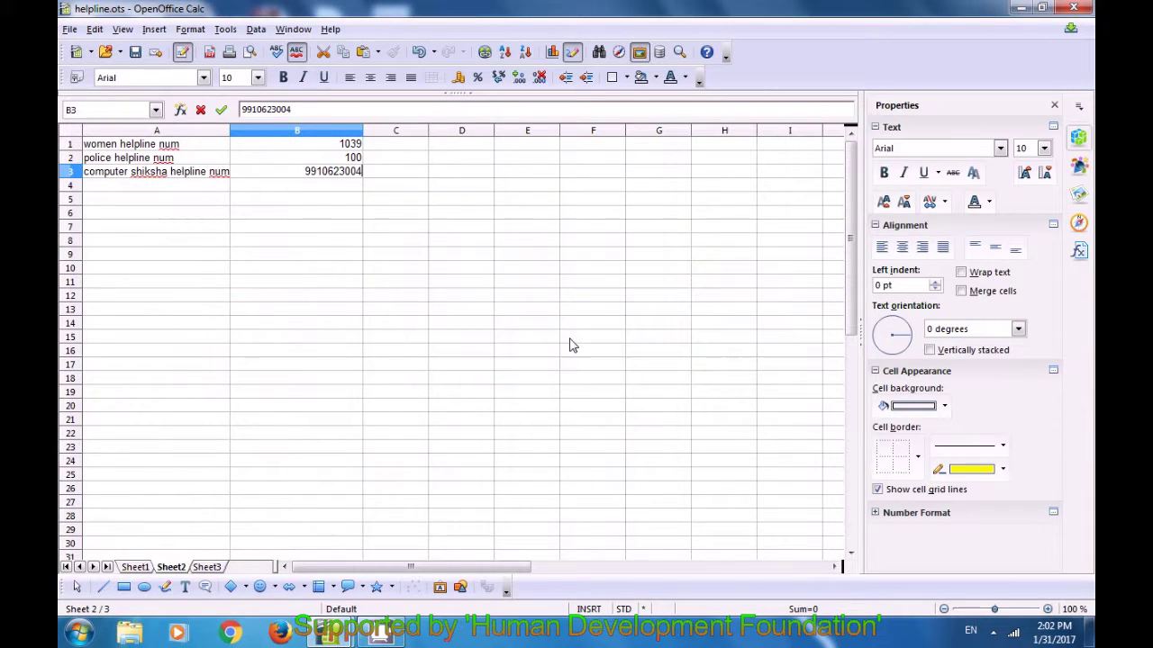
# Open Template Management and select the helpline template under My Templates.
pyautogui.click(70, 30)
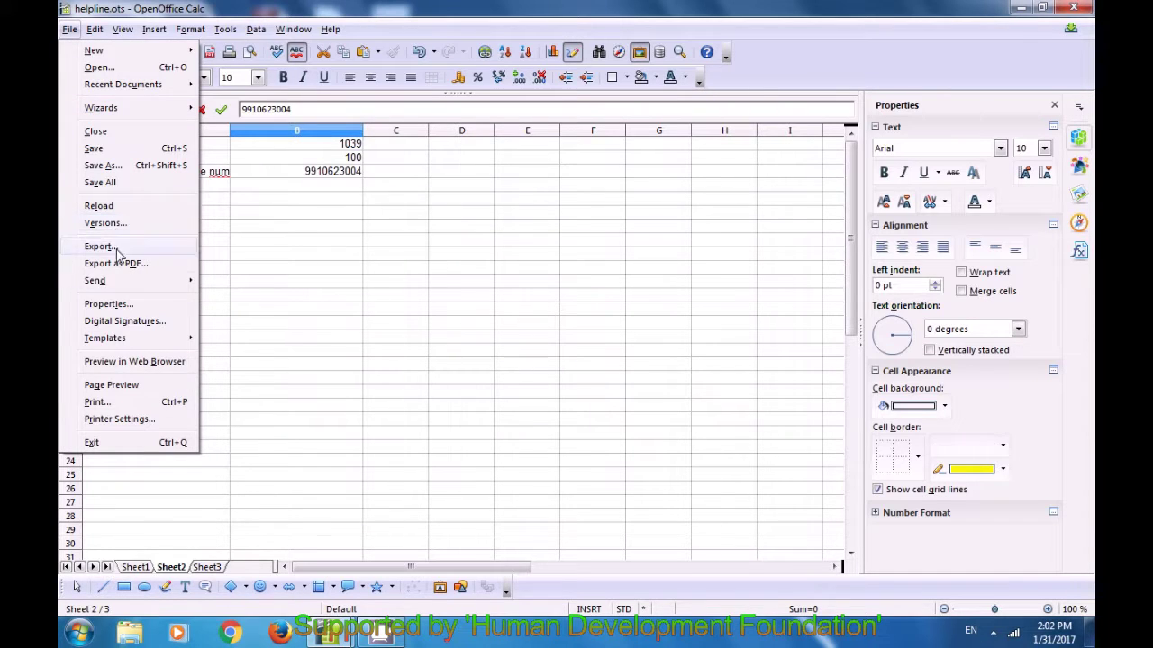
pyautogui.moveTo(120, 341)
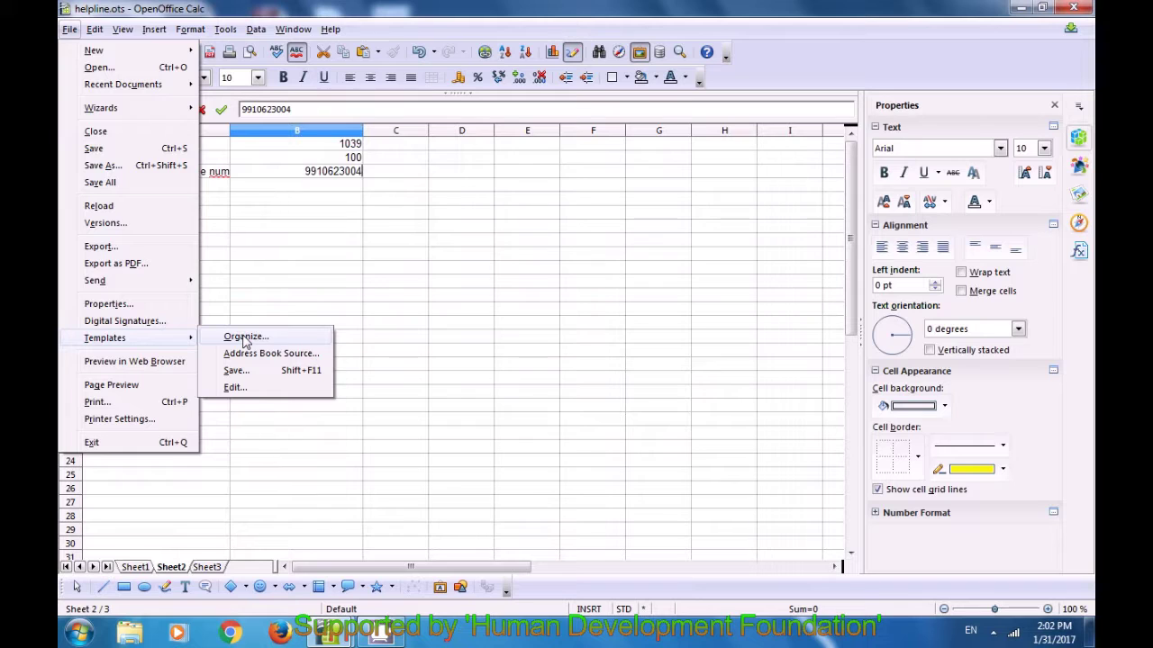
pyautogui.click(243, 338)
pyautogui.doubleClick(397, 231)
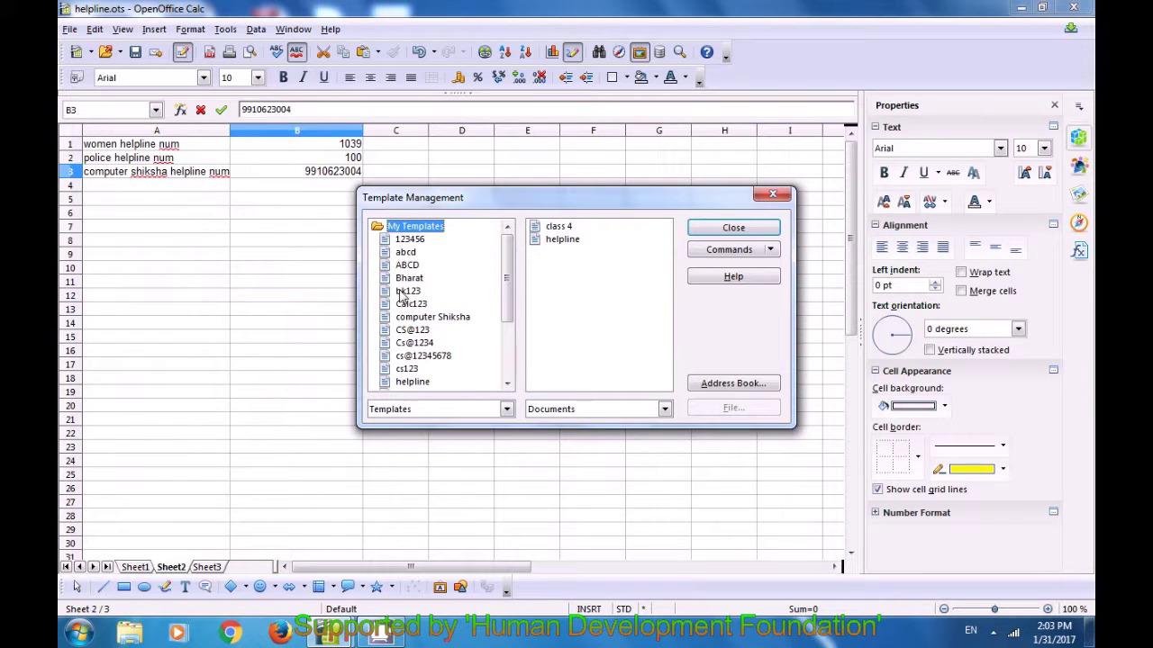
pyautogui.click(420, 383)
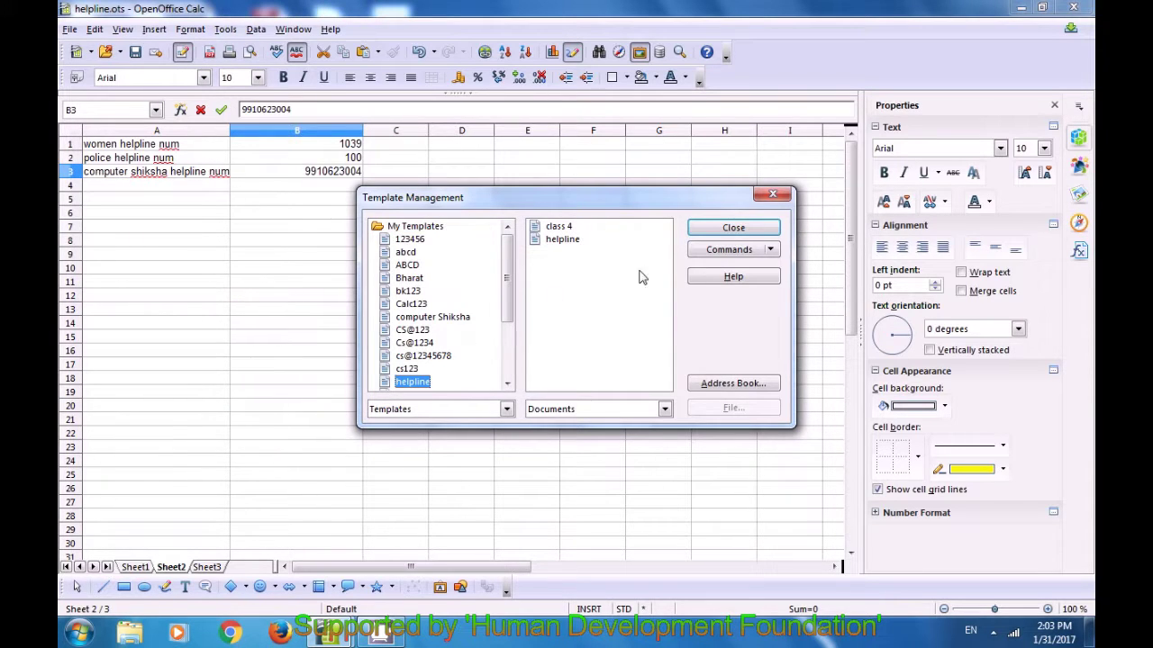
# Export the helpline template to the Desktop as helpline1 and close Template Management.
pyautogui.click(761, 253)
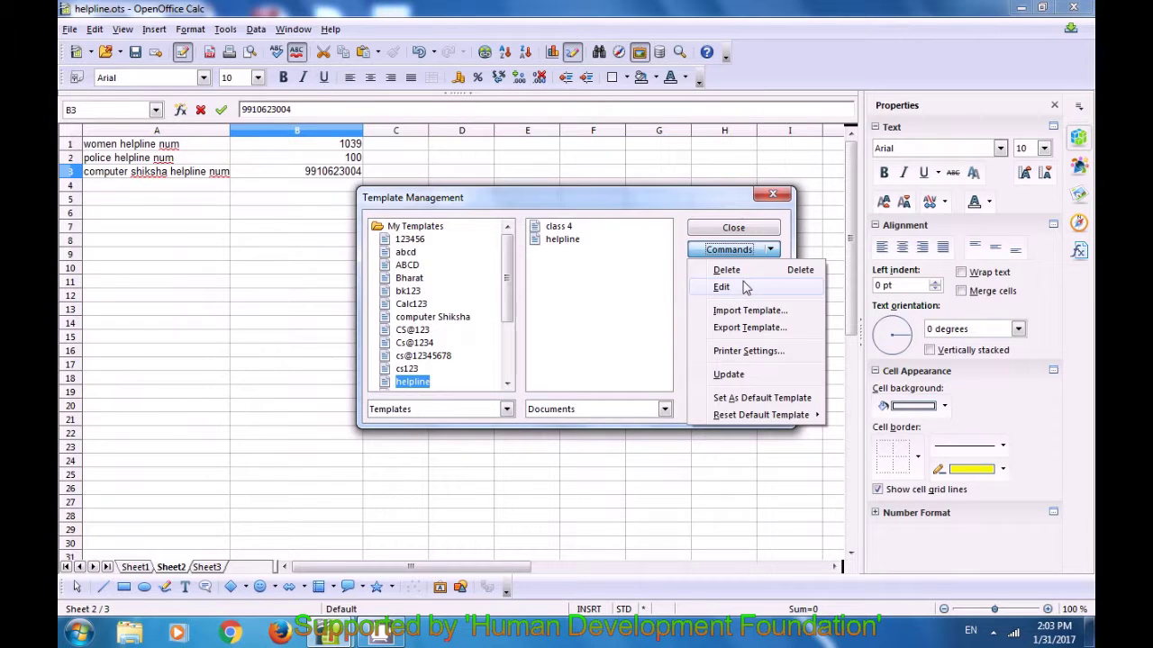
pyautogui.click(744, 329)
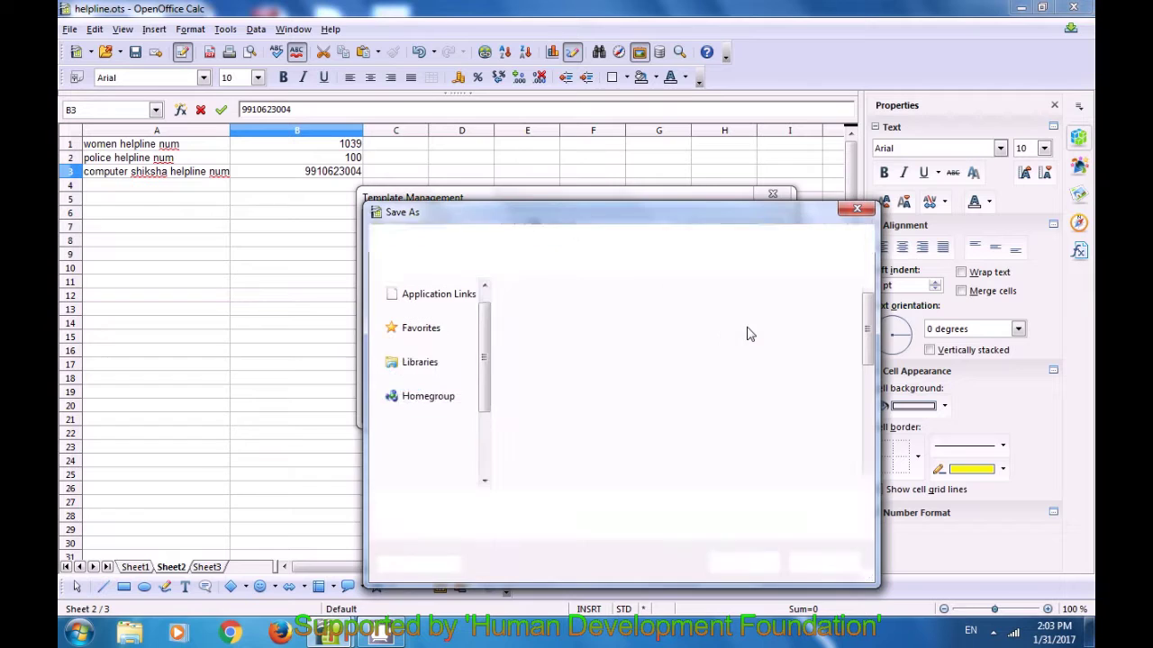
pyautogui.click(550, 506)
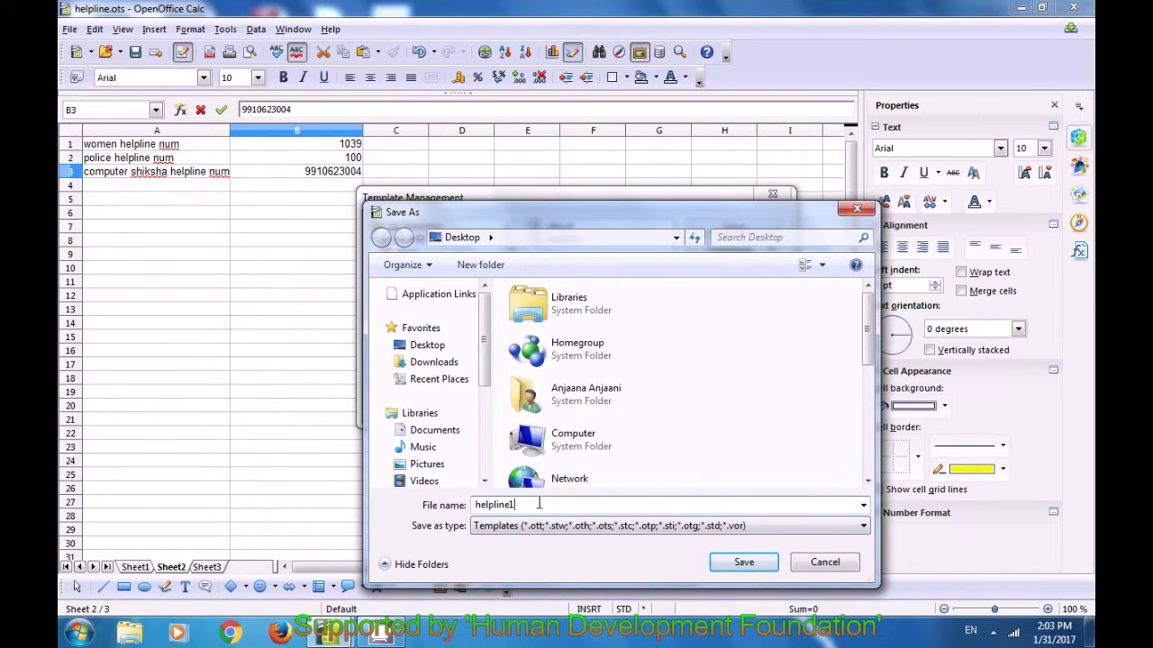
pyautogui.click(743, 563)
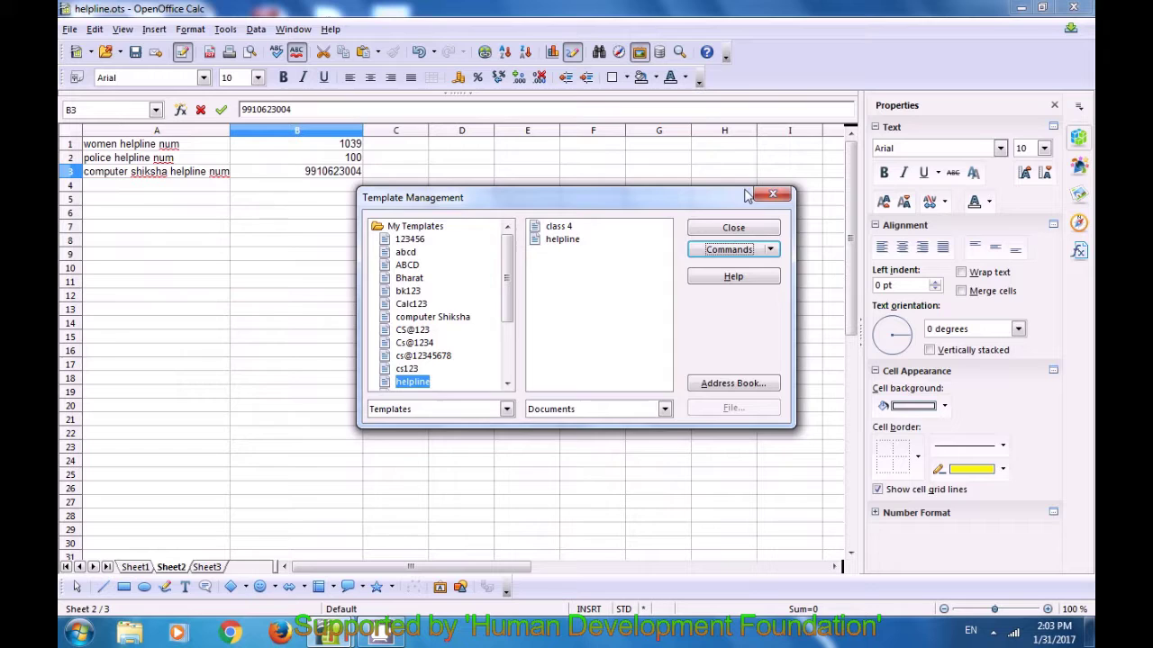
pyautogui.click(772, 194)
pyautogui.click(166, 275)
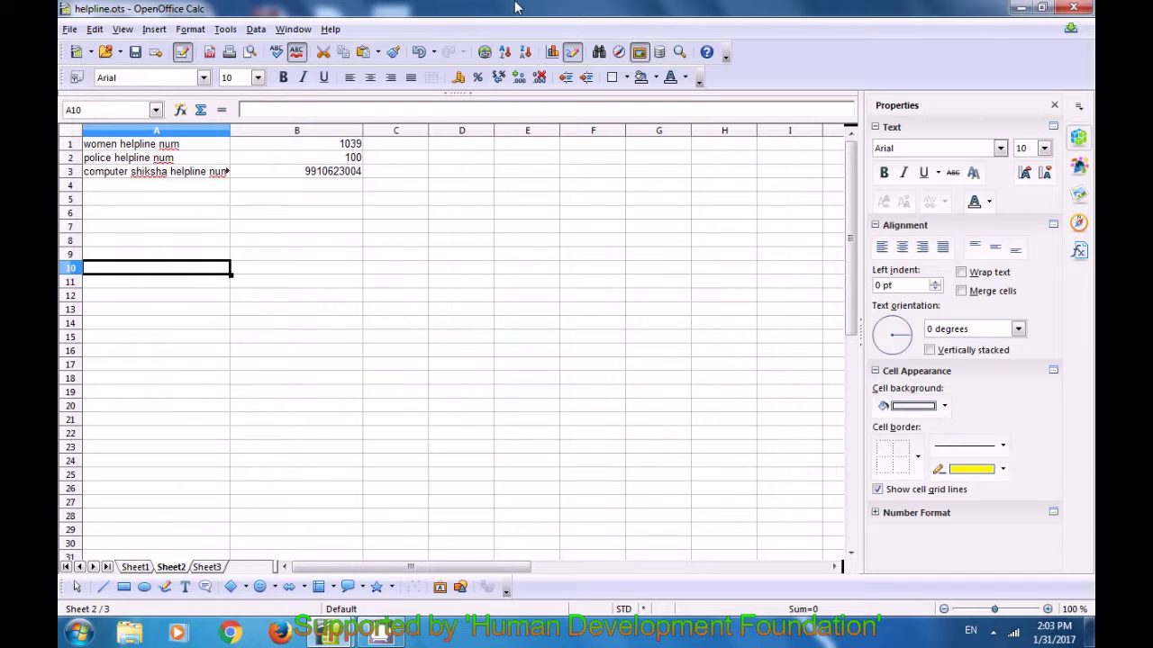
# Open a new Untitled sheet from the Desktop's helpline1 template, close it, and return to class 4.ods.
pyautogui.click(1019, 7)
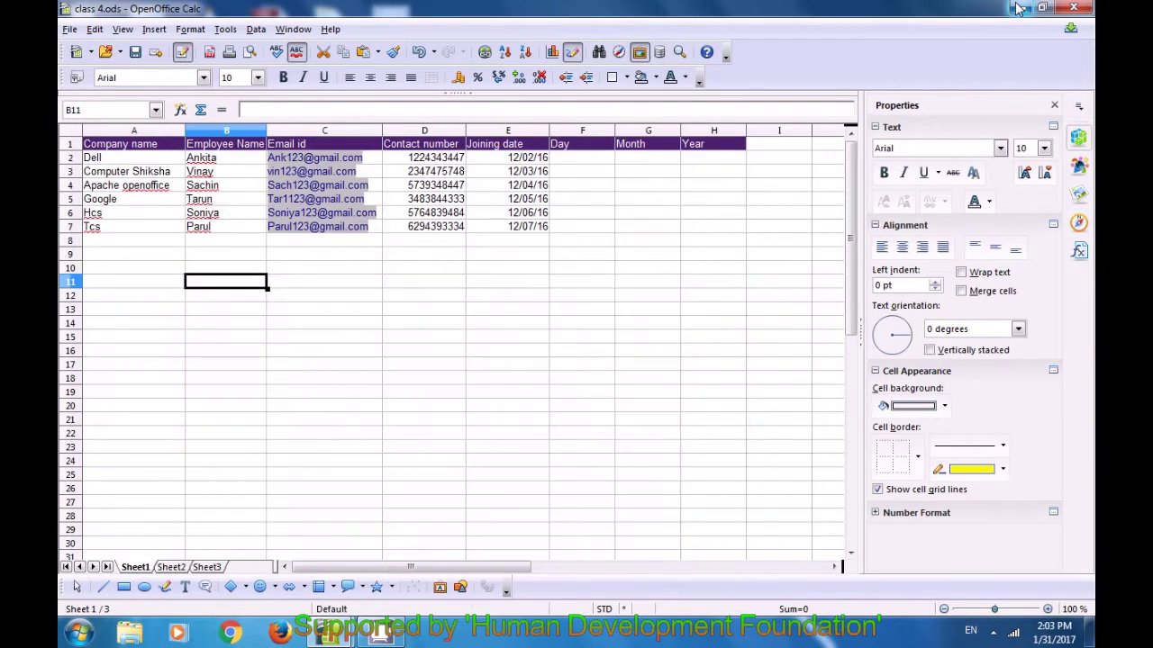
pyautogui.click(1018, 7)
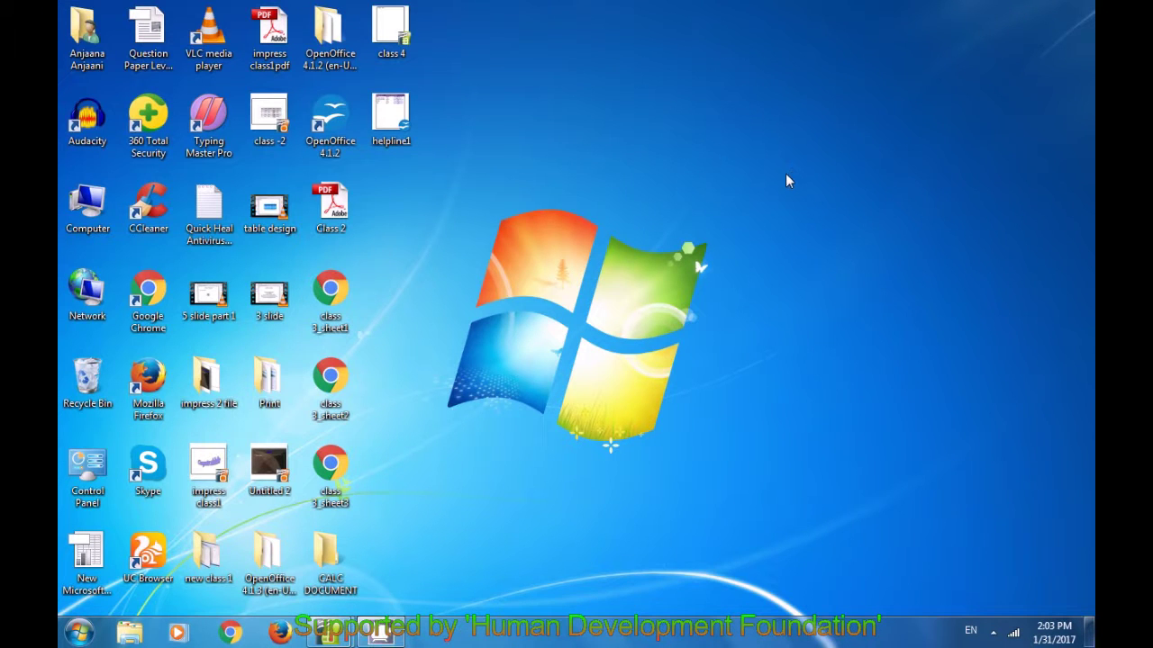
pyautogui.click(395, 124)
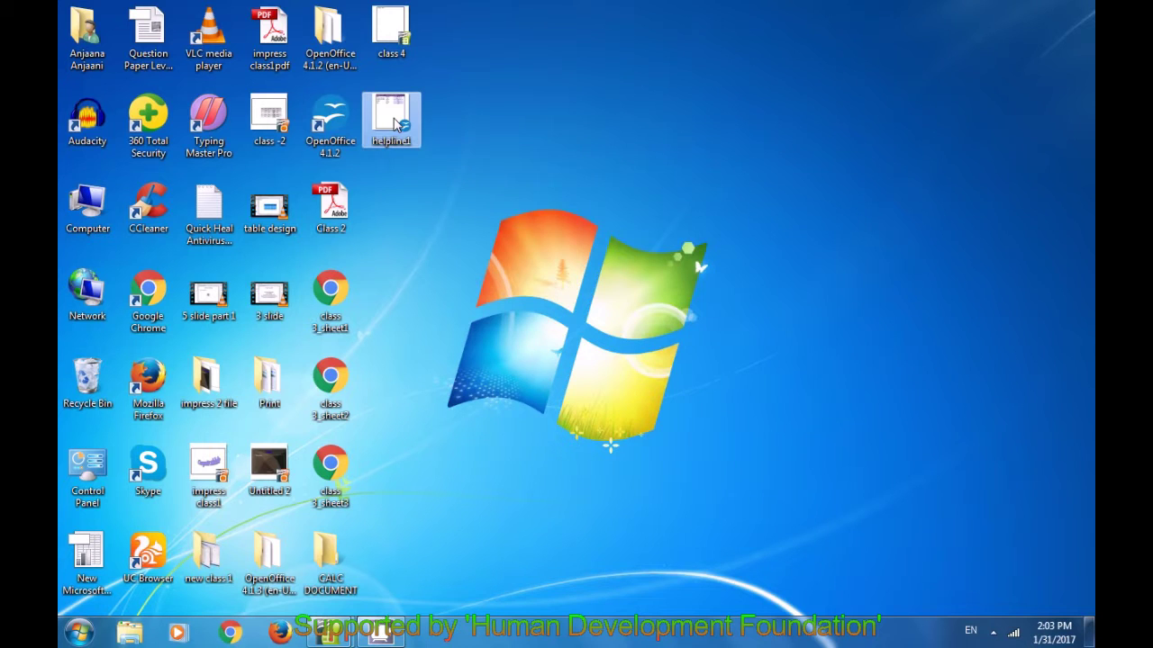
pyautogui.doubleClick(394, 124)
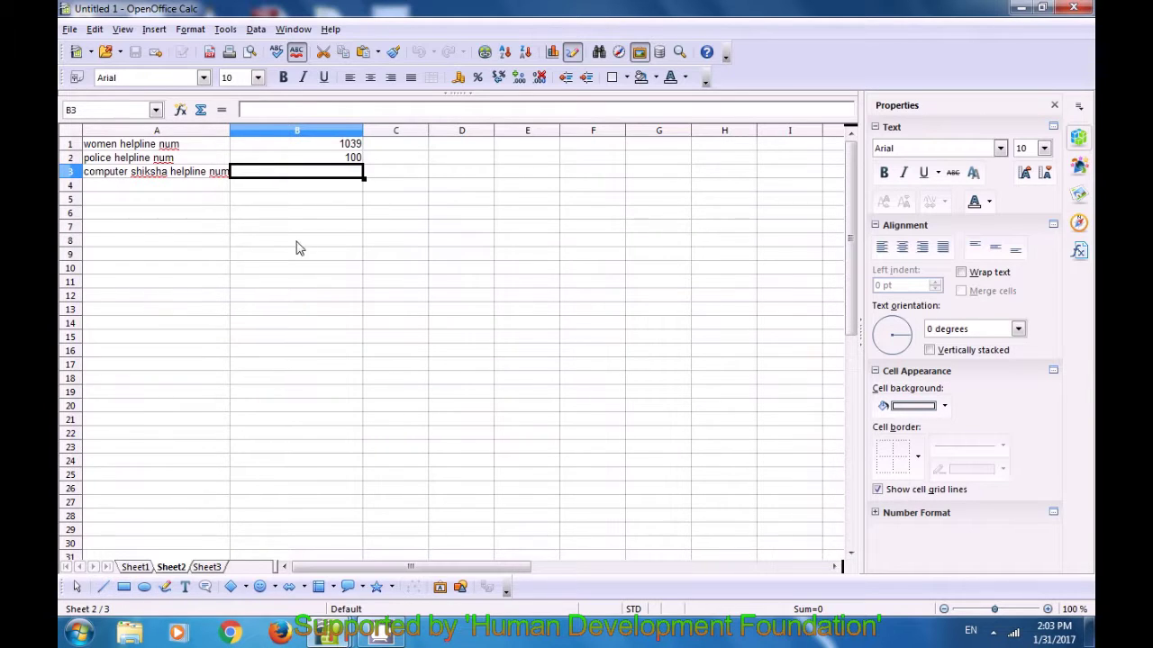
pyautogui.click(284, 214)
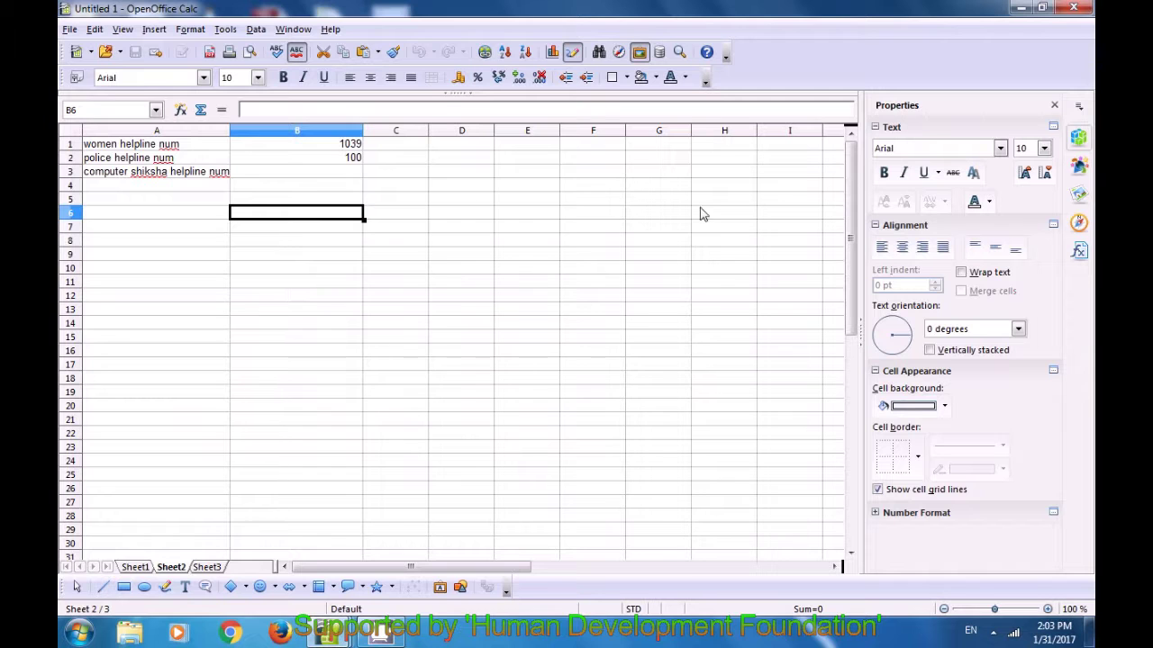
pyautogui.click(1072, 9)
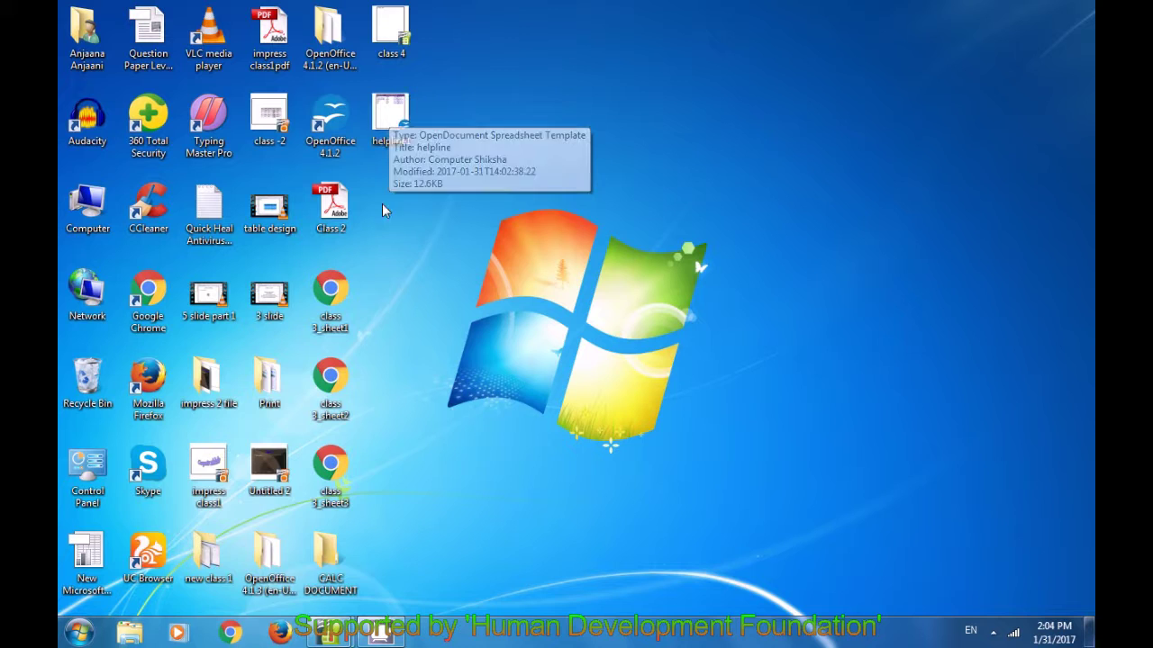
pyautogui.moveTo(322, 637)
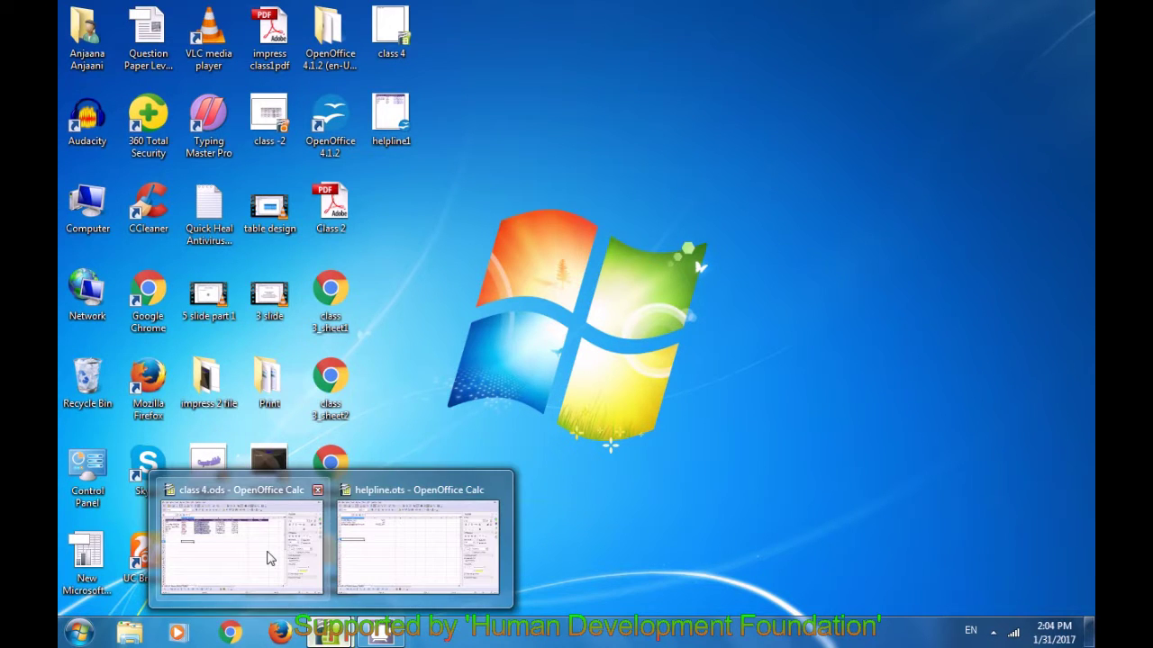
pyautogui.click(267, 556)
# Enter =text(E2;"dd") in F2 so the Day column shows 02.
pyautogui.click(357, 327)
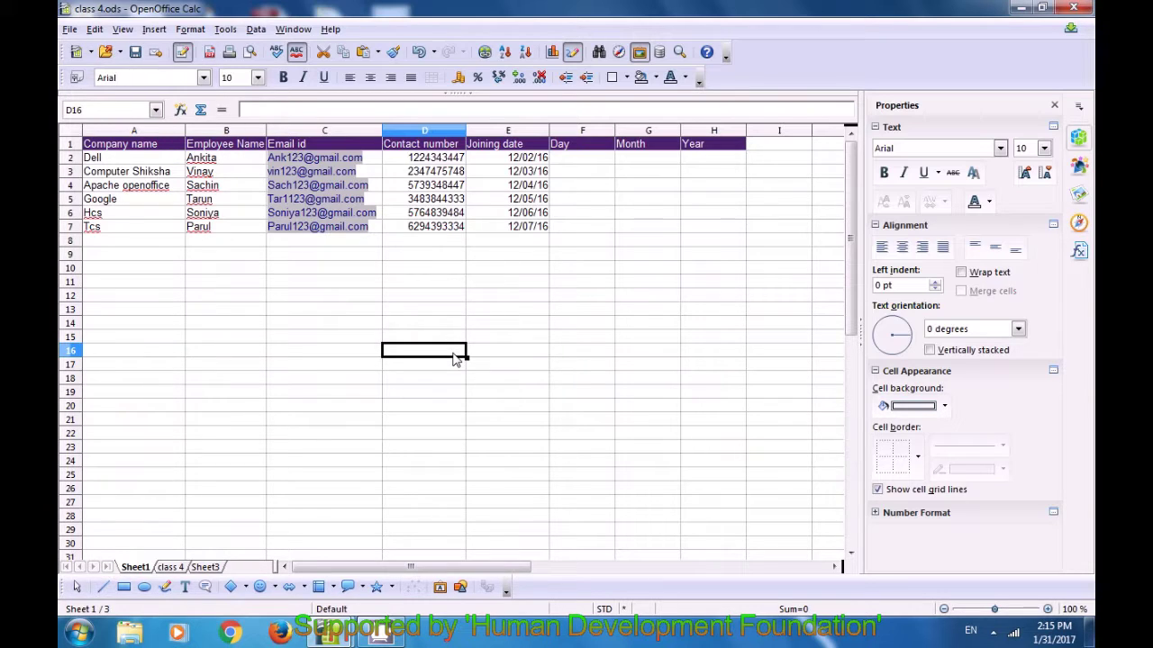
pyautogui.click(569, 160)
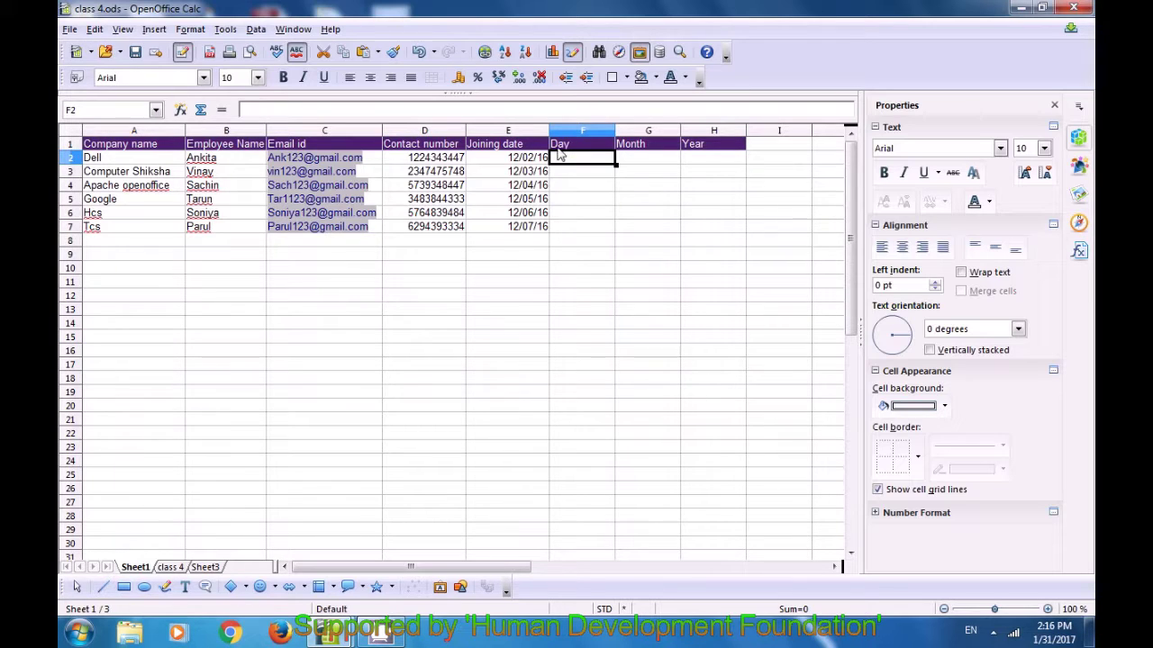
pyautogui.write('=text')
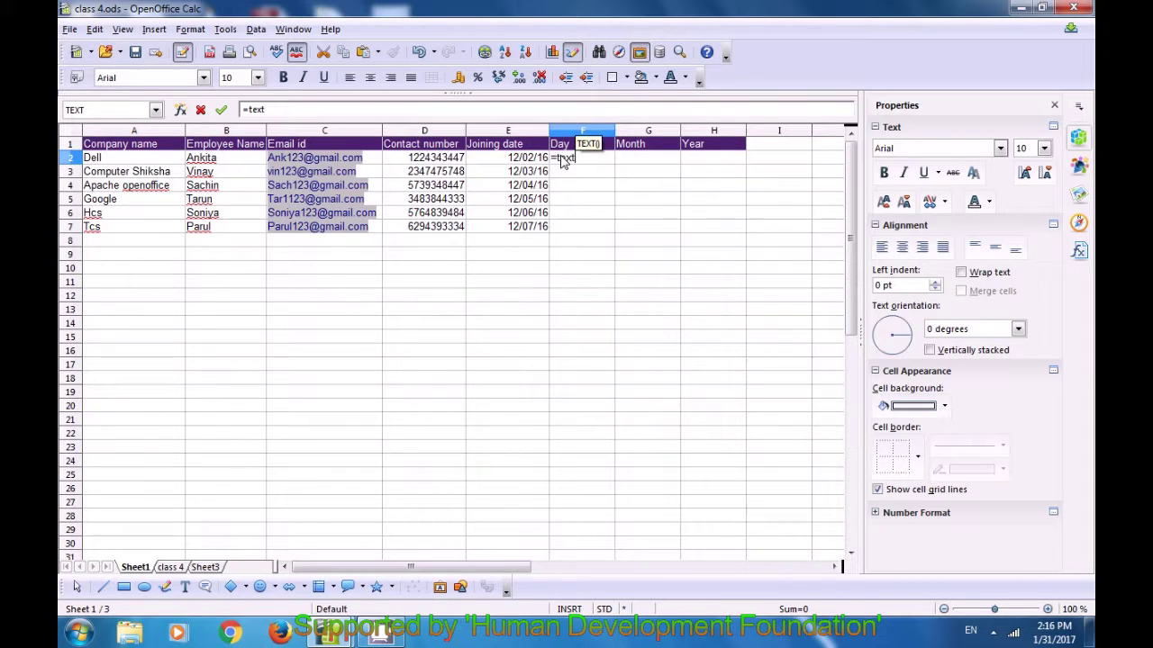
pyautogui.write('(')
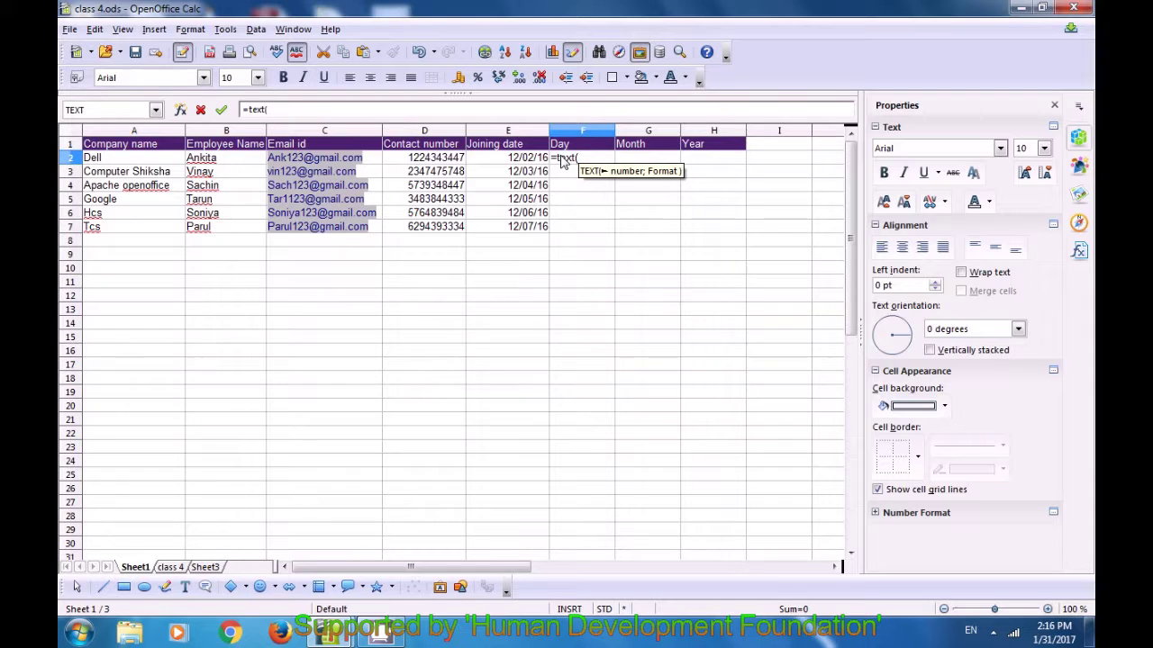
pyautogui.click(510, 161)
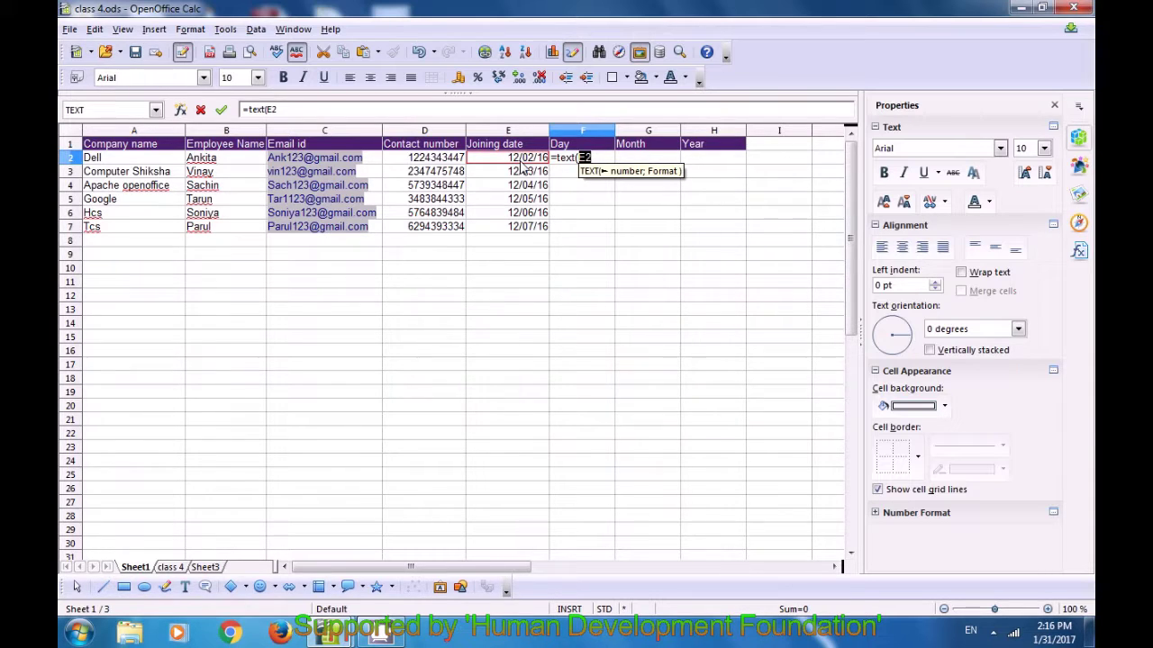
pyautogui.write(';')
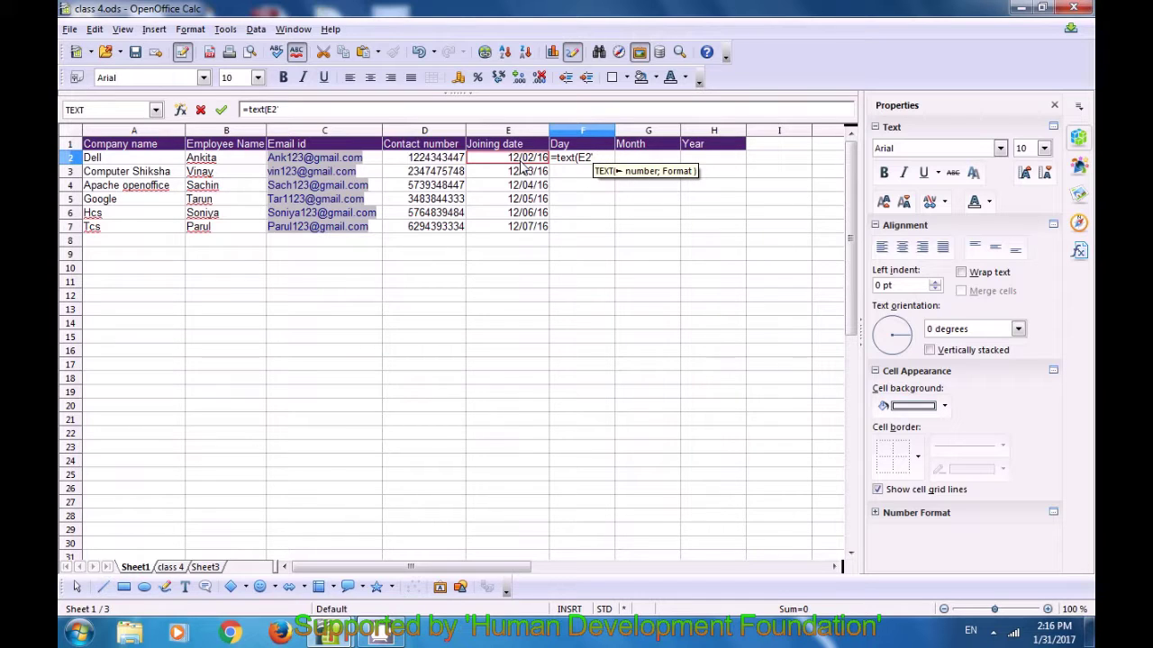
pyautogui.press('BackSpace')
pyautogui.write(';')
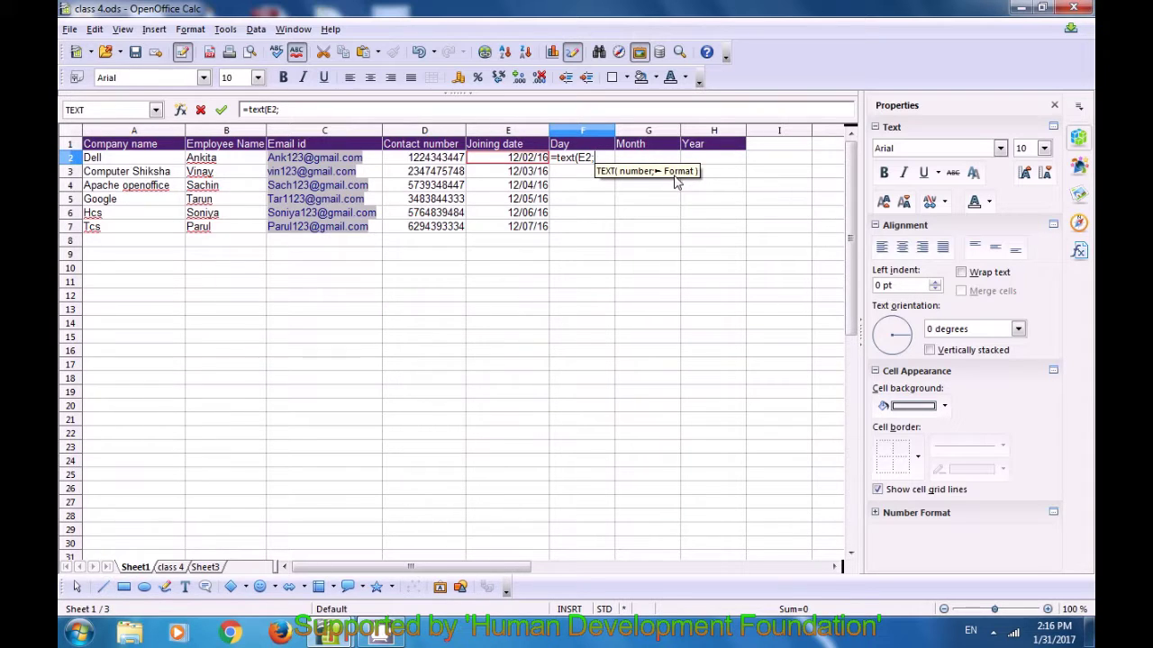
pyautogui.write('"dd')
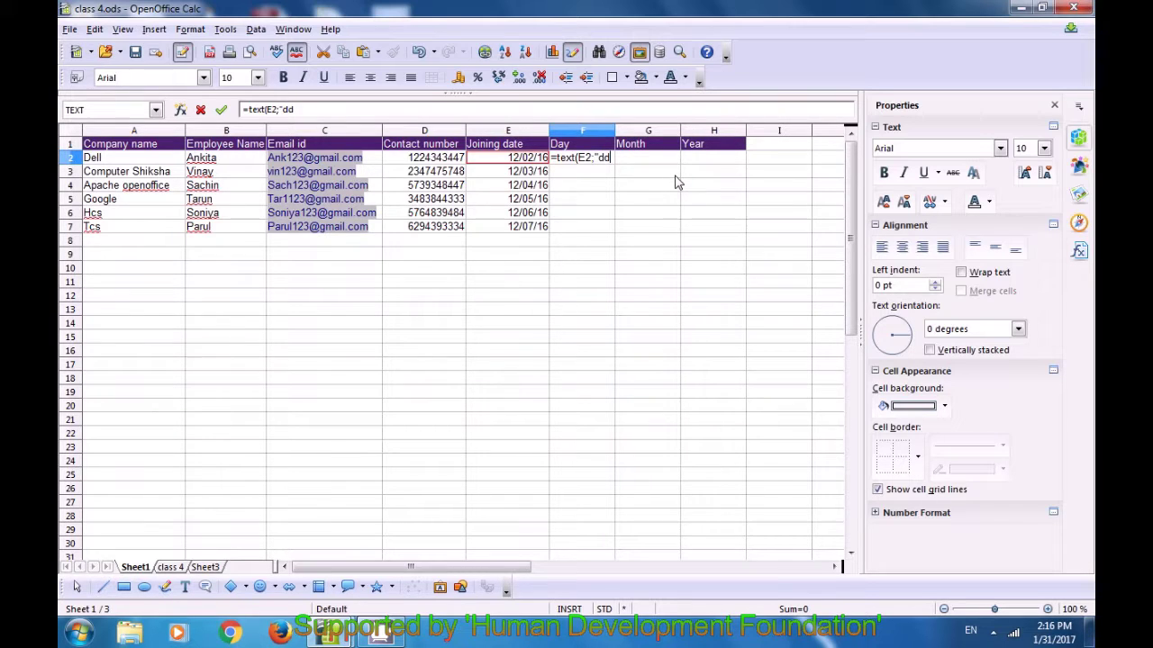
pyautogui.write('"')
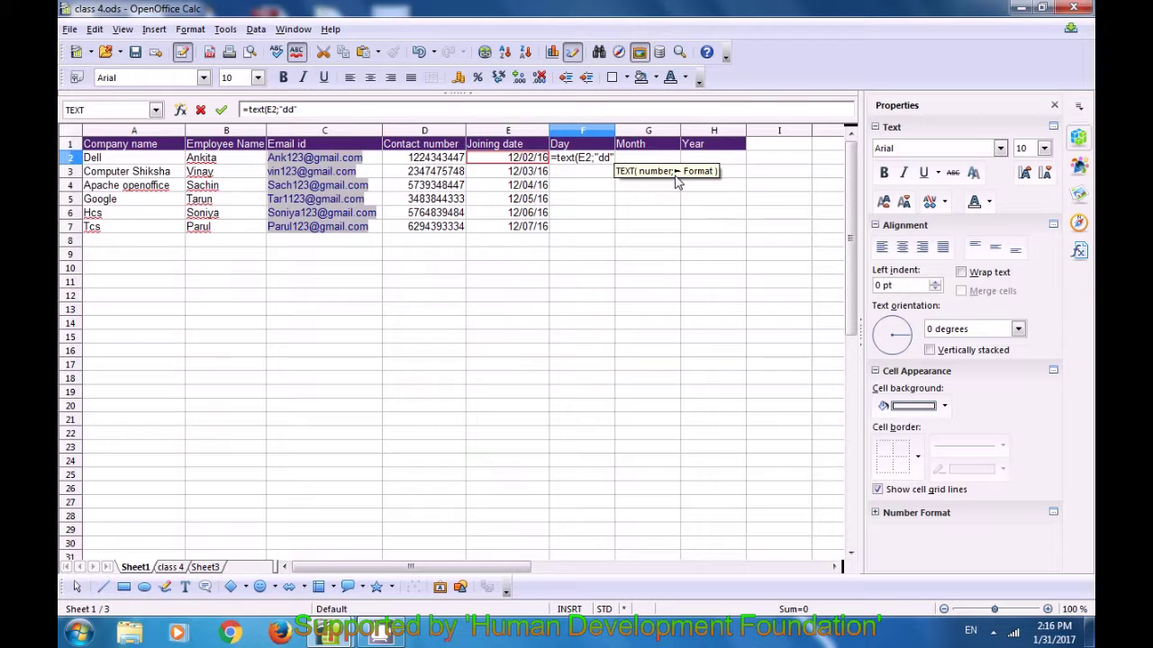
pyautogui.write(')')
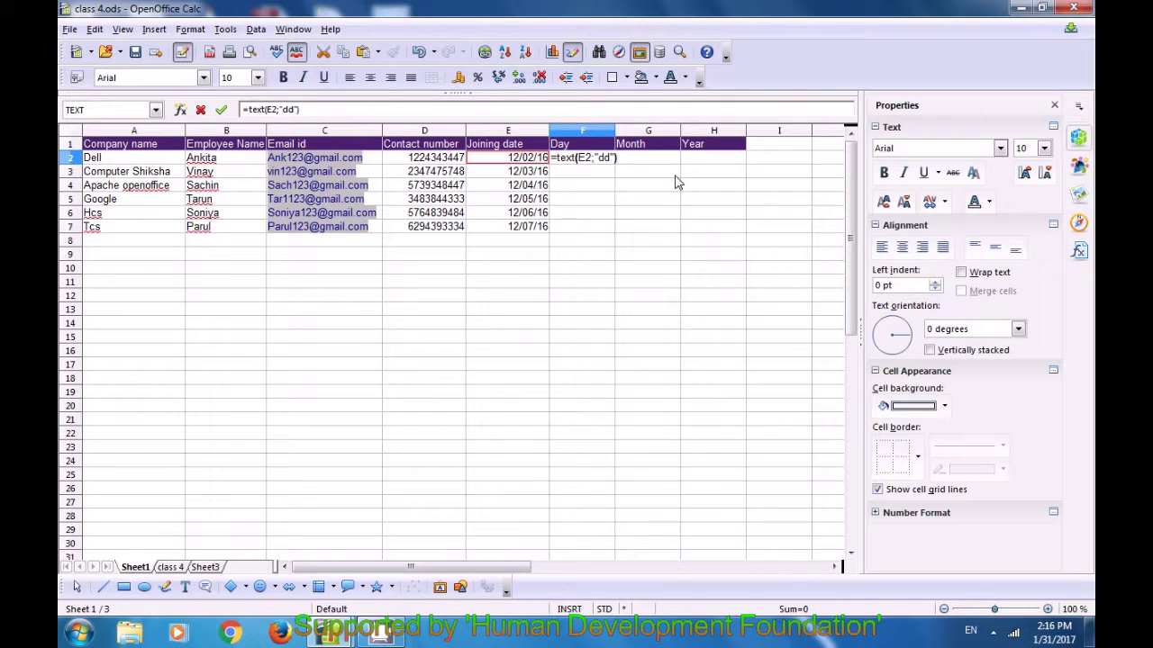
pyautogui.press('Return')
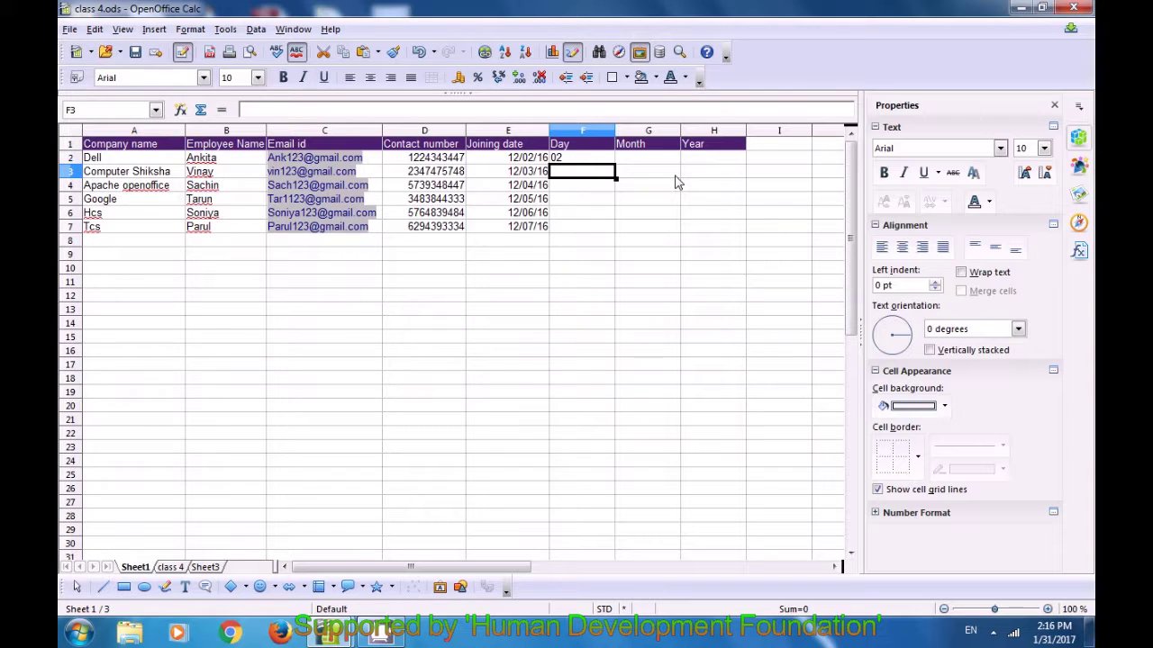
# Replace F2's formula with =TEXT(E2;"dddd") so it shows Friday.
pyautogui.press('Up')
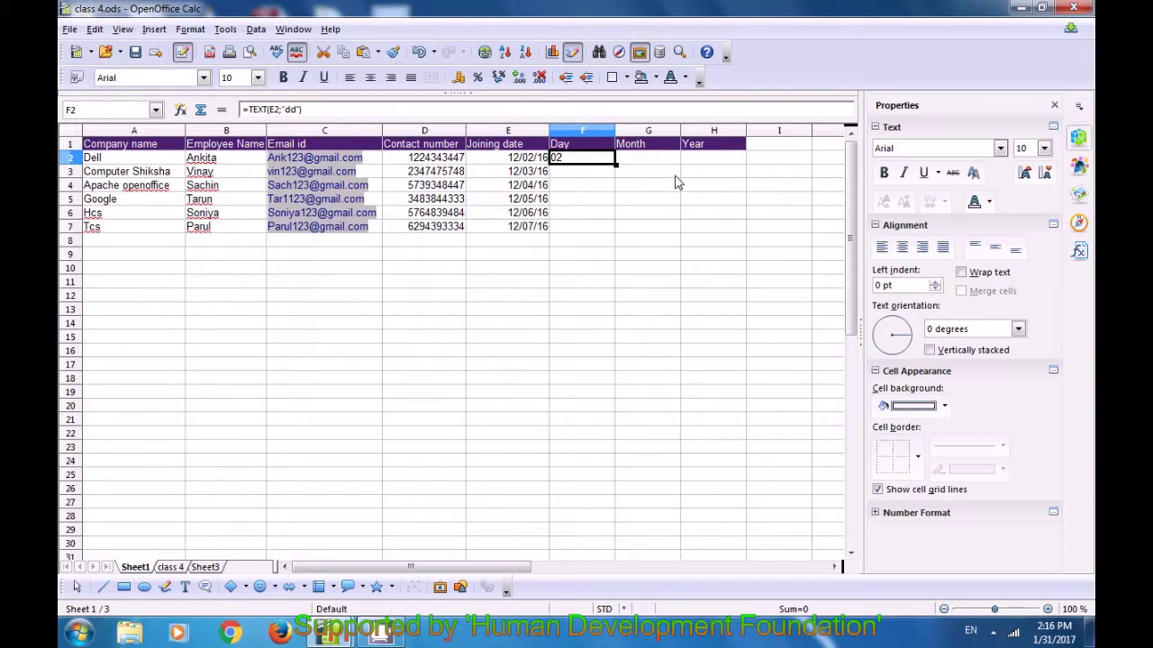
pyautogui.press('Delete')
pyautogui.write('=')
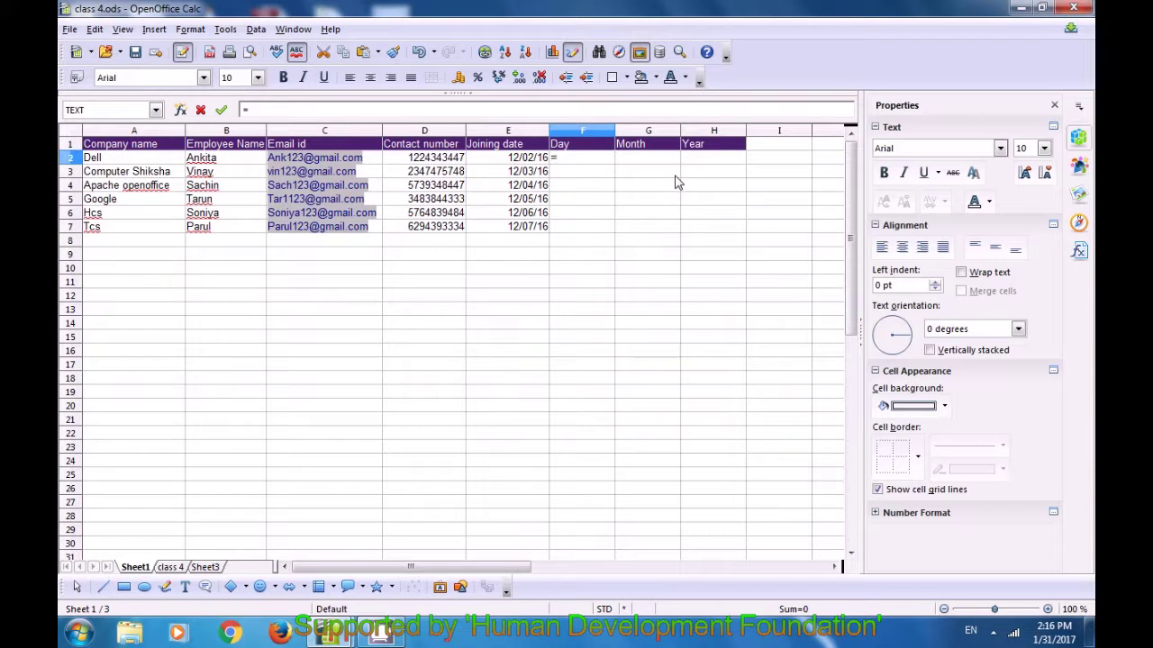
pyautogui.write('tex')
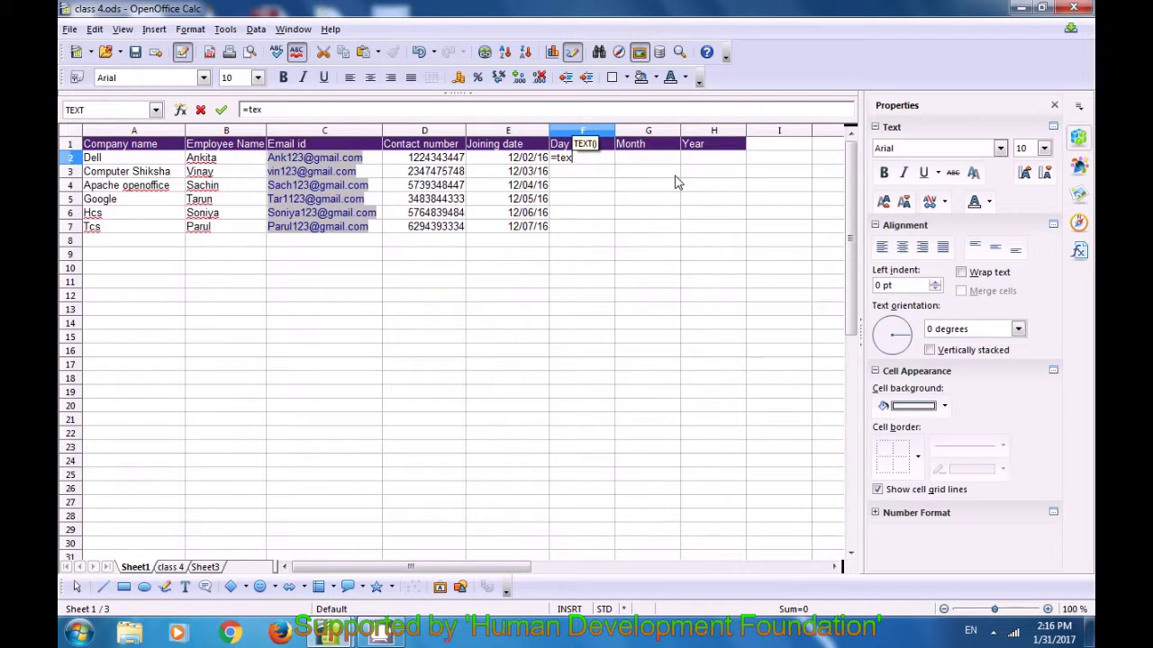
pyautogui.write('(')
pyautogui.press('BackSpace')
pyautogui.press('BackSpace')
pyautogui.write('xt(')
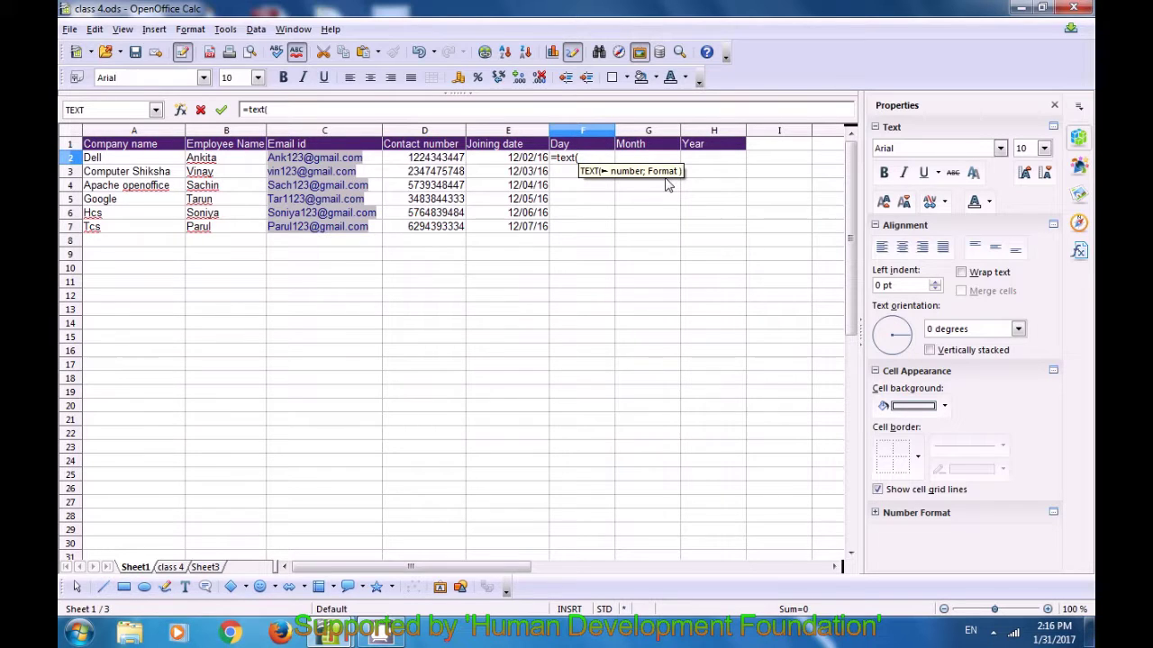
pyautogui.click(517, 162)
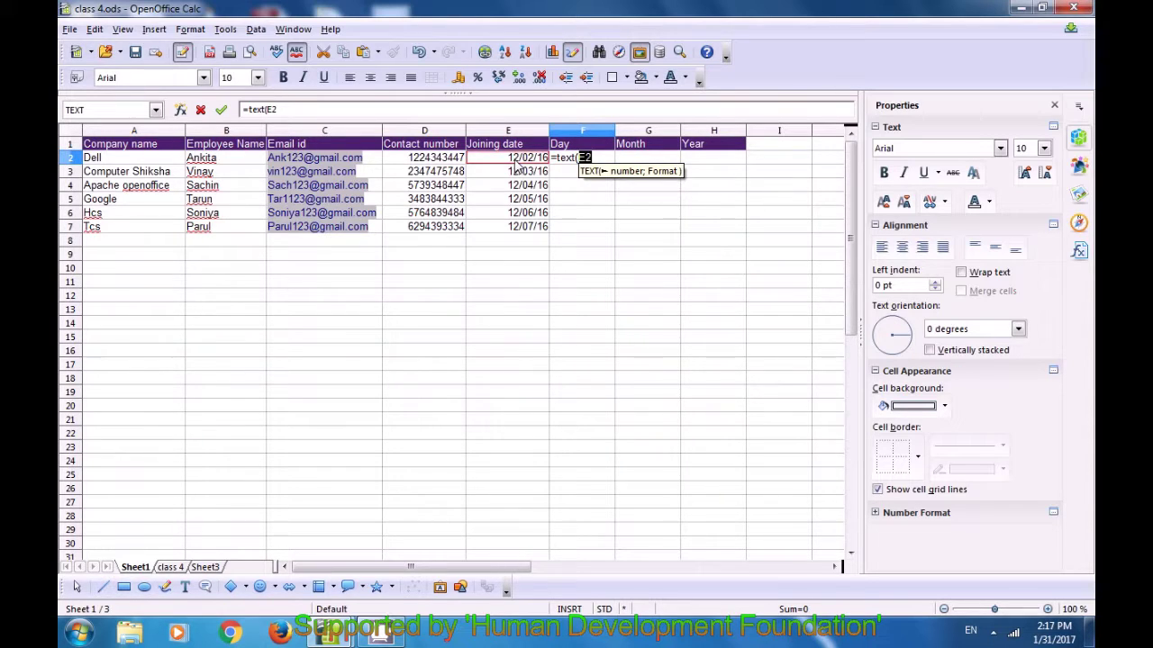
pyautogui.write(';"')
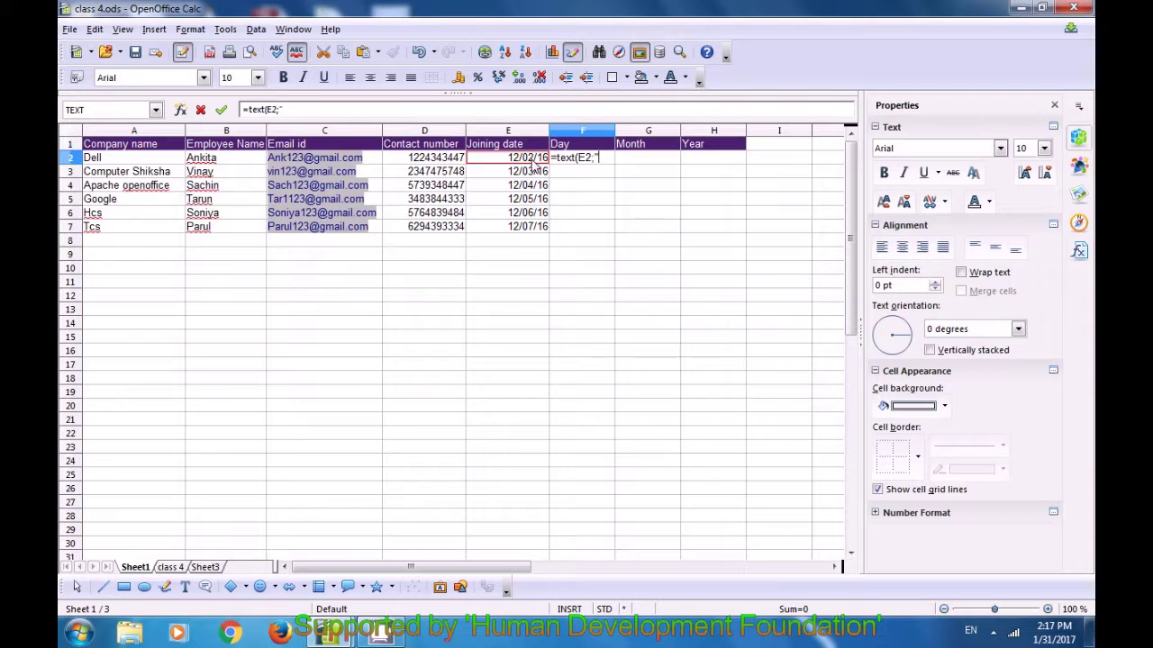
pyautogui.write('dddd"')
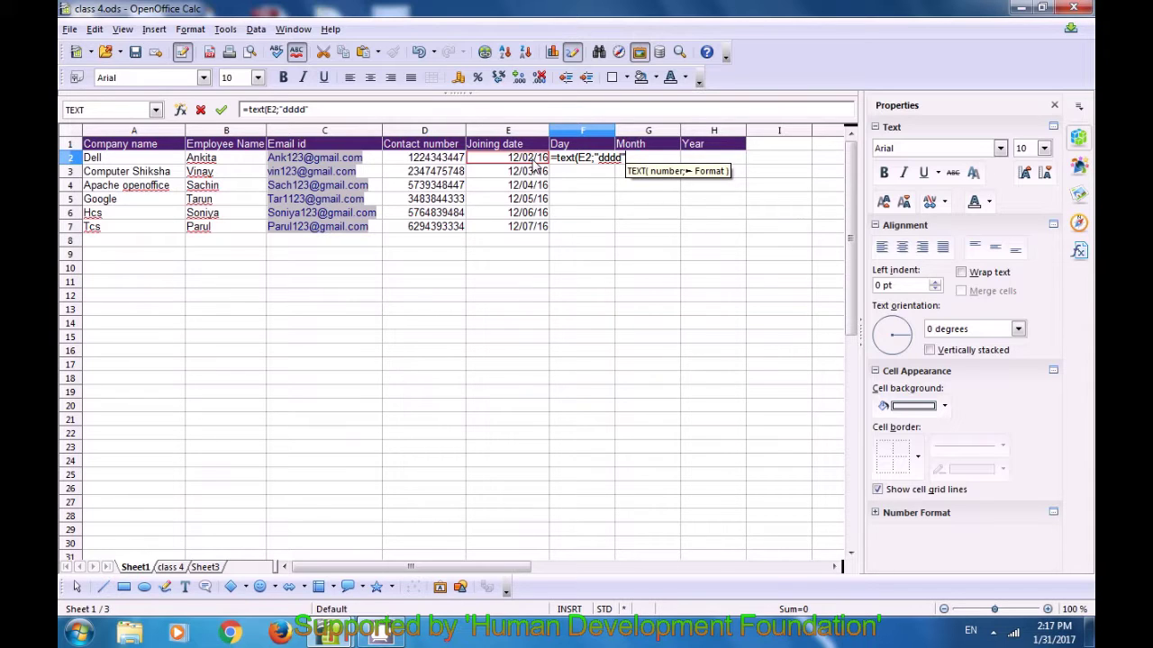
pyautogui.write(')')
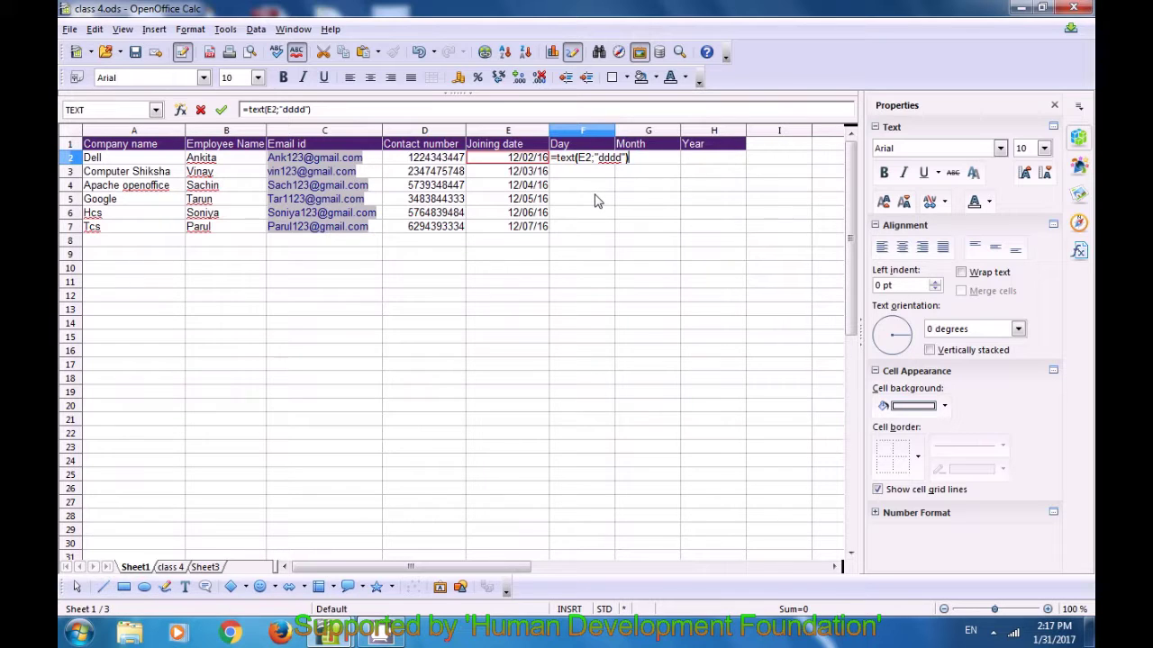
pyautogui.press('Return')
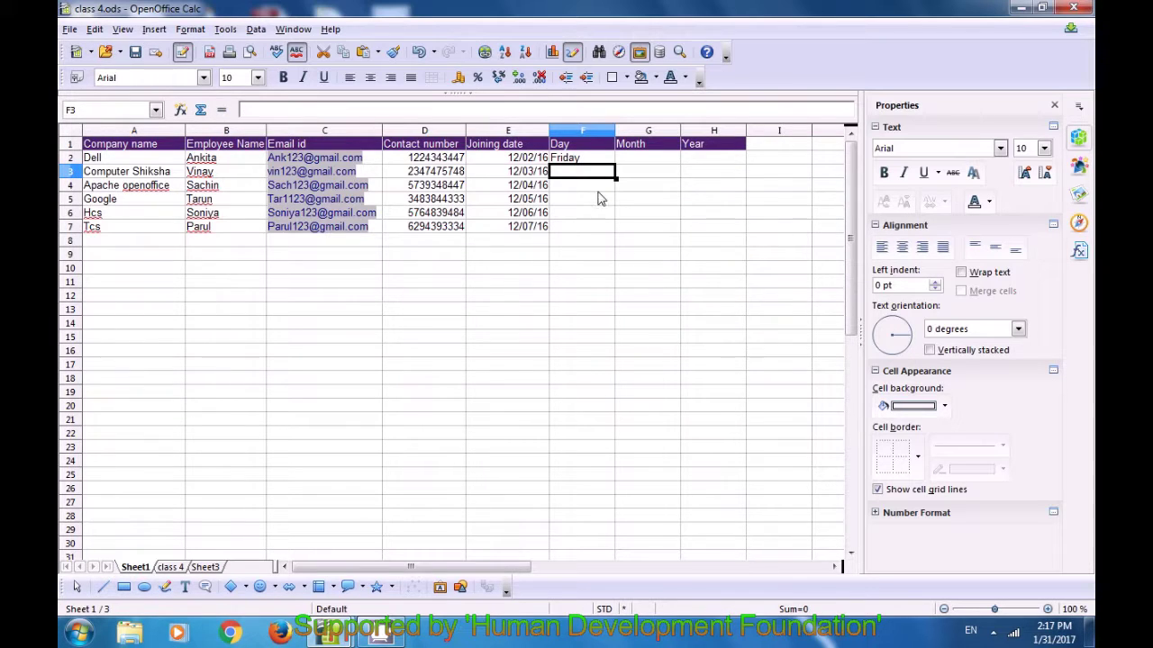
pyautogui.click(569, 161)
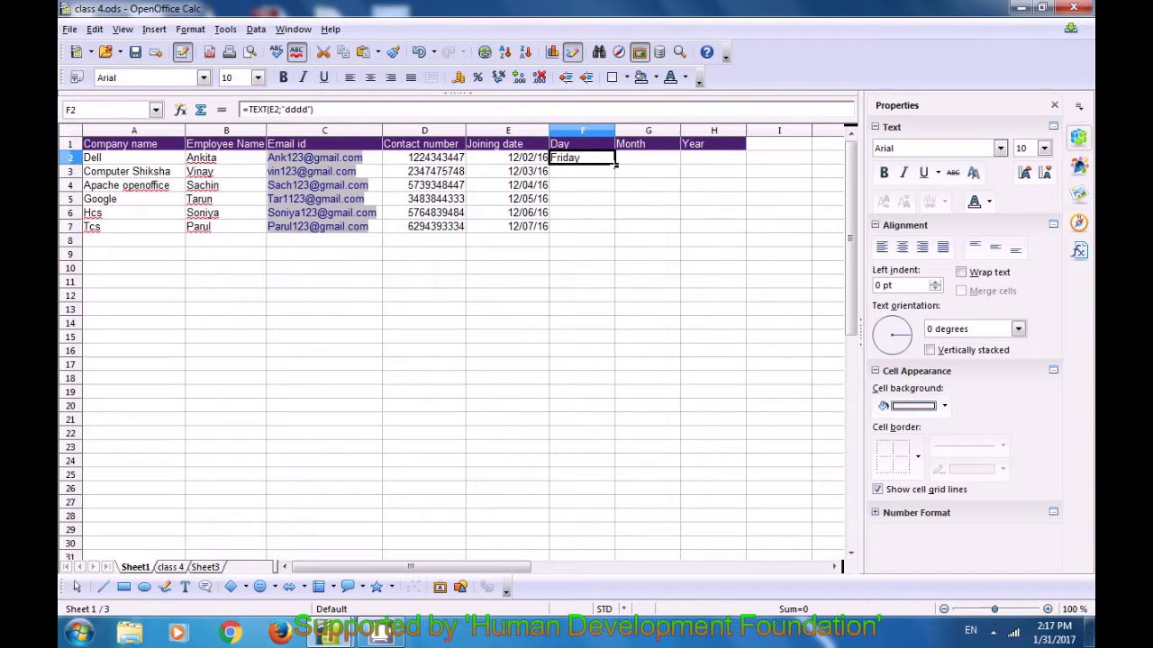
# Copy the weekday formula from F2 down to F7, then check each copied formula in F3–F7.
pyautogui.moveTo(616, 165); pyautogui.dragTo(616, 231)
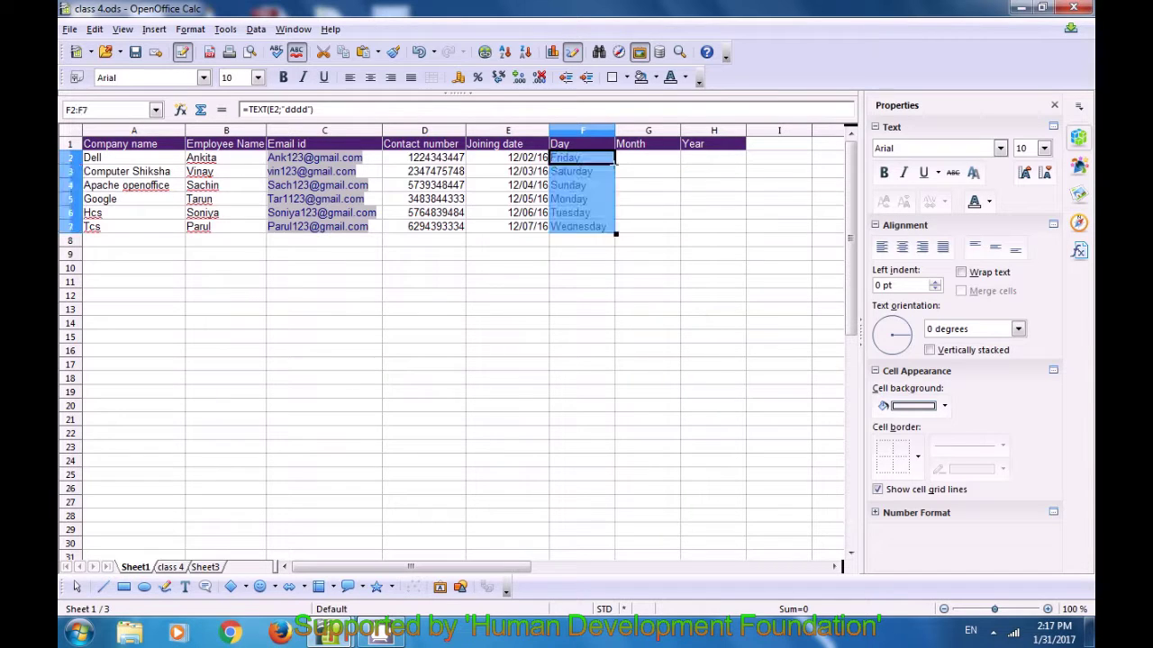
pyautogui.click(594, 257)
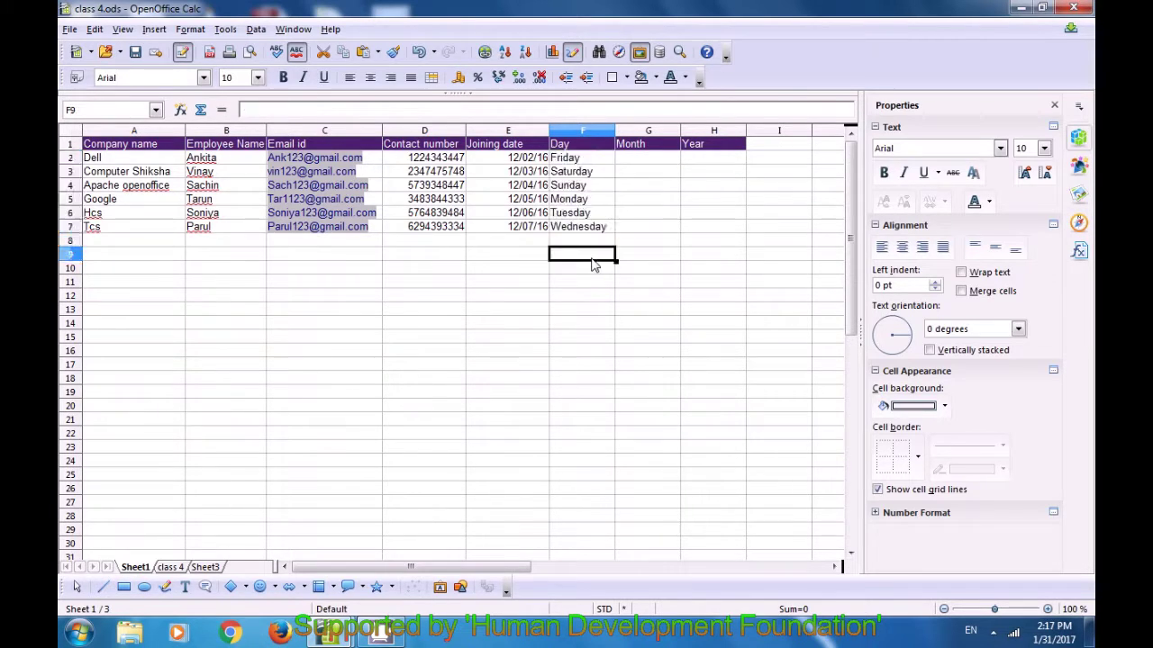
pyautogui.click(580, 173)
pyautogui.click(582, 187)
pyautogui.click(582, 200)
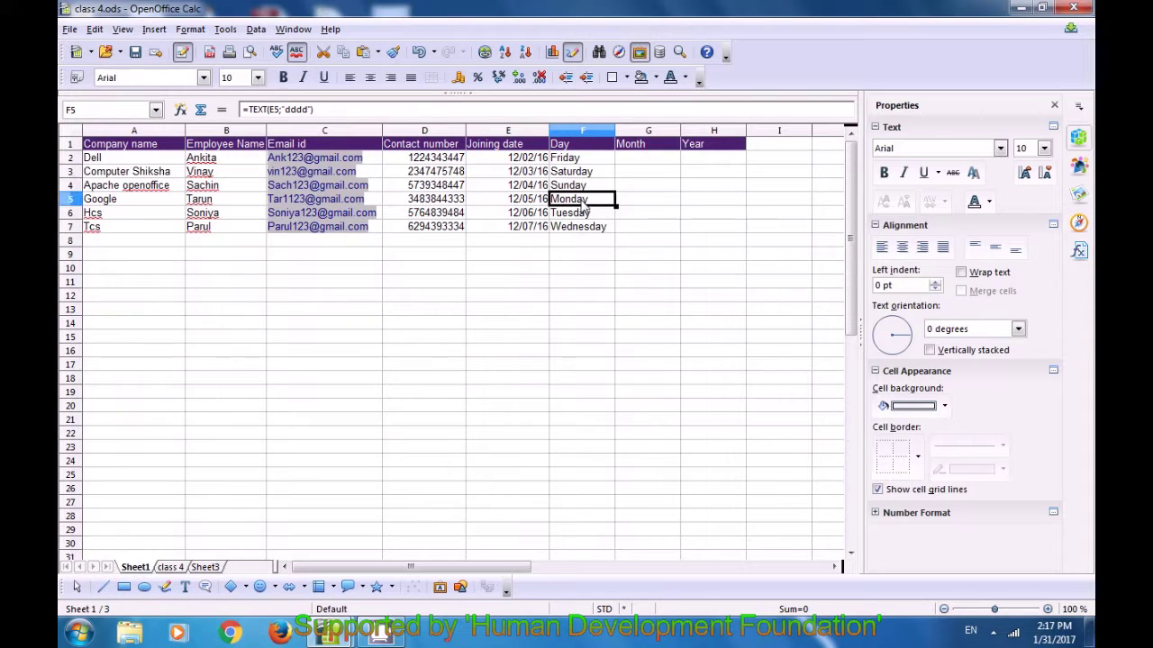
pyautogui.click(583, 214)
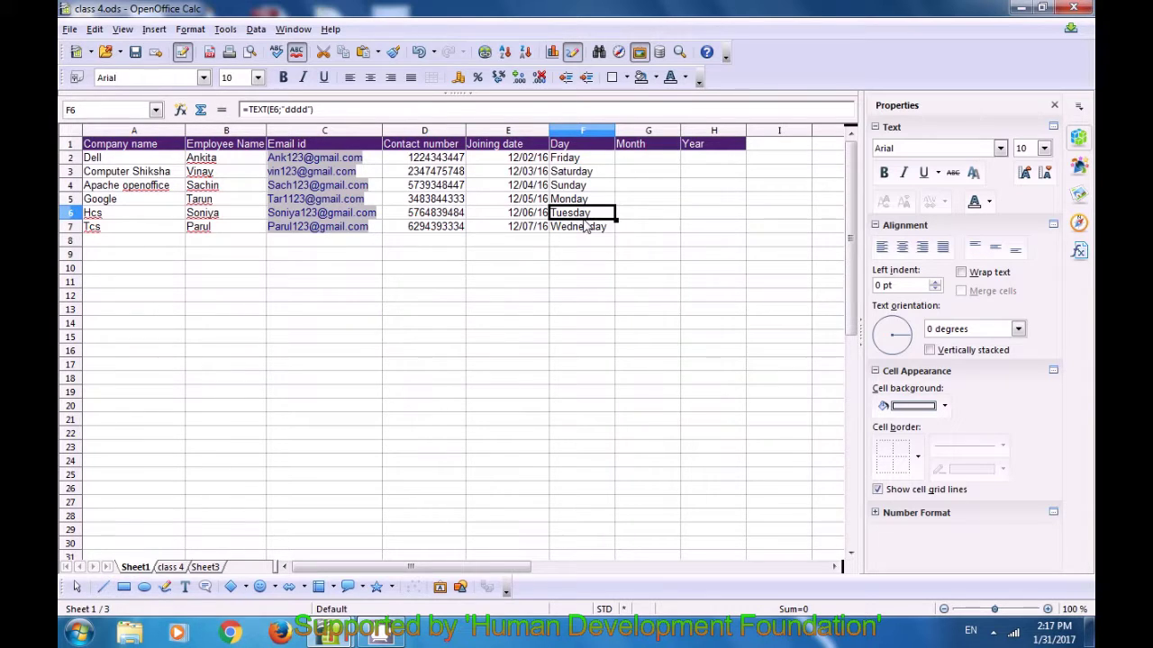
pyautogui.click(584, 225)
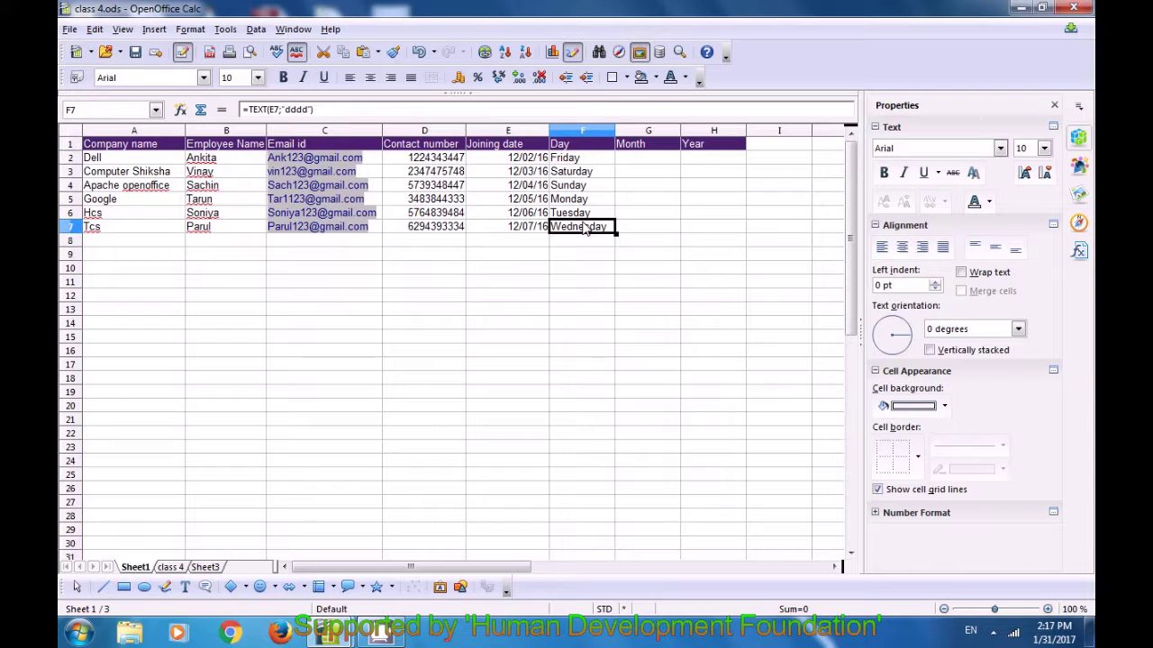
# Enter =TEXT(E2;"mmmm") in G2 so it shows December.
pyautogui.click(646, 158)
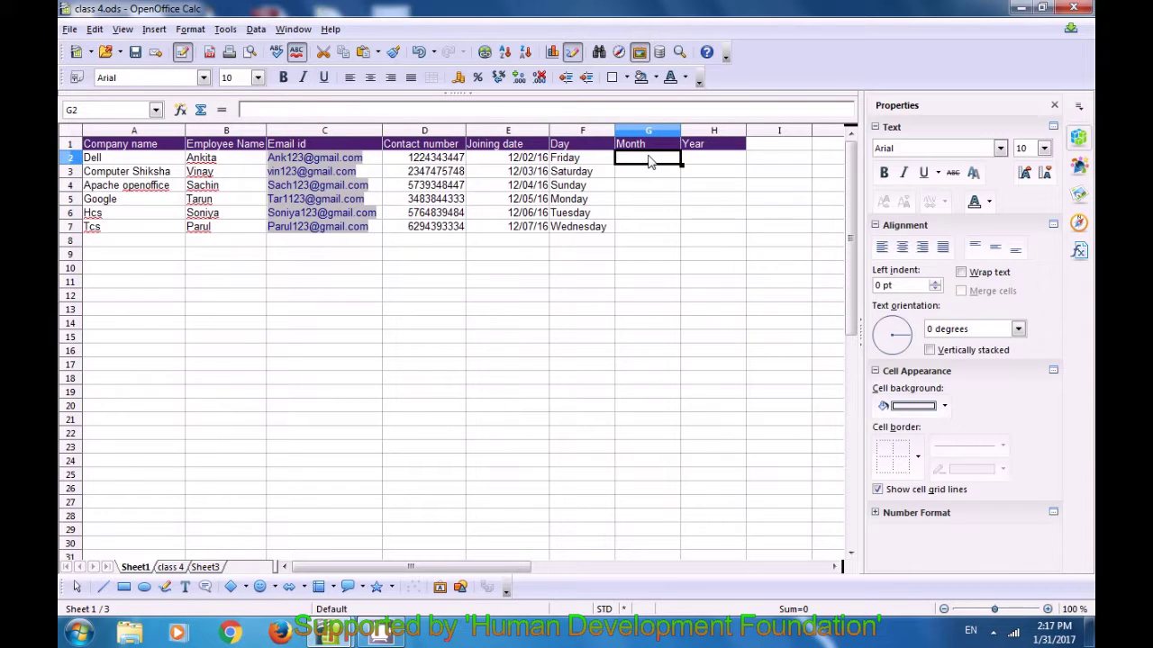
pyautogui.write('=')
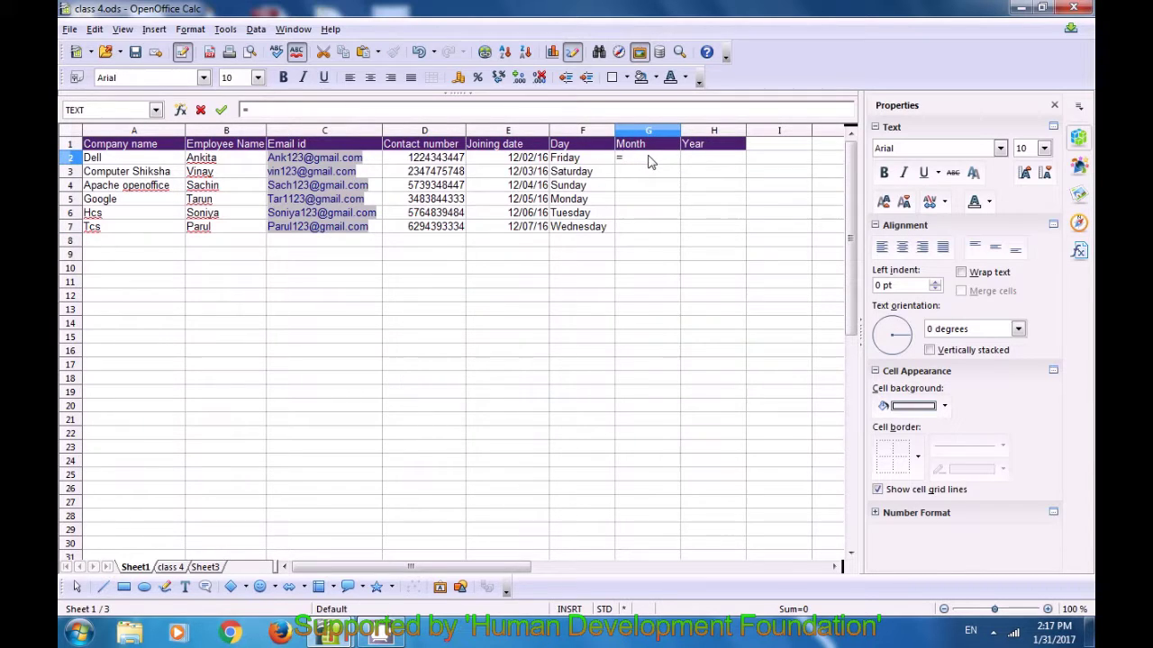
pyautogui.write('text')
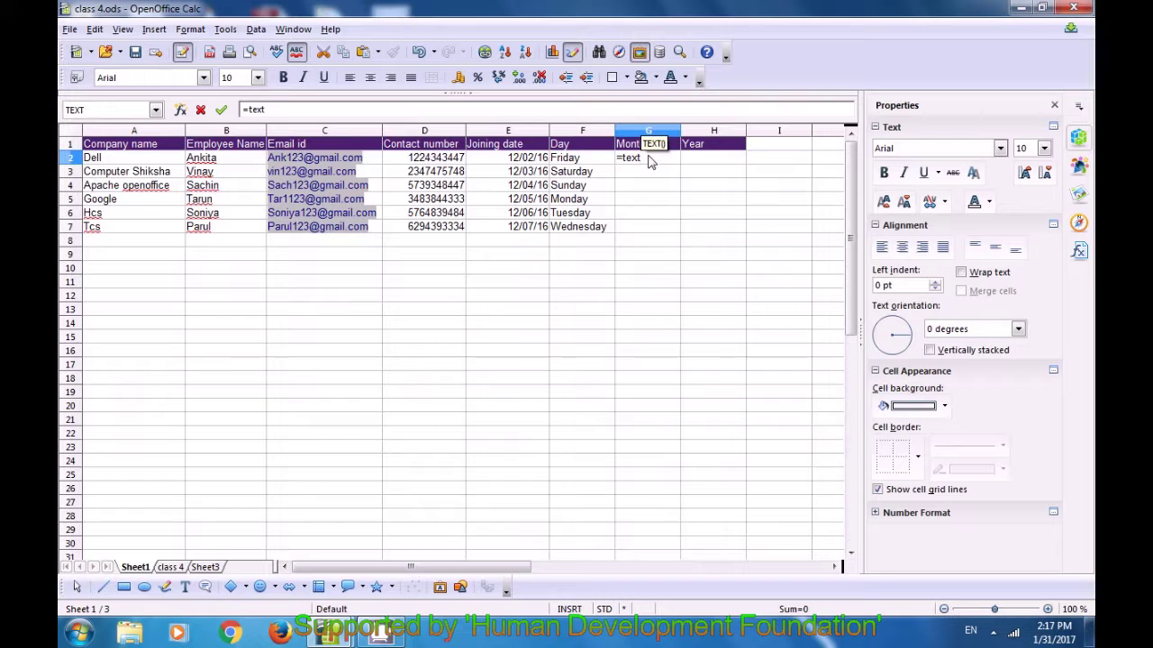
pyautogui.write('(')
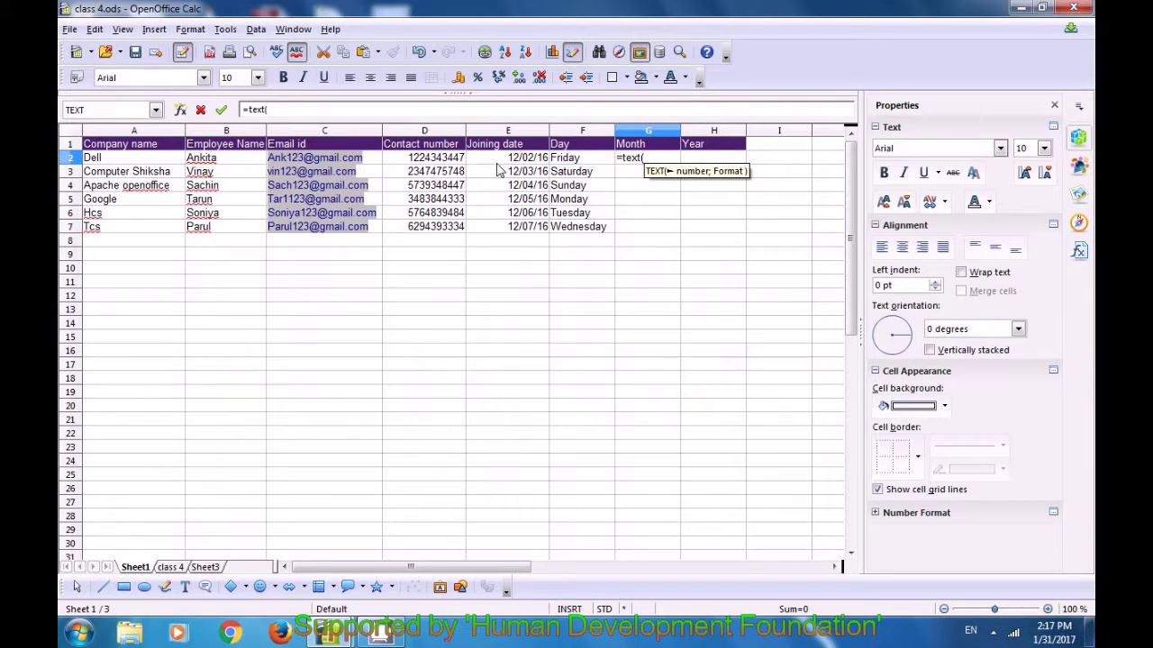
pyautogui.click(519, 160)
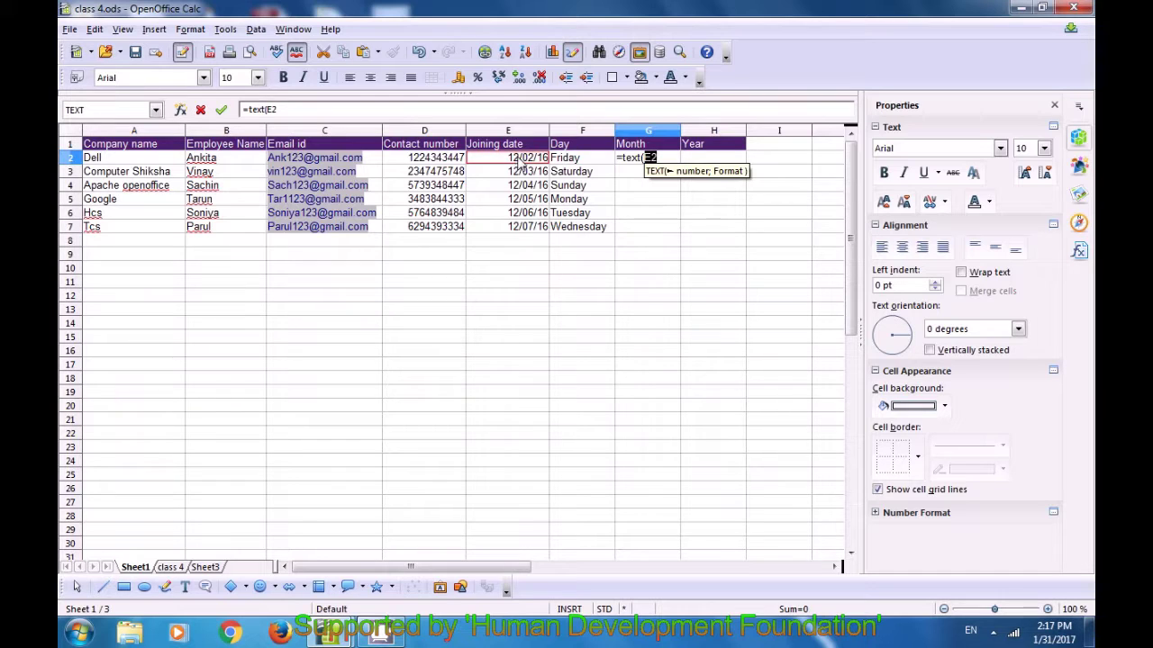
pyautogui.write(';')
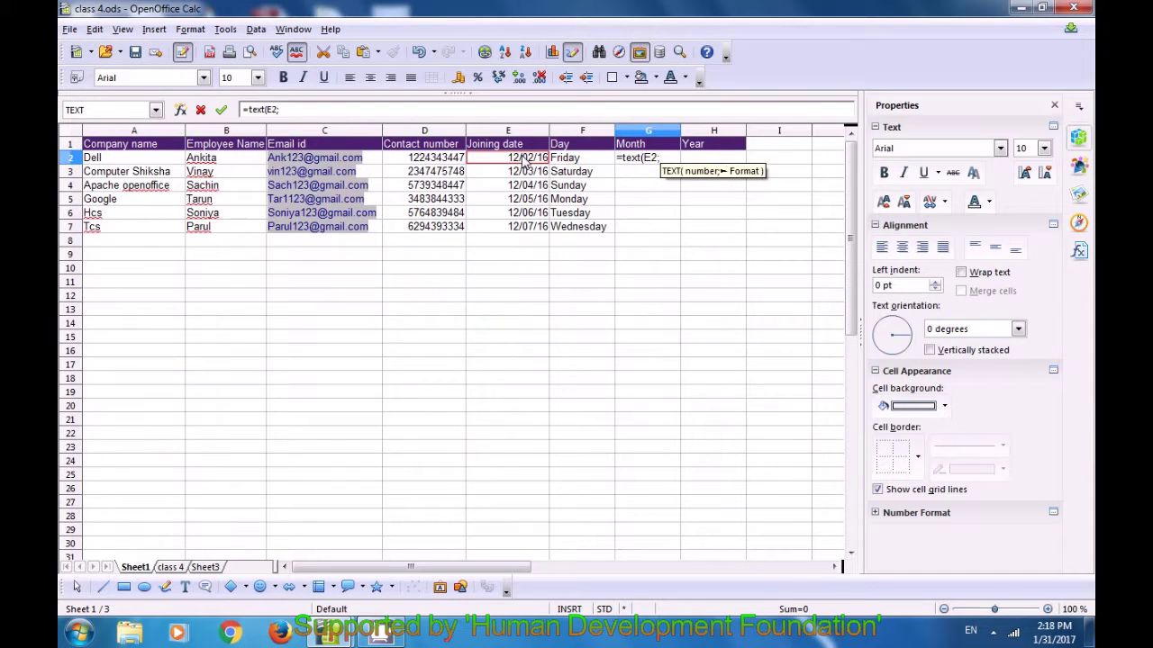
pyautogui.write('"')
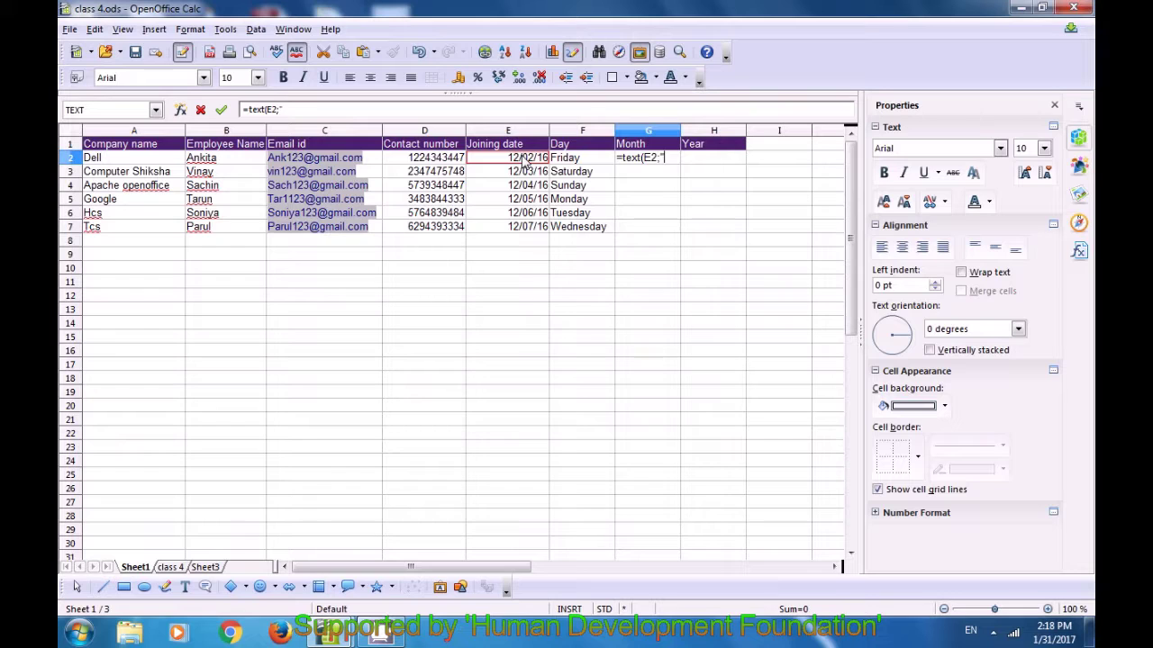
pyautogui.write('mmmm"')
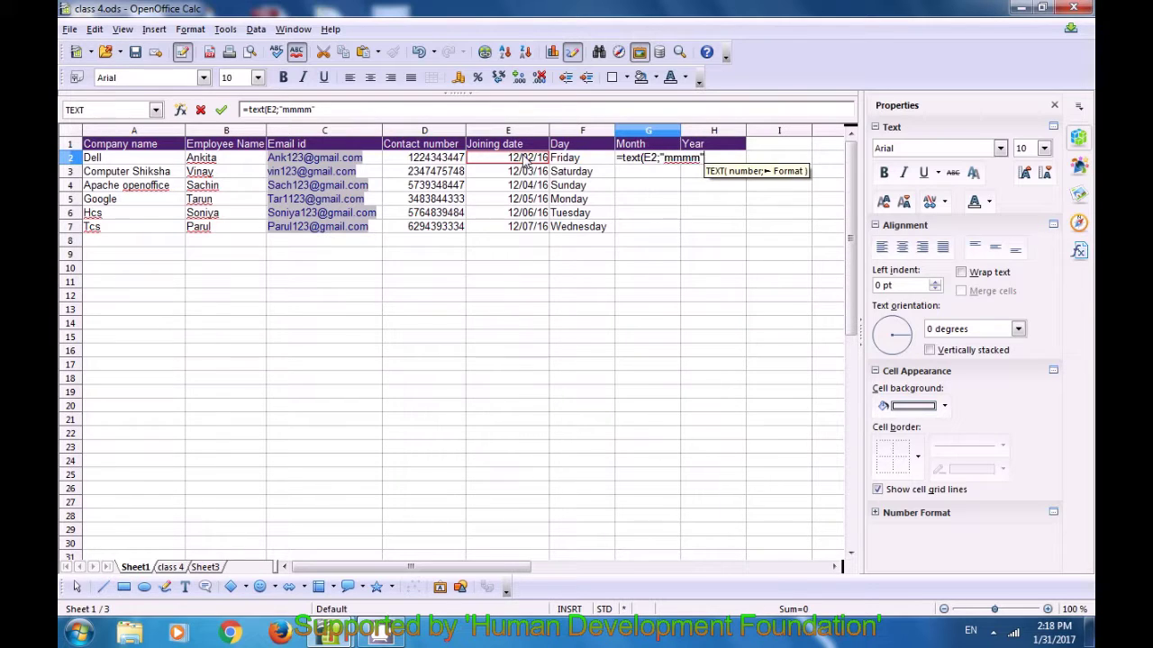
pyautogui.write(')')
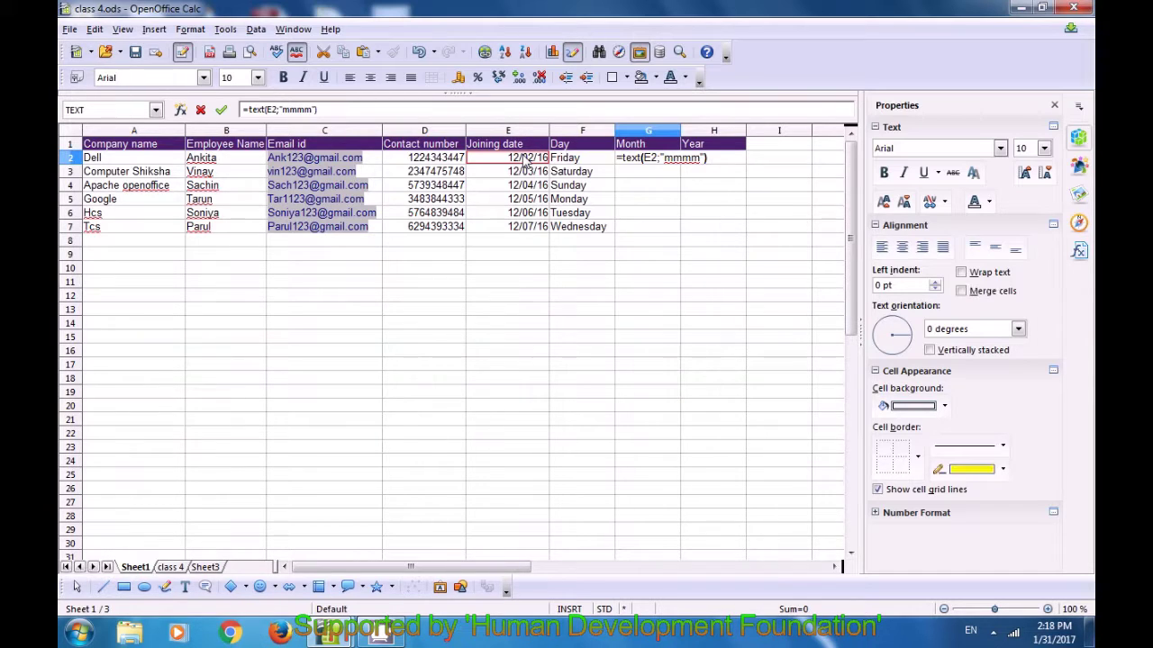
pyautogui.press('Return')
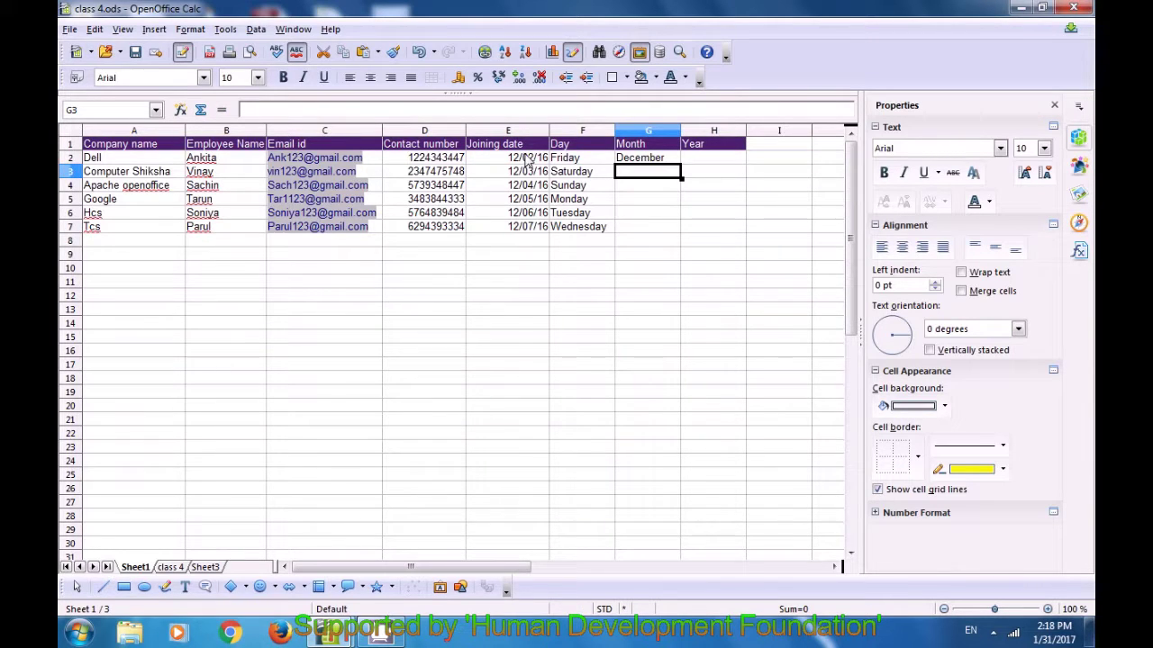
pyautogui.click(632, 158)
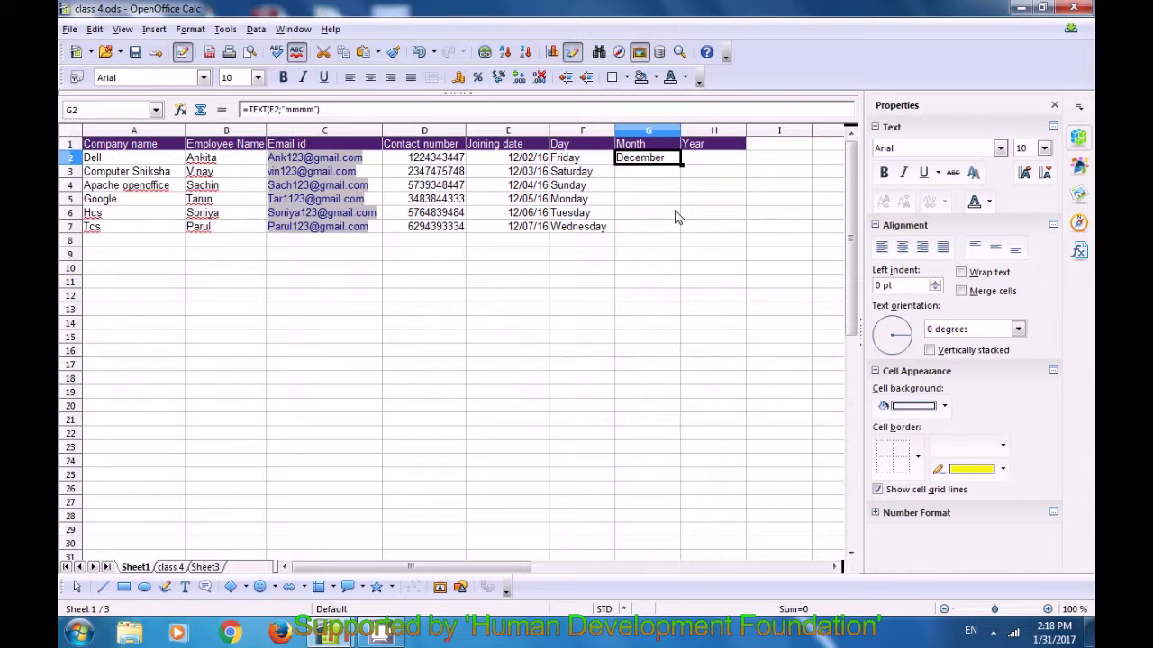
# Fill the month formula from G2 down to G7 so every row shows December.
pyautogui.doubleClick(681, 163)
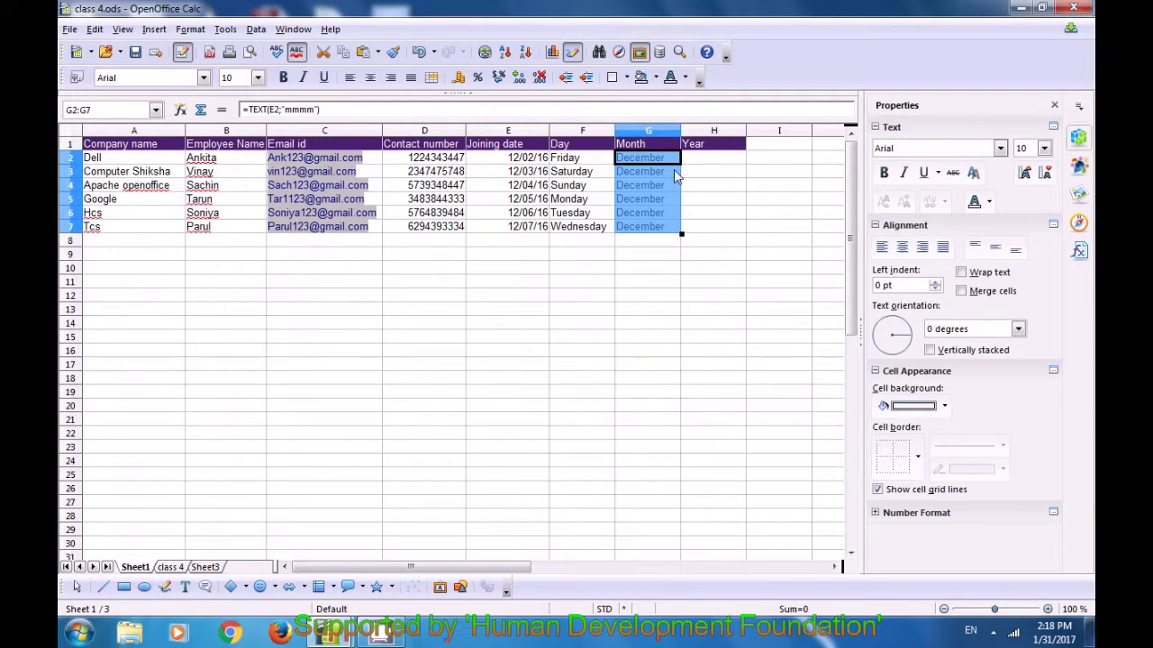
pyautogui.click(659, 262)
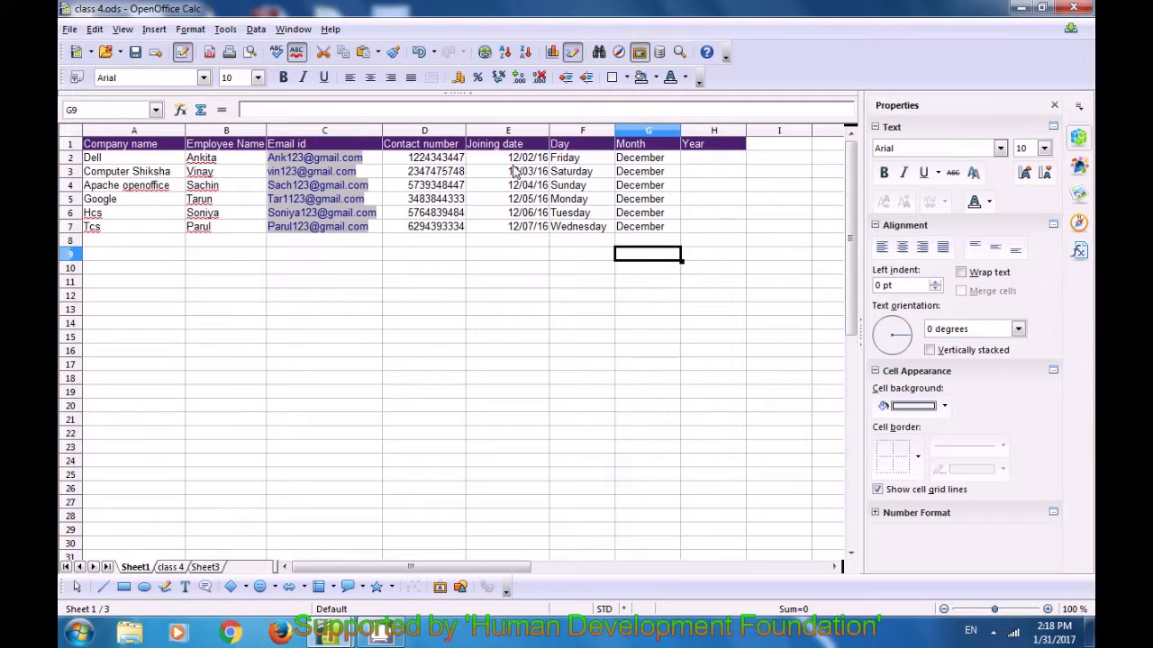
# Change the Tcs joining date in E7 to 3/14/2016 and check its recalculated month.
pyautogui.click(514, 232)
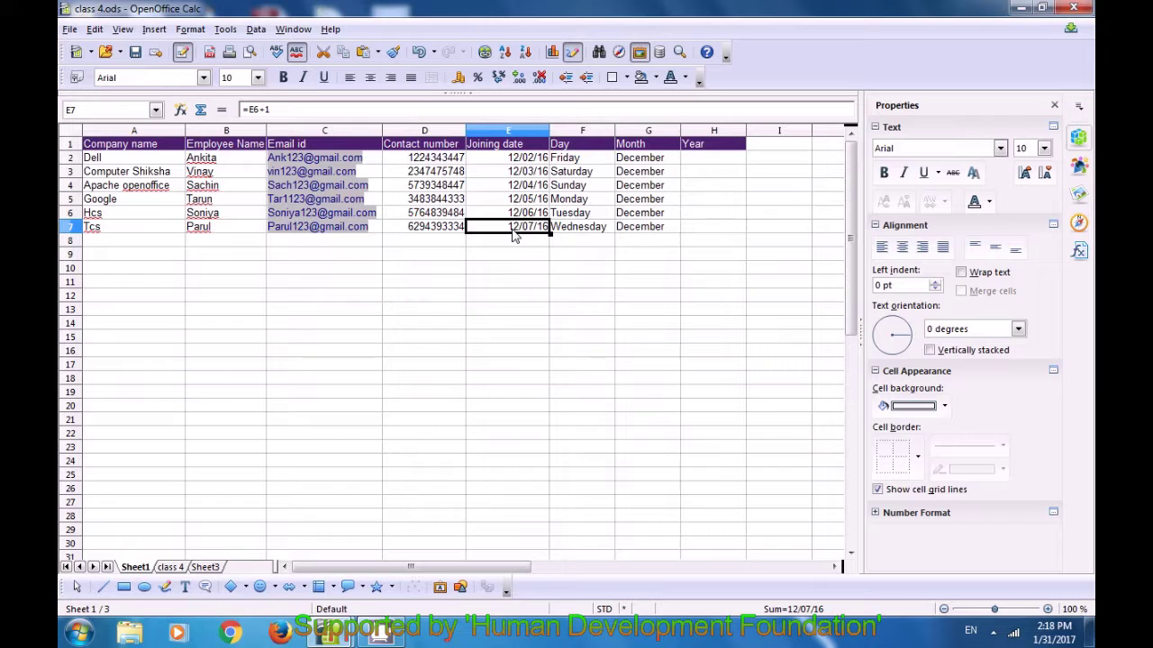
pyautogui.press('Delete')
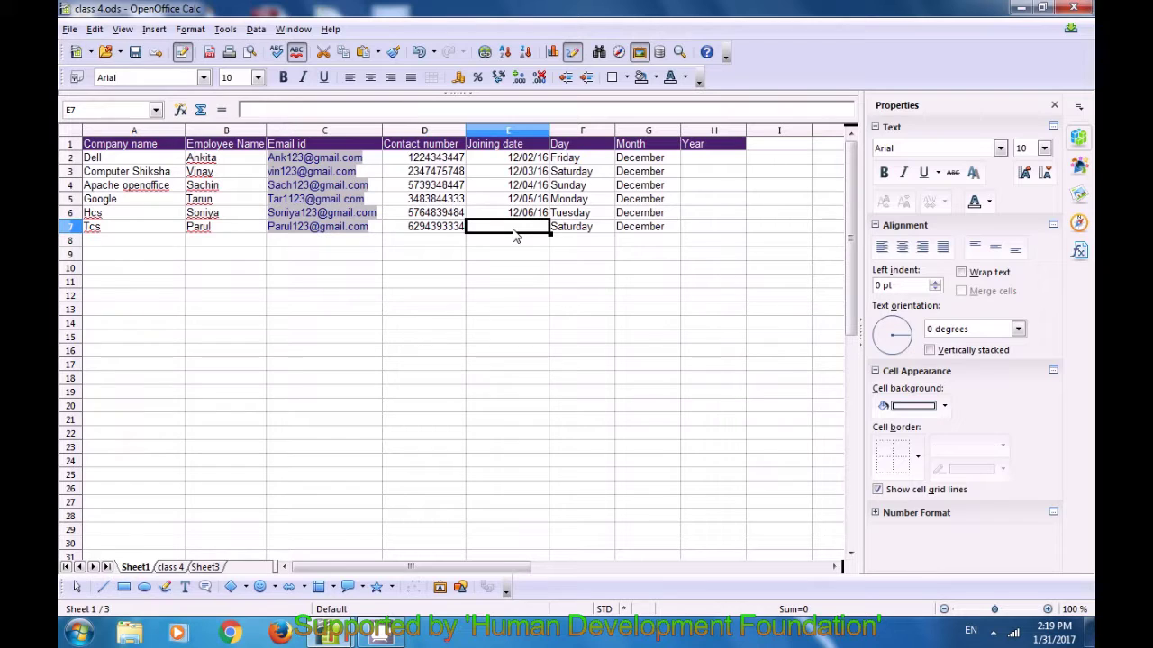
pyautogui.write('3')
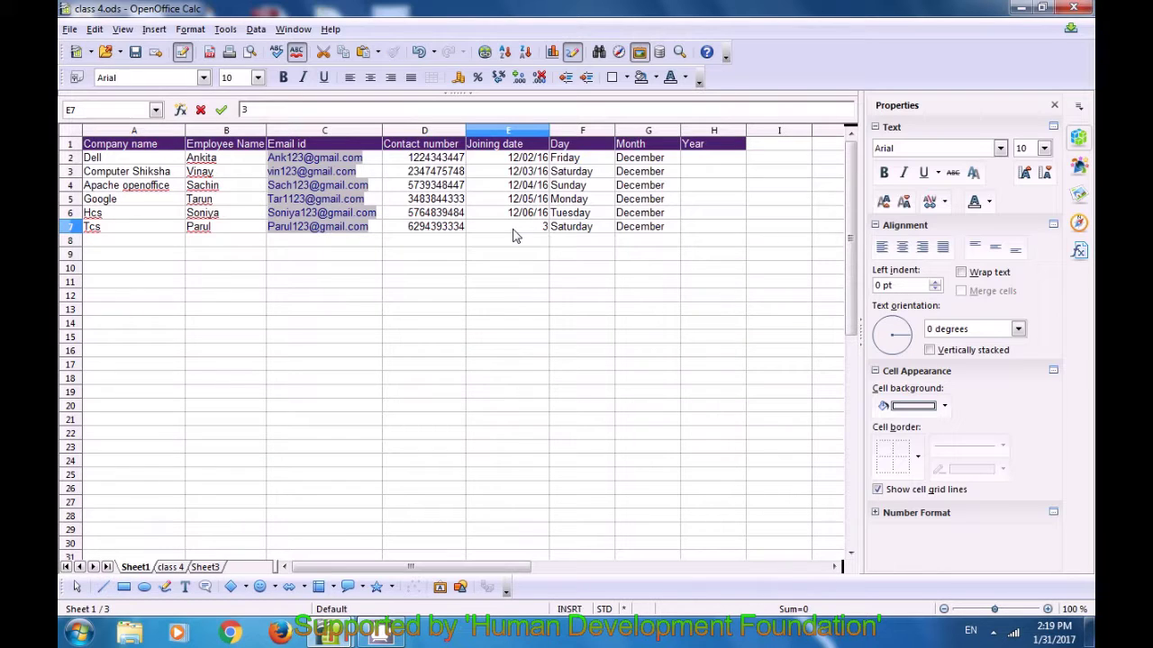
pyautogui.write('/14/2016')
pyautogui.press('Return')
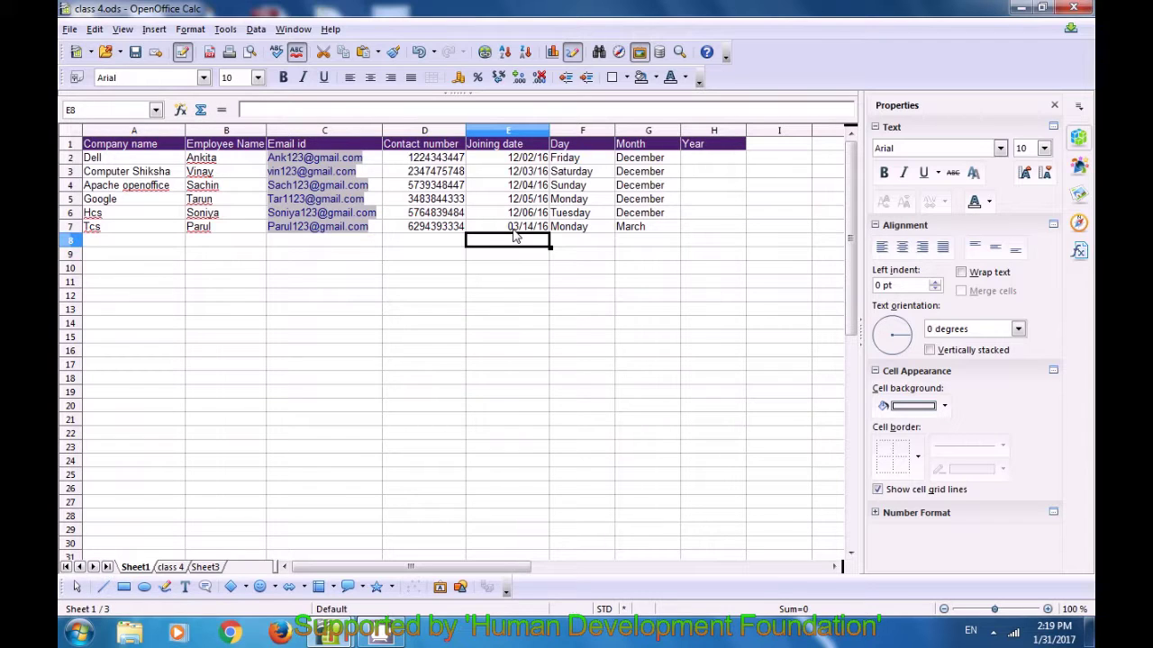
pyautogui.click(520, 259)
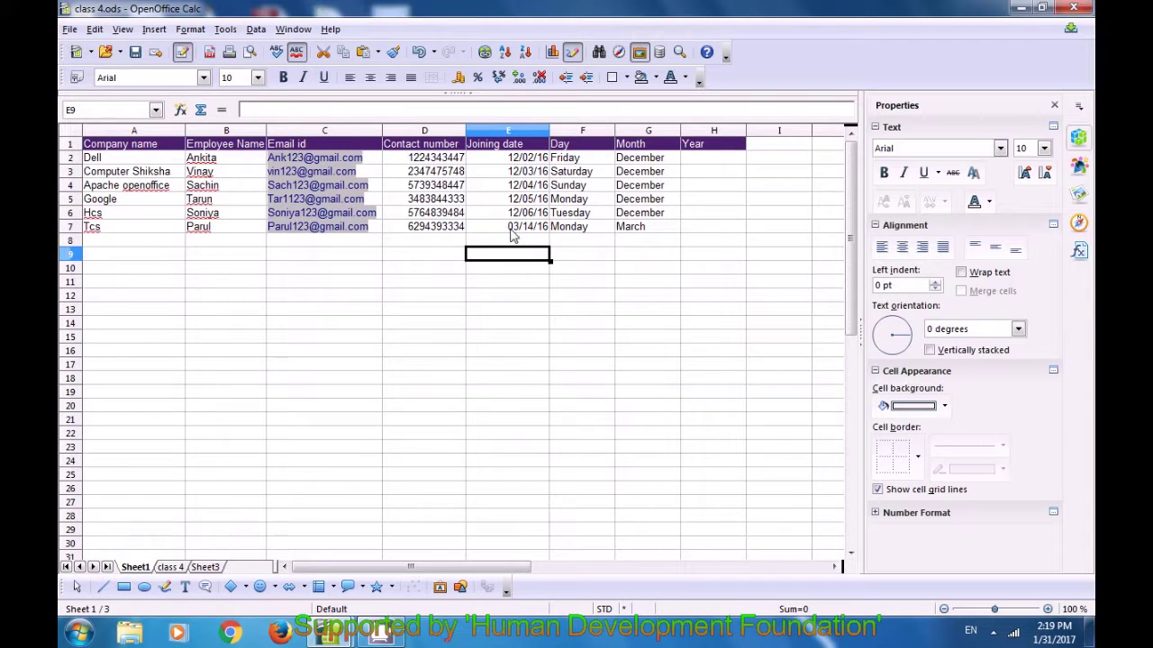
pyautogui.click(510, 230)
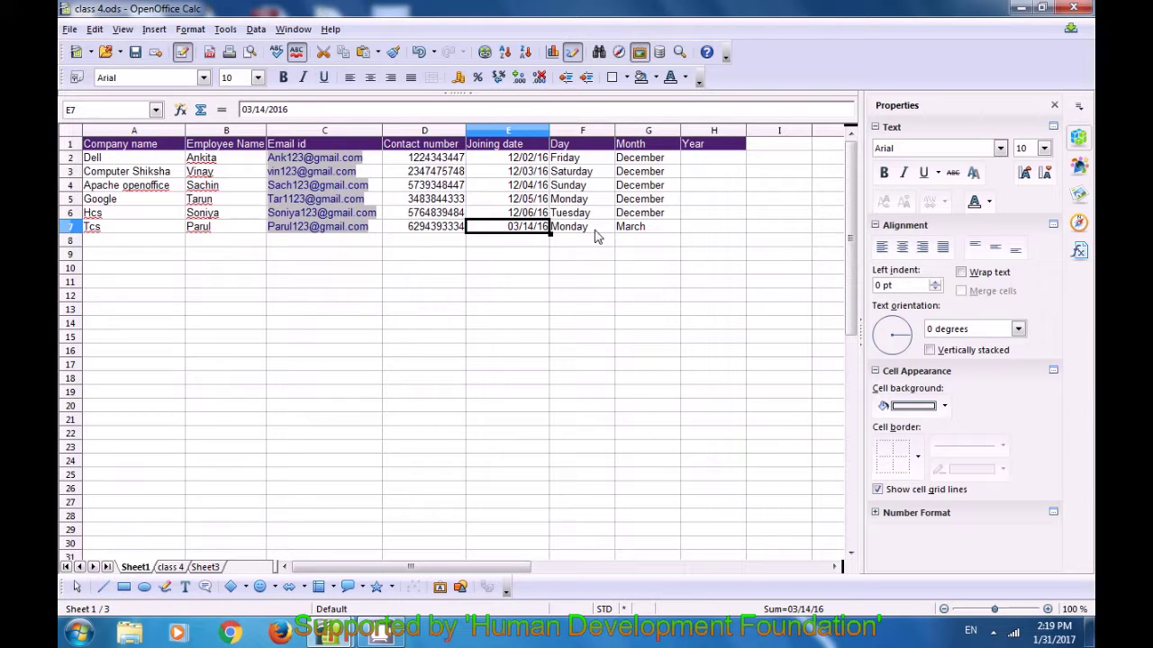
pyautogui.click(635, 233)
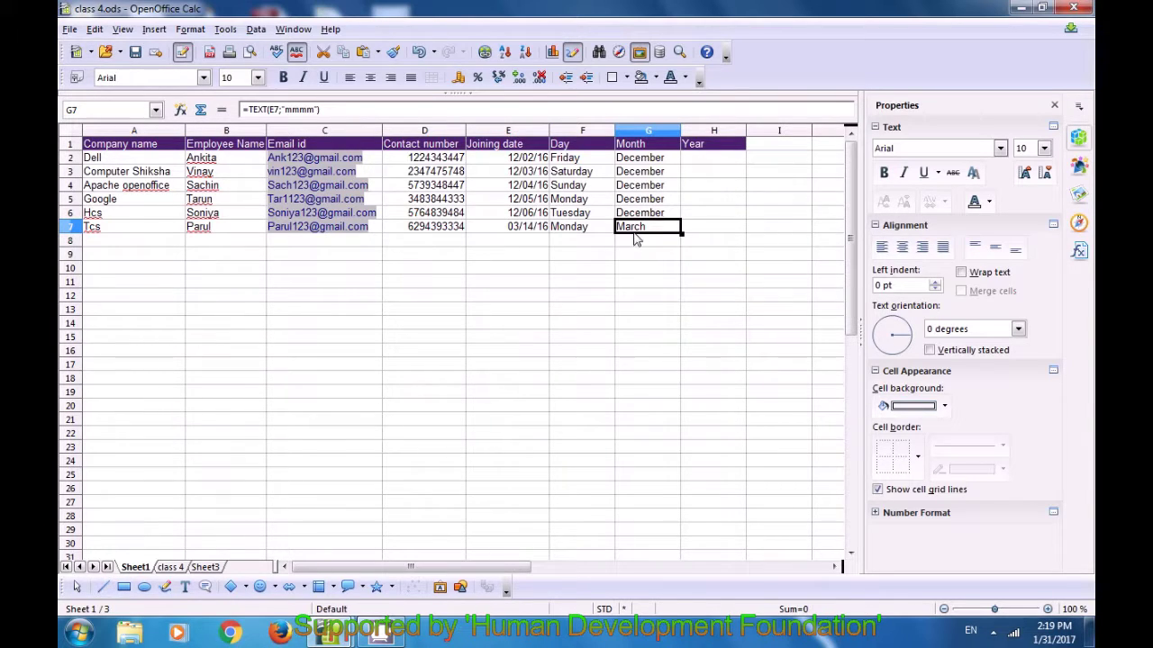
pyautogui.click(704, 160)
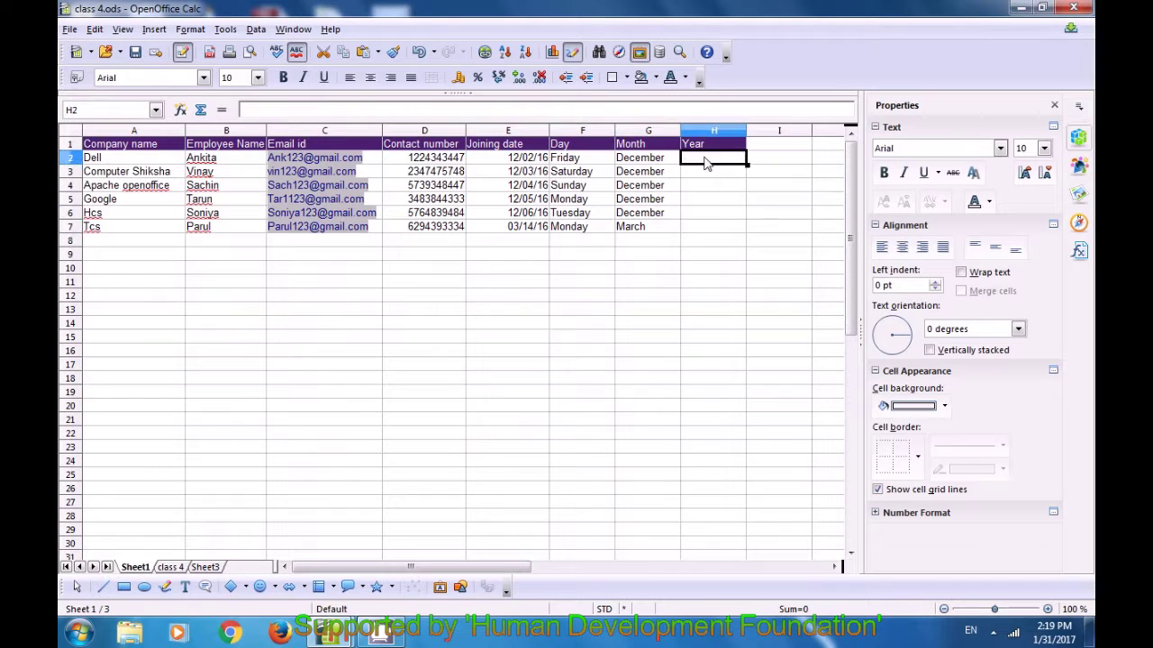
# Replace the Hcs joining date in E6 with 6/21/2017 and check its updated day and month.
pyautogui.click(518, 216)
pyautogui.press('Delete')
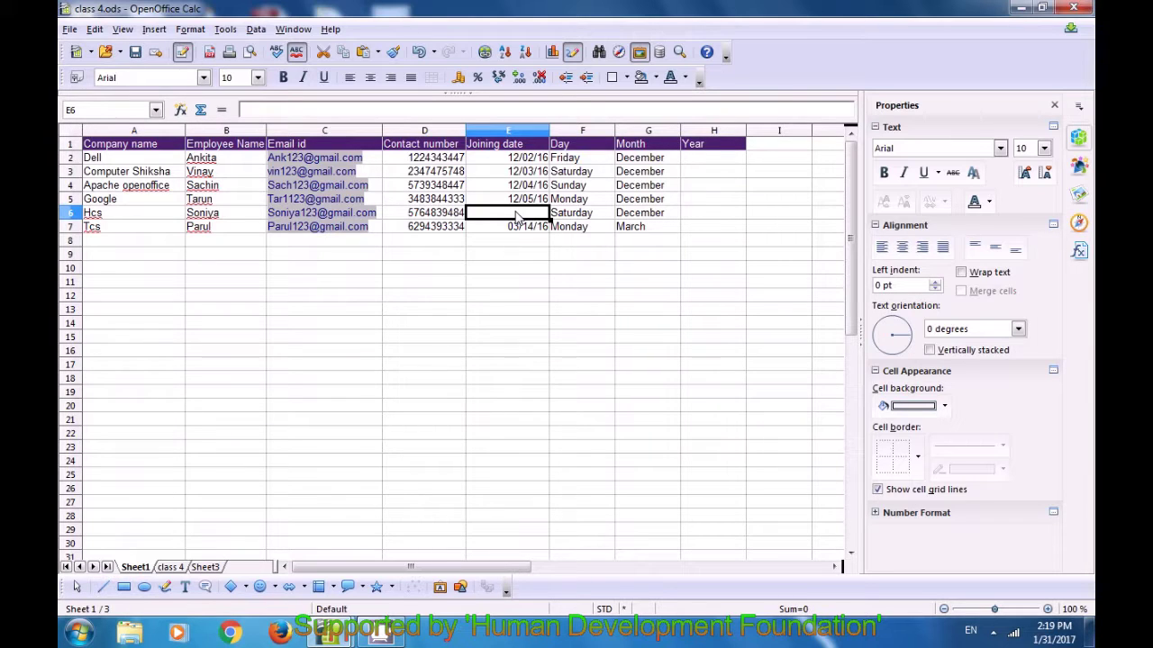
pyautogui.write('6')
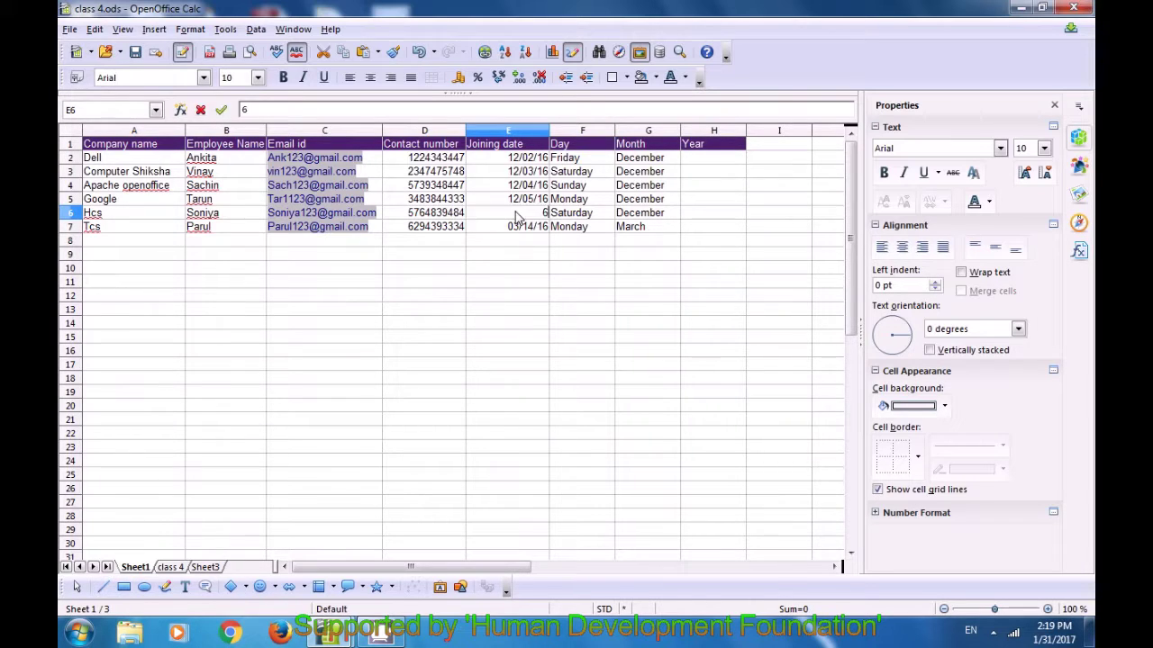
pyautogui.write('/')
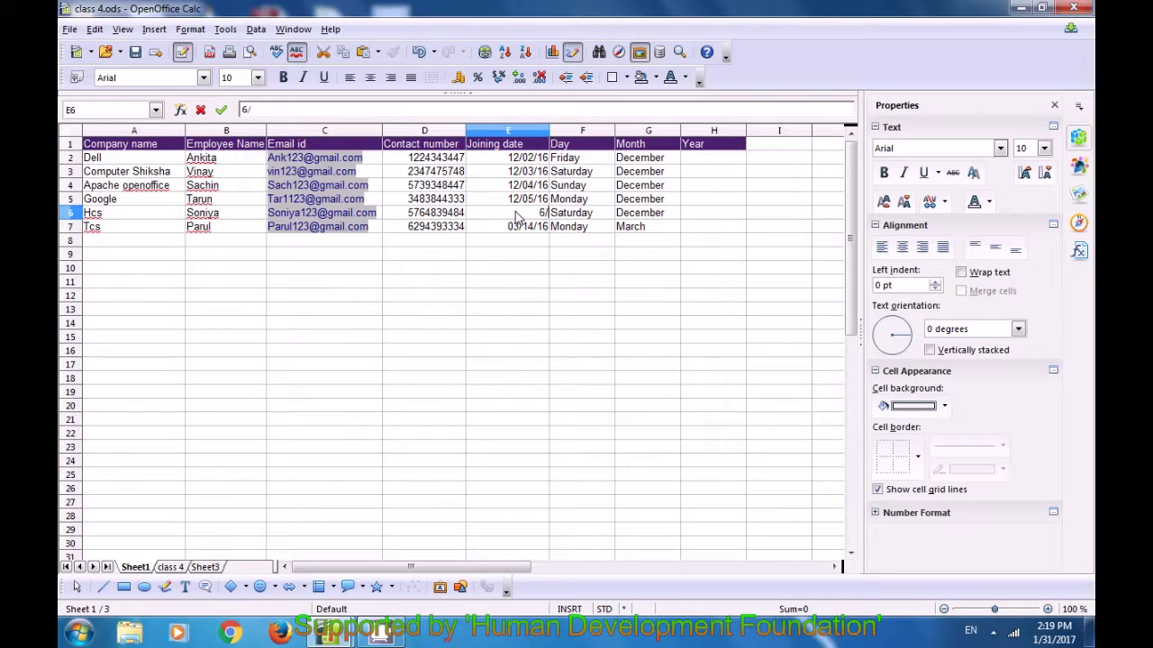
pyautogui.write('21/2017')
pyautogui.press('Return')
pyautogui.click(530, 260)
pyautogui.click(527, 214)
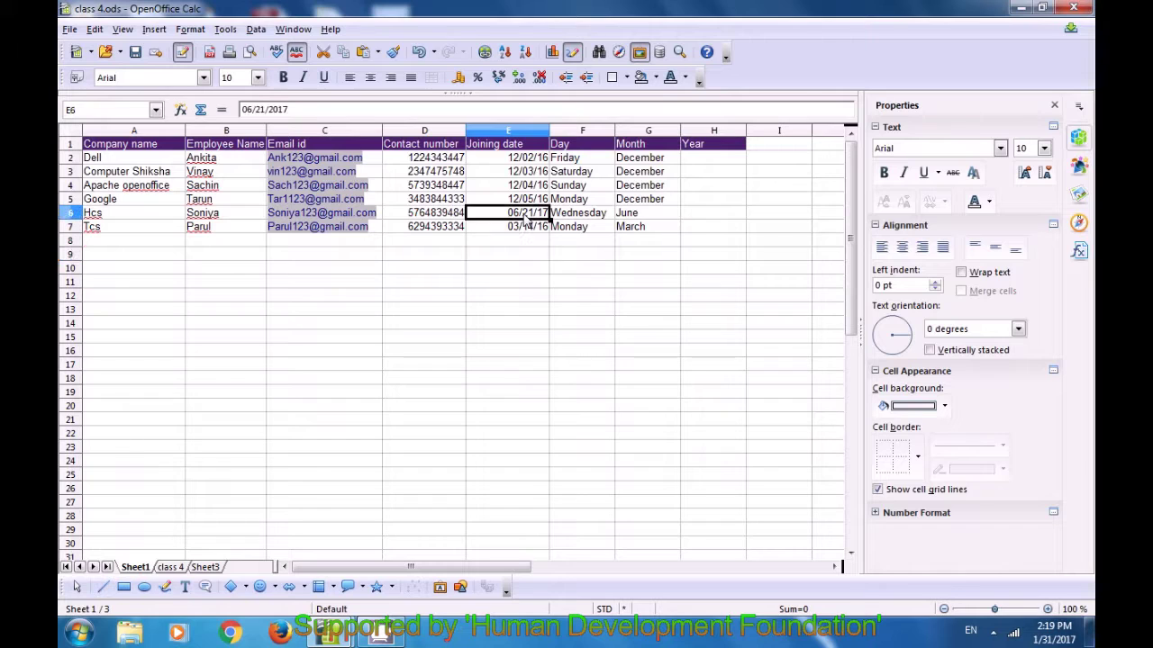
pyautogui.click(586, 216)
pyautogui.click(627, 216)
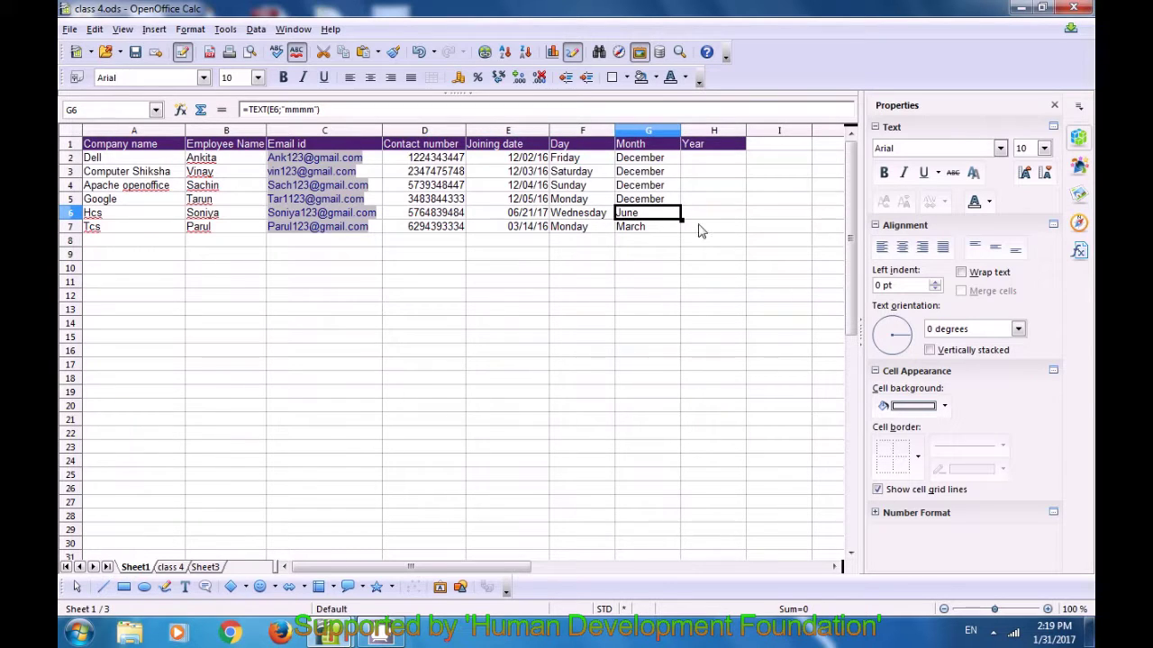
pyautogui.click(700, 159)
# Enter =TEXT(E2;"yyyy") in H2 to show 2016, and compare it against the date in E2.
pyautogui.write('=')
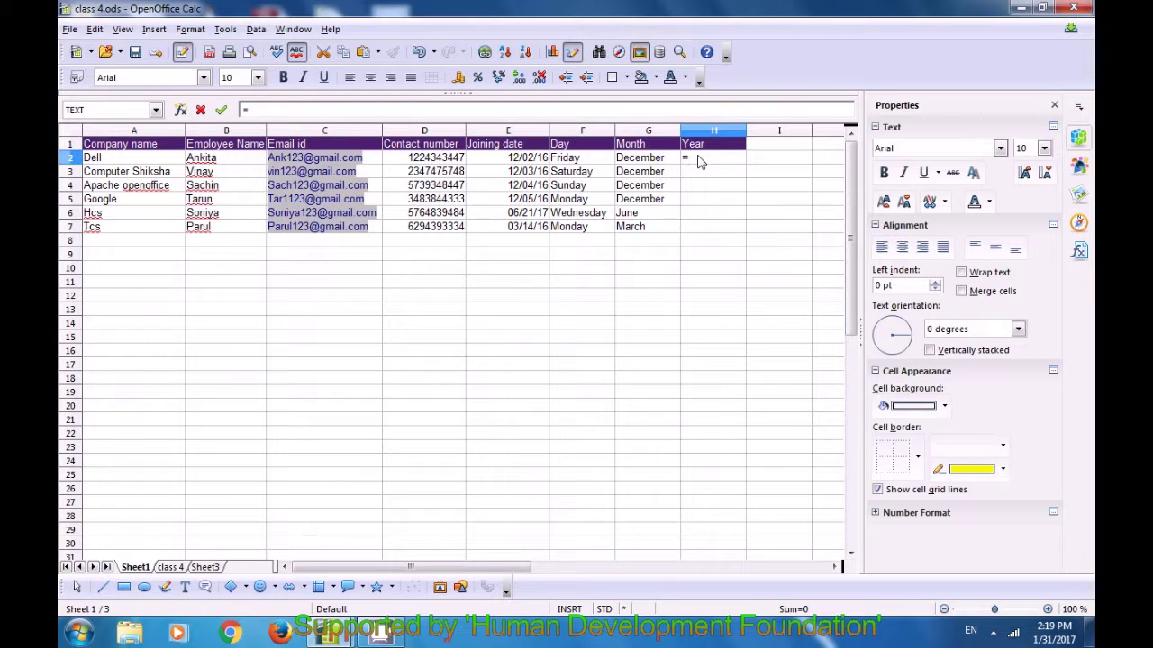
pyautogui.write('text')
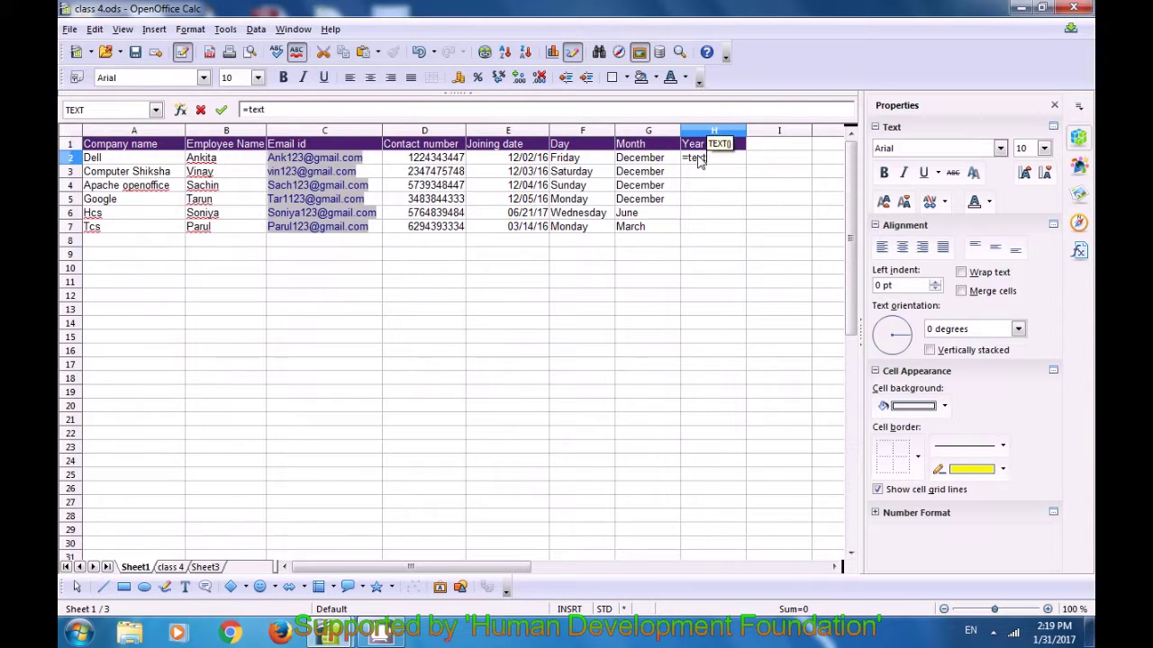
pyautogui.write('(')
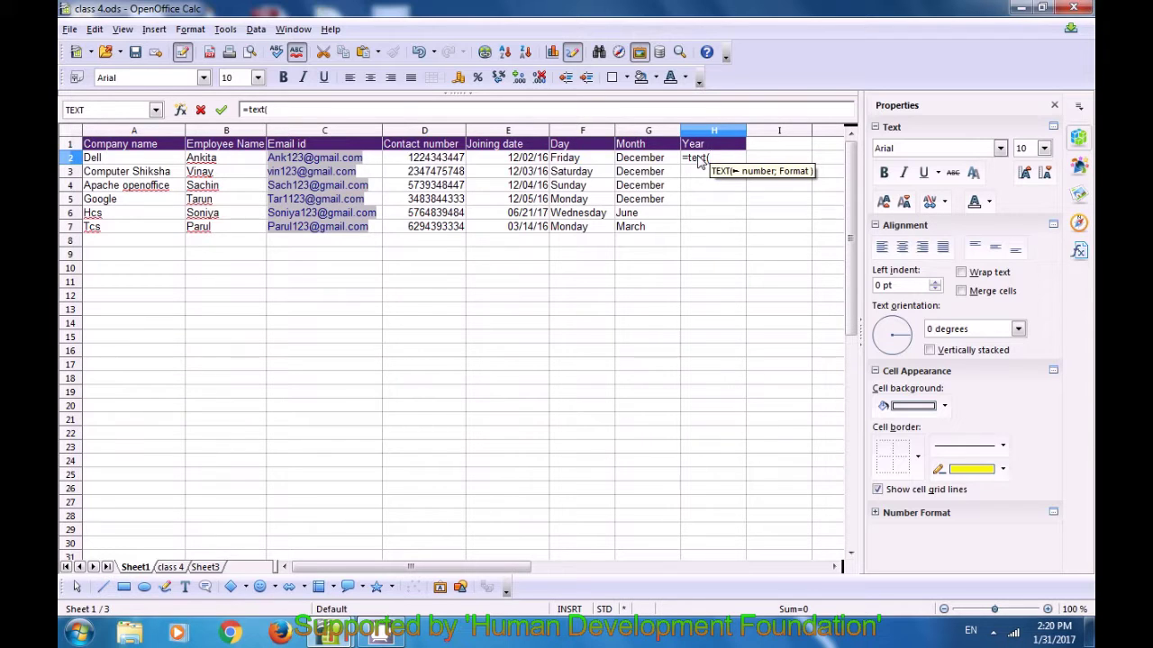
pyautogui.click(519, 159)
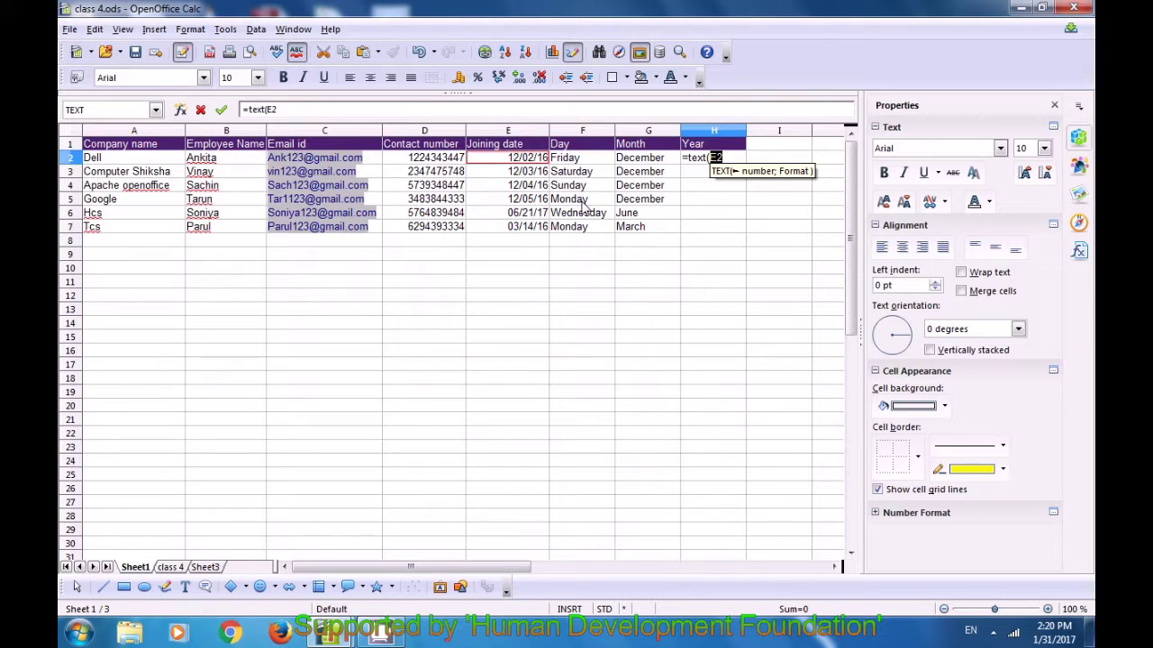
pyautogui.write(';')
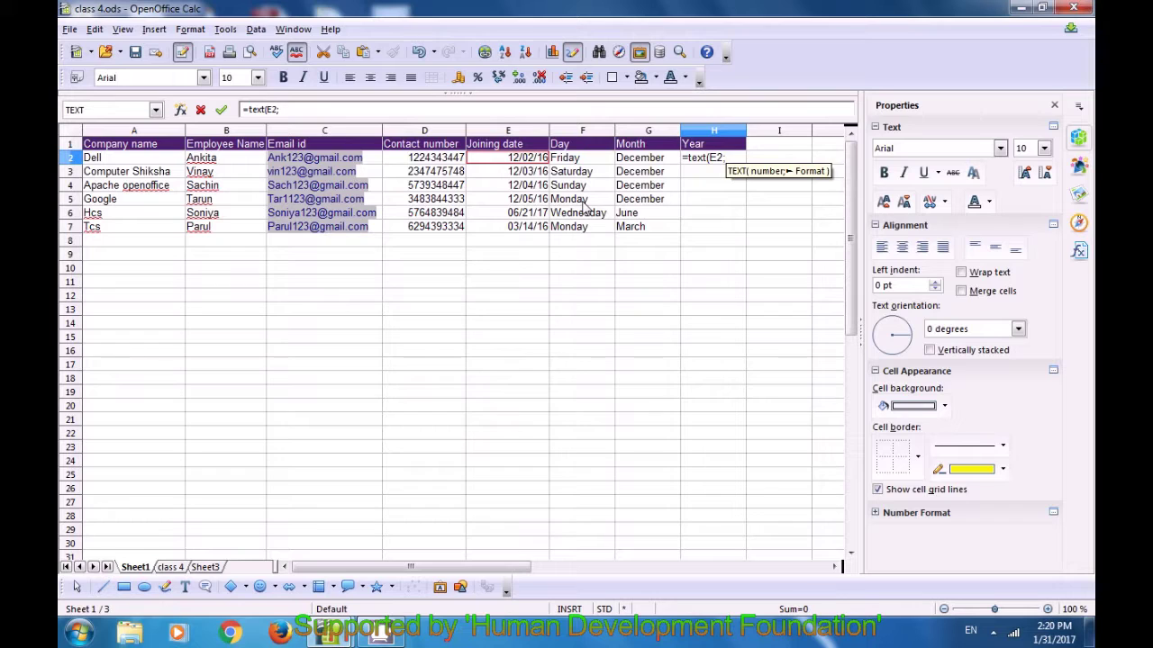
pyautogui.write('"yyyy')
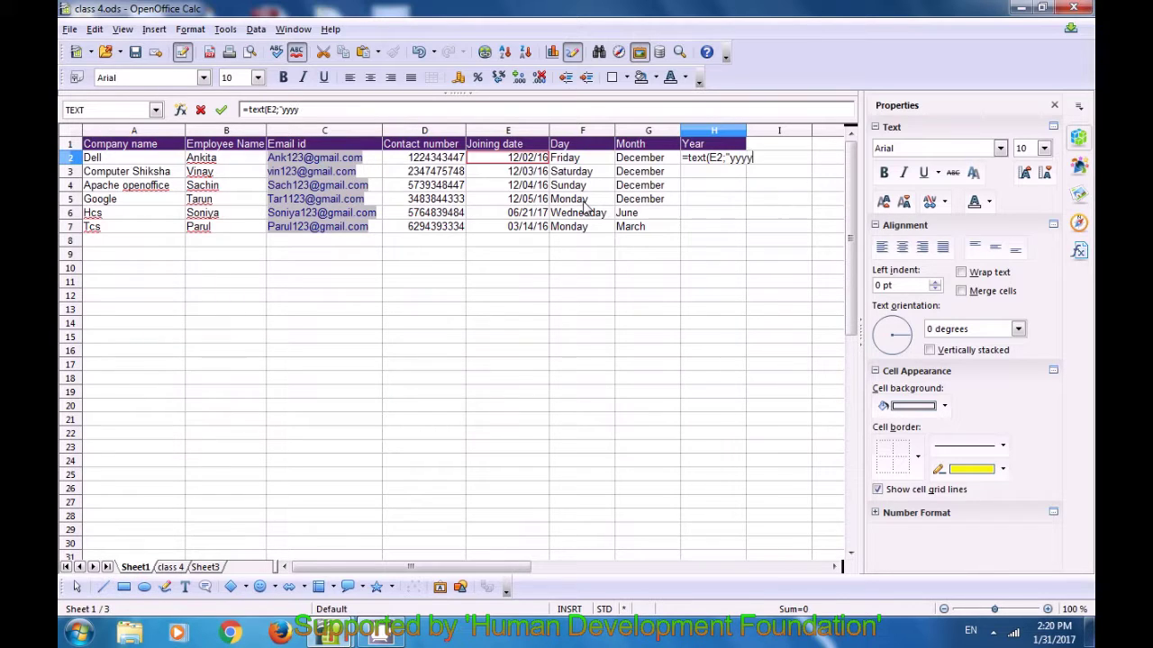
pyautogui.write('"')
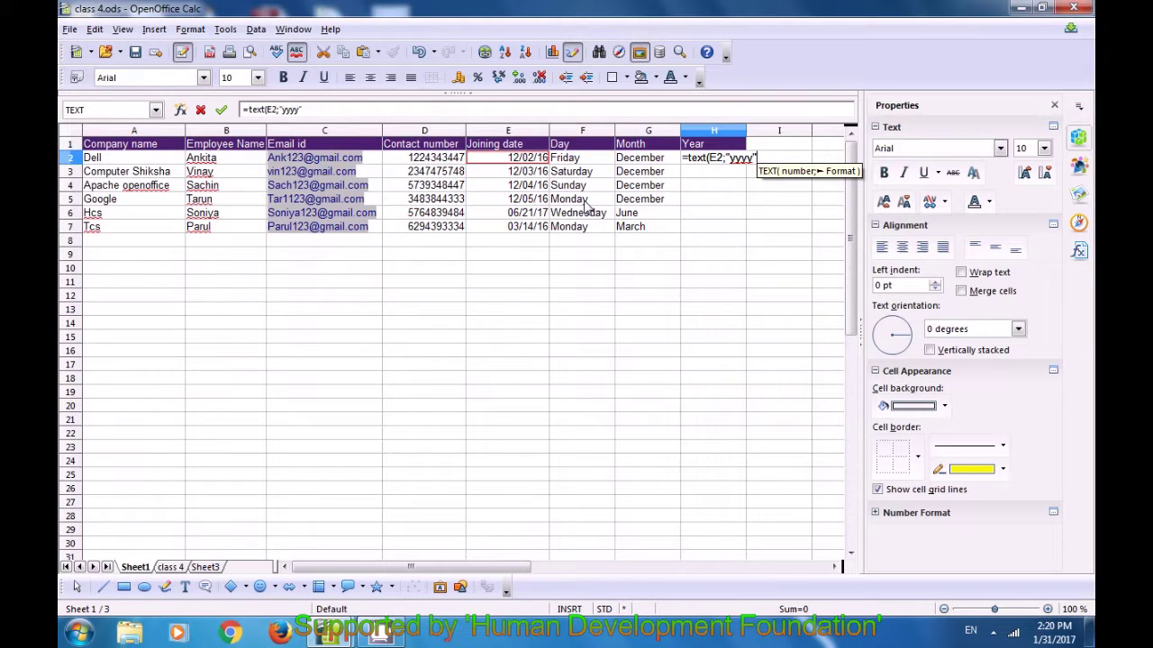
pyautogui.write(')')
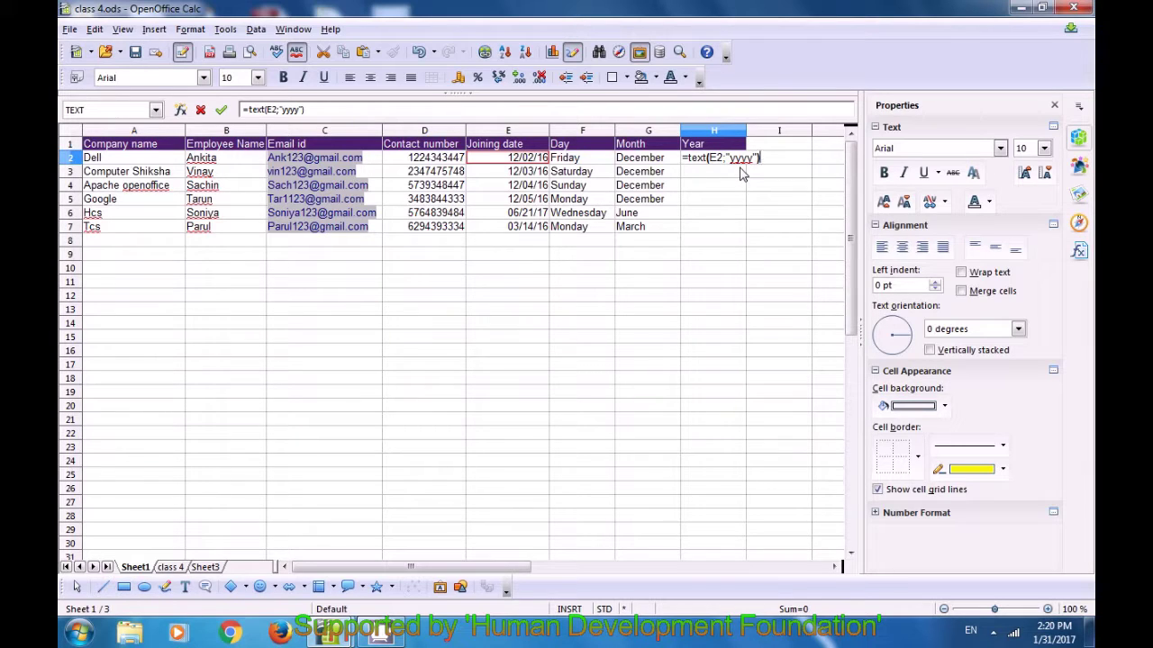
pyautogui.press('Return')
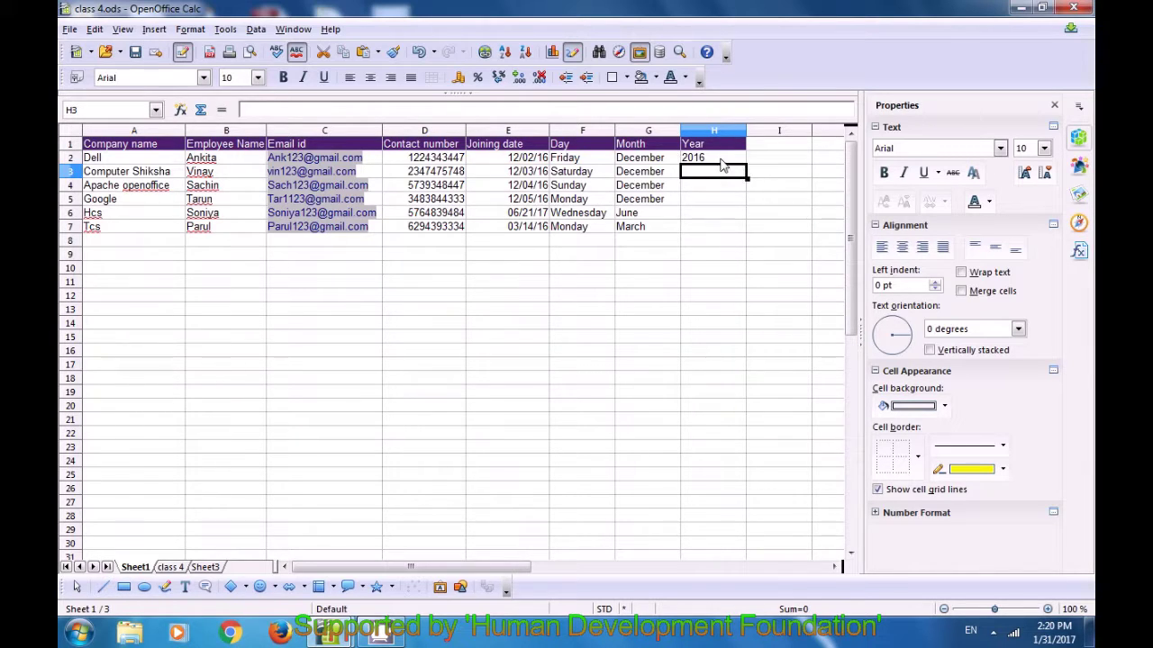
pyautogui.click(722, 160)
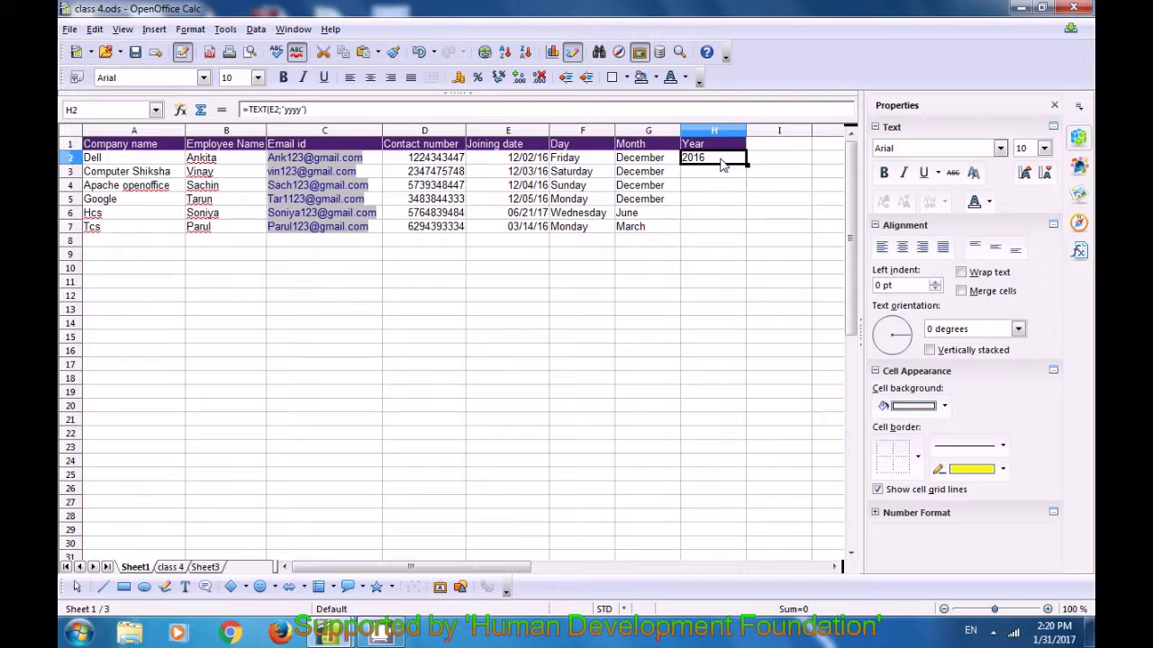
pyautogui.click(539, 162)
pyautogui.click(702, 160)
# Copy the year formula from H2 down to H7 and verify the Tcs and Hcs years.
pyautogui.moveTo(746, 164); pyautogui.dragTo(747, 231)
pyautogui.click(723, 254)
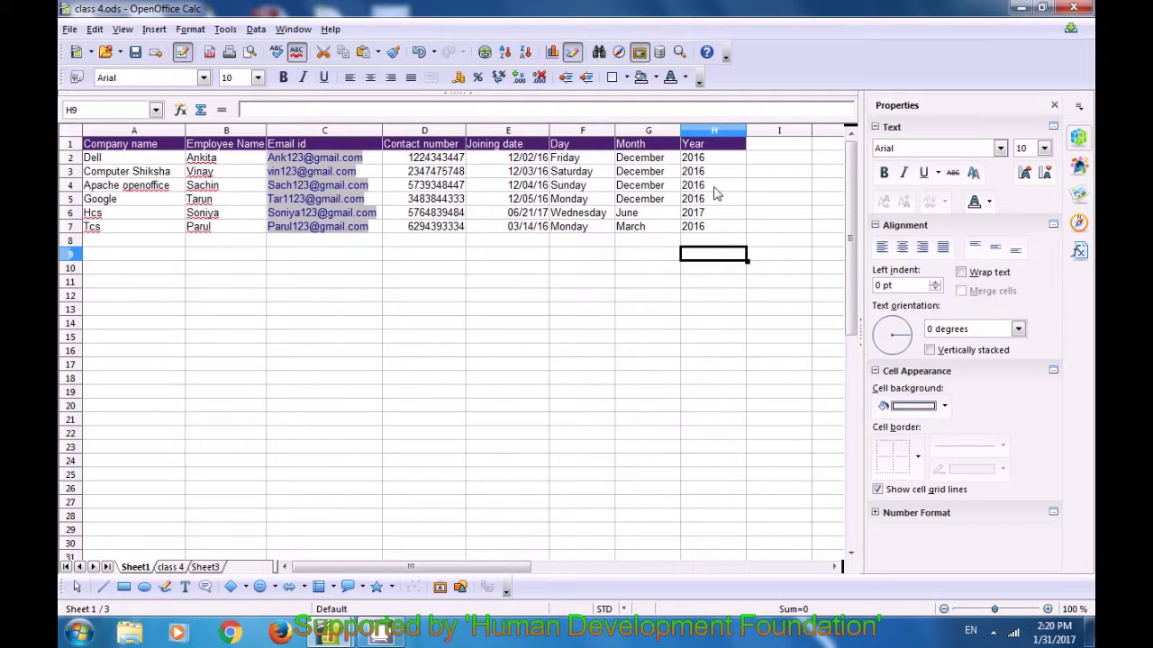
pyautogui.click(707, 229)
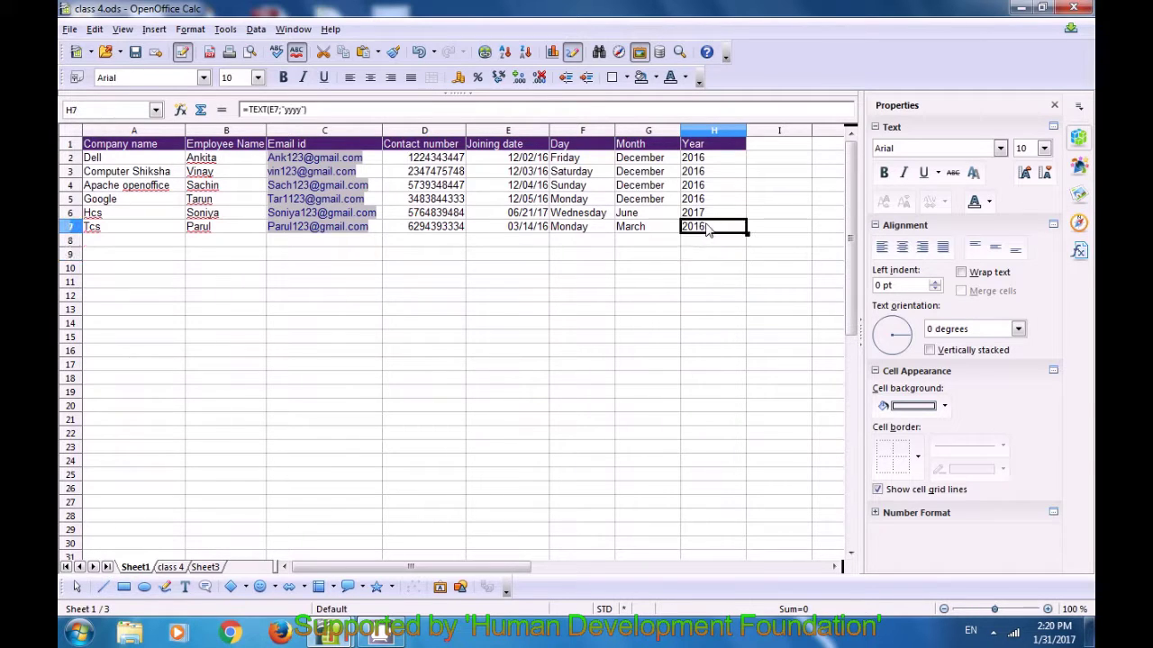
pyautogui.click(694, 216)
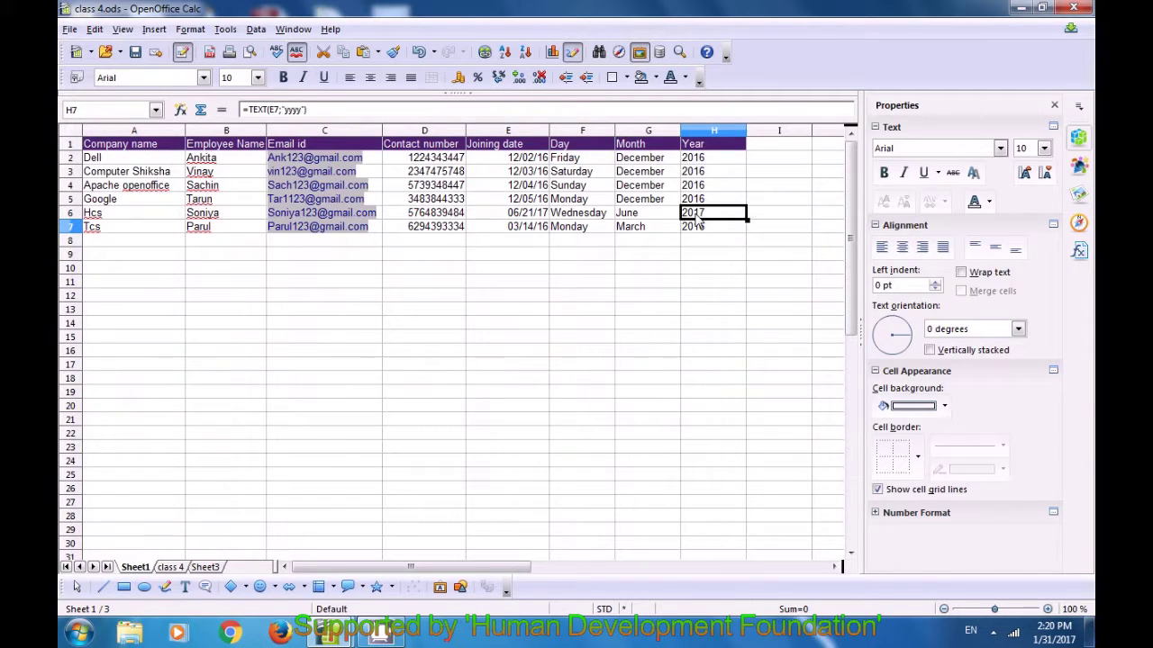
pyautogui.click(536, 217)
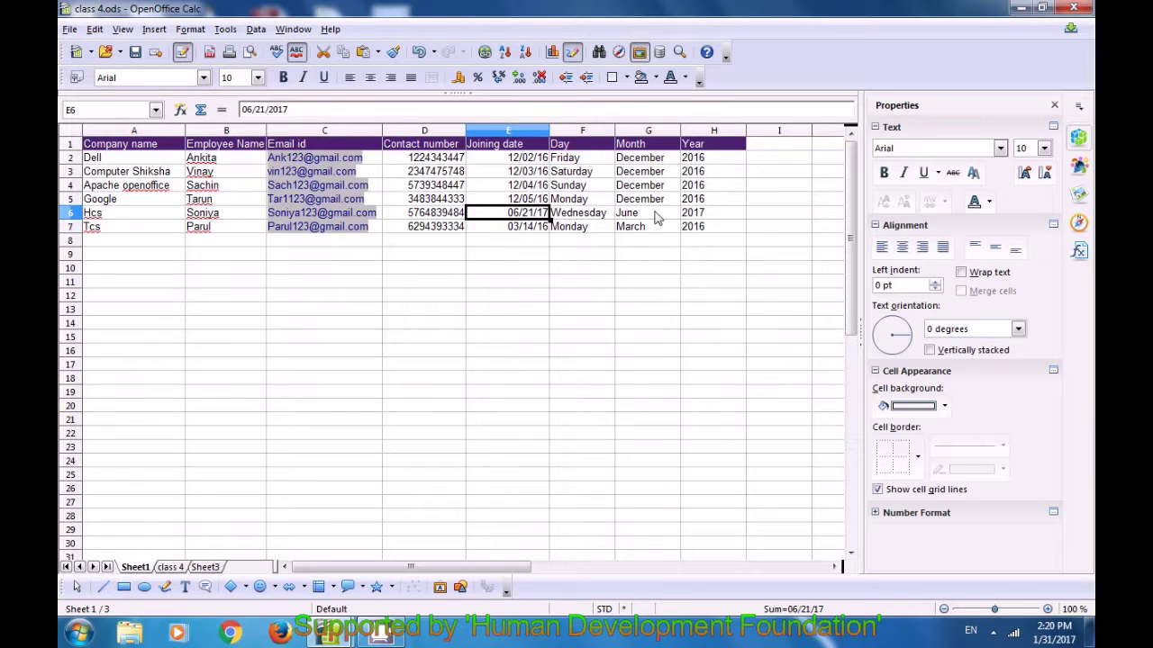
pyautogui.click(691, 217)
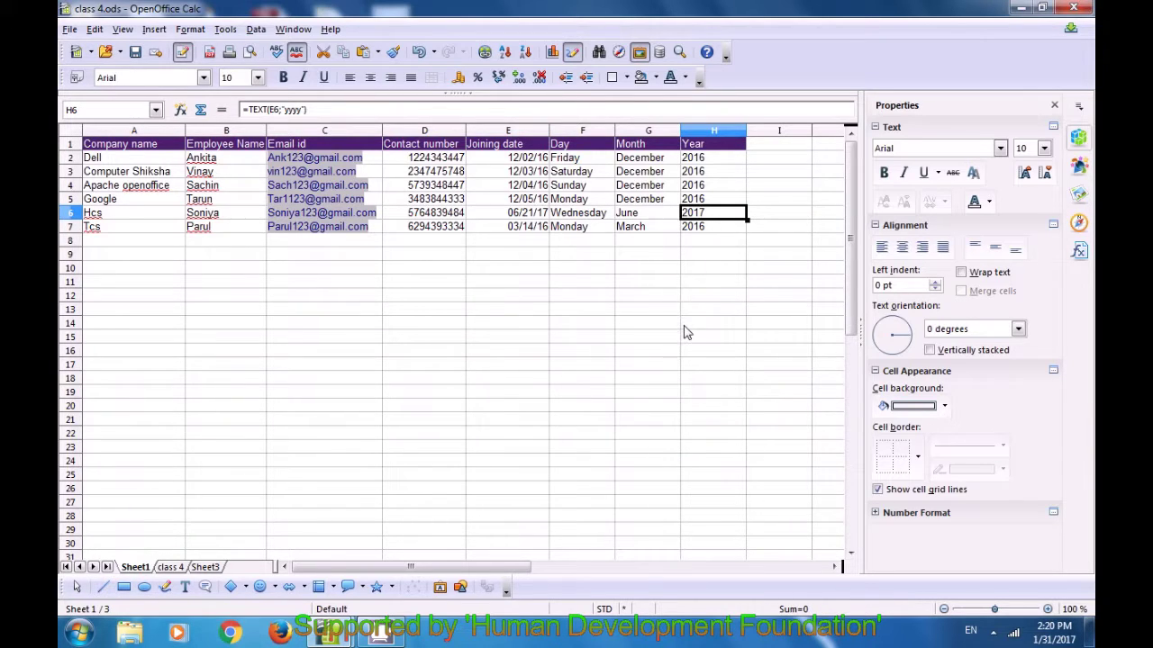
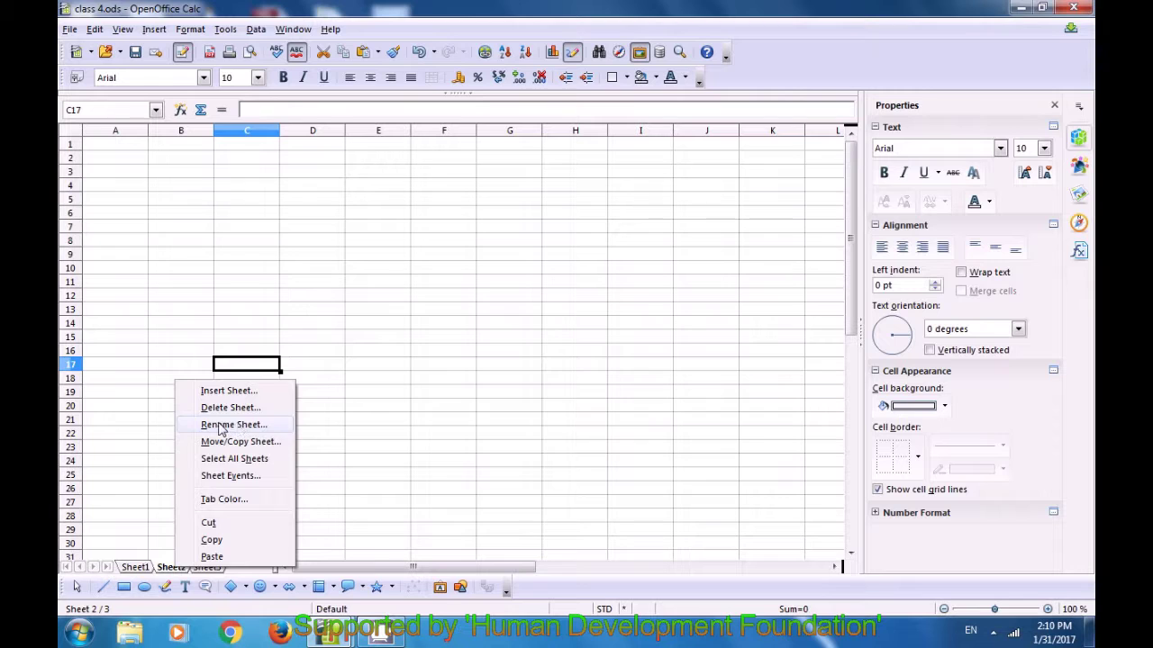
# Replace the old sheet name with 'class 4' and confirm it.
pyautogui.press('BackSpace')
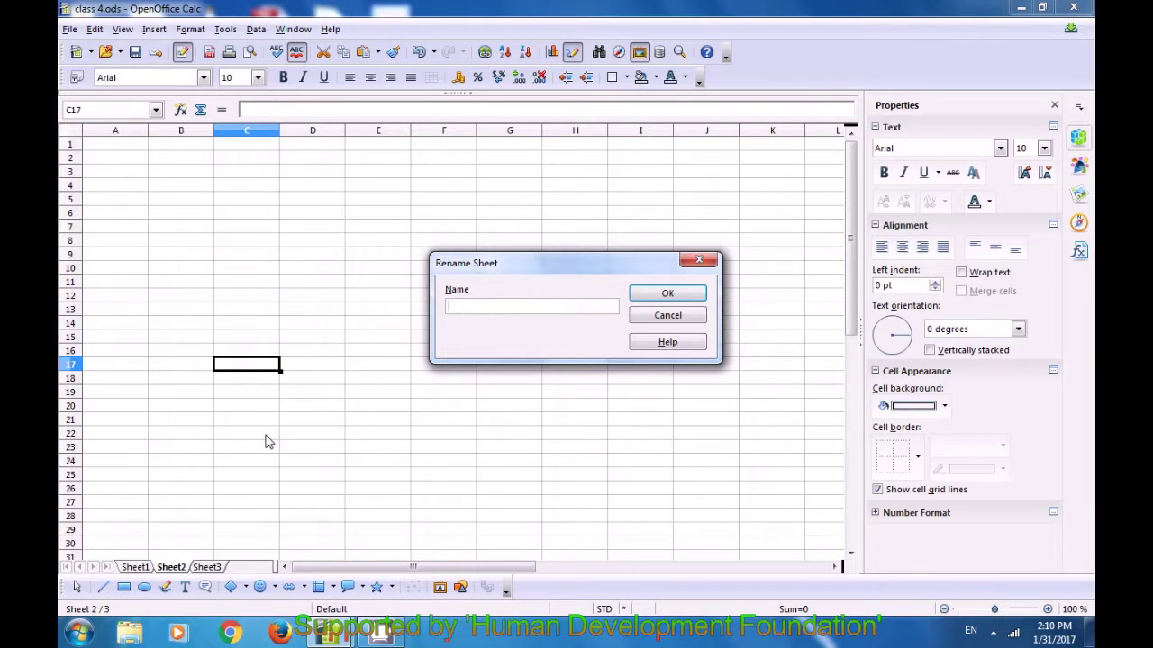
pyautogui.write('class 4')
pyautogui.click(667, 293)
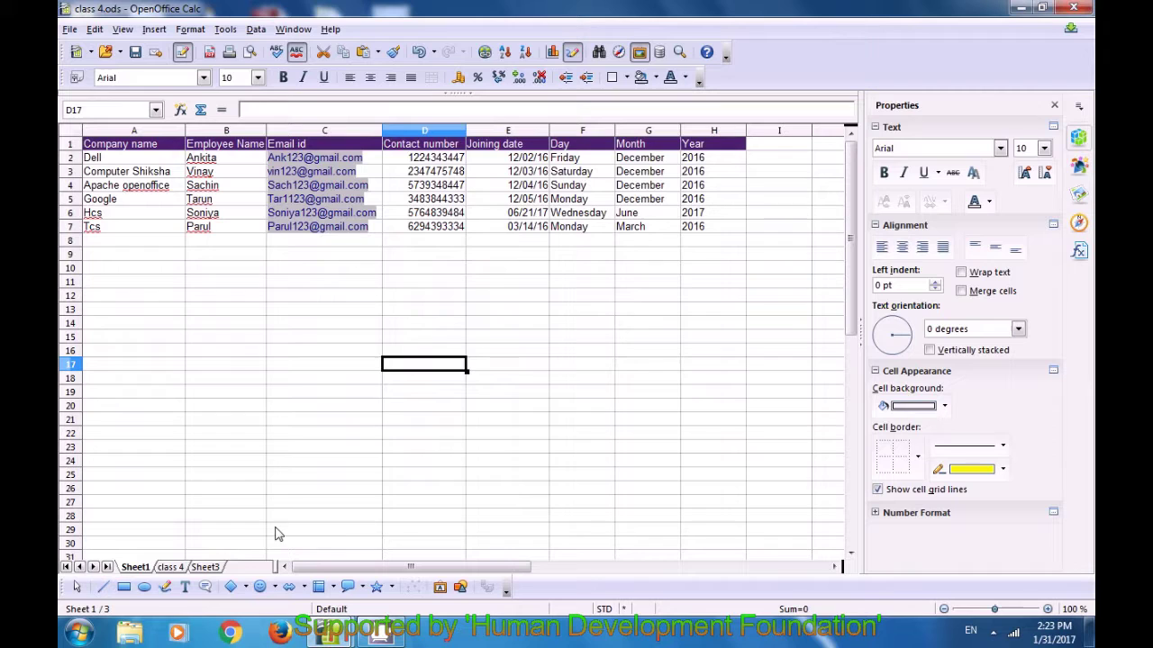
# On the class 4 sheet, enter the heading 'date' in A1.
pyautogui.click(171, 567)
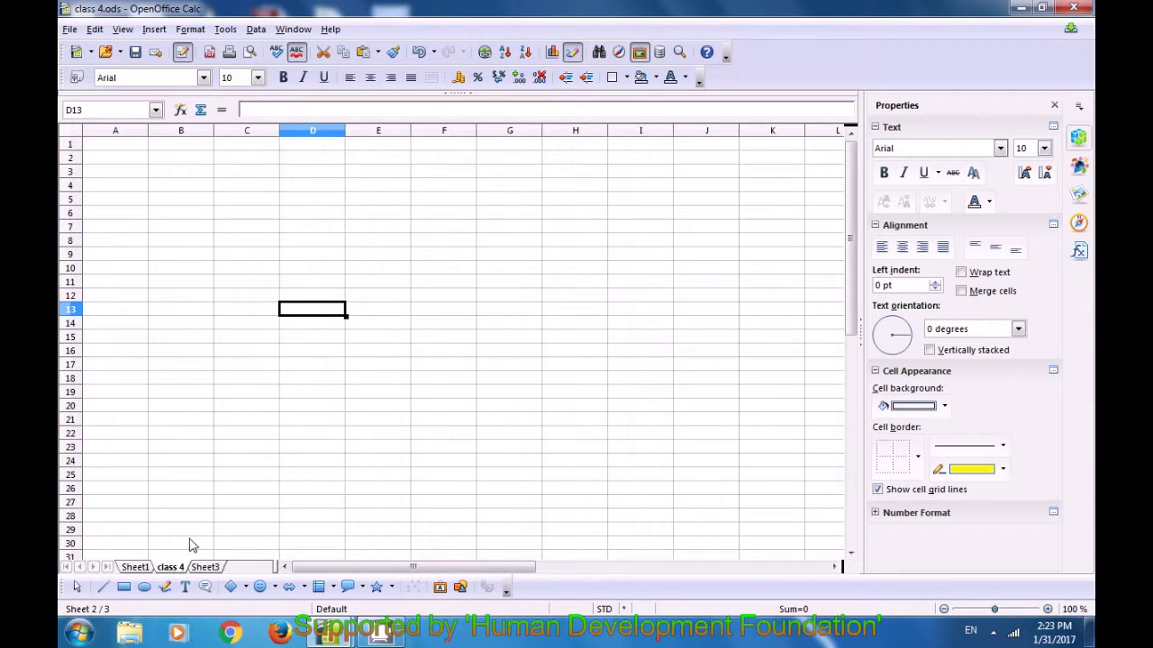
pyautogui.click(212, 340)
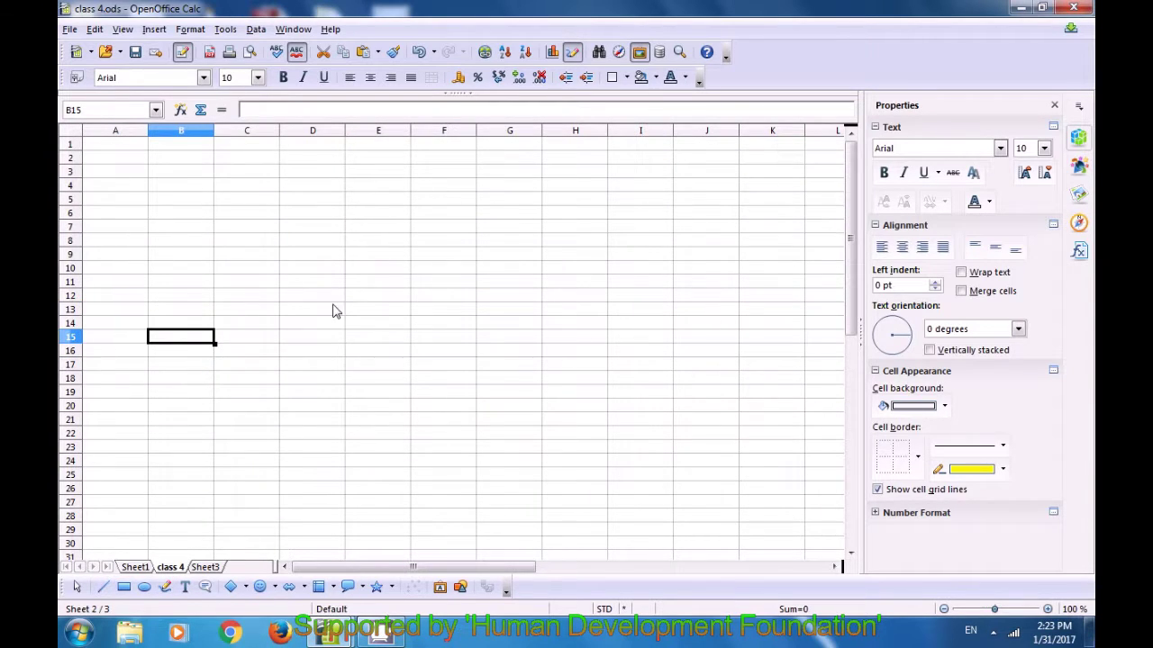
pyautogui.click(102, 148)
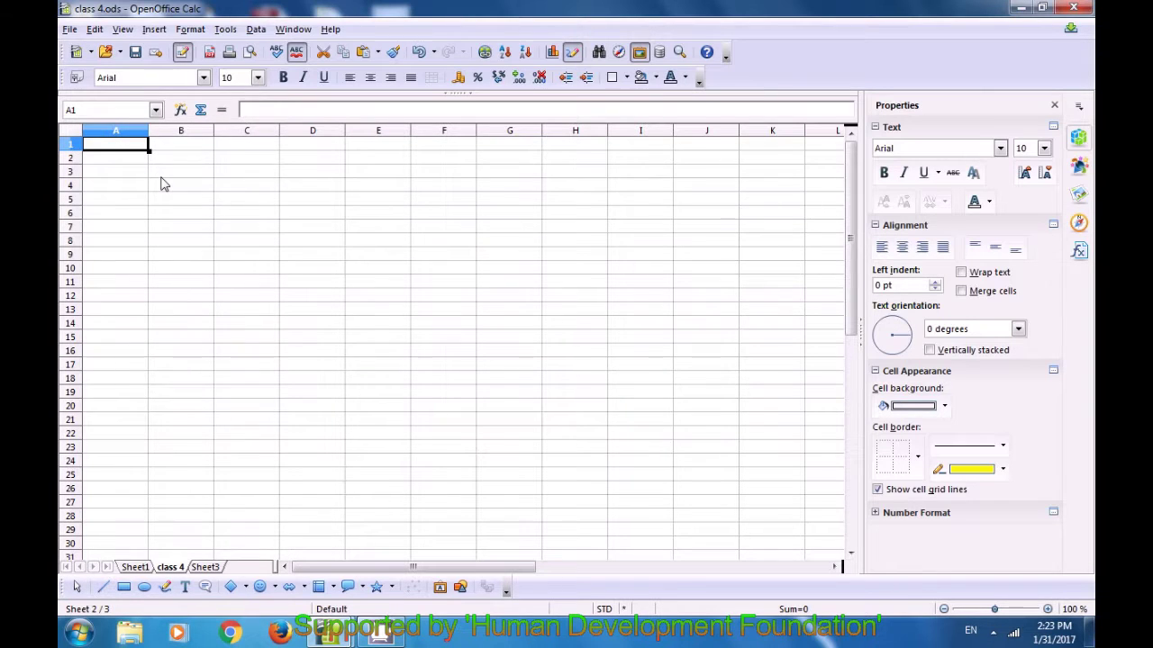
pyautogui.write('D')
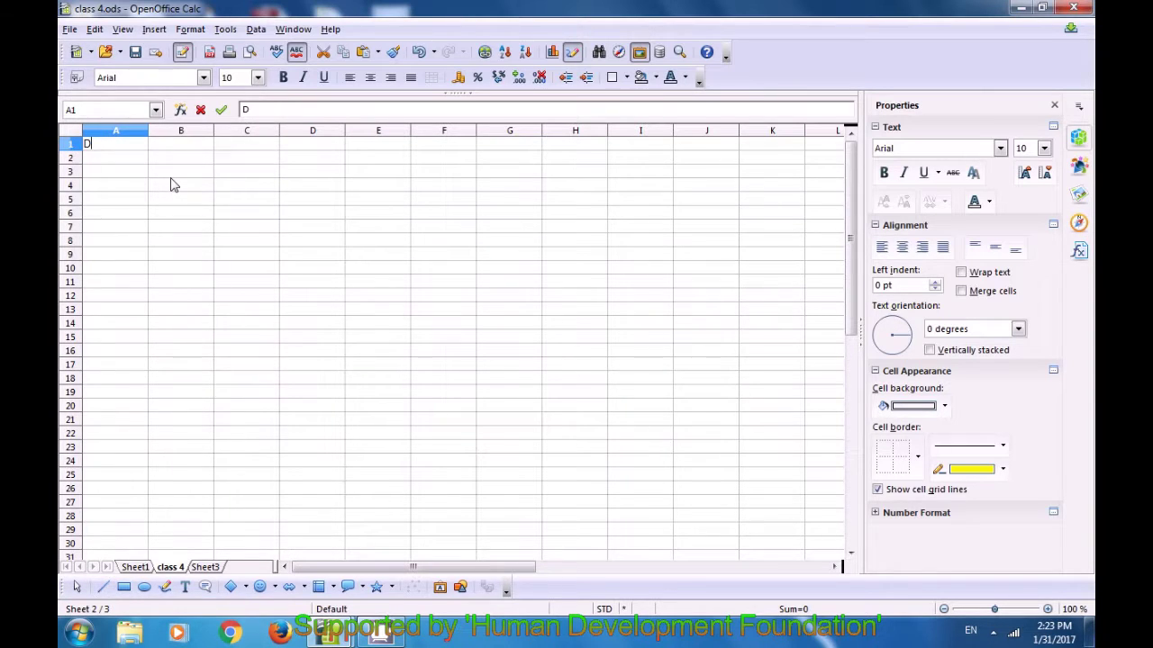
pyautogui.write('atw')
pyautogui.scroll(-1, 174, 185)
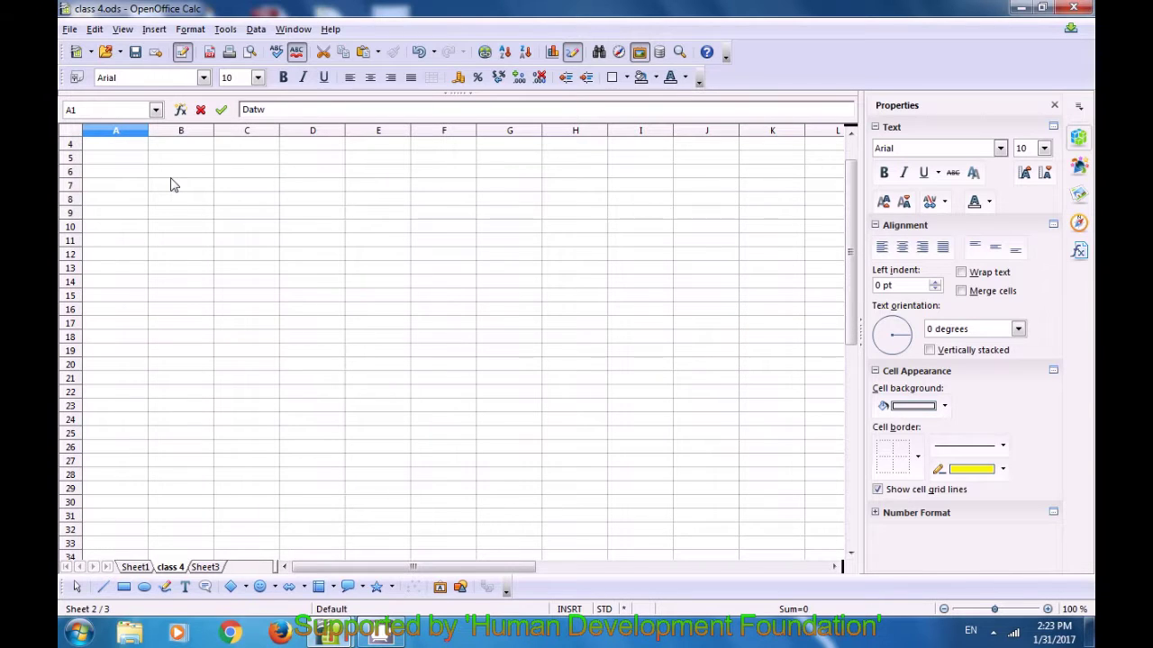
pyautogui.press('BackSpace')
pyautogui.press('BackSpace')
pyautogui.press('BackSpace')
pyautogui.press('BackSpace')
pyautogui.scroll(1, 174, 185)
pyautogui.write('date')
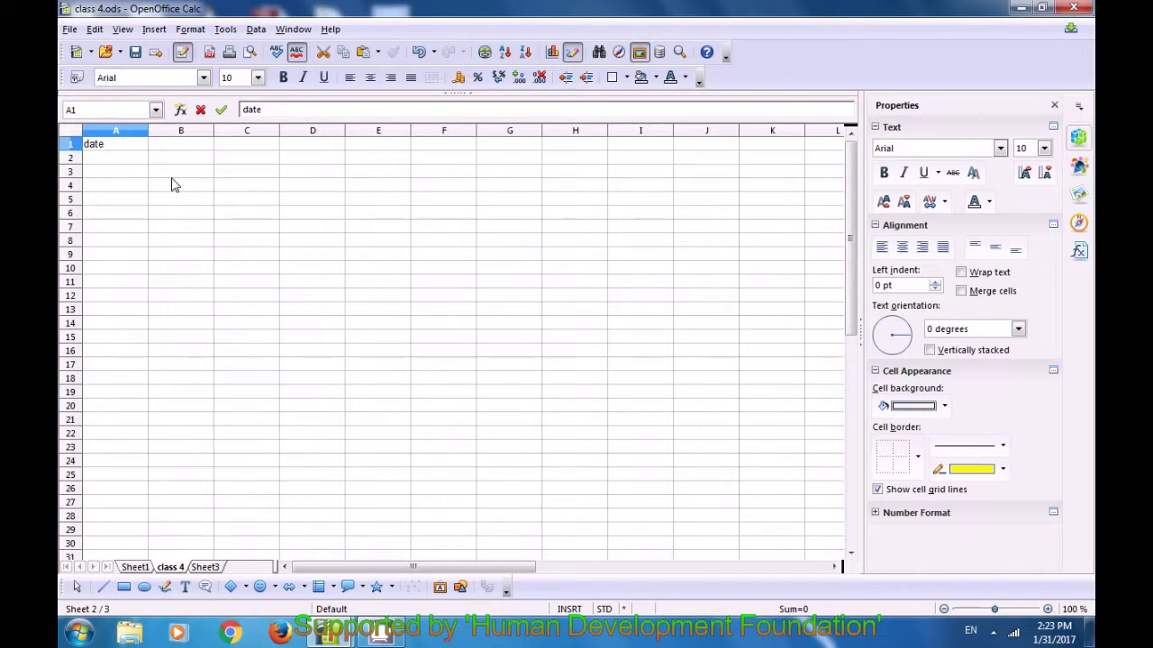
pyautogui.click(126, 162)
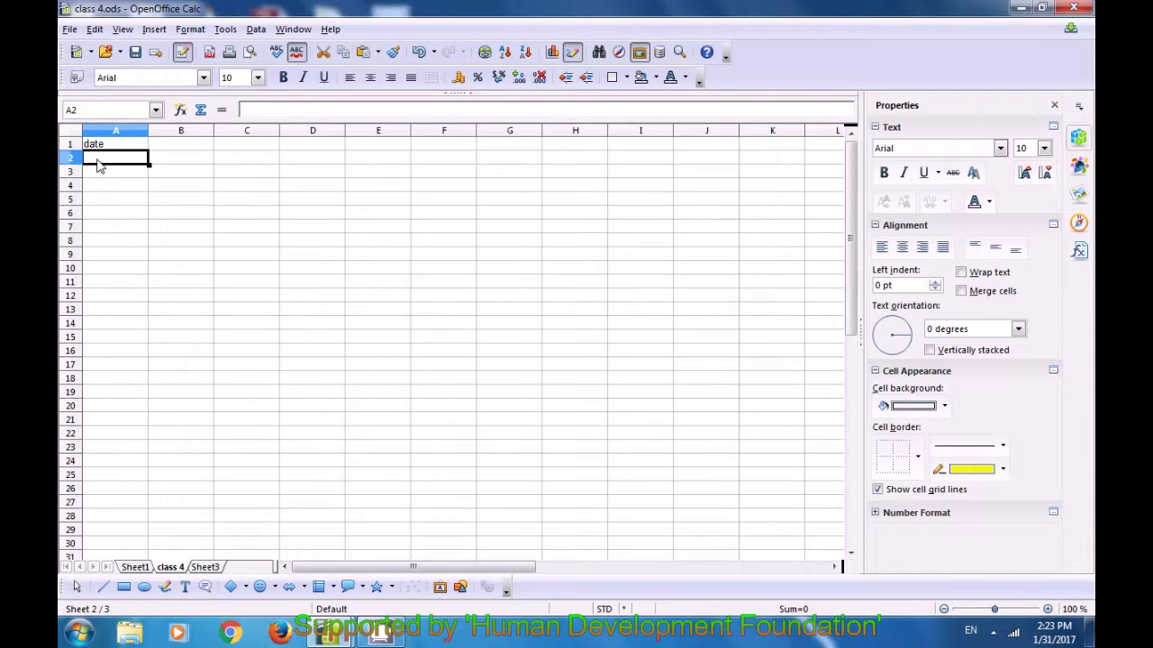
# Enter =date(2017;2;31) in A2 so it displays 03/03/17.
pyautogui.write('=date')
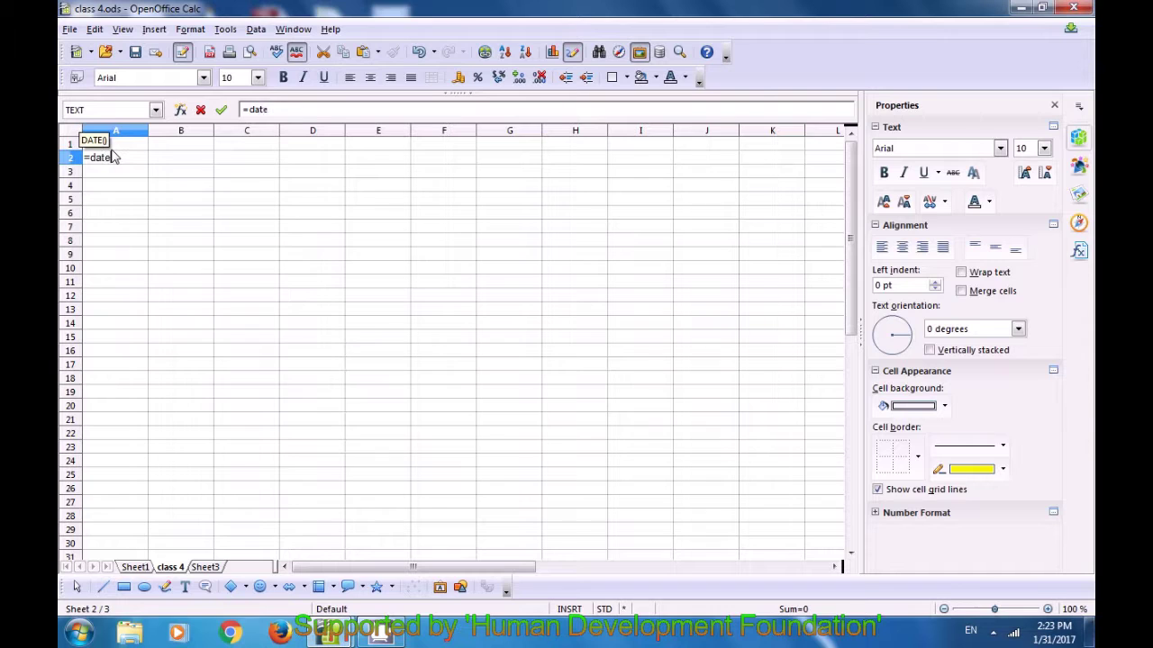
pyautogui.write('(')
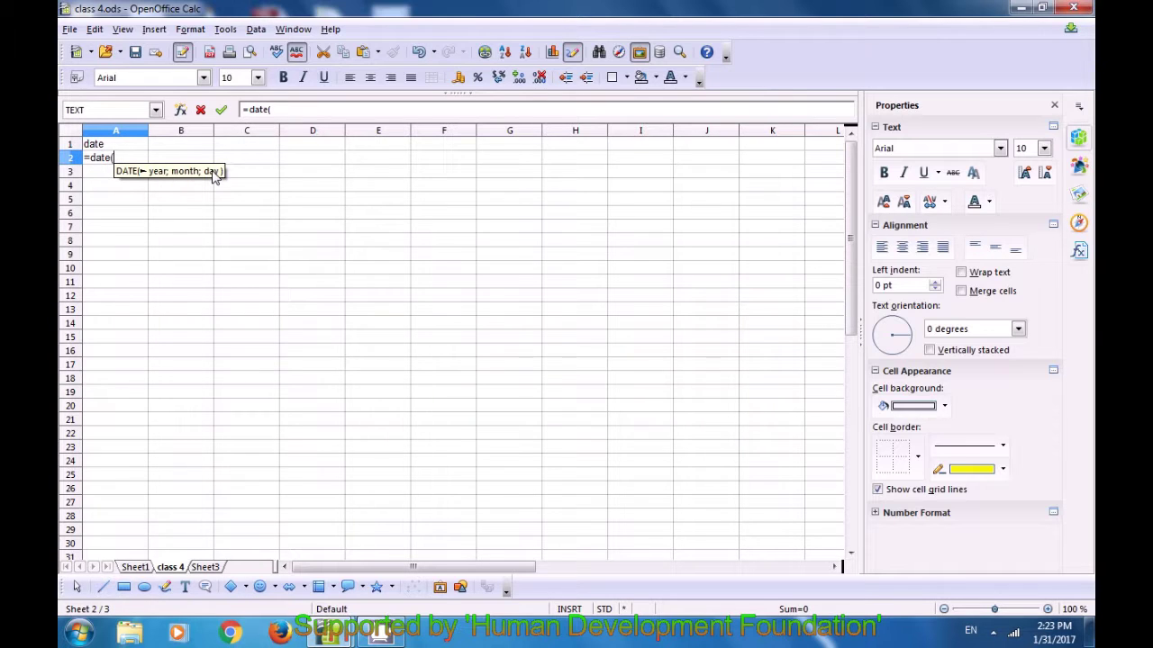
pyautogui.write('201')
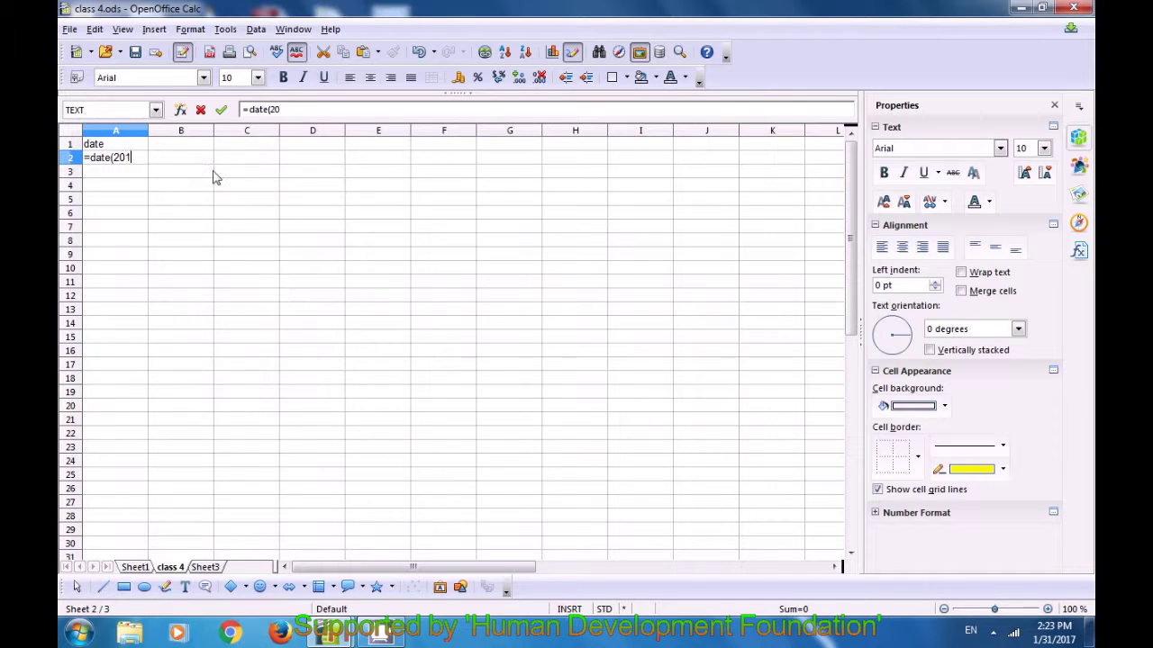
pyautogui.write('7;')
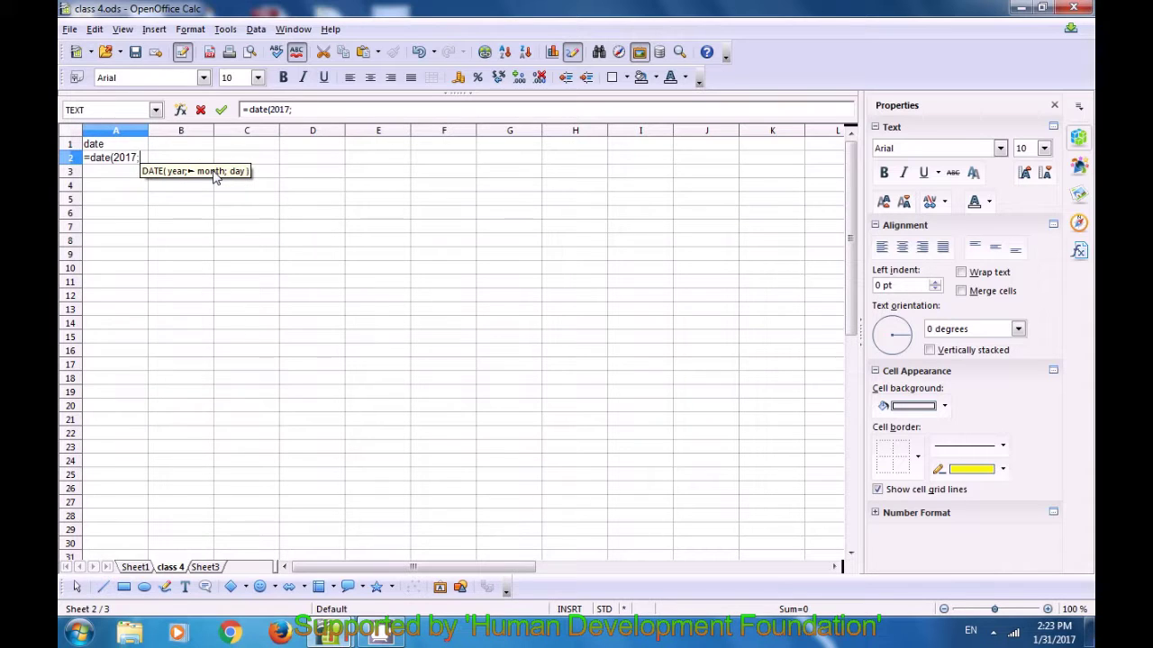
pyautogui.write('2;')
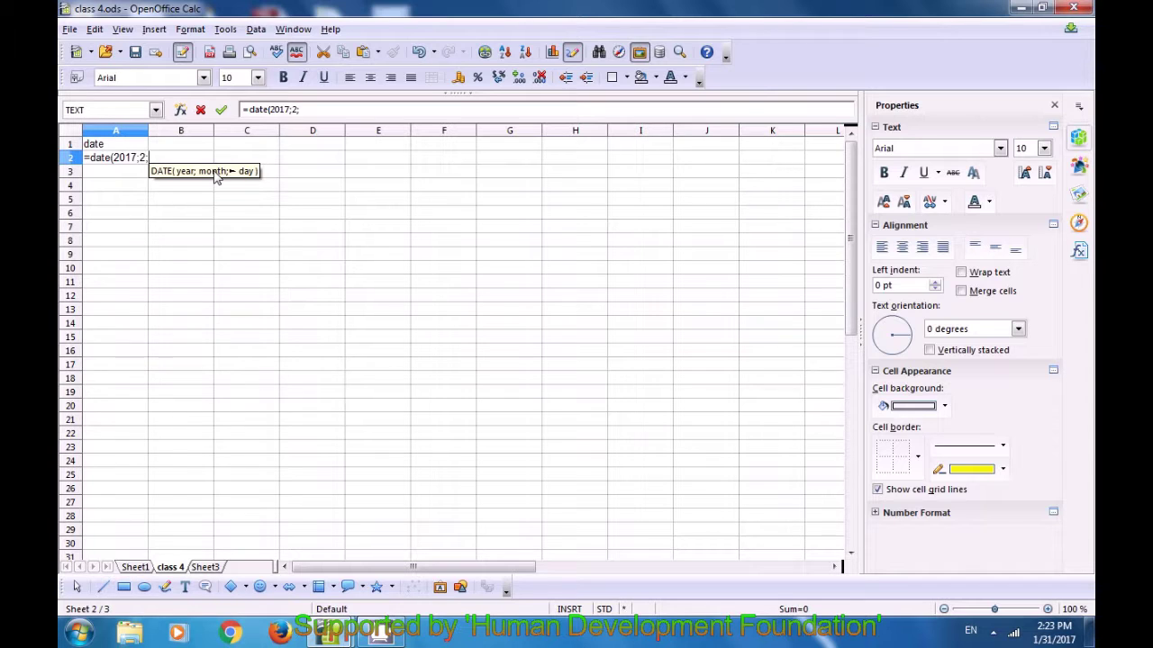
pyautogui.press('BackSpace')
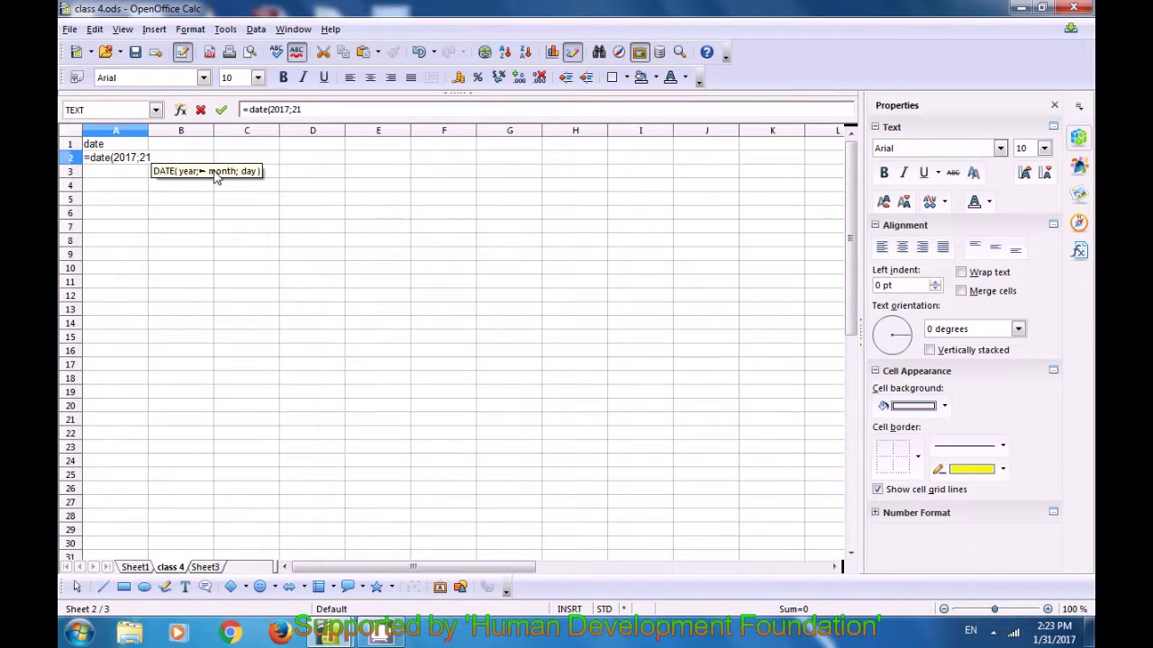
pyautogui.write(';31')
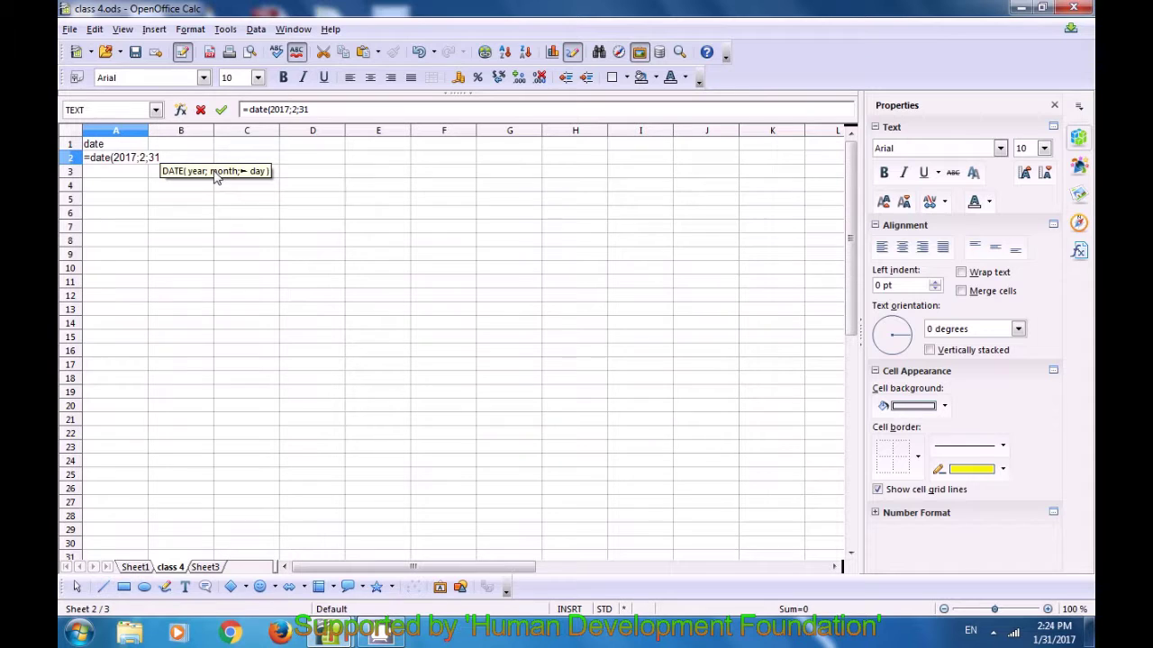
pyautogui.write(')')
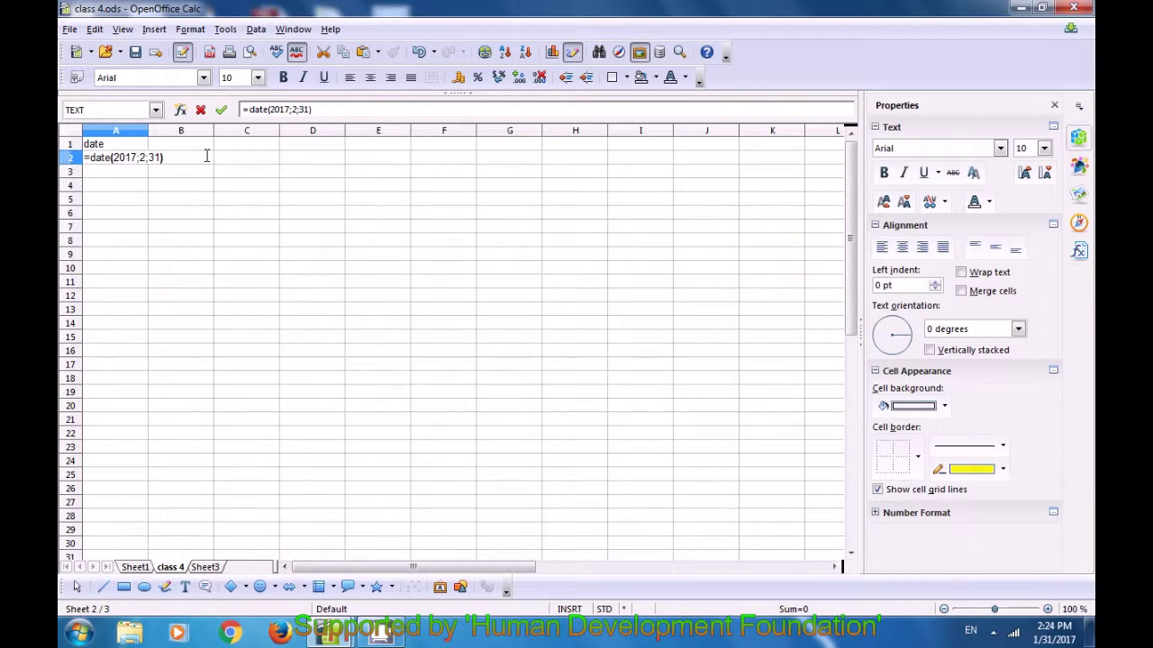
pyautogui.press('Return')
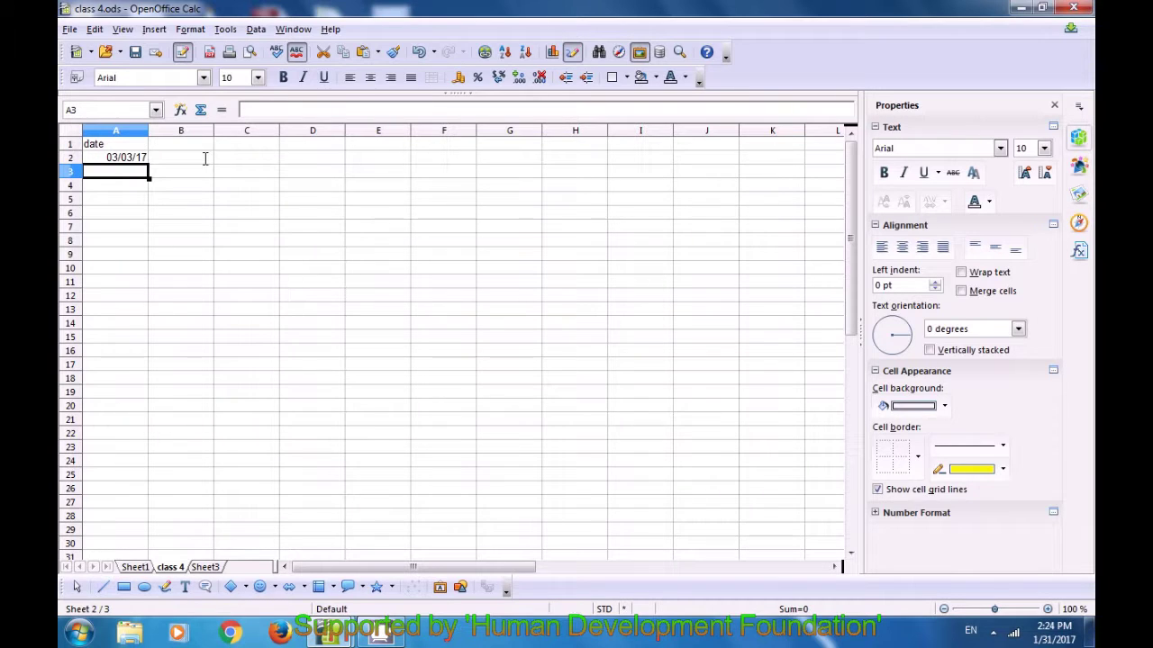
# Enter the heading 'month' in B1.
pyautogui.click(127, 158)
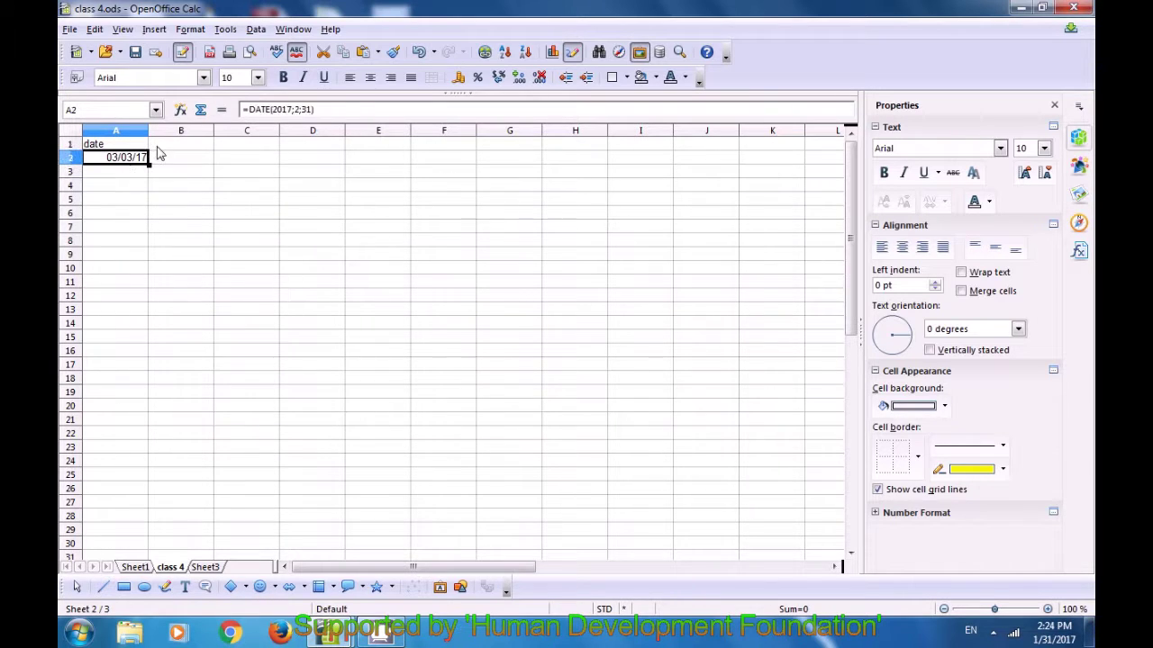
pyautogui.click(178, 145)
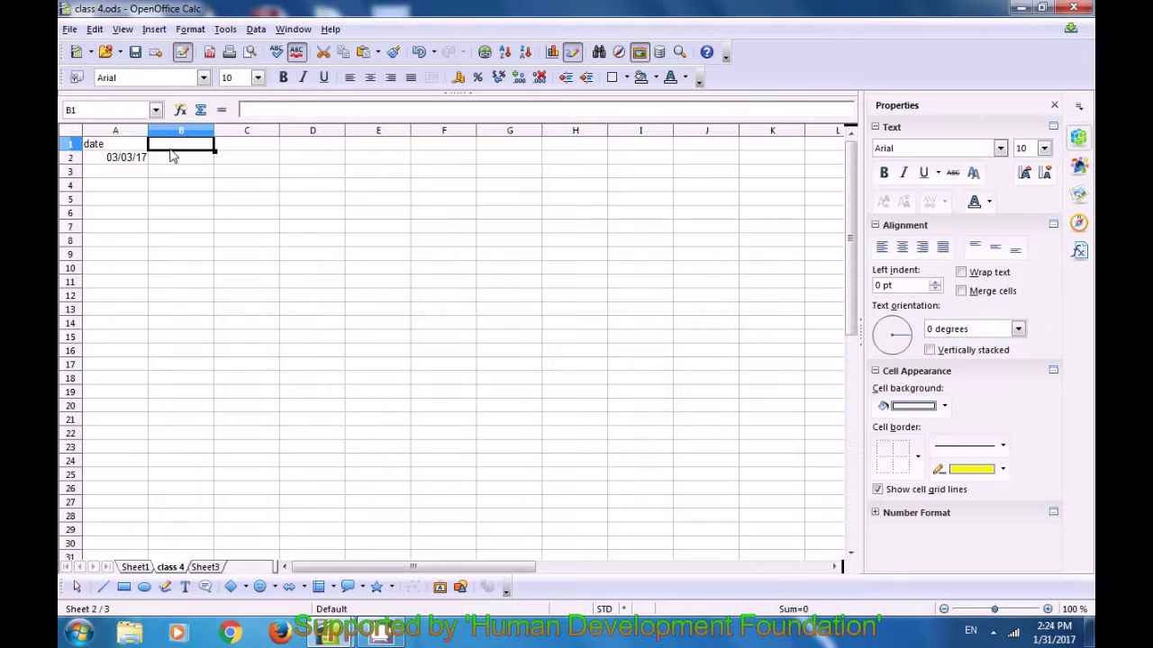
pyautogui.write('month')
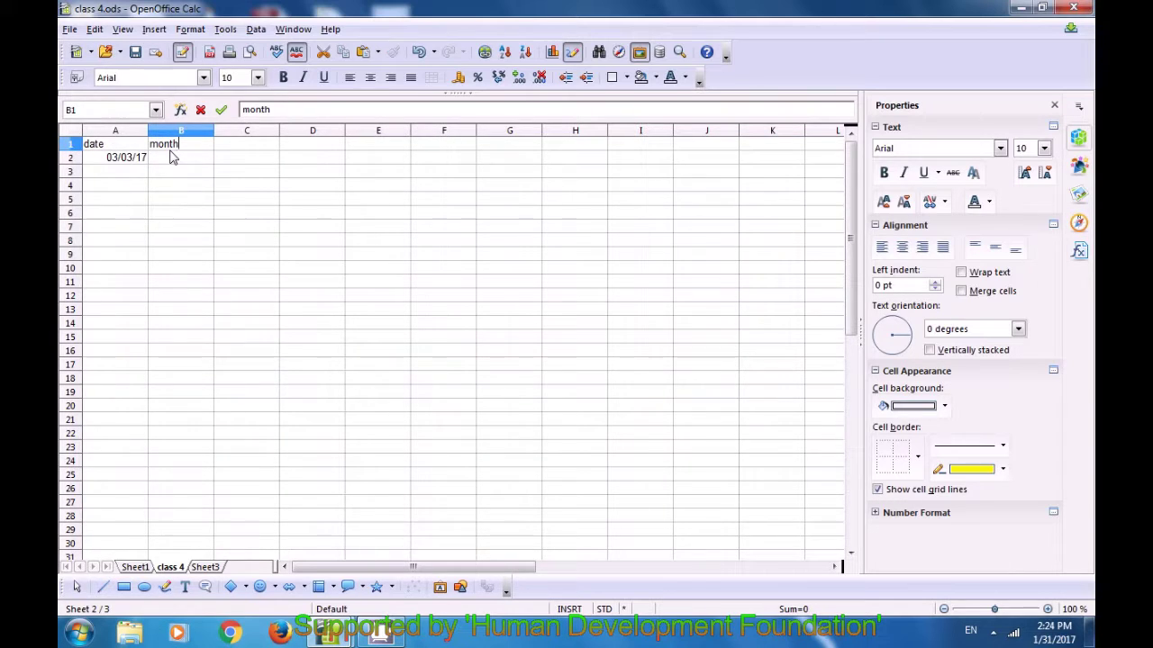
pyautogui.press('Return')
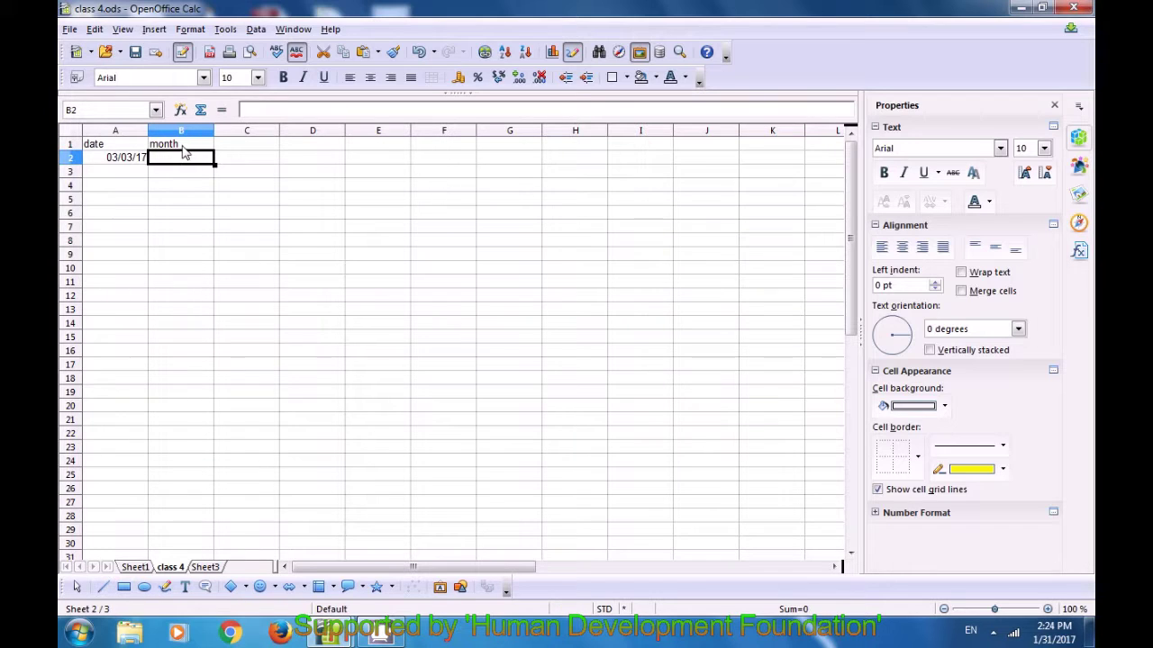
pyautogui.click(177, 147)
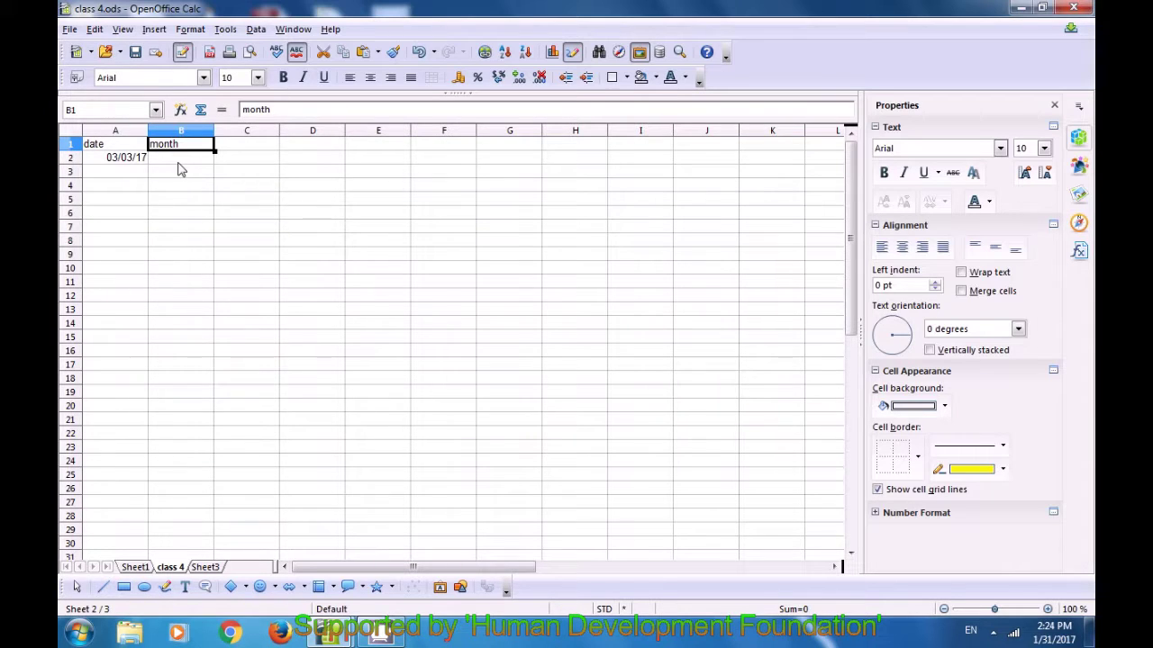
# Enter =MONTH(A2) in B2, returning 3, and recheck A2's DATE formula.
pyautogui.click(179, 163)
pyautogui.write('=')
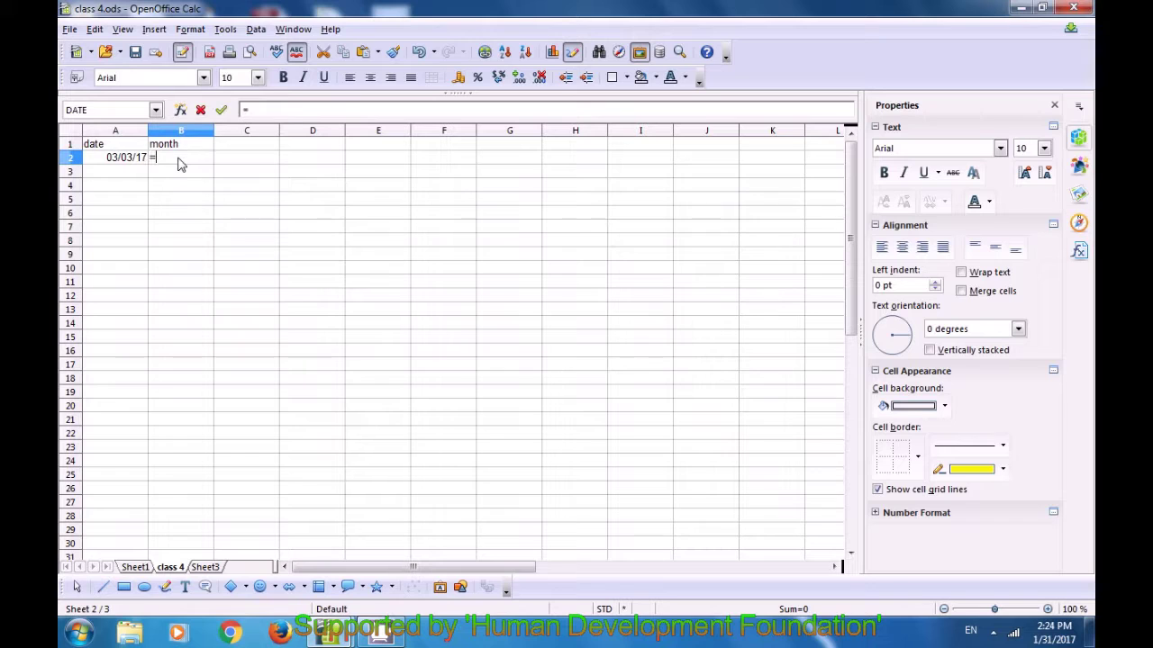
pyautogui.write('month')
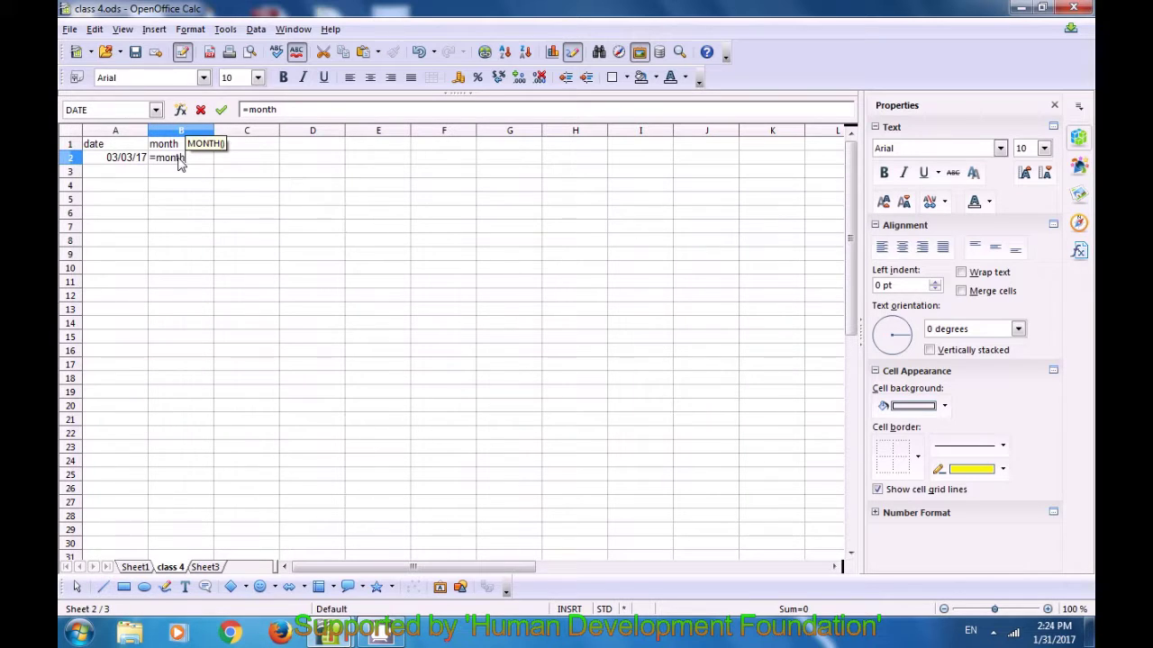
pyautogui.write('(')
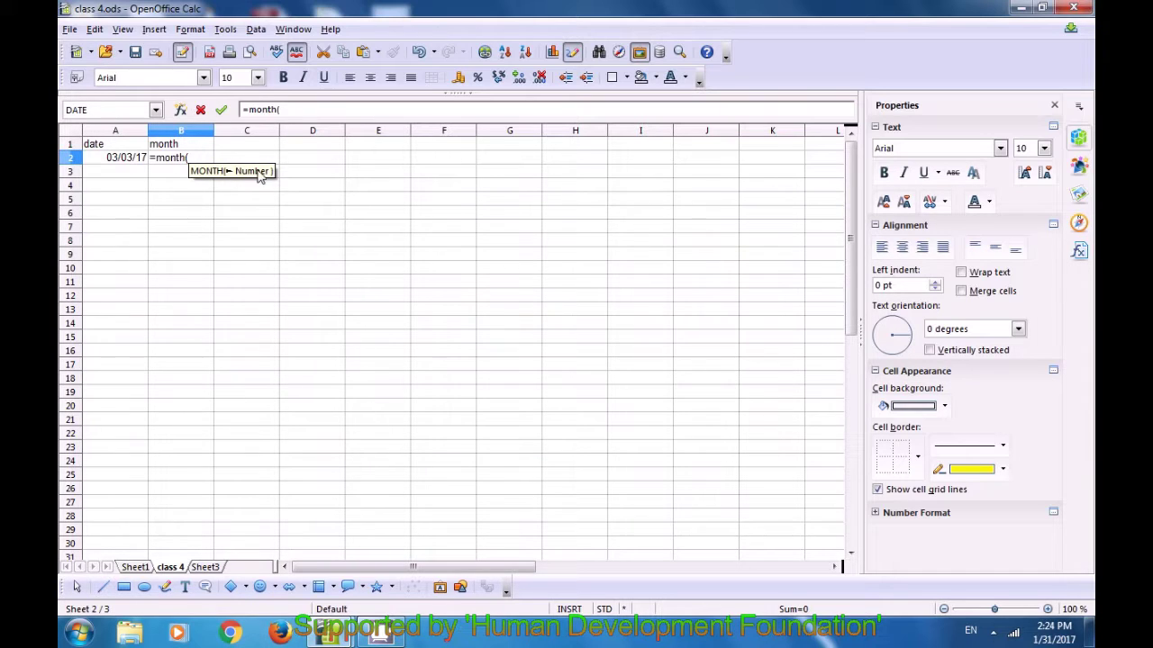
pyautogui.click(116, 160)
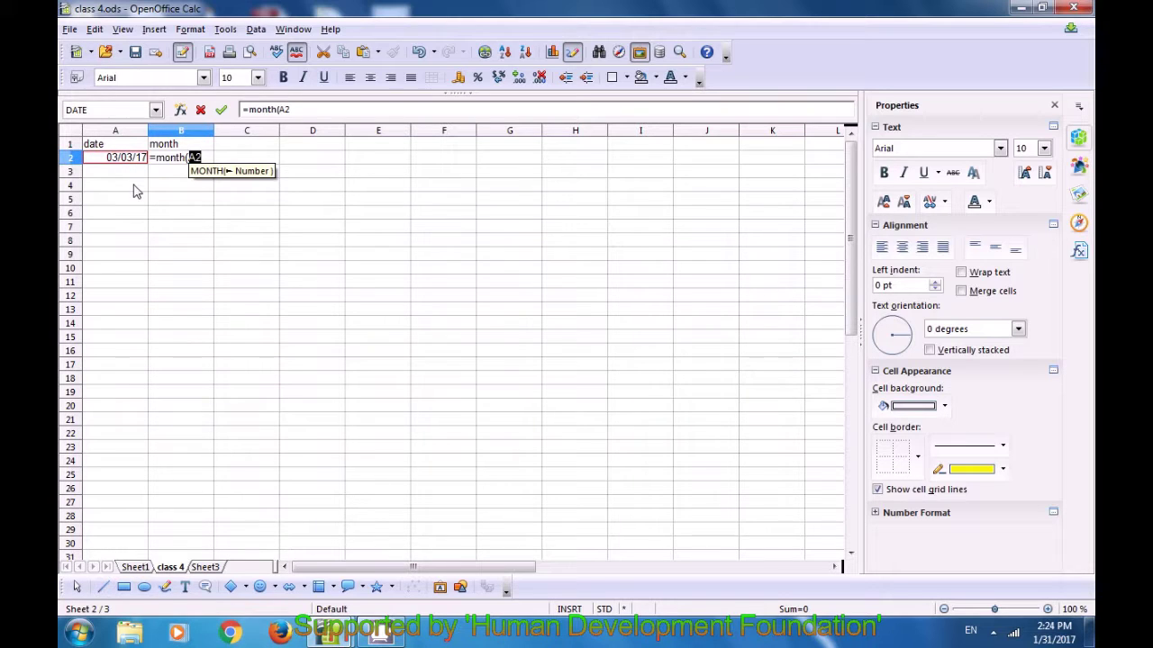
pyautogui.write(')')
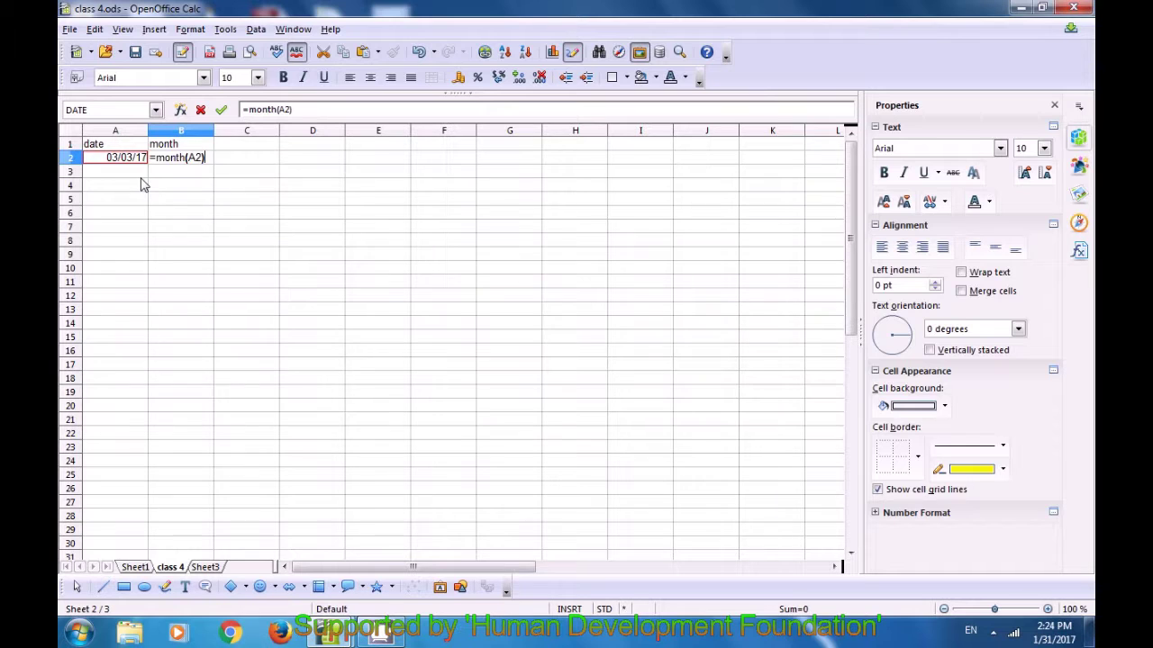
pyautogui.press('Return')
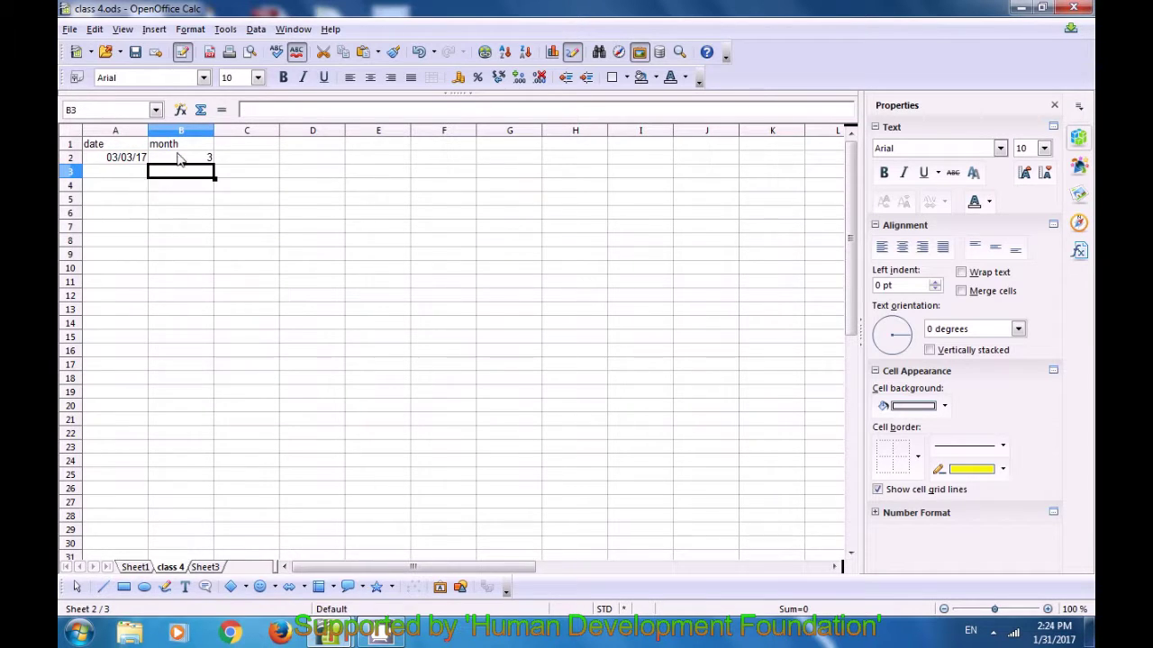
pyautogui.click(182, 159)
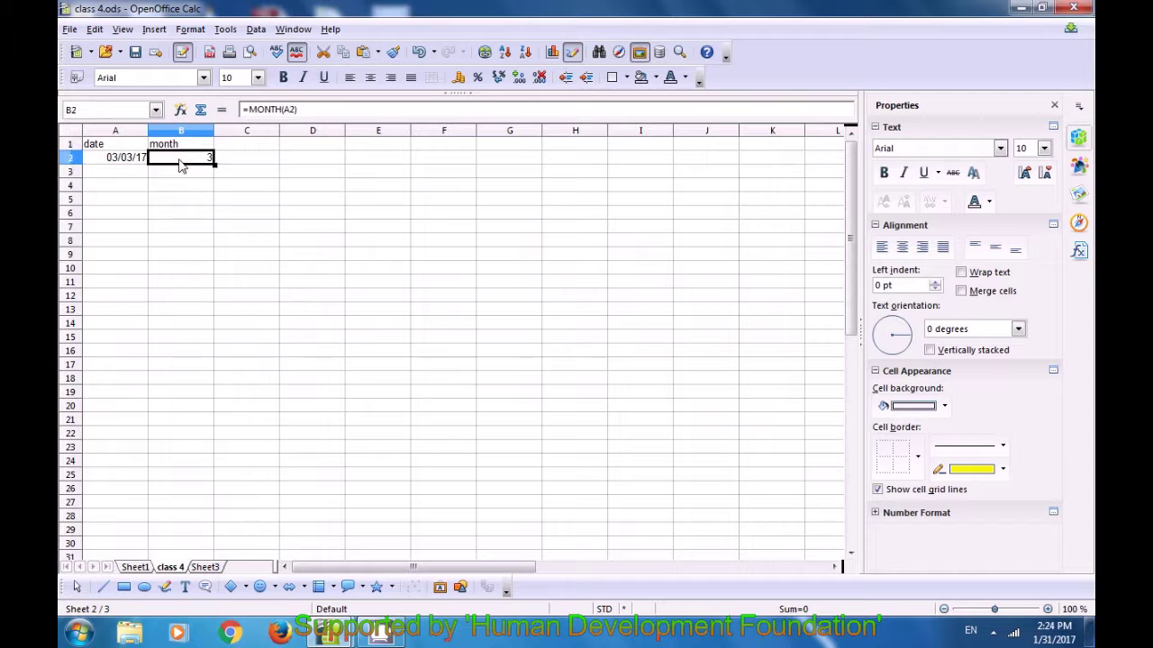
pyautogui.click(111, 163)
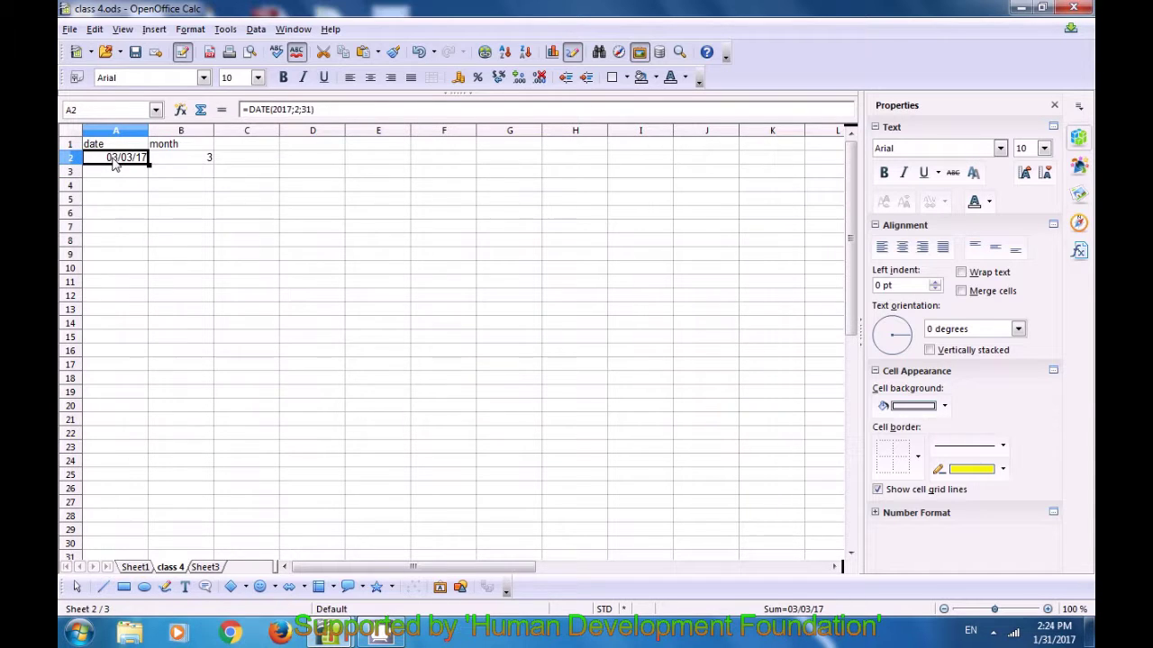
pyautogui.click(183, 159)
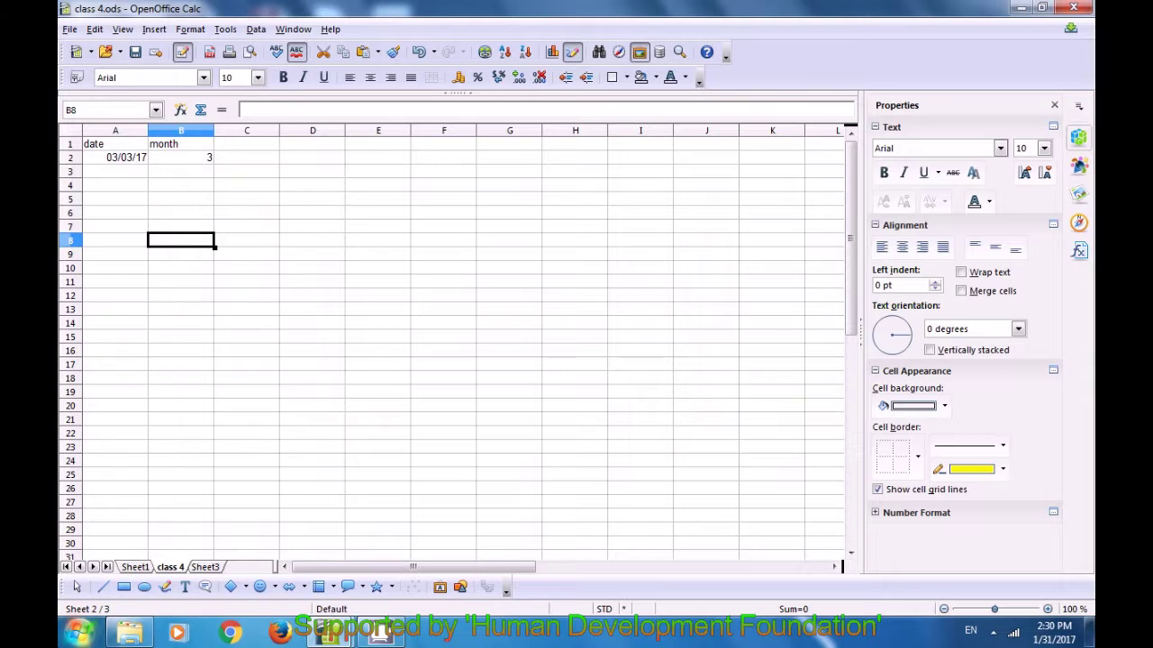
# Head column C with 'weekday' and enter =weekday(5-5-2008;1) in C2.
pyautogui.click(241, 147)
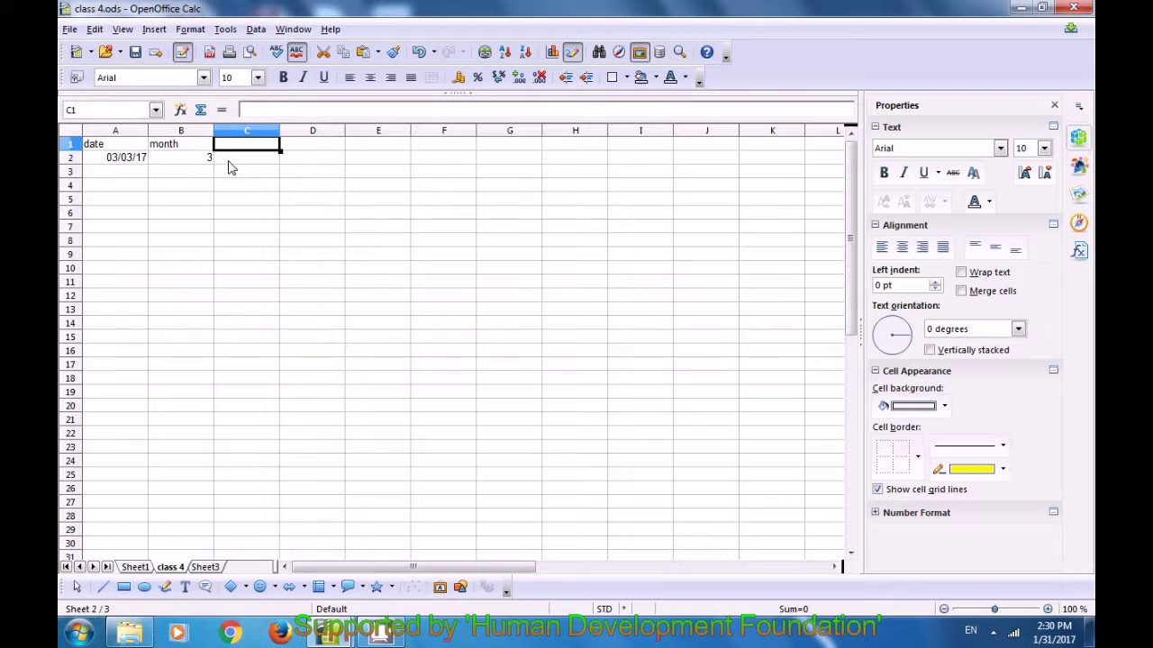
pyautogui.write('wee')
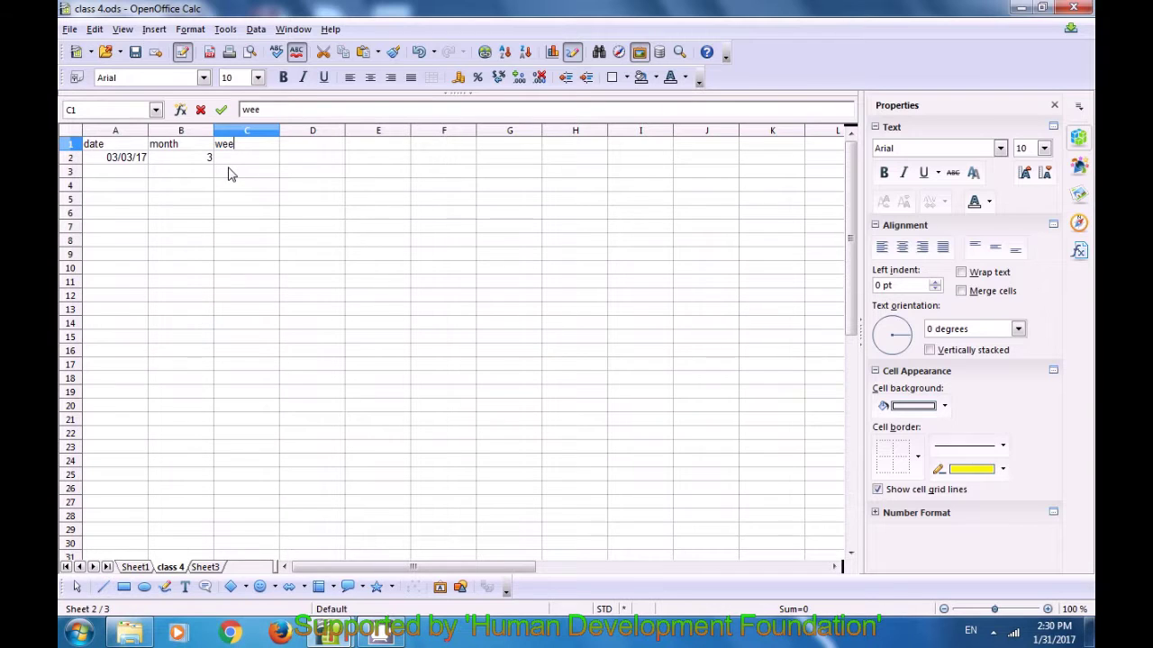
pyautogui.write('kday')
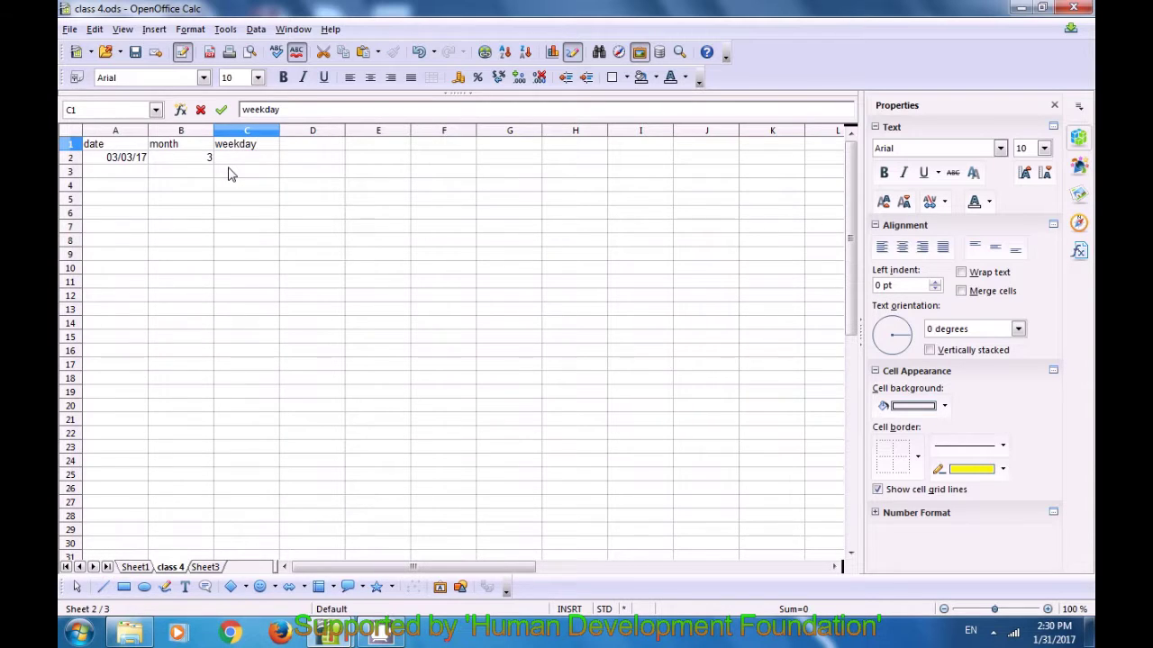
pyautogui.press('Return')
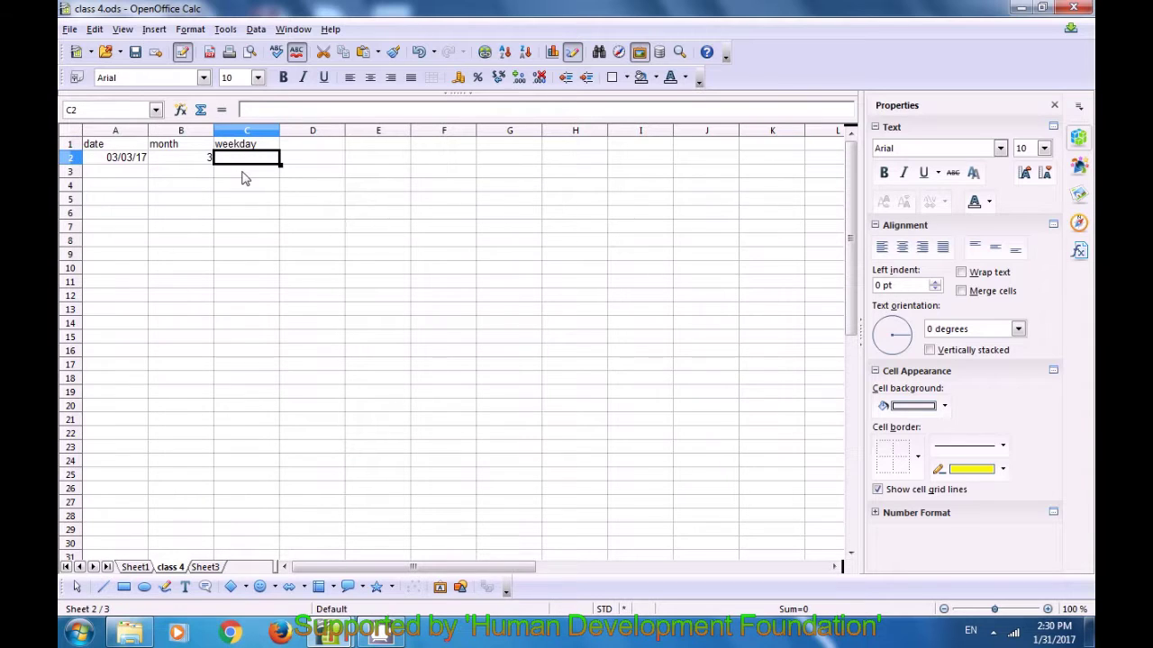
pyautogui.write('=we')
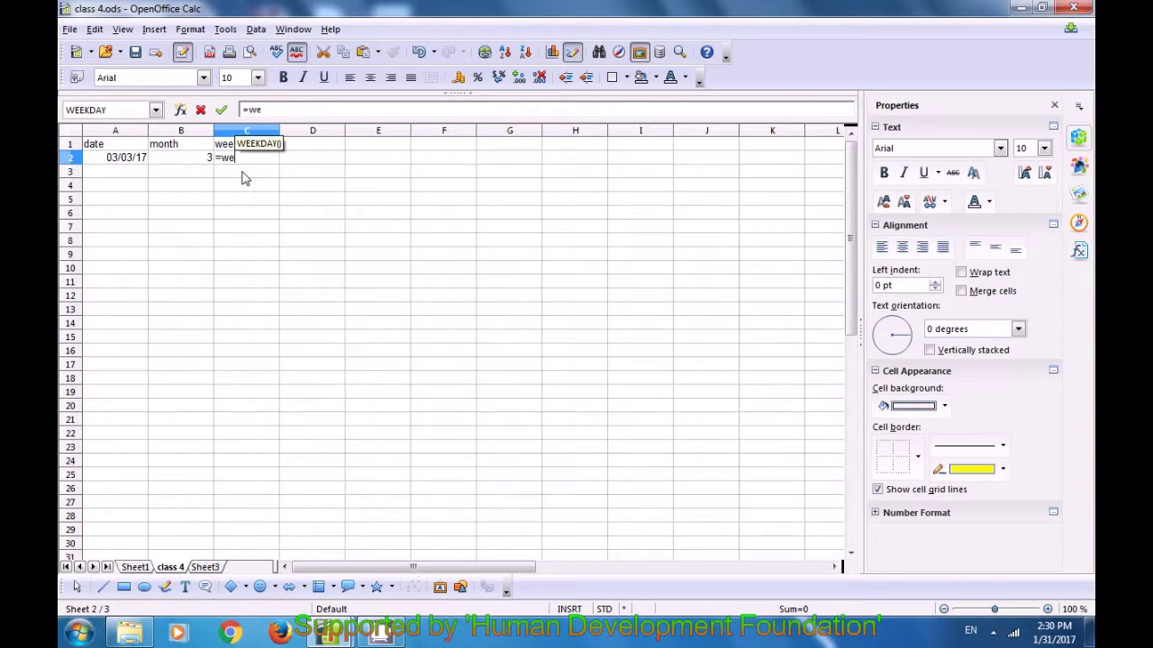
pyautogui.write('ekday')
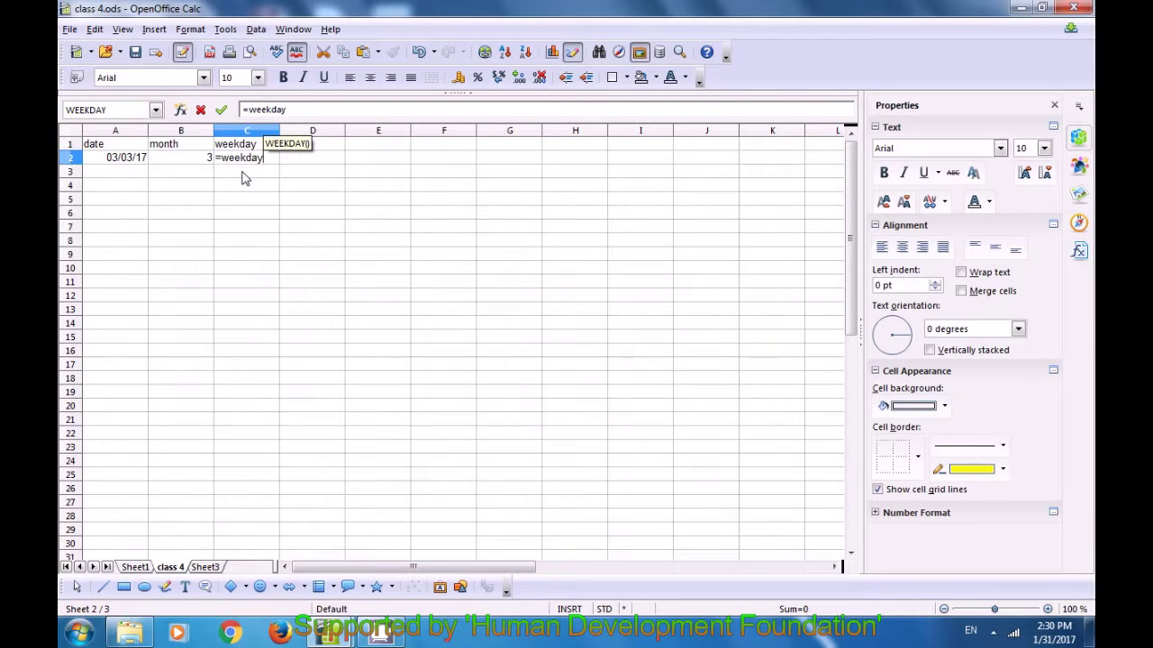
pyautogui.write('(')
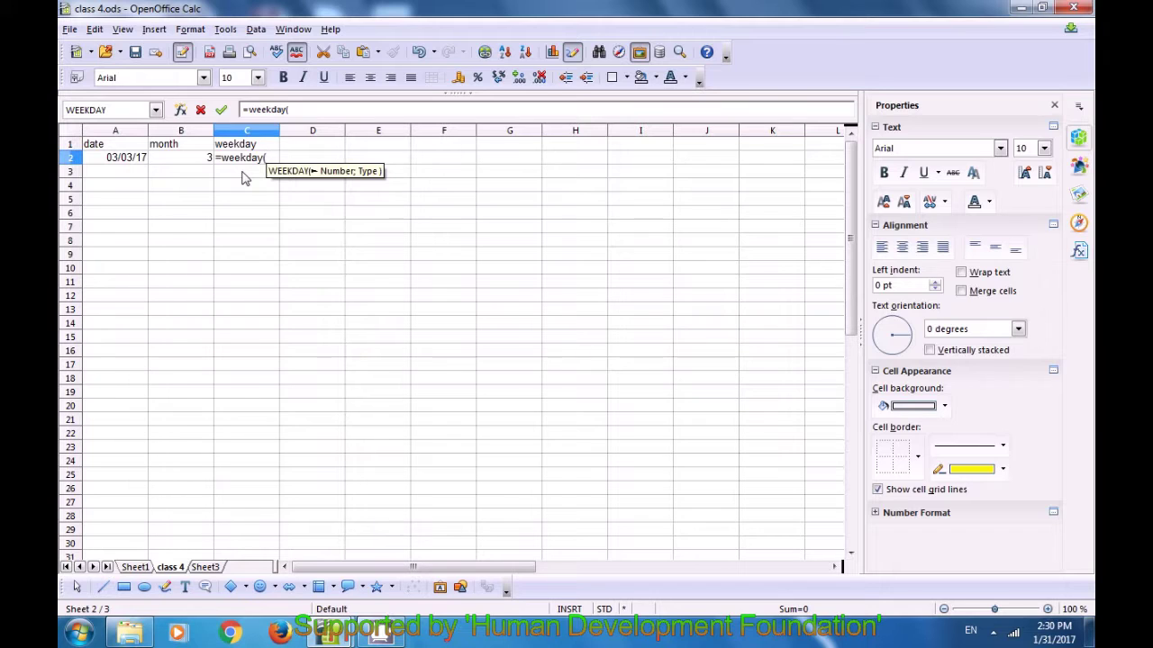
pyautogui.write('5-5-')
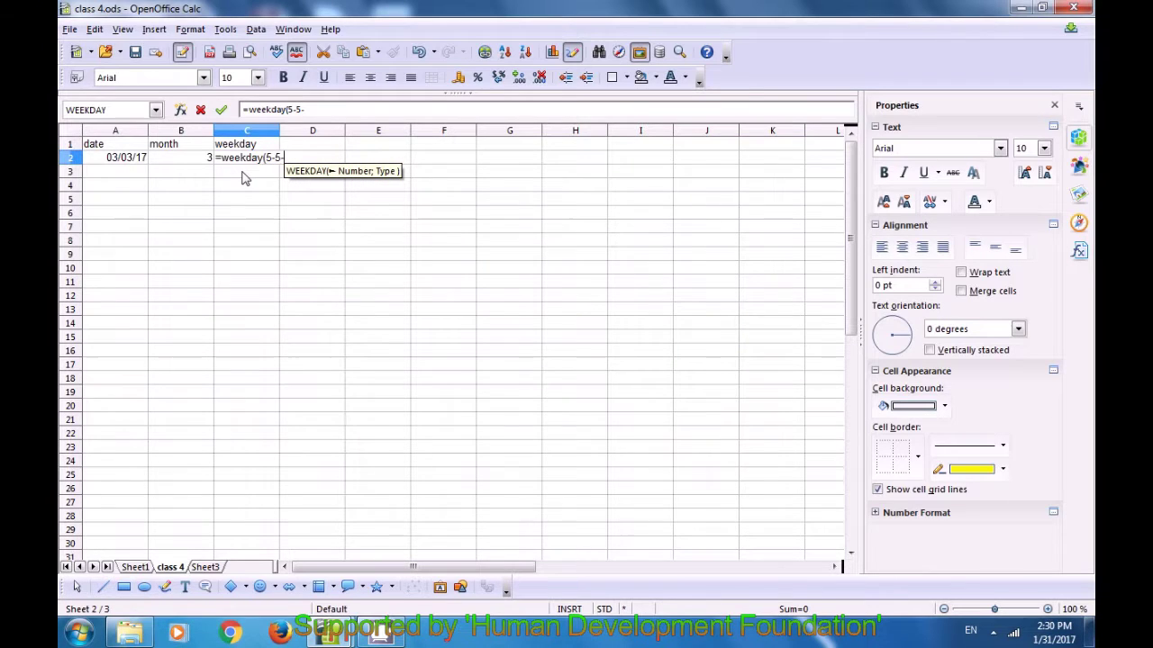
pyautogui.write('2')
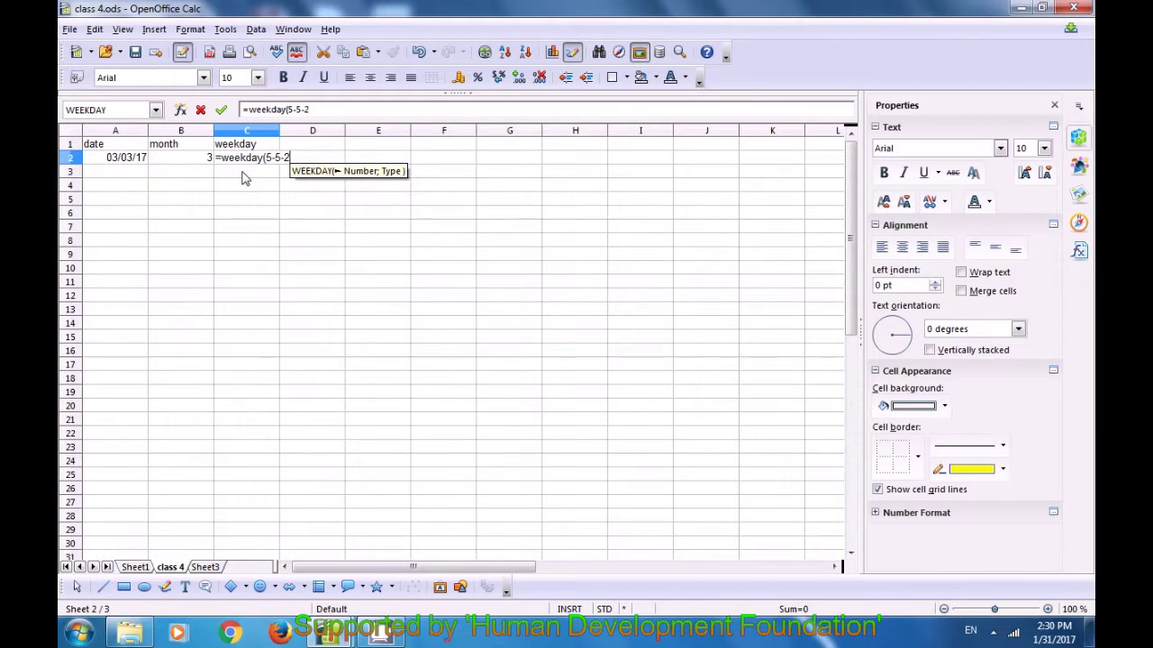
pyautogui.write('008')
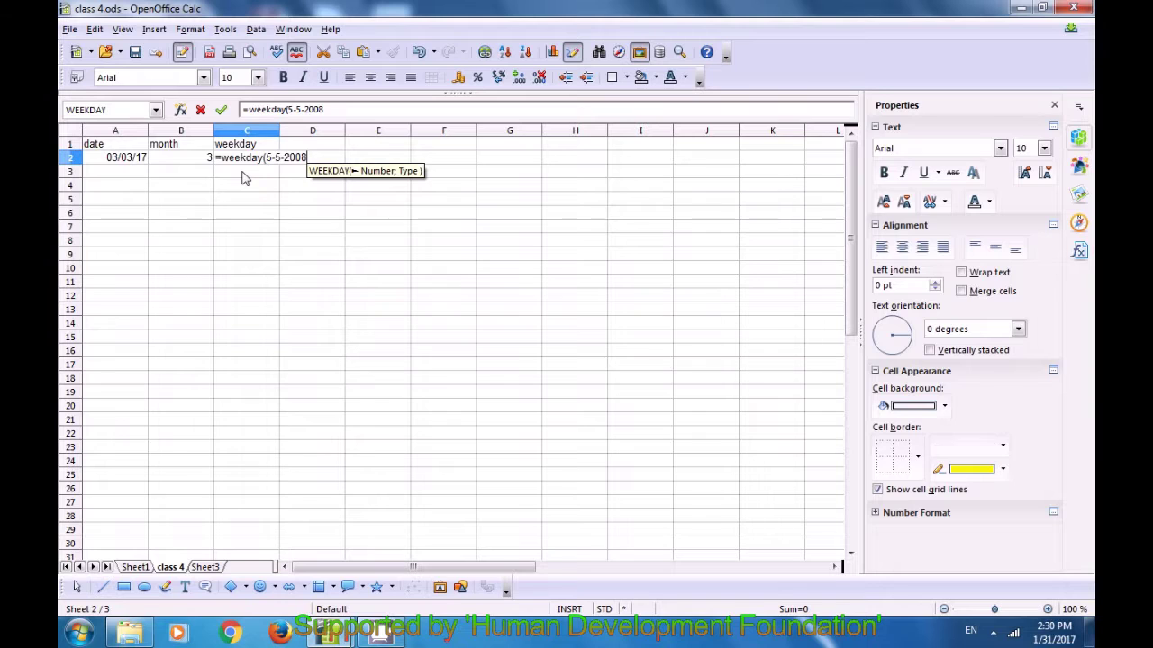
pyautogui.write(';1')
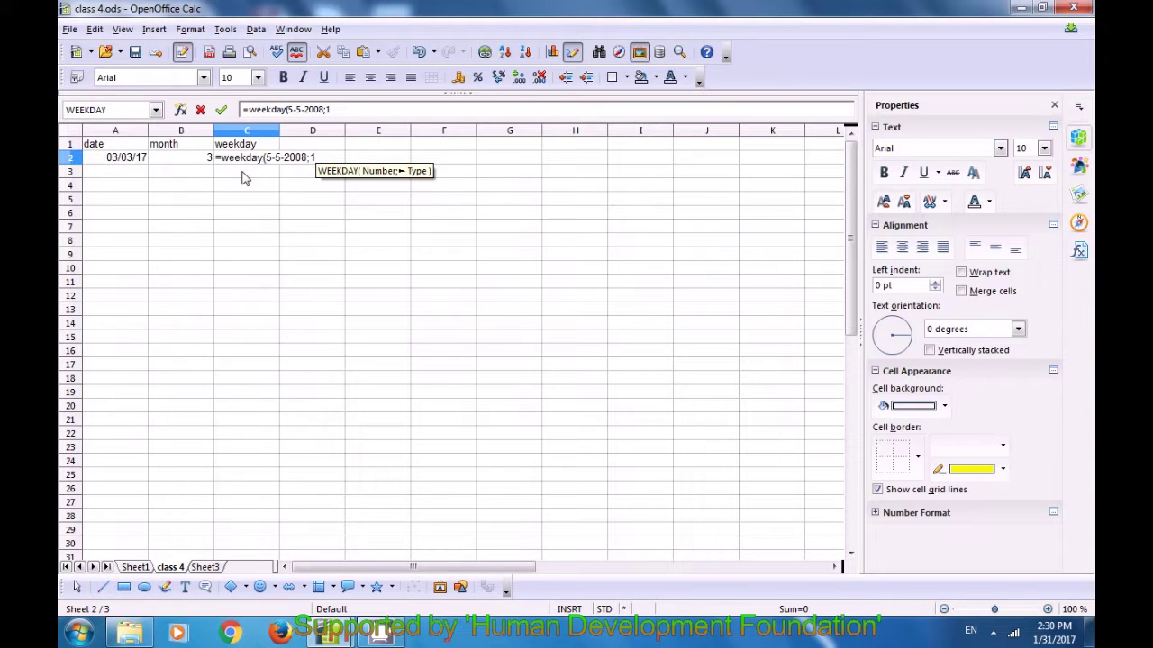
pyautogui.write(')')
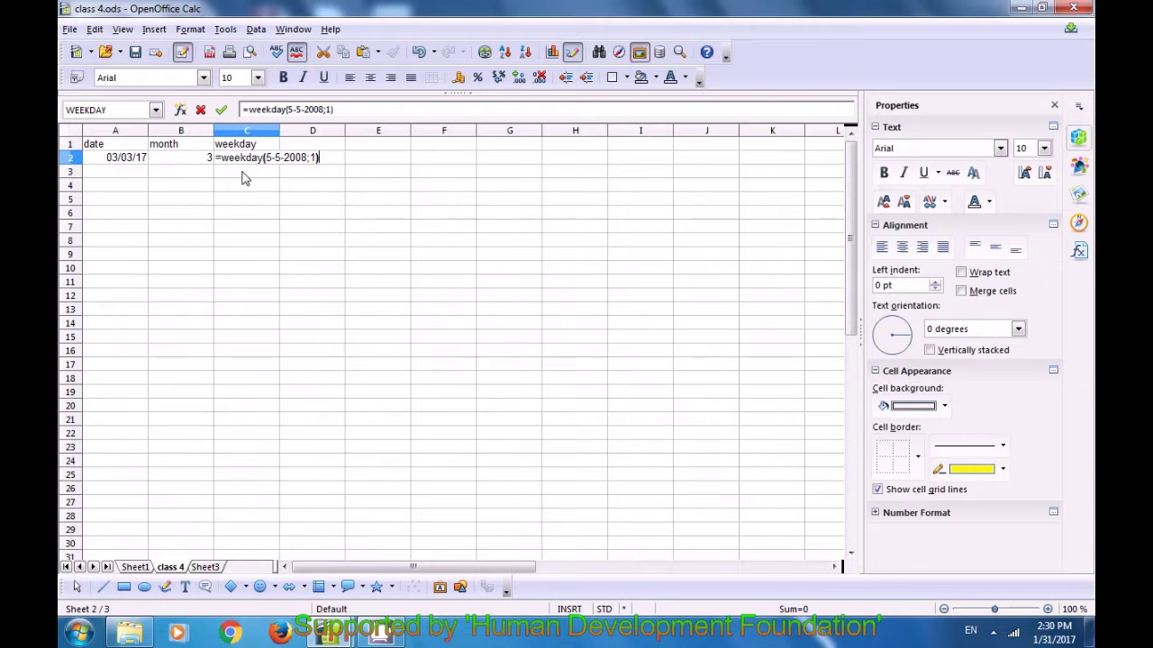
pyautogui.press('Return')
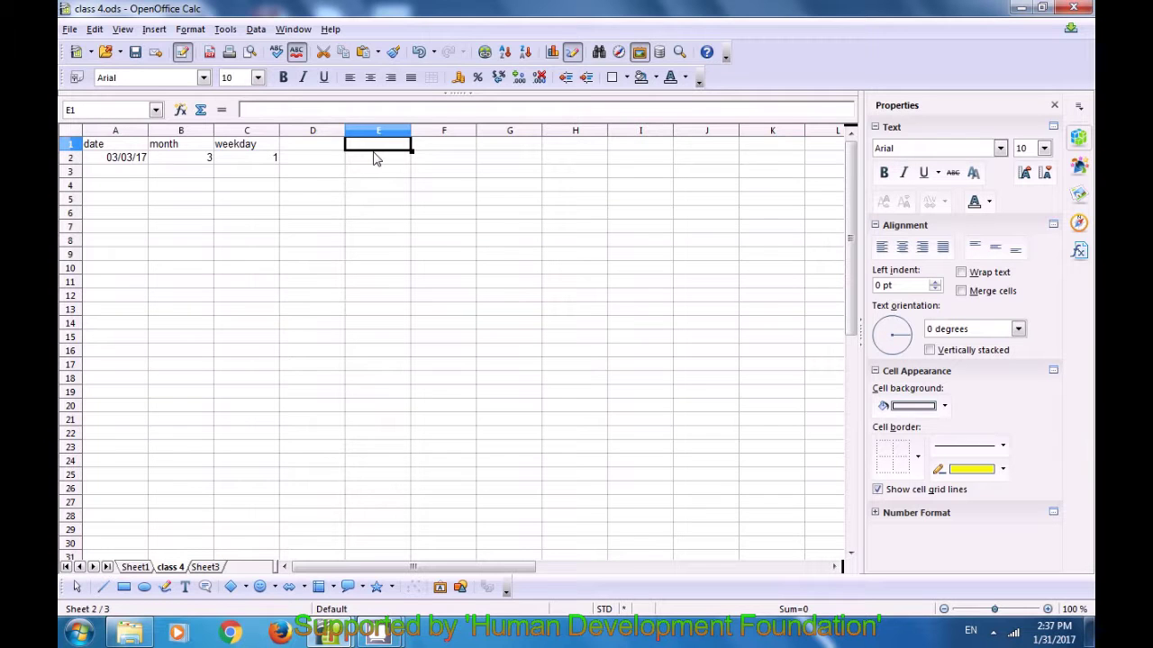
# Start typing the heading 'week' in cell E1.
pyautogui.write('=we')
pyautogui.write('e')
pyautogui.press('BackSpace')
pyautogui.press('BackSpace')
pyautogui.press('BackSpace')
pyautogui.press('BackSpace')
pyautogui.write('week')
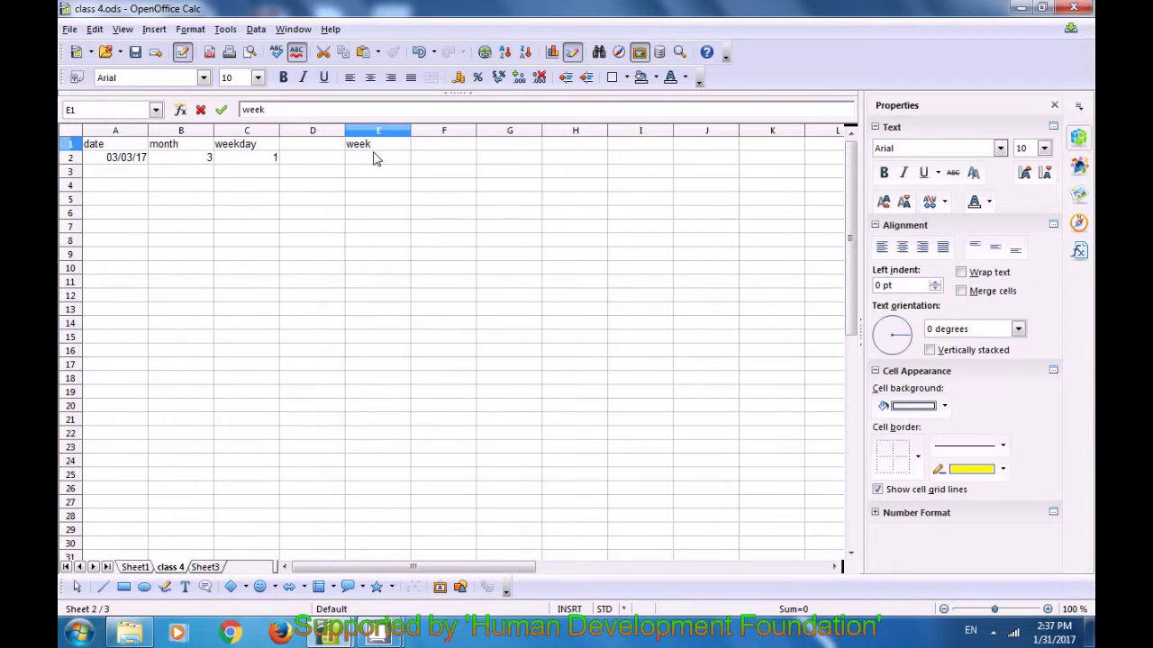
# Complete the E1 heading as 'week count'.
pyautogui.write('i')
pyautogui.press('BackSpace')
pyautogui.press('BackSpace')
pyautogui.press('BackSpace')
pyautogui.press('BackSpace')
pyautogui.press('BackSpace')
pyautogui.write('week count')
pyautogui.press('Return')
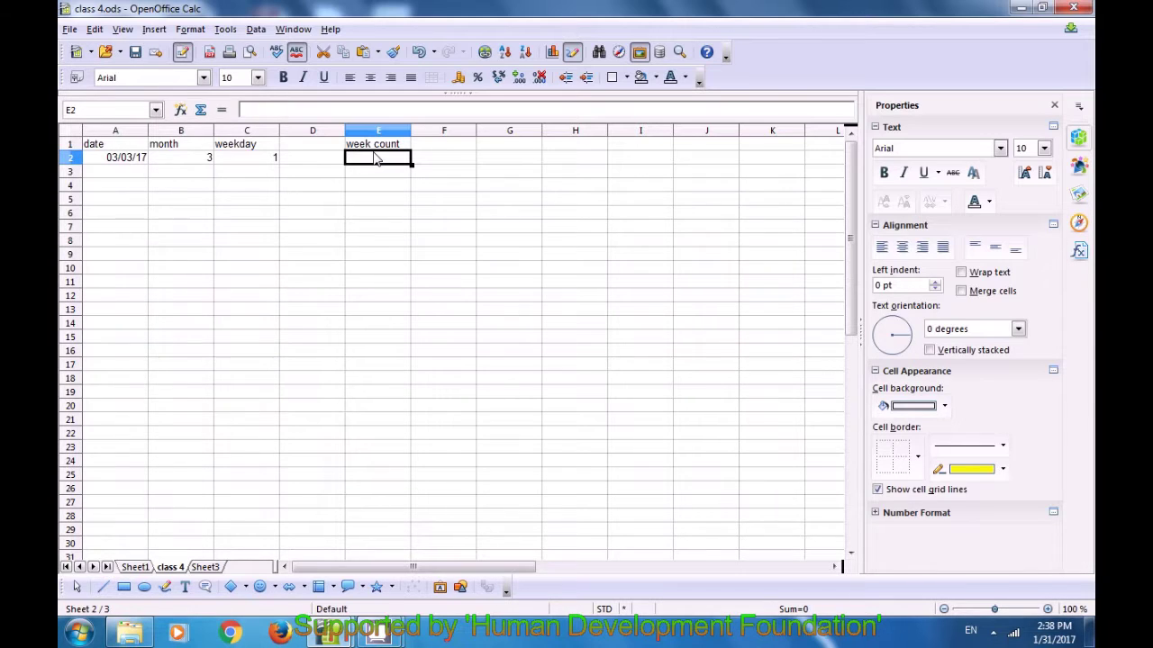
# Enter =weeksinyear(1997) in E2.
pyautogui.press('Up')
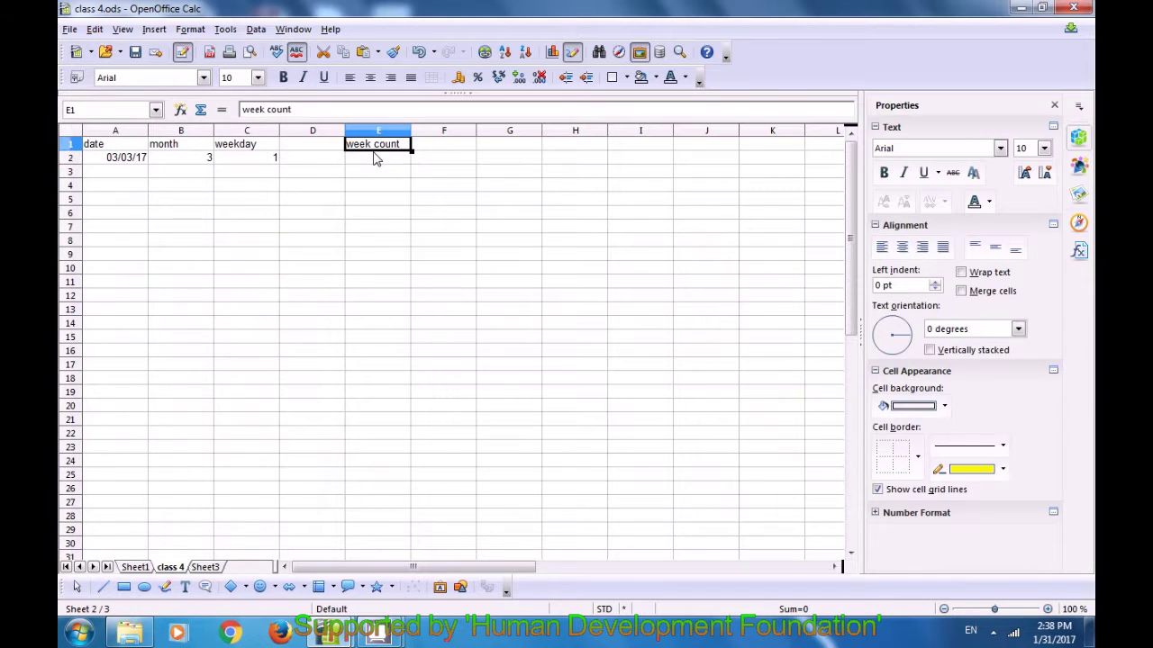
pyautogui.press('Down')
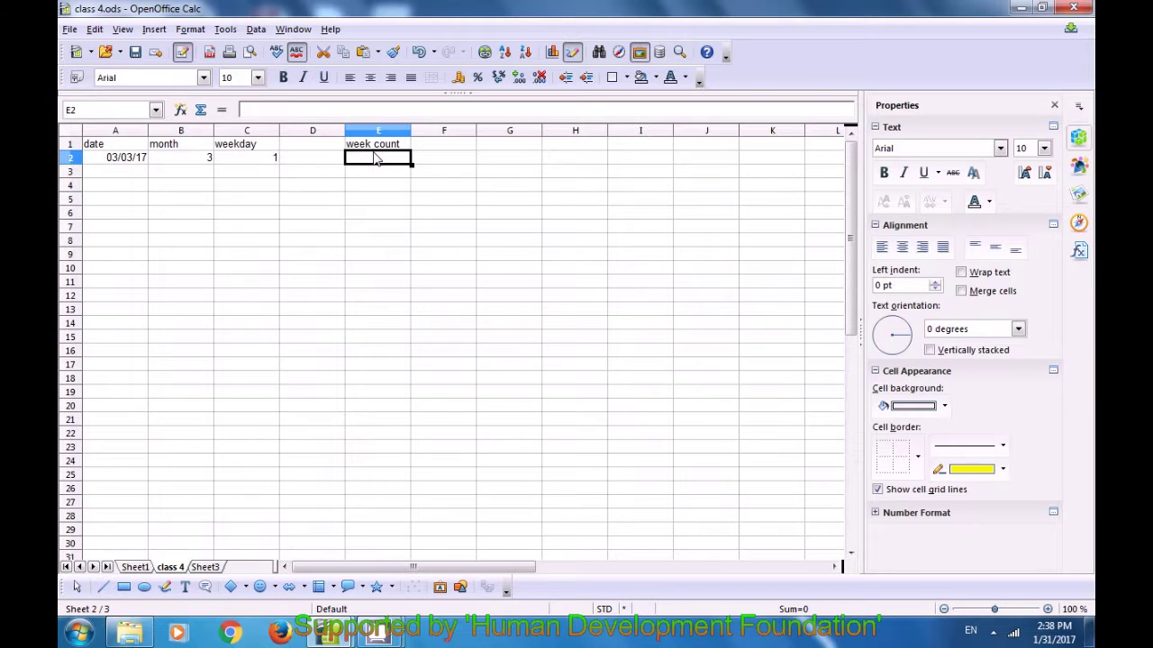
pyautogui.write('=week')
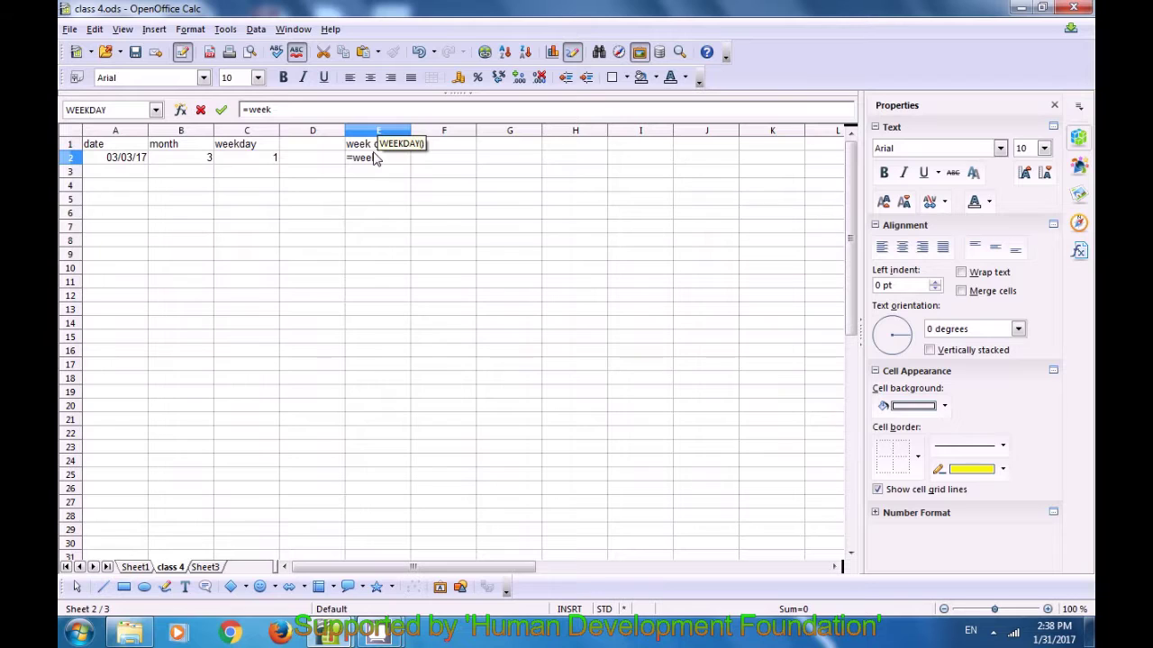
pyautogui.press('BackSpace')
pyautogui.write('ksin')
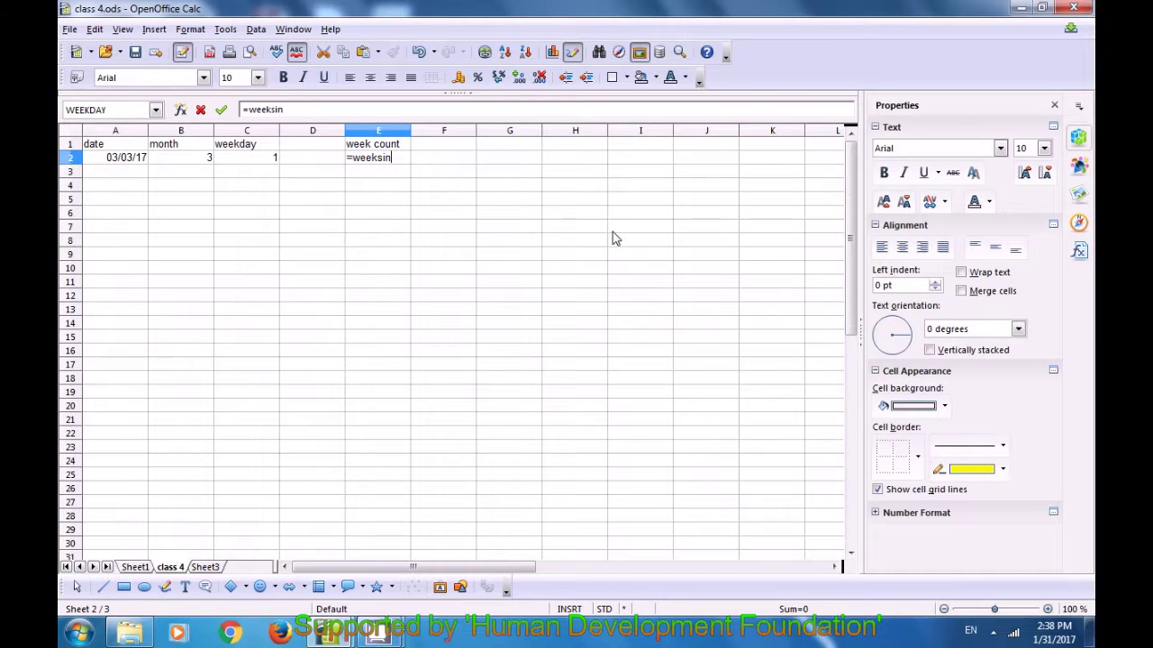
pyautogui.write('year(')
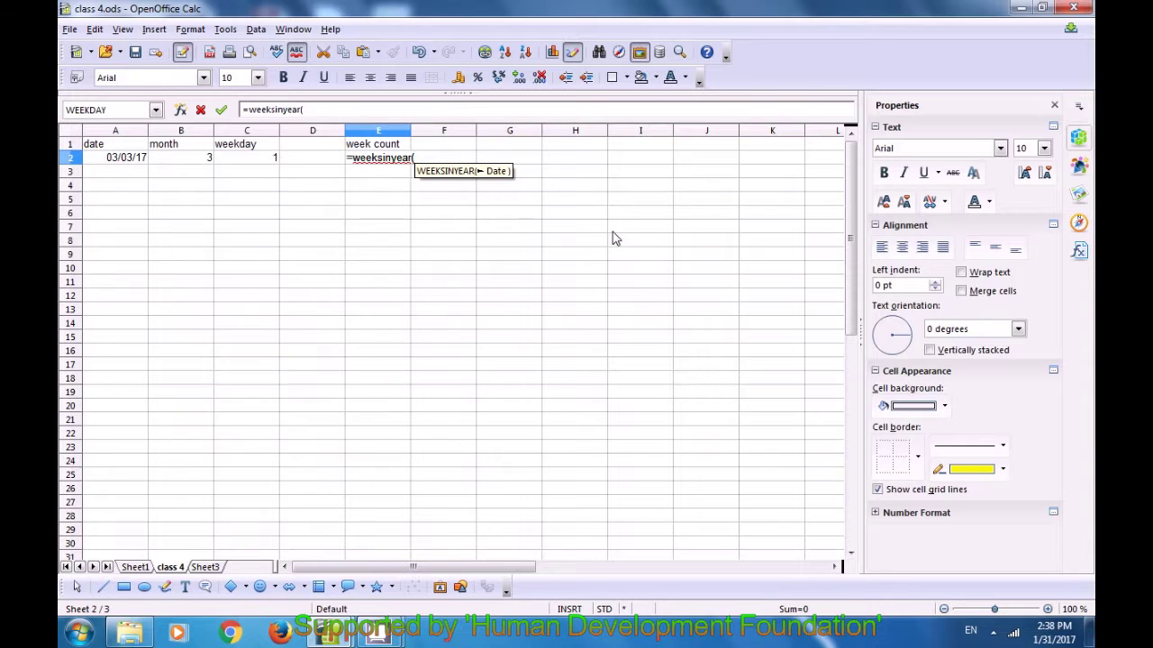
pyautogui.write('199')
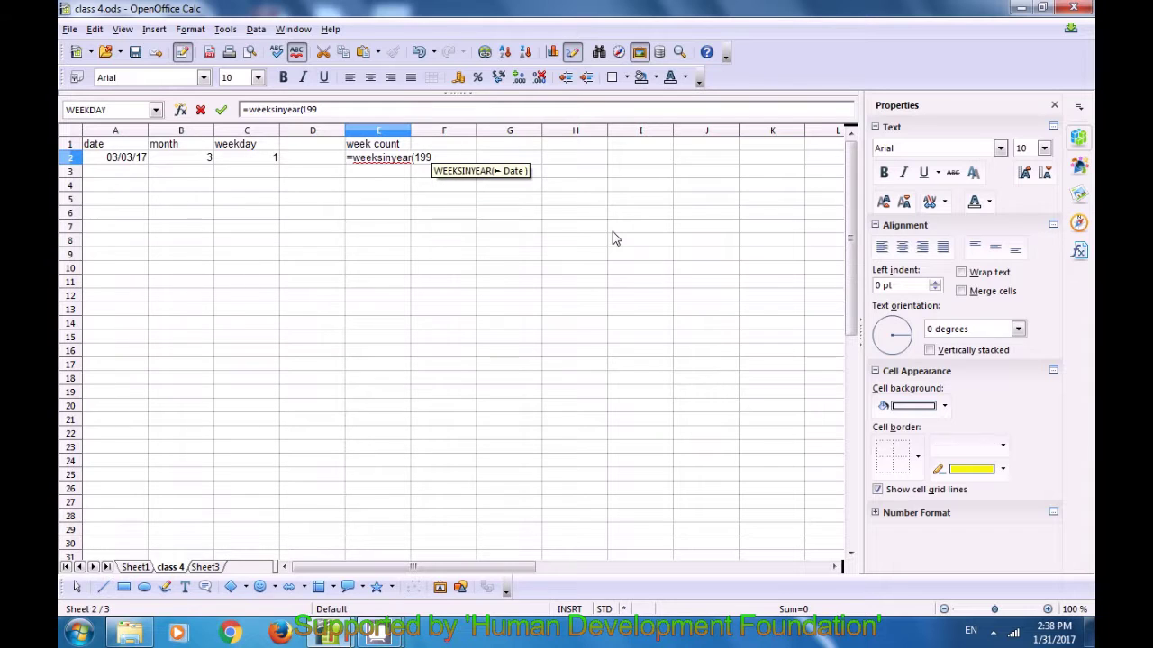
pyautogui.write('7')
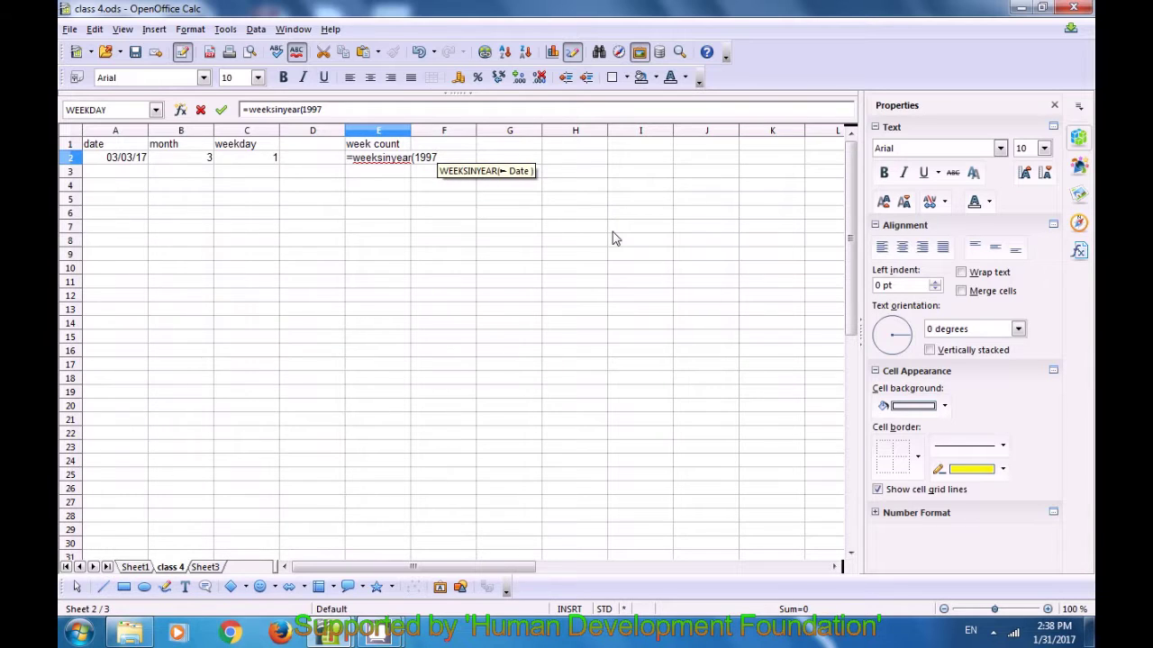
pyautogui.write(')')
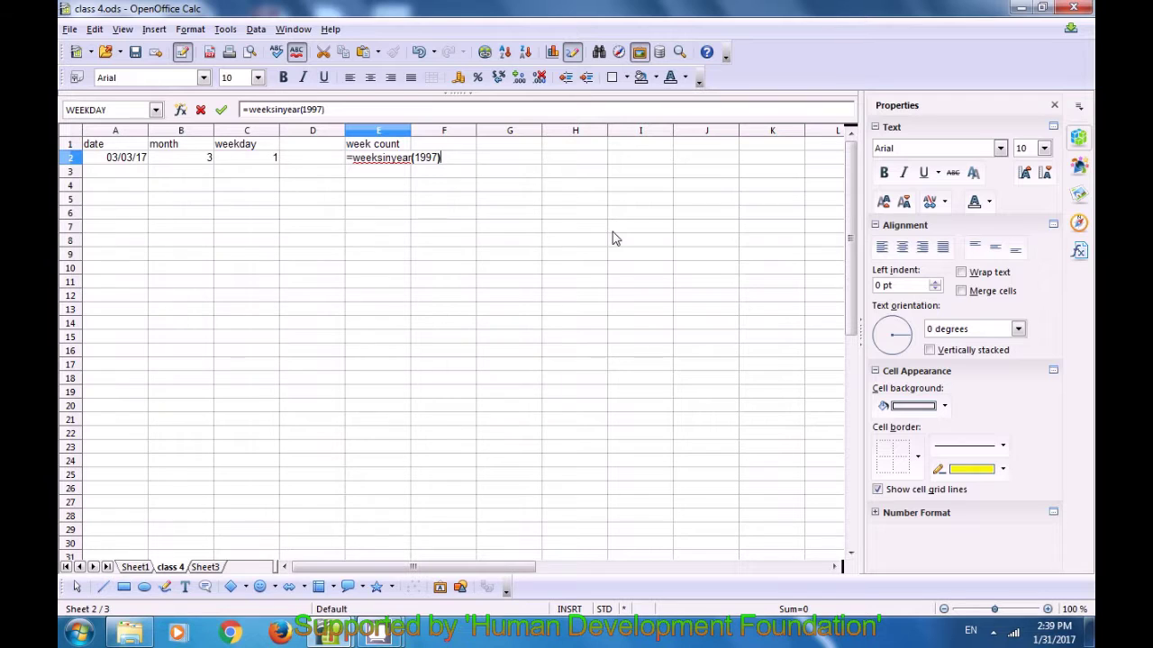
pyautogui.press('Return')
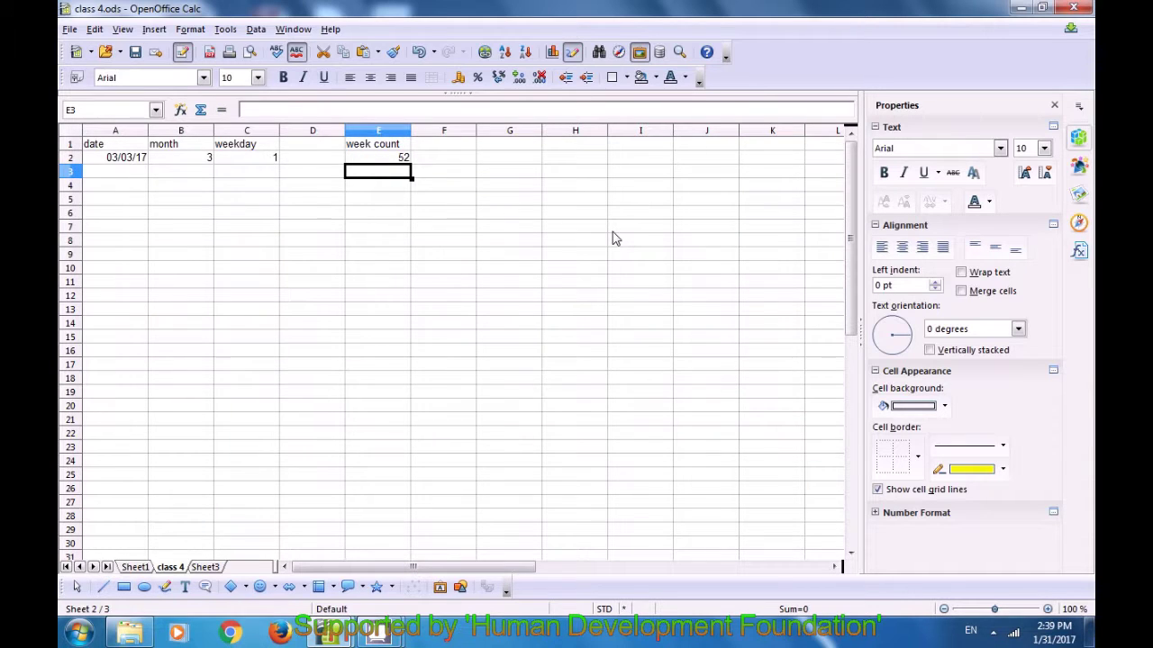
# Enter =weeksinyear(1997) in E3 and compare it with E2, both showing 52.
pyautogui.write('=')
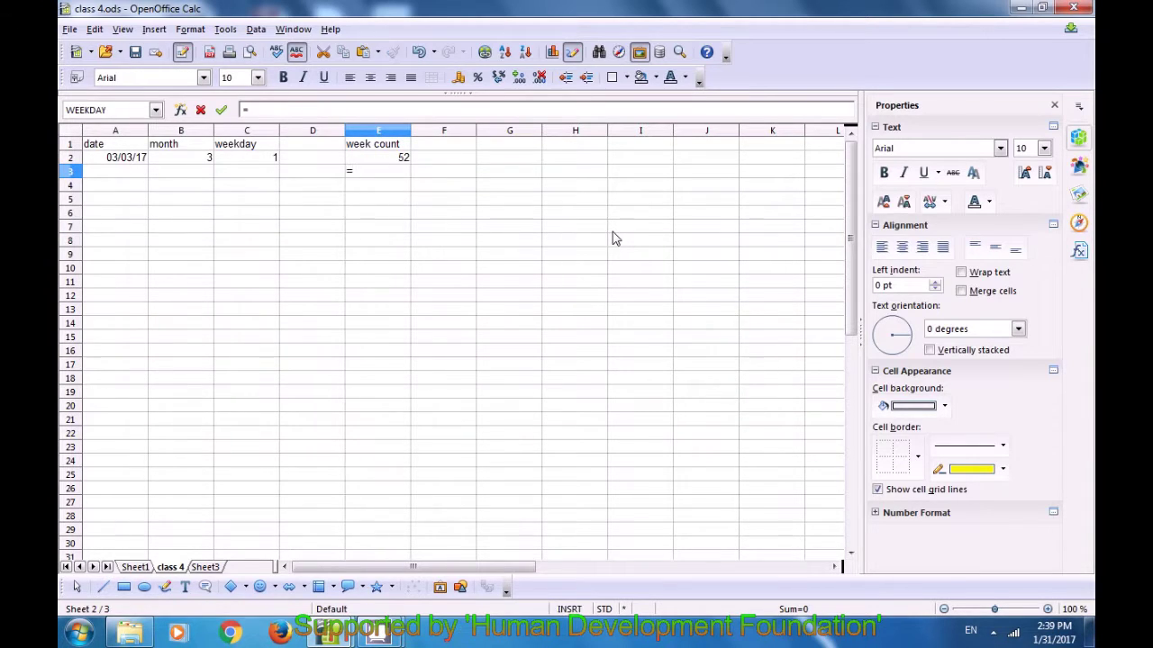
pyautogui.write('weeksinyear')
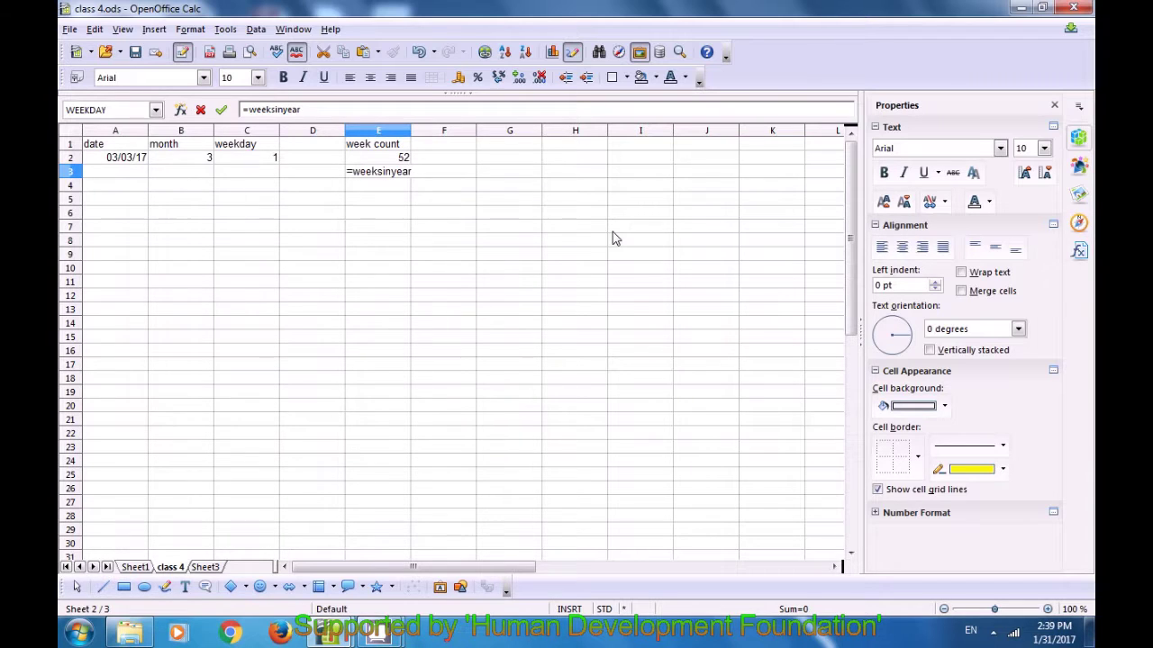
pyautogui.write('(')
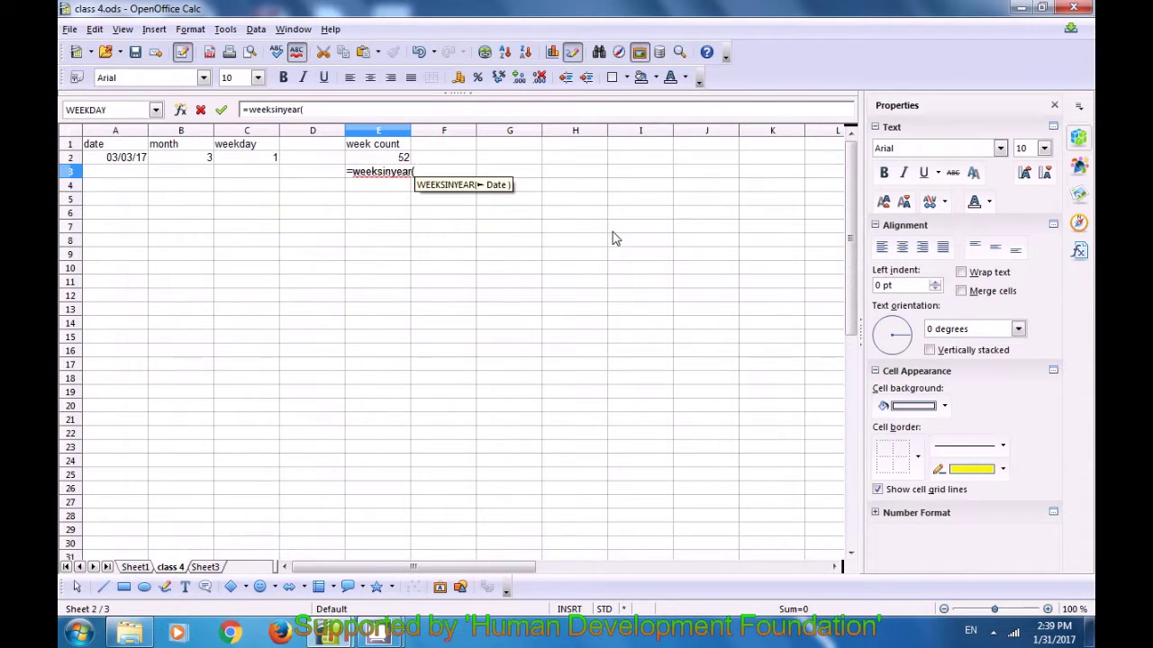
pyautogui.write('1997')
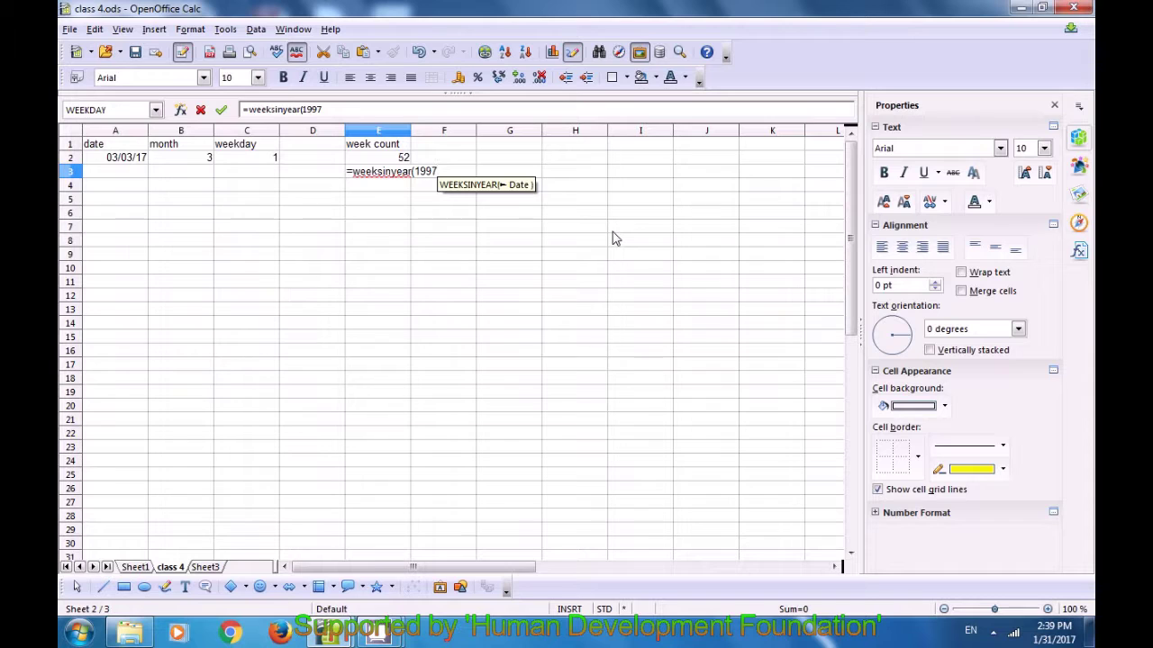
pyautogui.write(')')
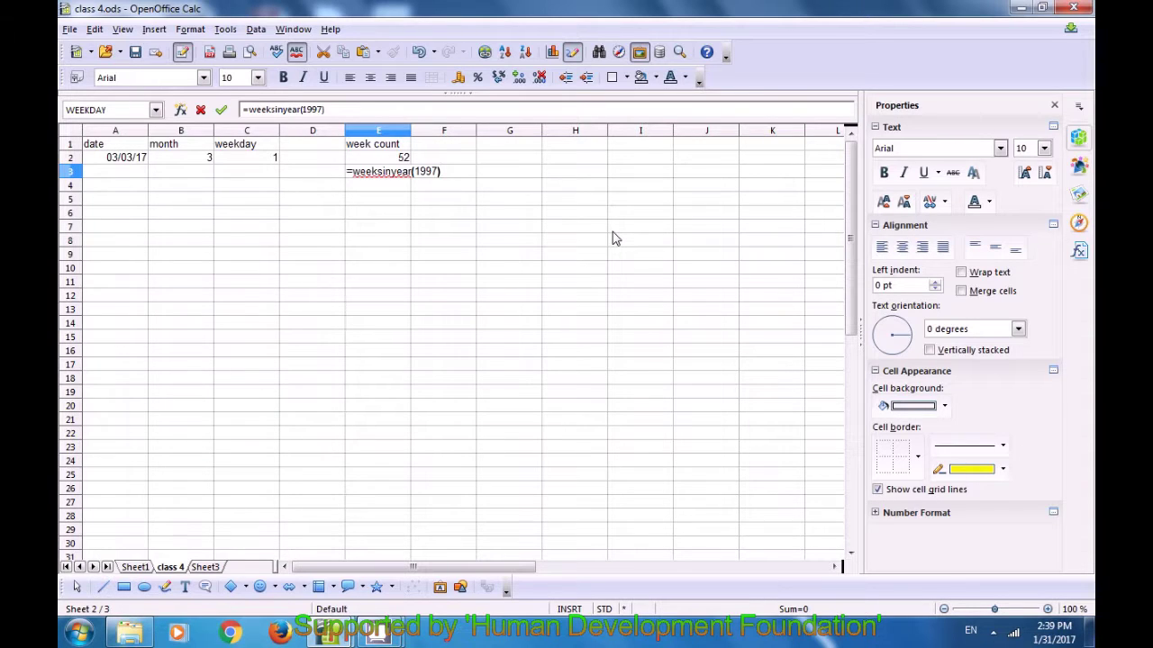
pyautogui.press('Return')
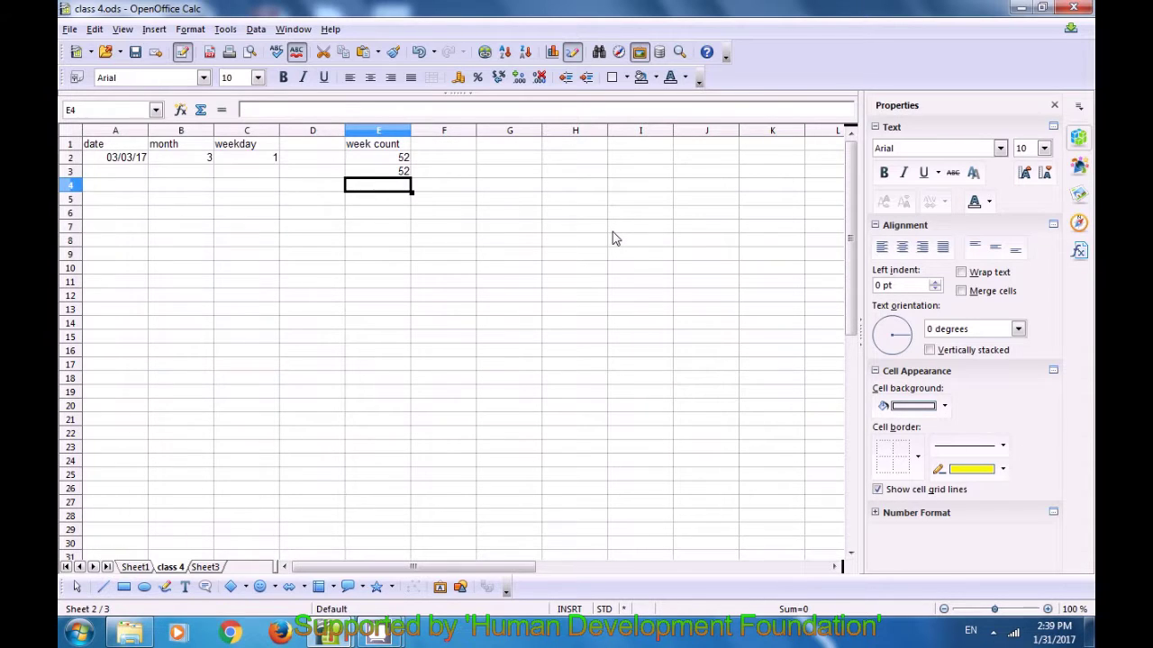
pyautogui.press('Up')
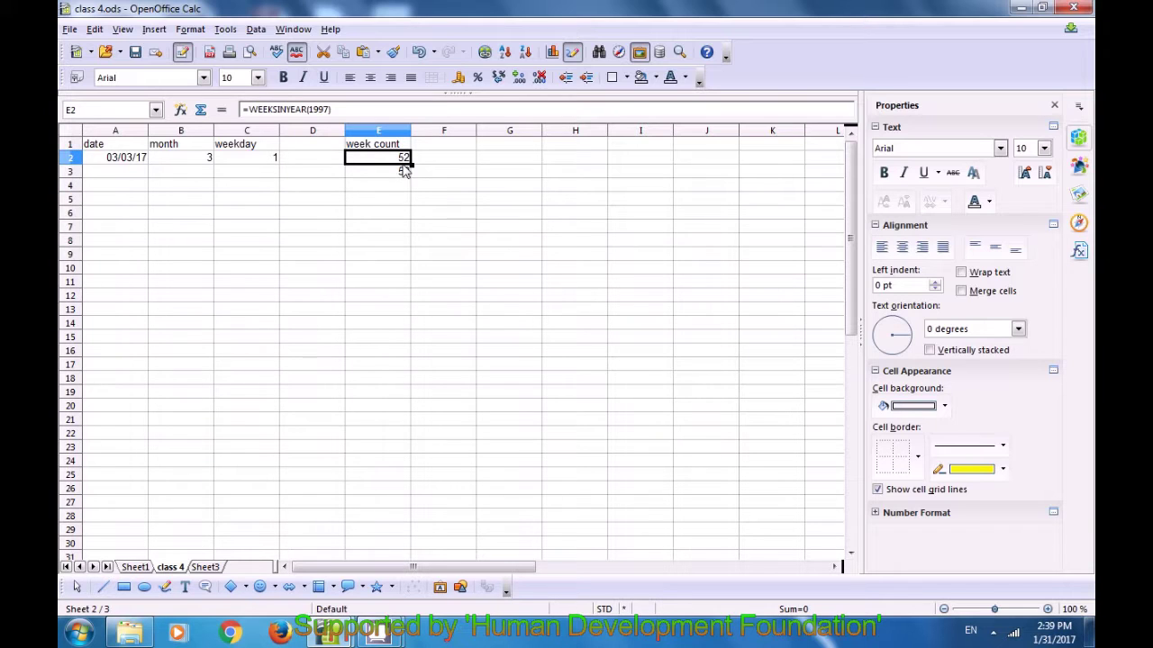
pyautogui.click(389, 159)
pyautogui.press('Down')
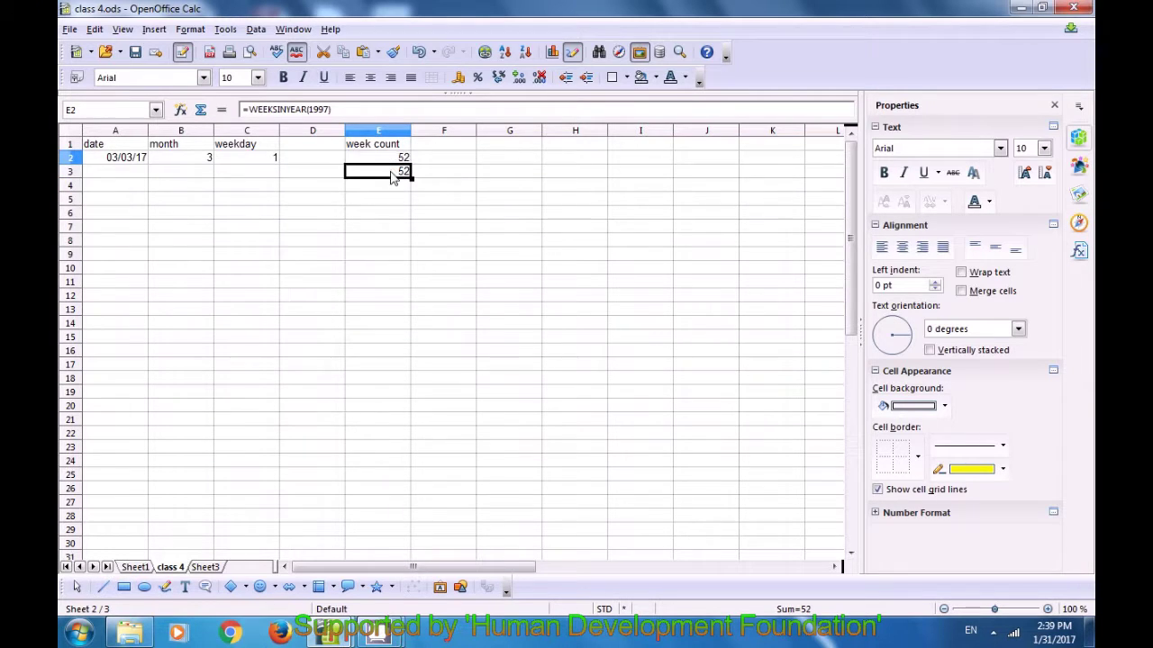
pyautogui.click(399, 158)
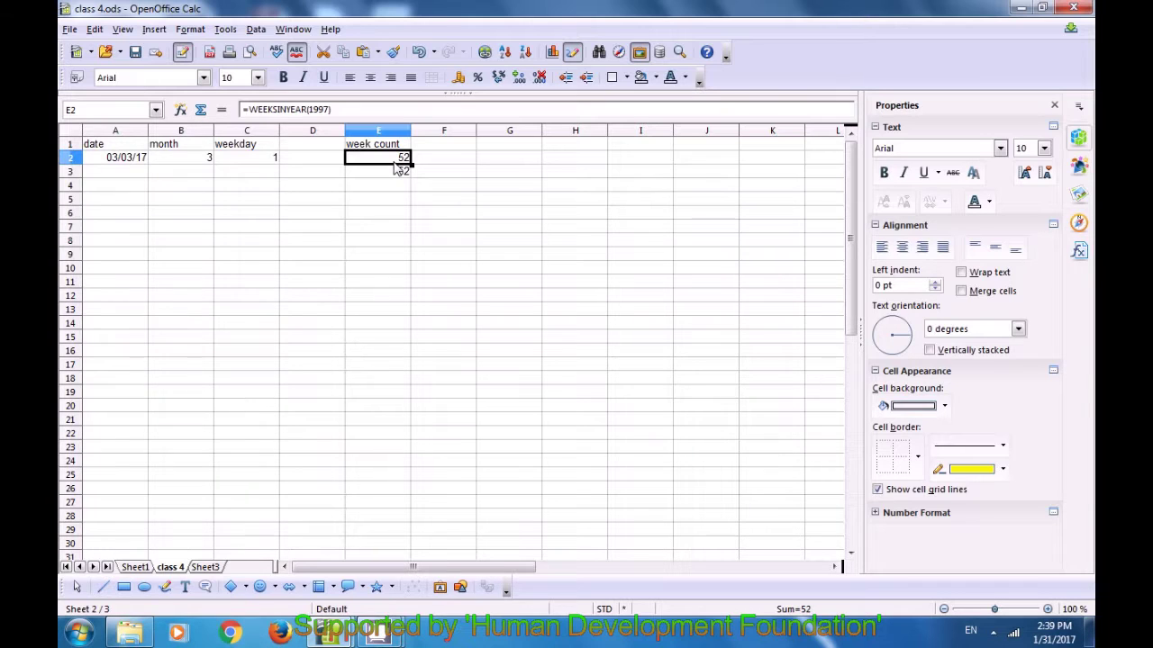
pyautogui.click(399, 171)
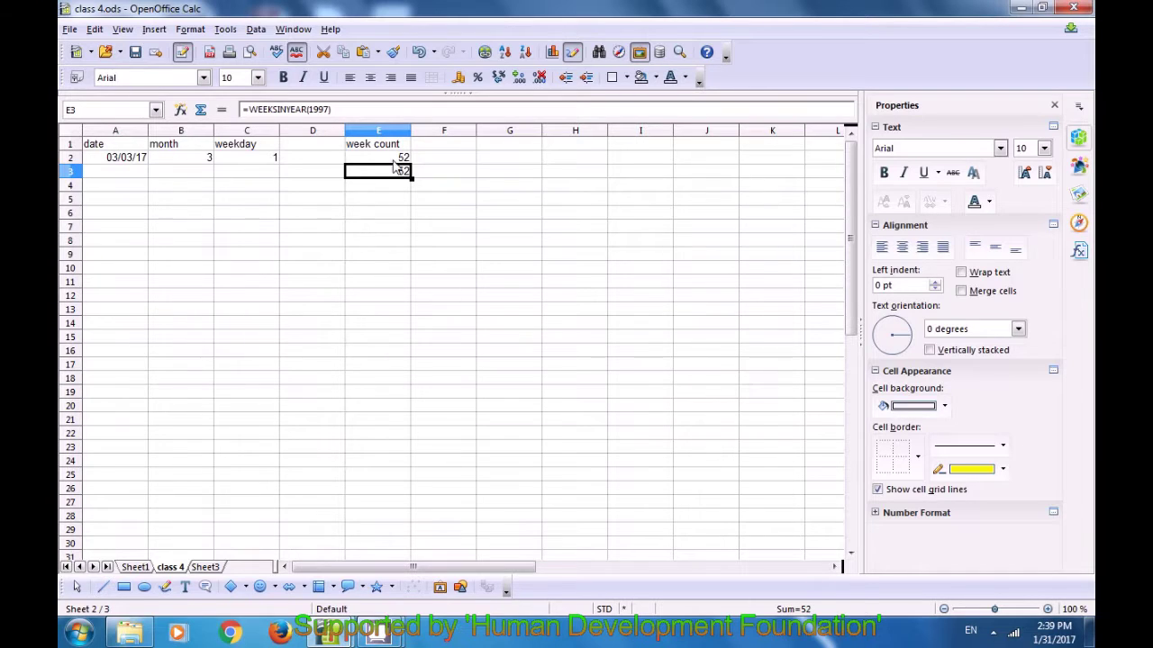
pyautogui.click(427, 161)
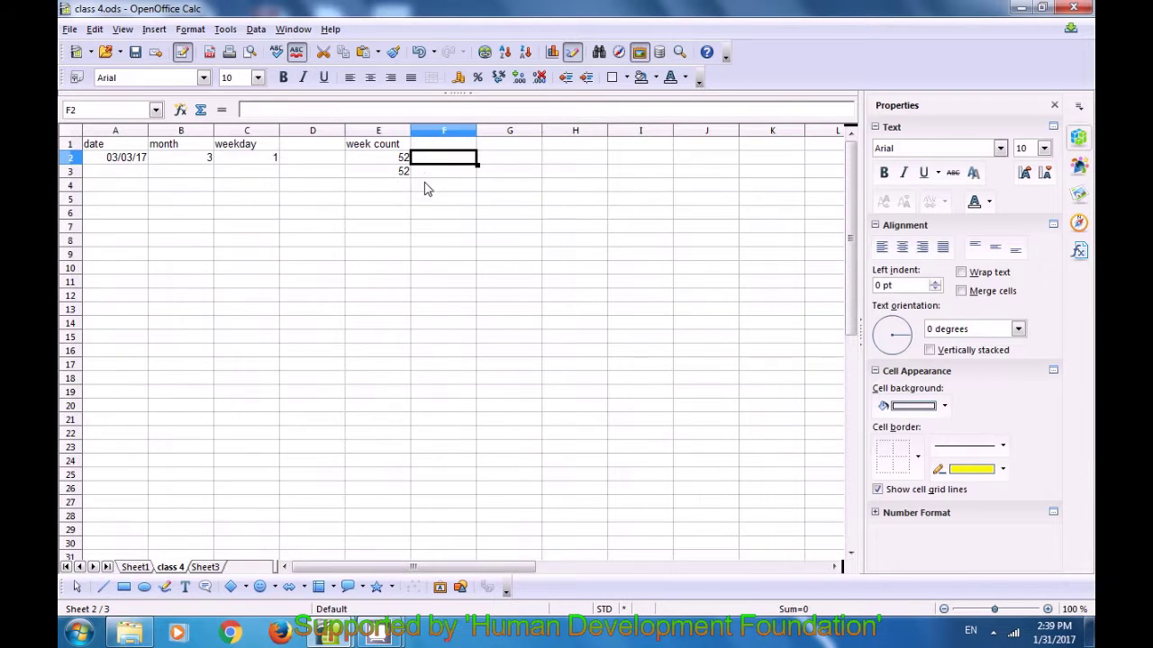
# Add the heading 'days' in F1 beside the week count column.
pyautogui.click(405, 191)
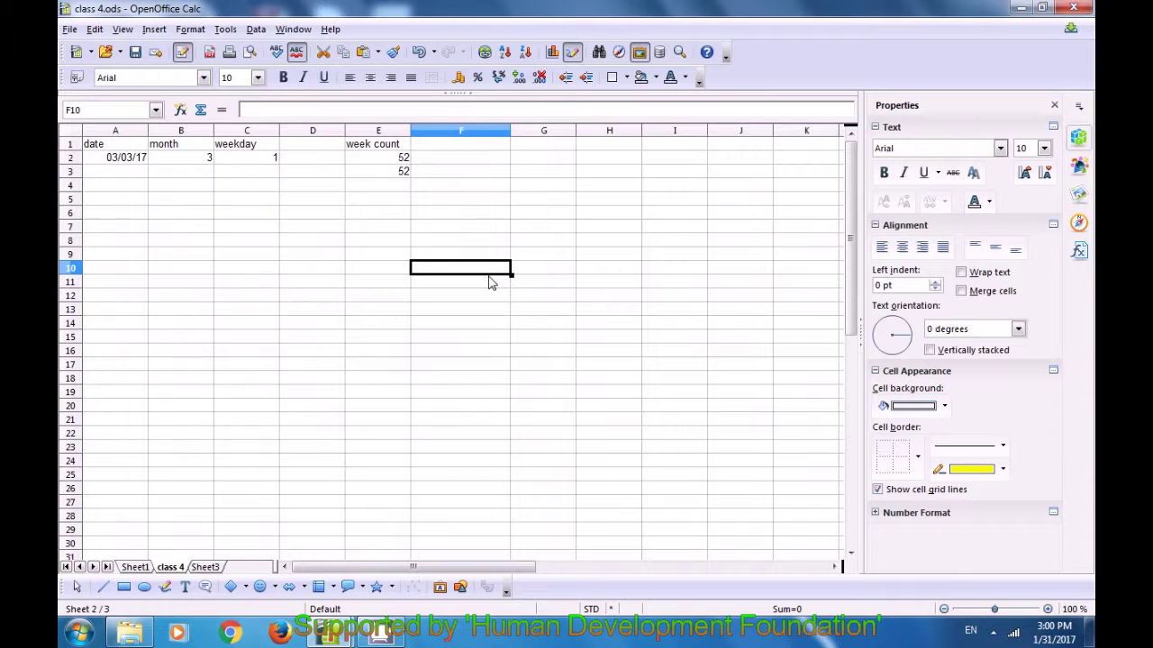
pyautogui.click(464, 147)
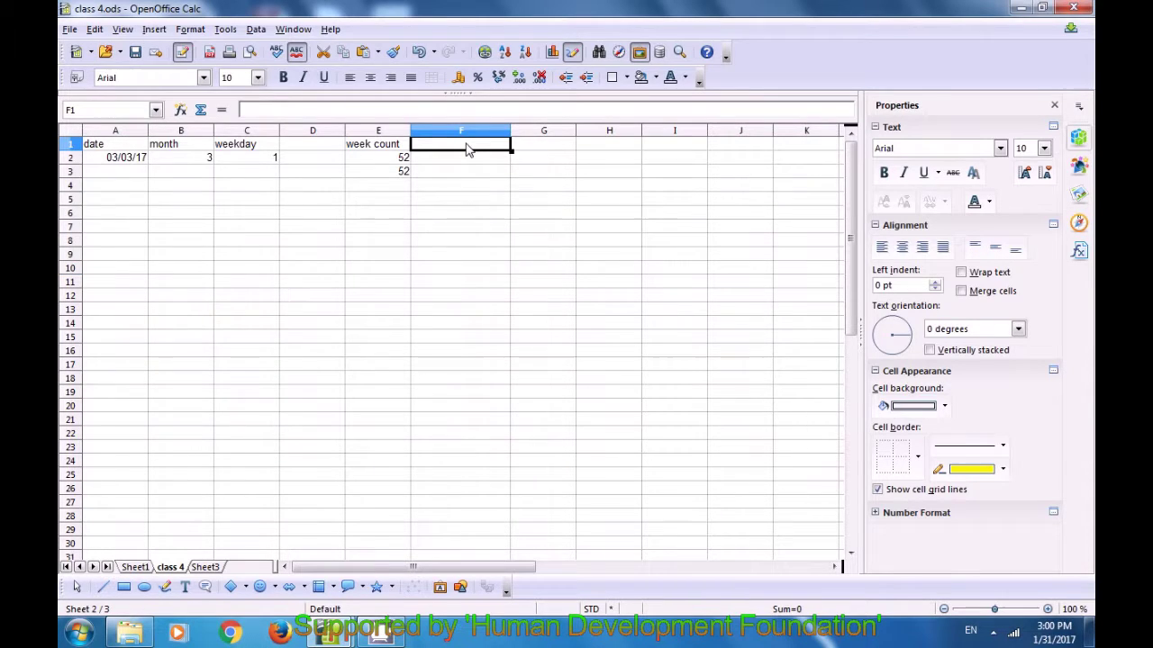
pyautogui.write('days')
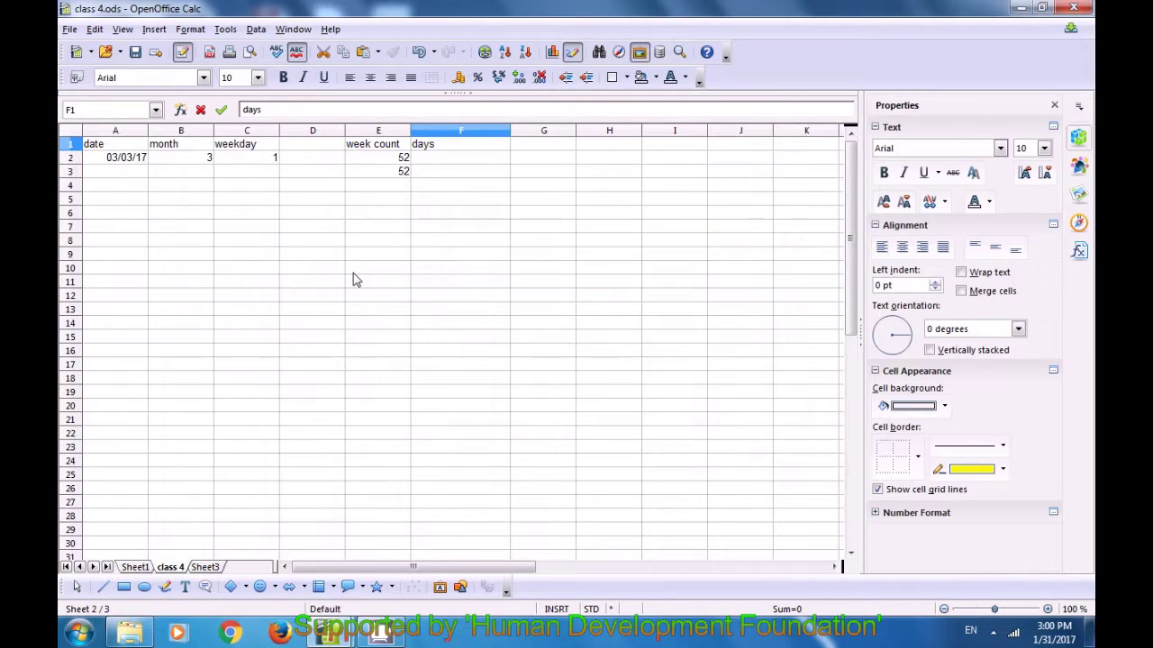
pyautogui.click(379, 214)
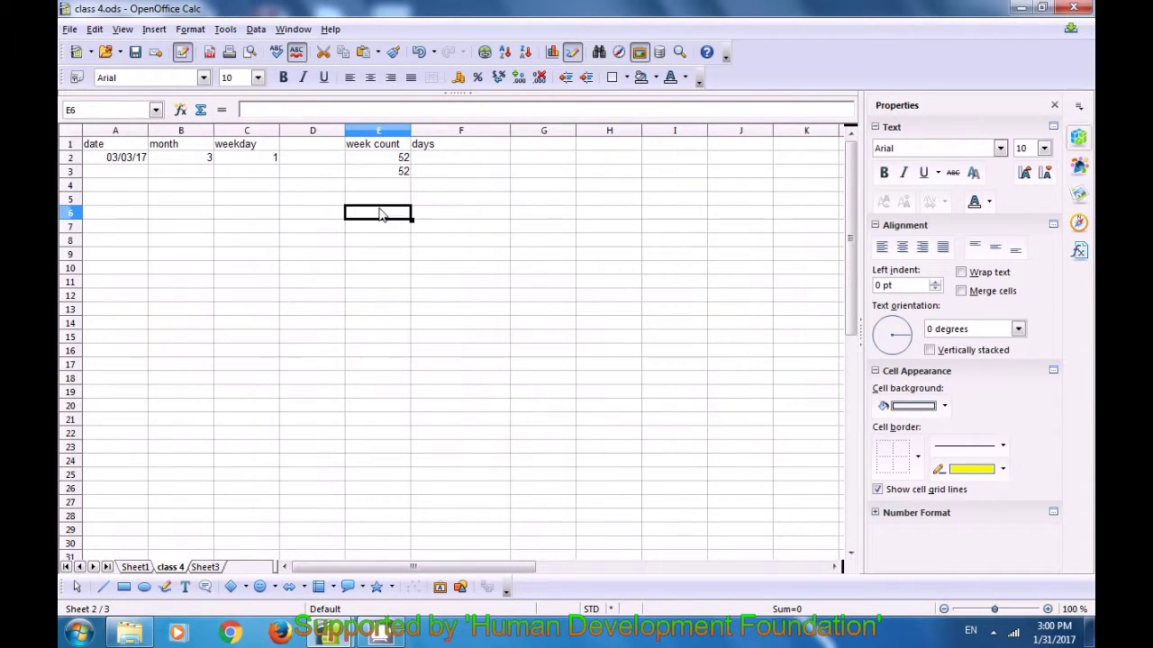
# Enter =date(2017;2;15) in E6 so it shows 02/15/17.
pyautogui.write('=d')
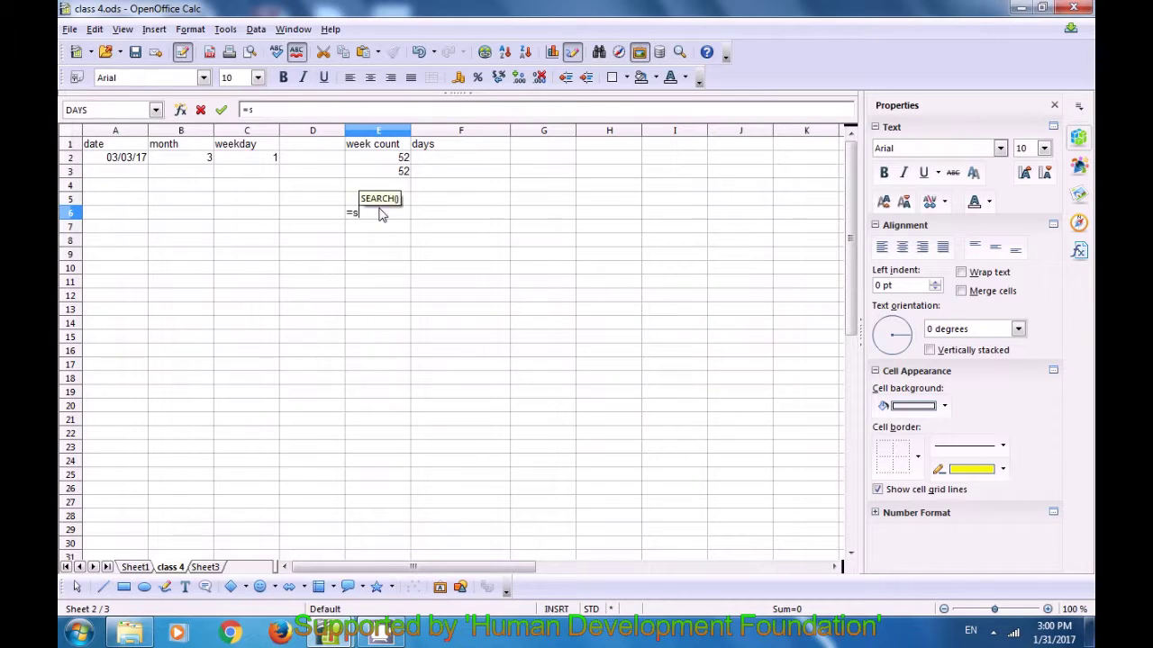
pyautogui.press('BackSpace')
pyautogui.write('date(')
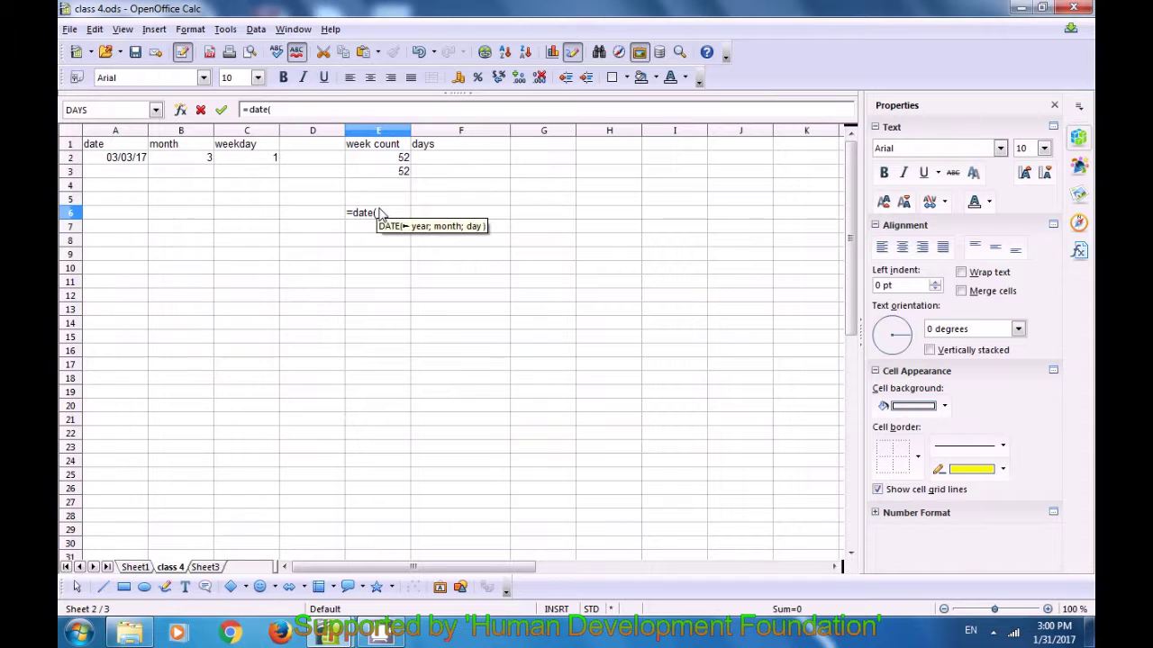
pyautogui.write('20')
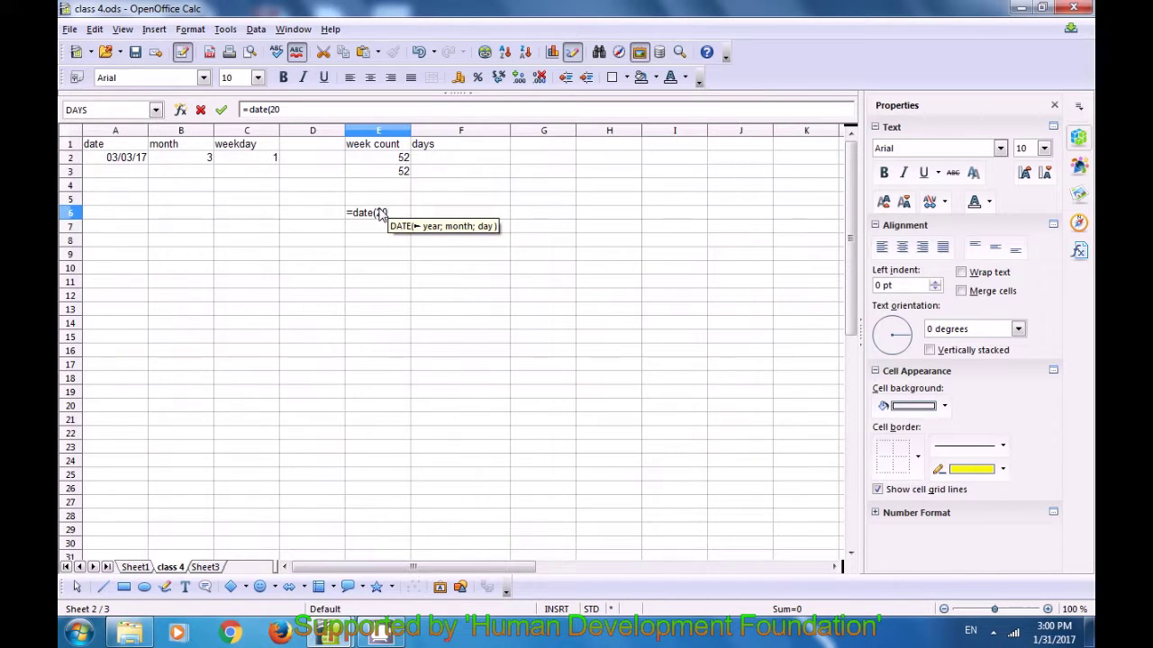
pyautogui.write('17;')
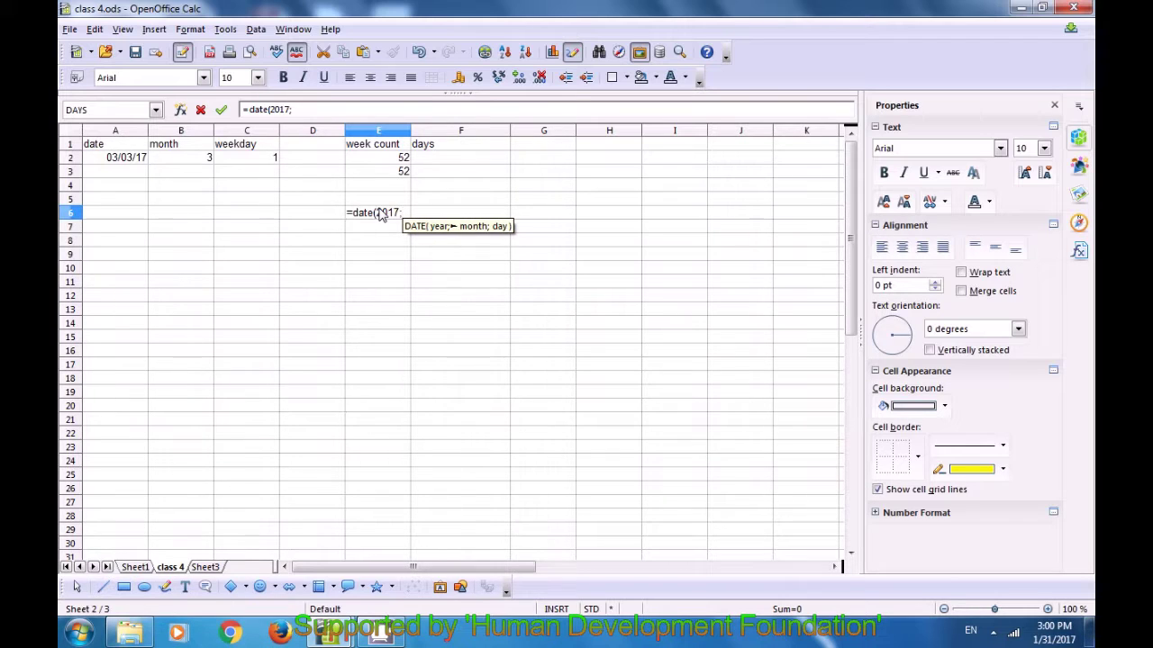
pyautogui.write('2;')
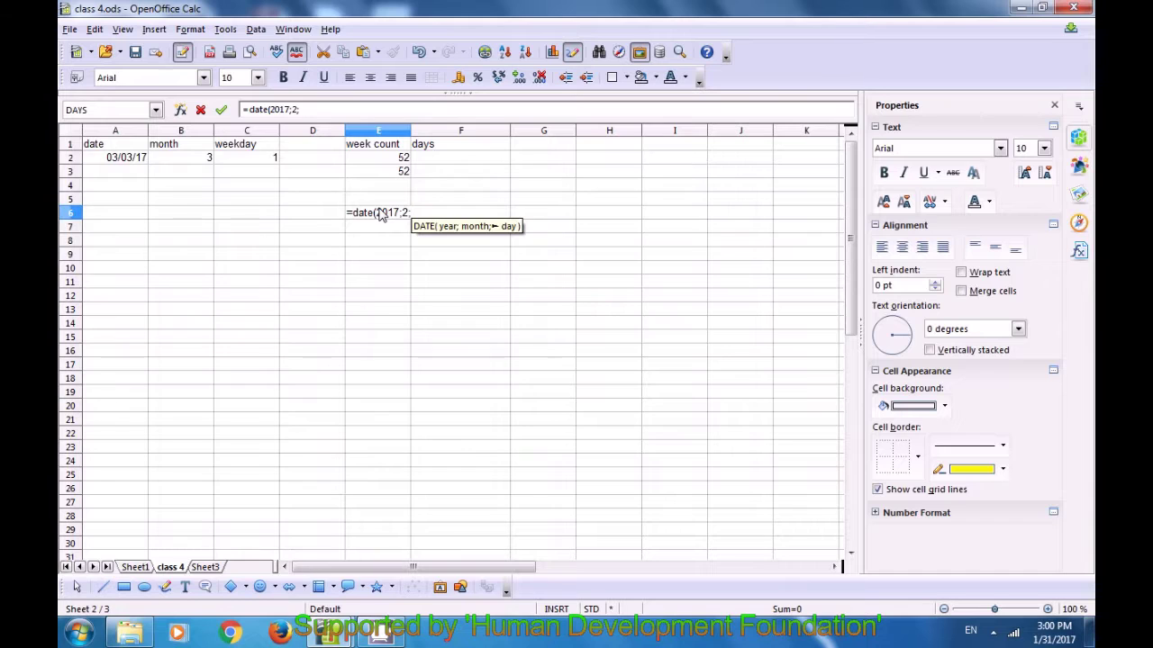
pyautogui.write('1')
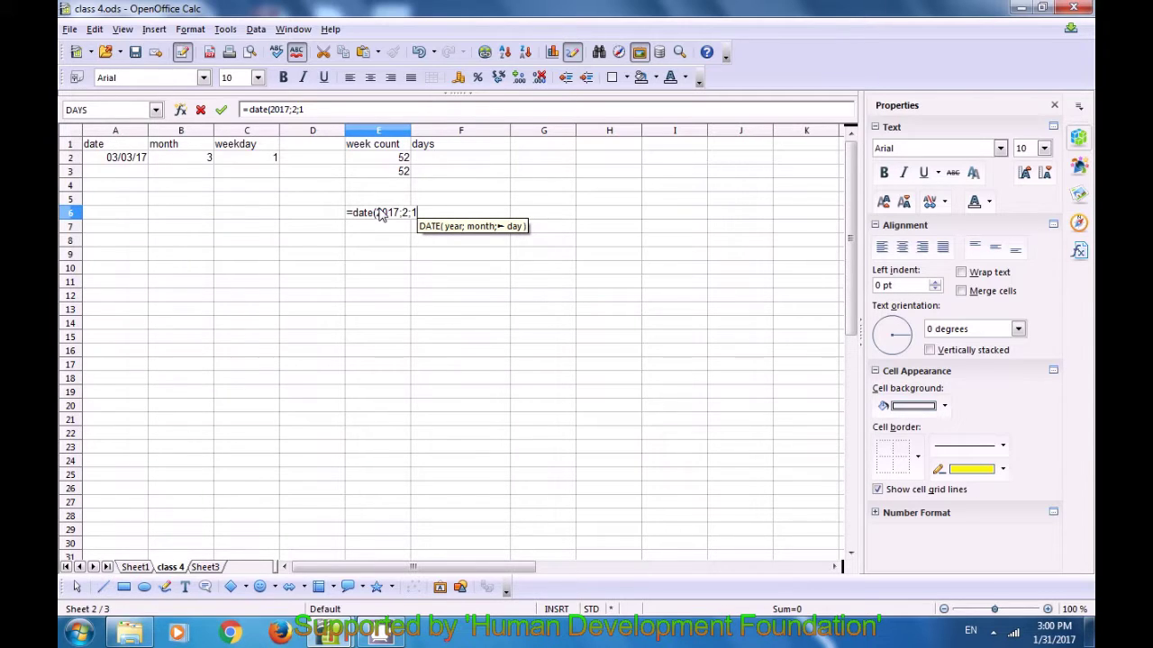
pyautogui.write('5')
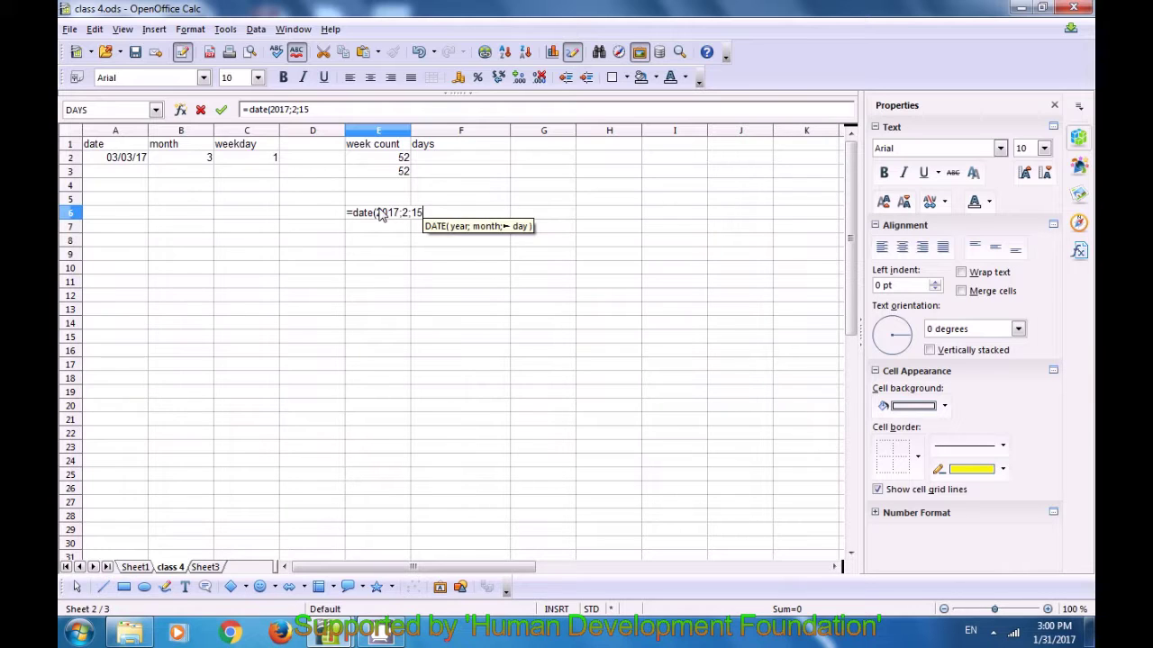
pyautogui.write(')')
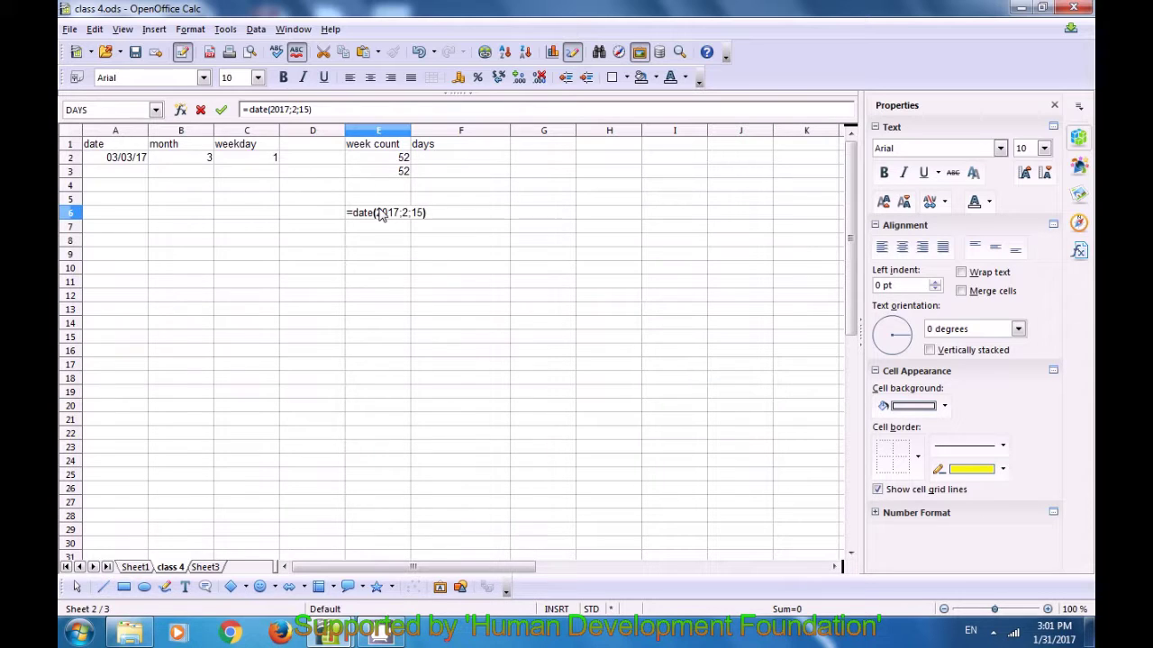
pyautogui.press('Return')
pyautogui.write('=')
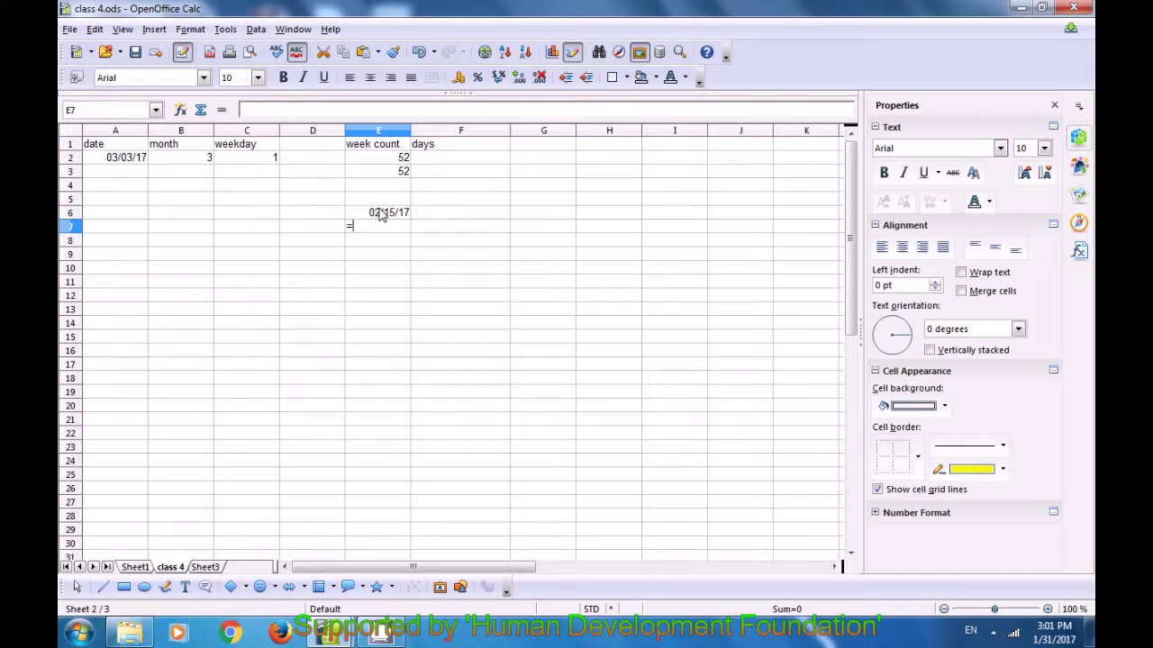
pyautogui.write('date(')
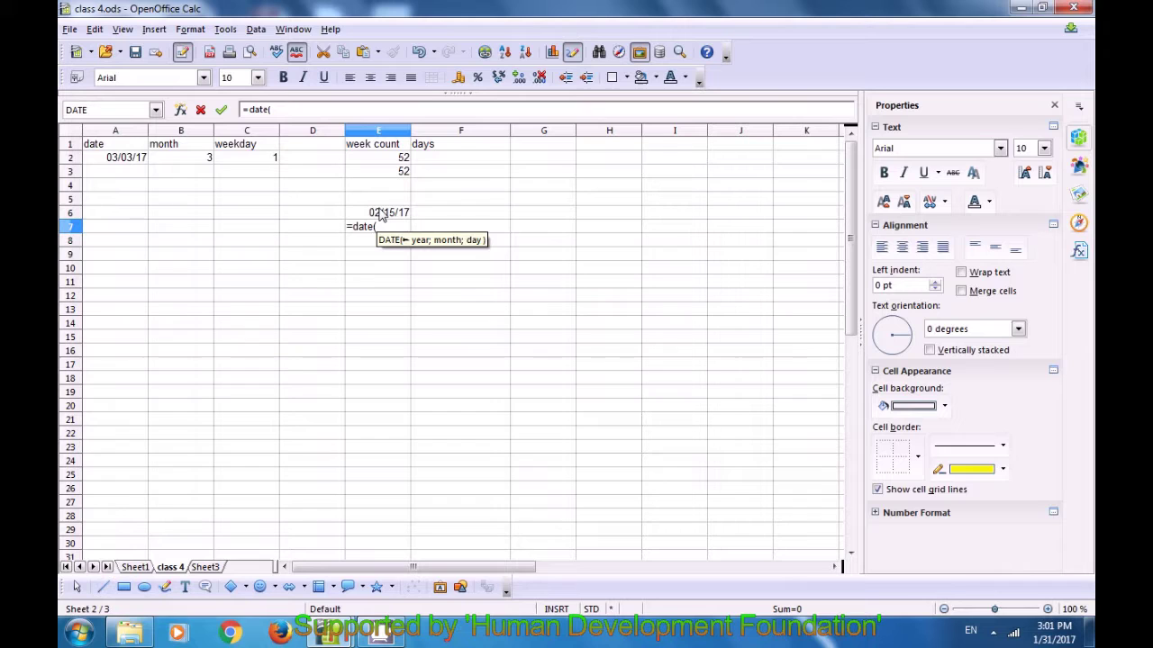
# Finish =date(2015;2;15) in E7, showing 02/15/15, and compare it with E6.
pyautogui.write('20')
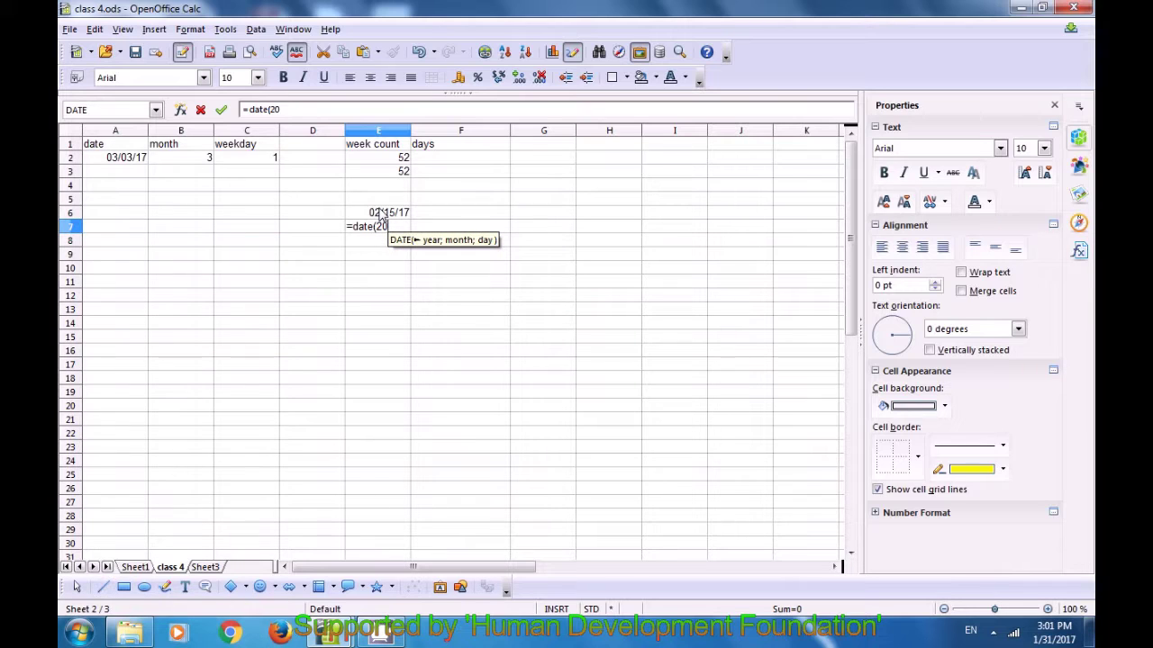
pyautogui.write('15;')
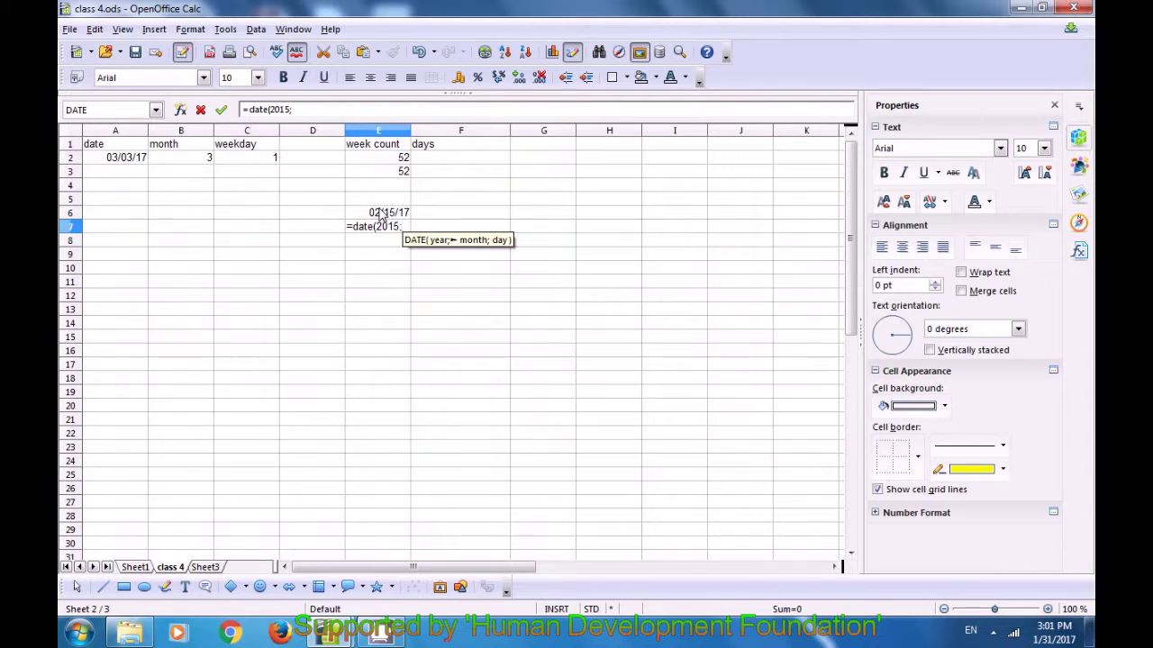
pyautogui.write('2;')
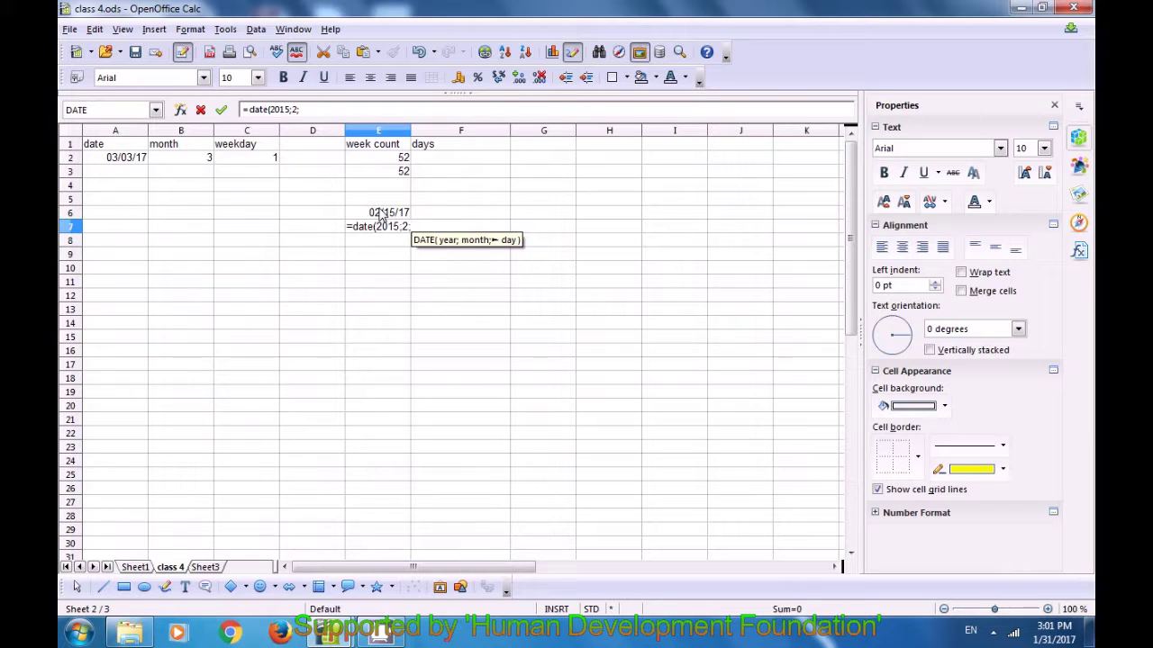
pyautogui.write('15')
pyautogui.click(380, 213)
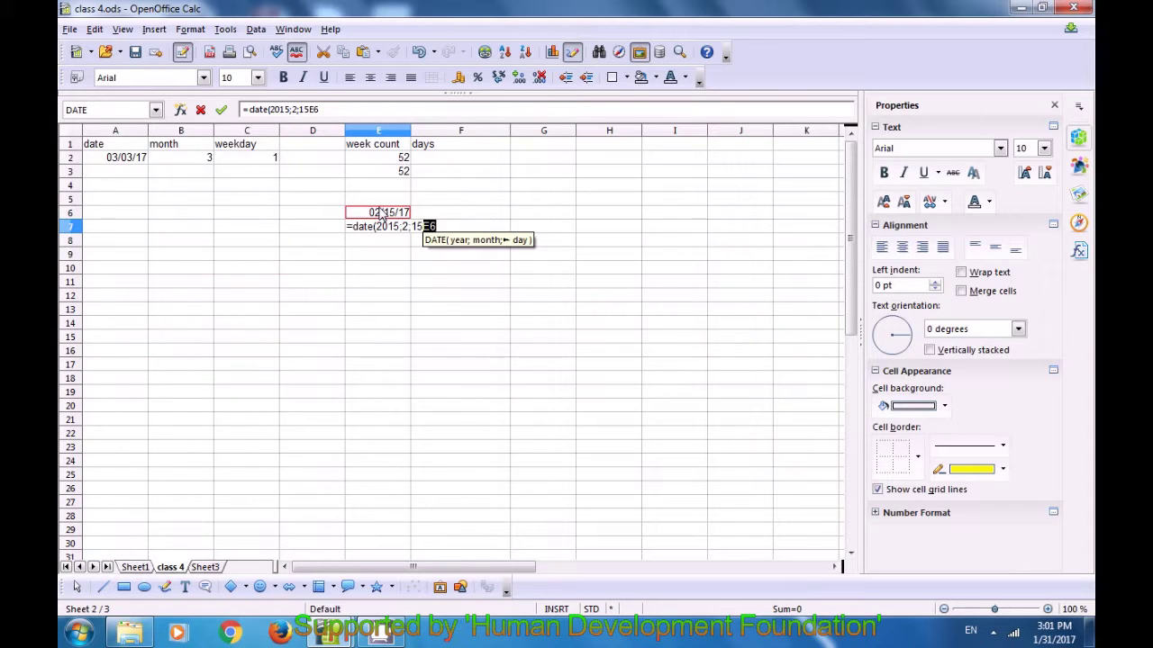
pyautogui.press('BackSpace')
pyautogui.write(')')
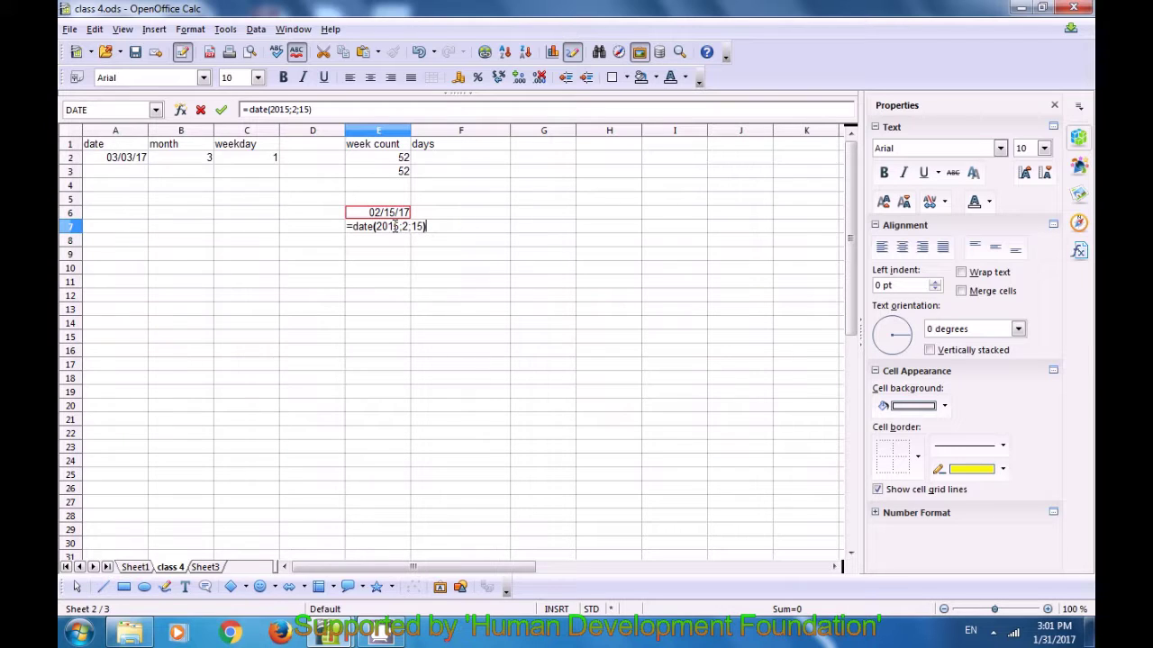
pyautogui.press('Return')
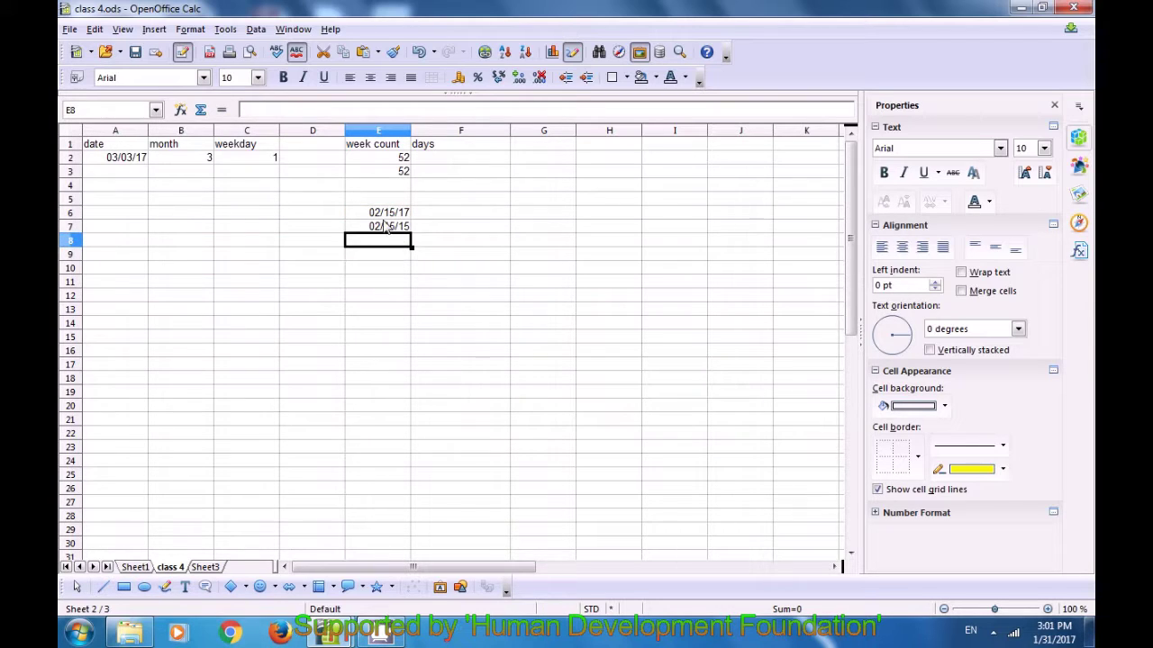
pyautogui.click(389, 227)
pyautogui.click(388, 214)
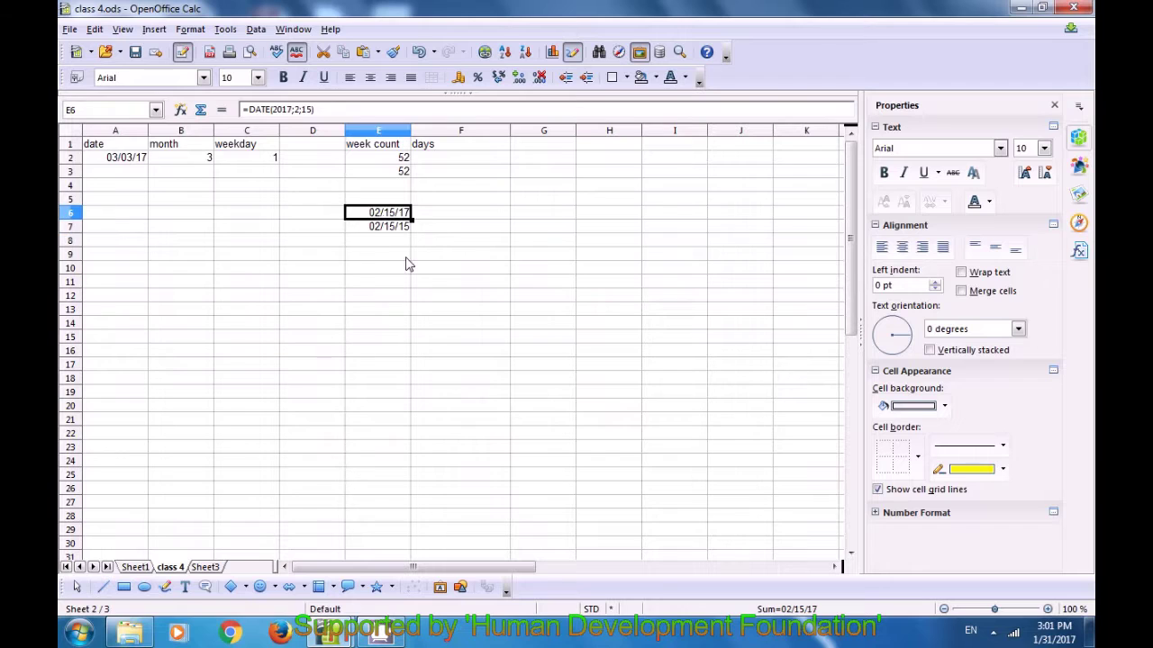
pyautogui.click(444, 158)
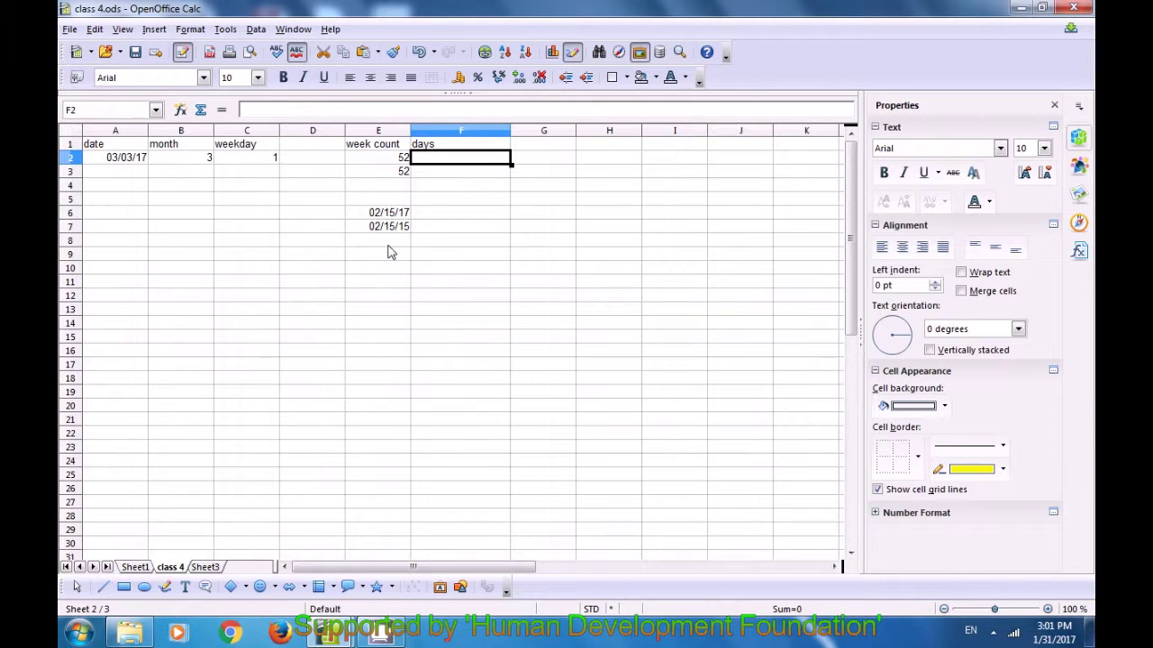
# Enter =DAYS(E6;E7) in F2 to get 731 days between the two dates.
pyautogui.write('=days')
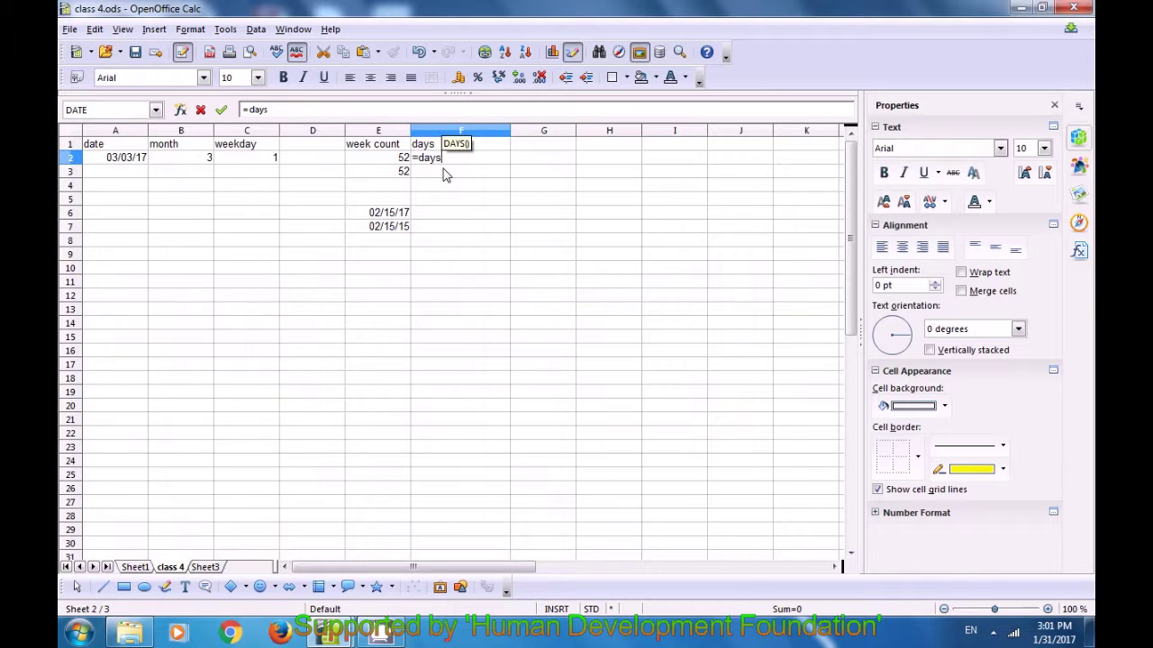
pyautogui.write('(')
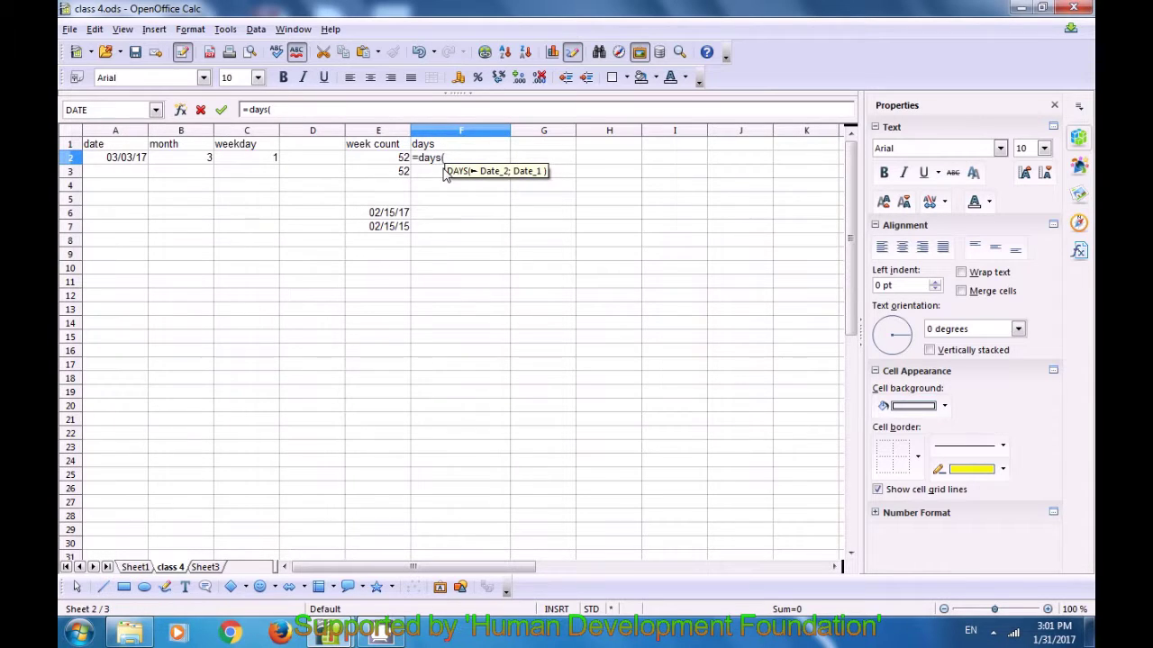
pyautogui.click(386, 216)
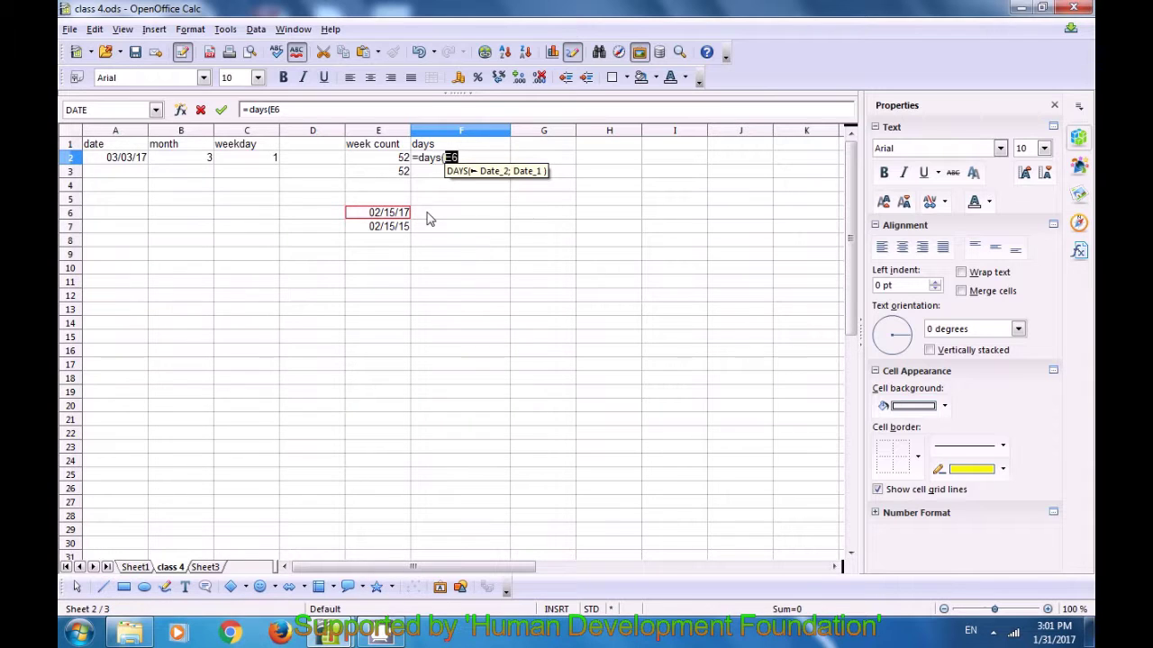
pyautogui.write(';')
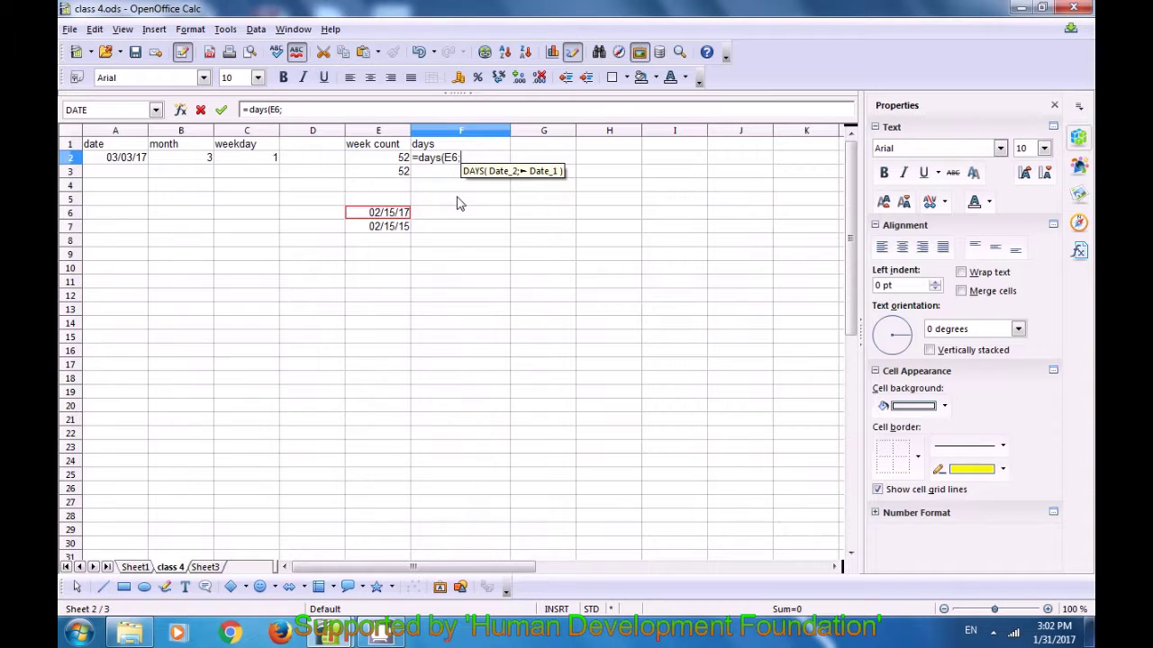
pyautogui.click(396, 226)
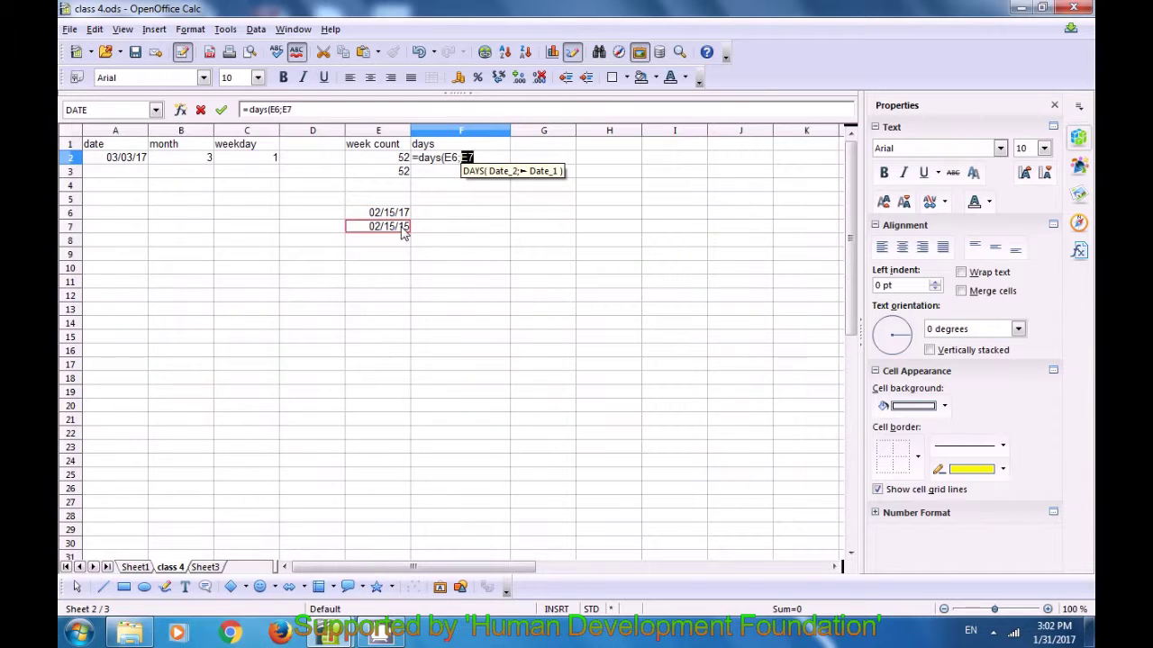
pyautogui.write(')')
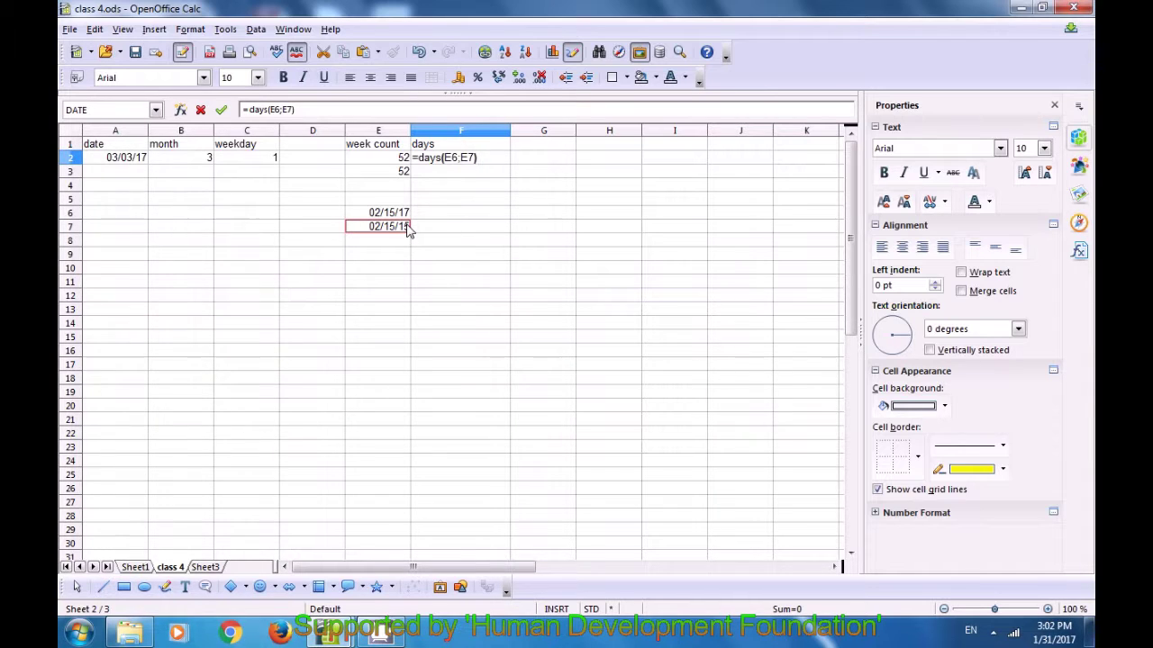
pyautogui.press('Return')
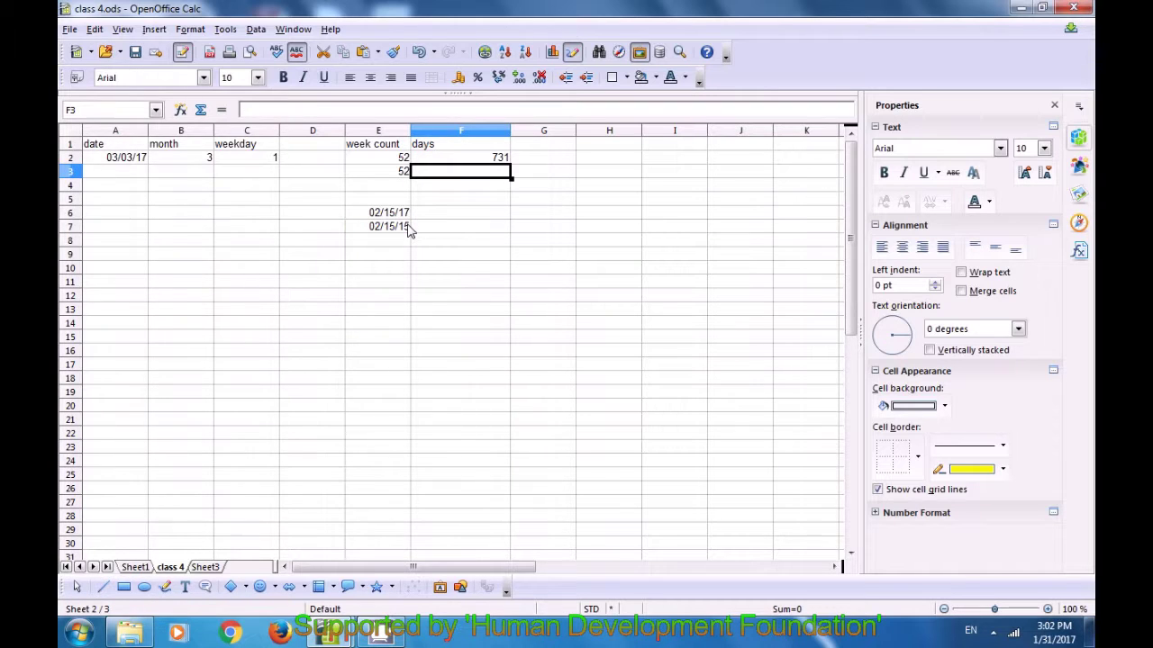
# Check the =DAYS(E6;E7) result in F2 against nearby cells, then open the Edit menu.
pyautogui.click(457, 161)
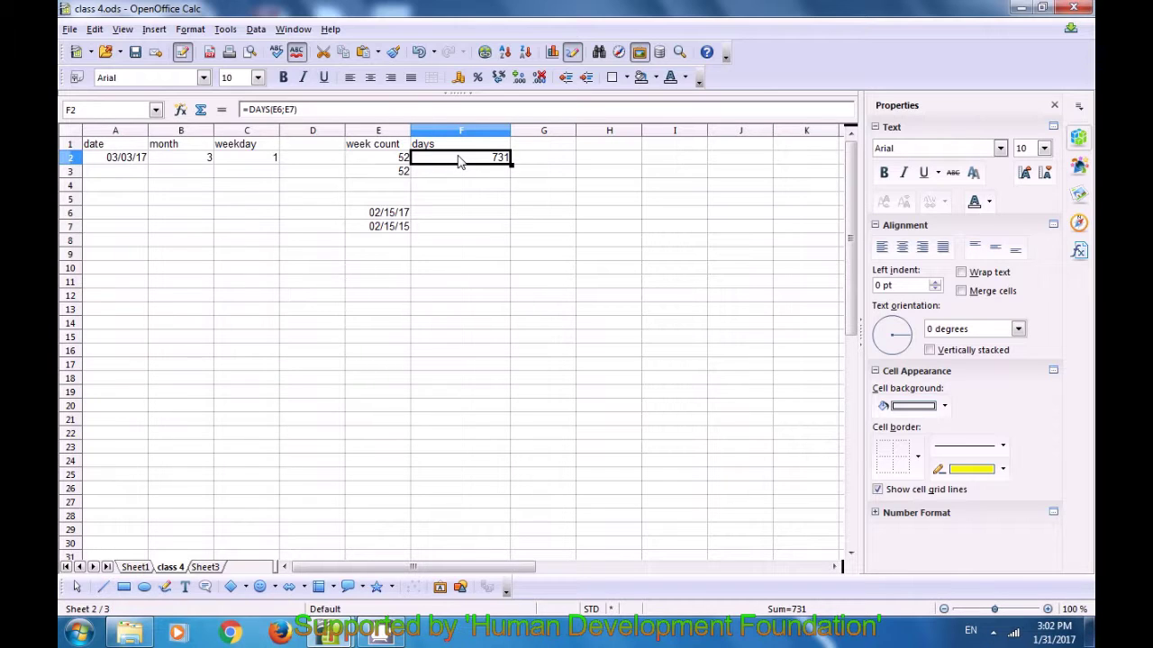
pyautogui.click(461, 175)
pyautogui.click(464, 160)
pyautogui.click(464, 225)
pyautogui.click(463, 214)
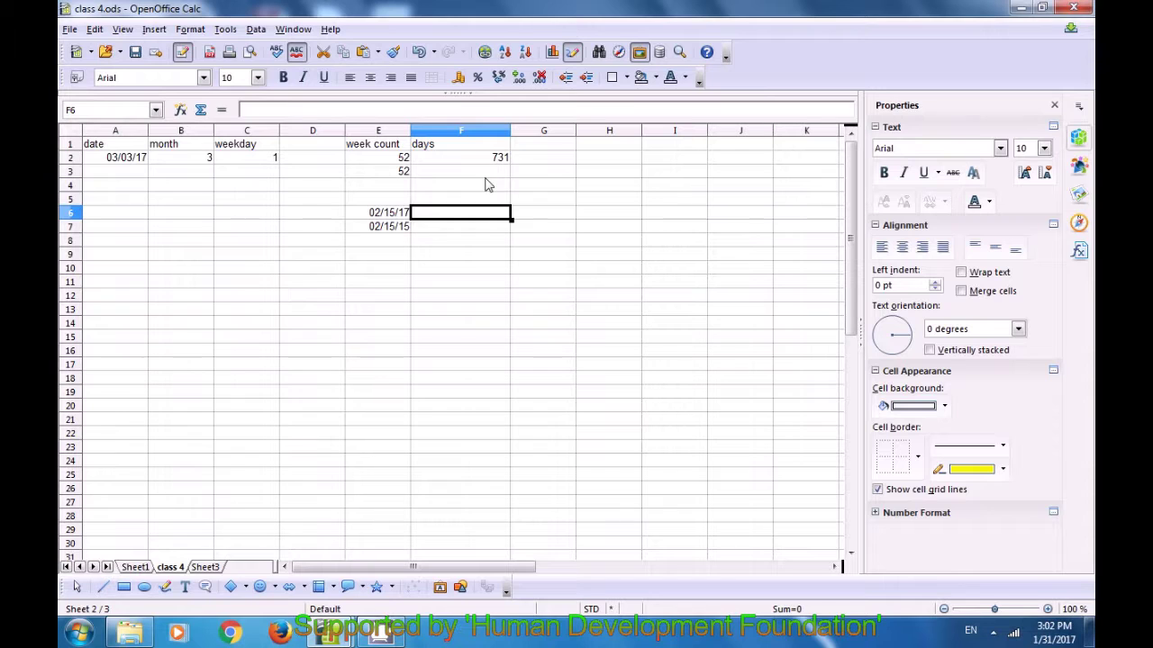
pyautogui.click(496, 161)
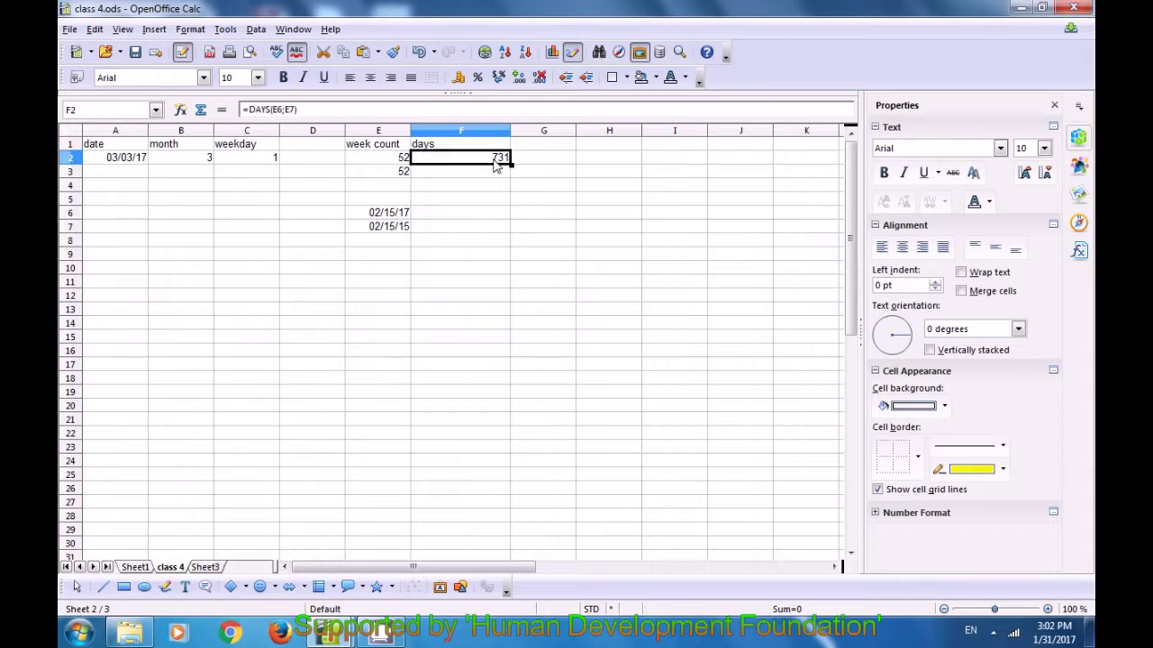
pyautogui.click(496, 219)
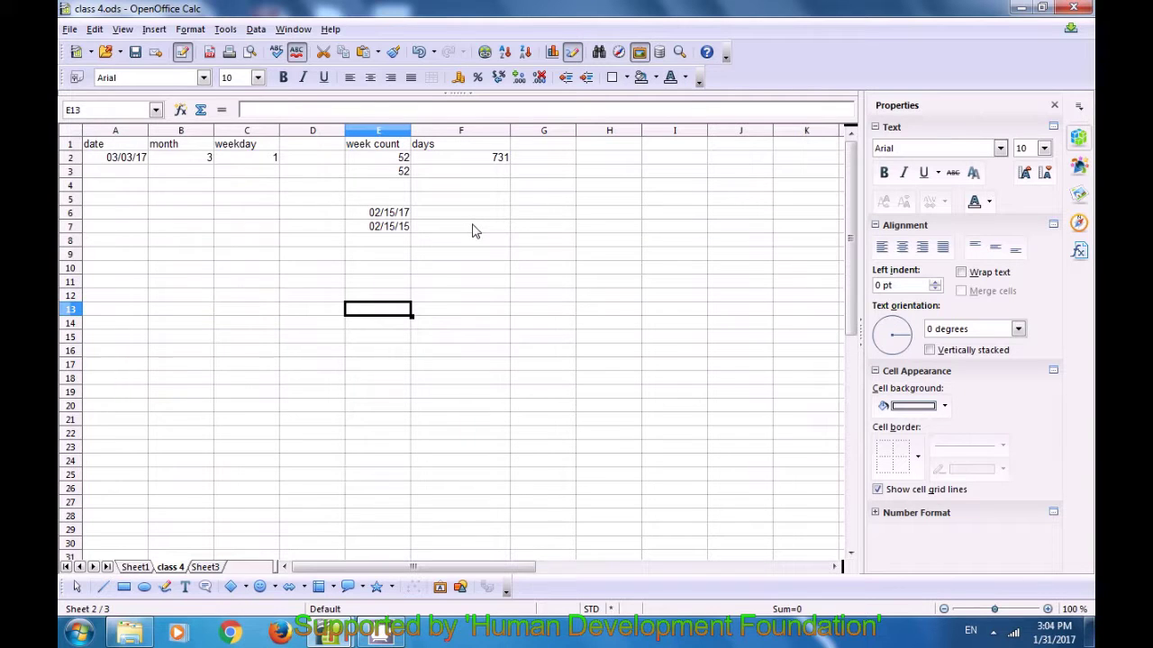
pyautogui.click(70, 31)
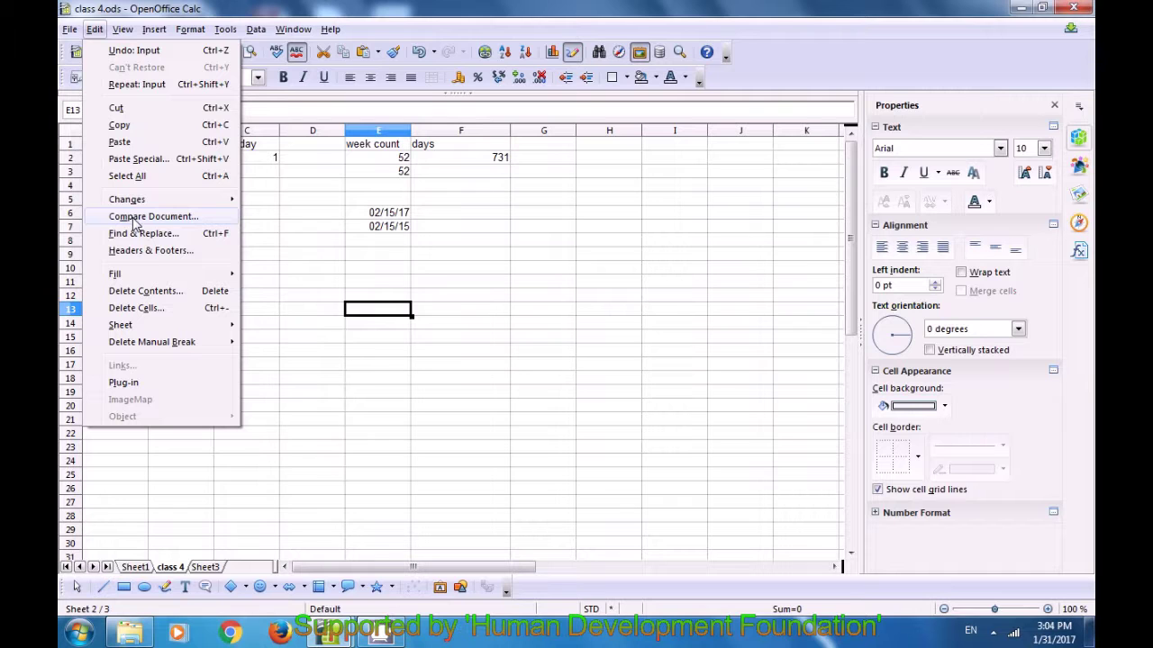
# Compare this spreadsheet against the helpline1 file with Compare Document.
pyautogui.click(133, 218)
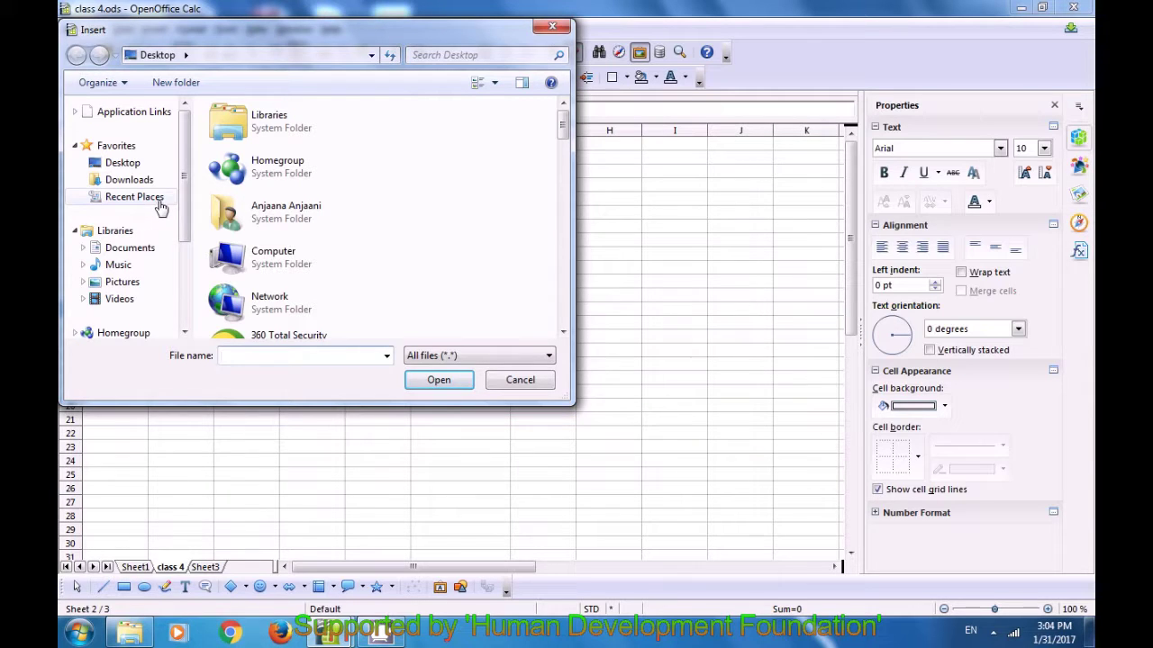
pyautogui.moveTo(564, 126); pyautogui.dragTo(538, 273)
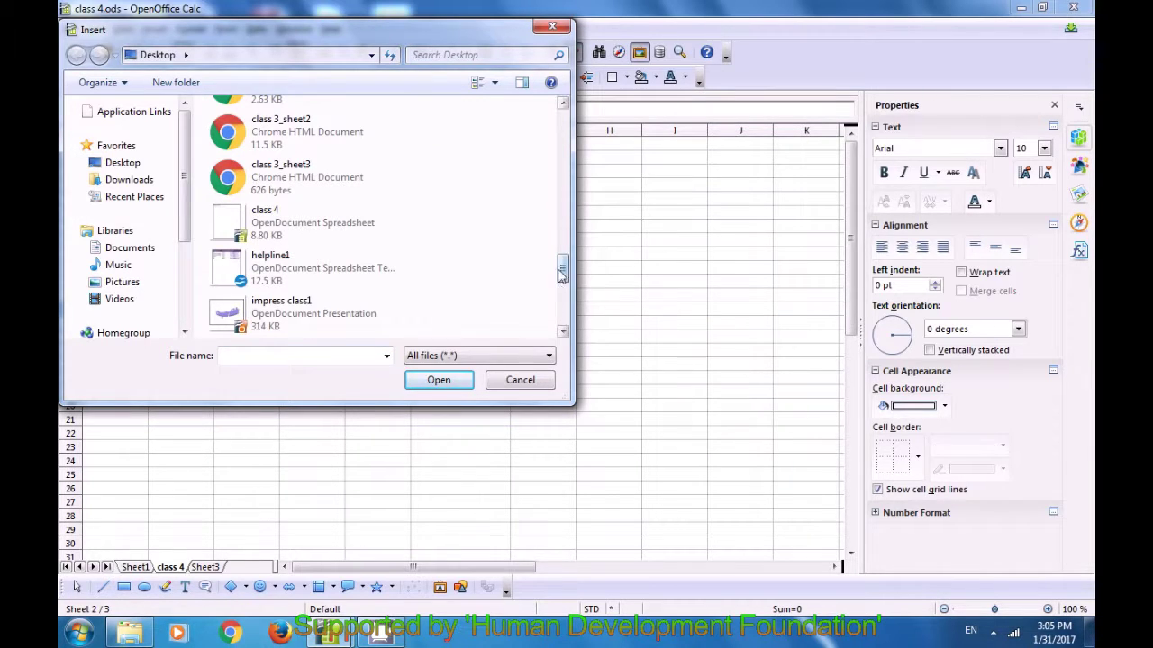
pyautogui.scroll(-3, 563, 293)
pyautogui.scroll(3, 554, 315)
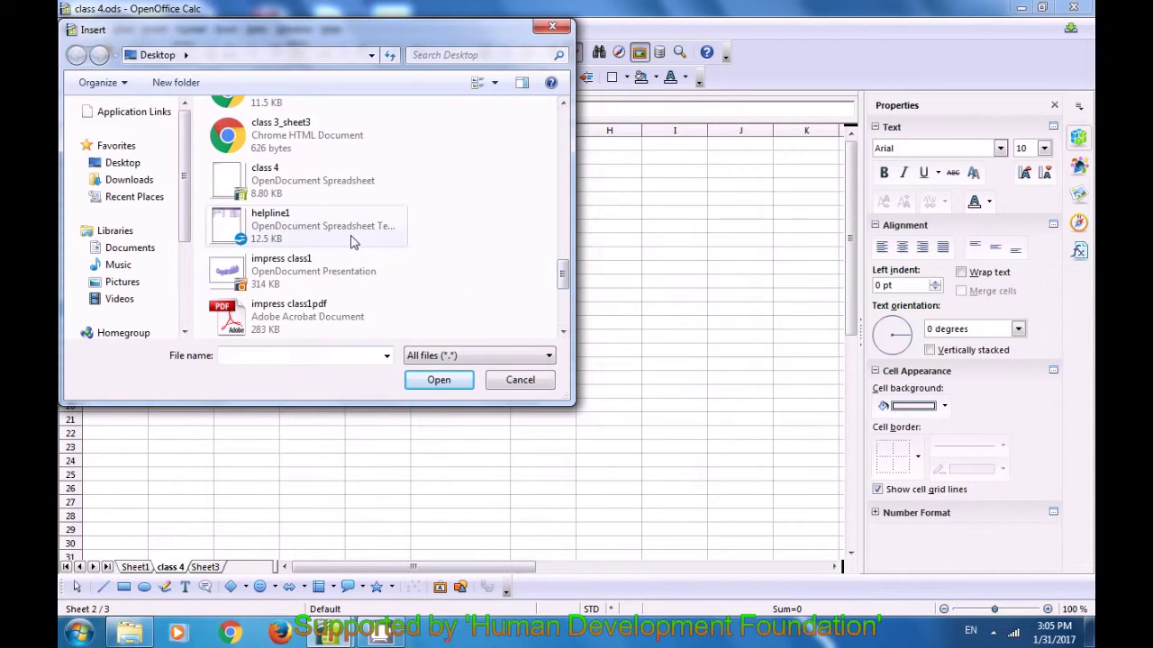
pyautogui.click(342, 237)
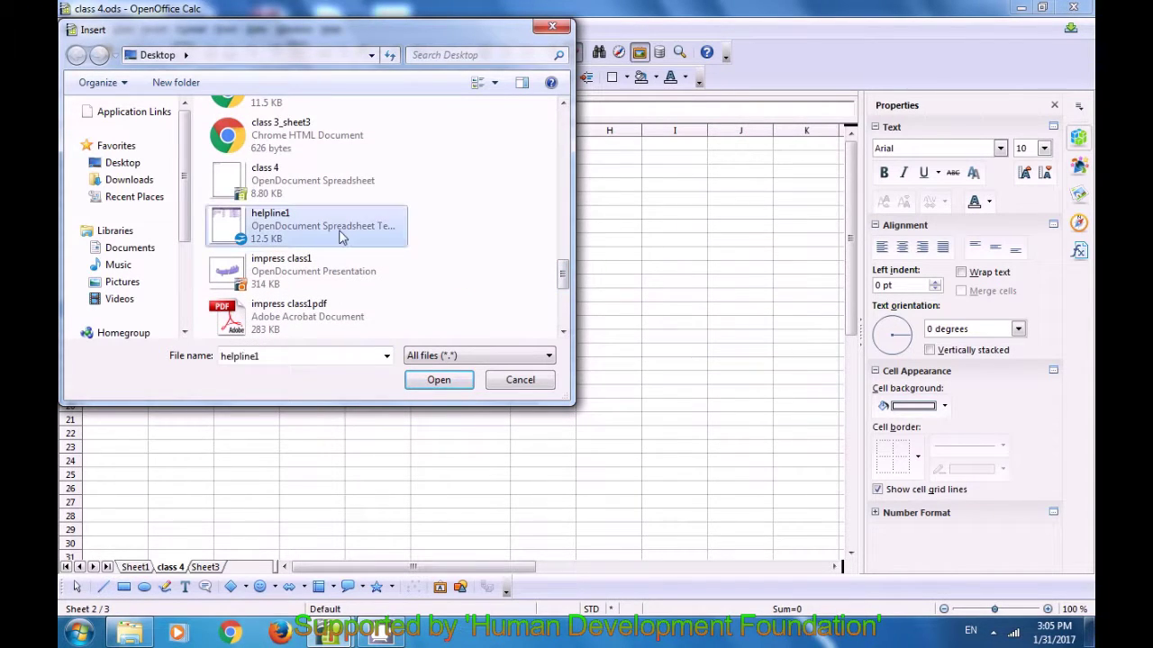
pyautogui.click(433, 383)
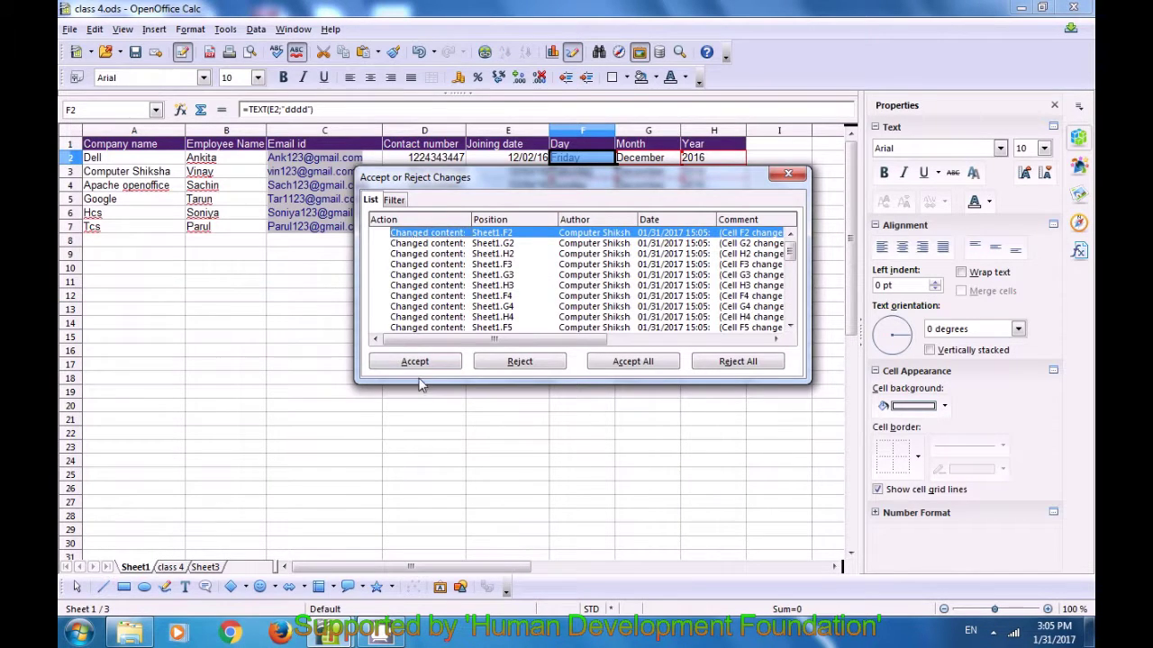
# Review the Sheet1 changes recorded in H2, H3, G4 and F5.
pyautogui.click(431, 255)
pyautogui.click(447, 286)
pyautogui.click(449, 307)
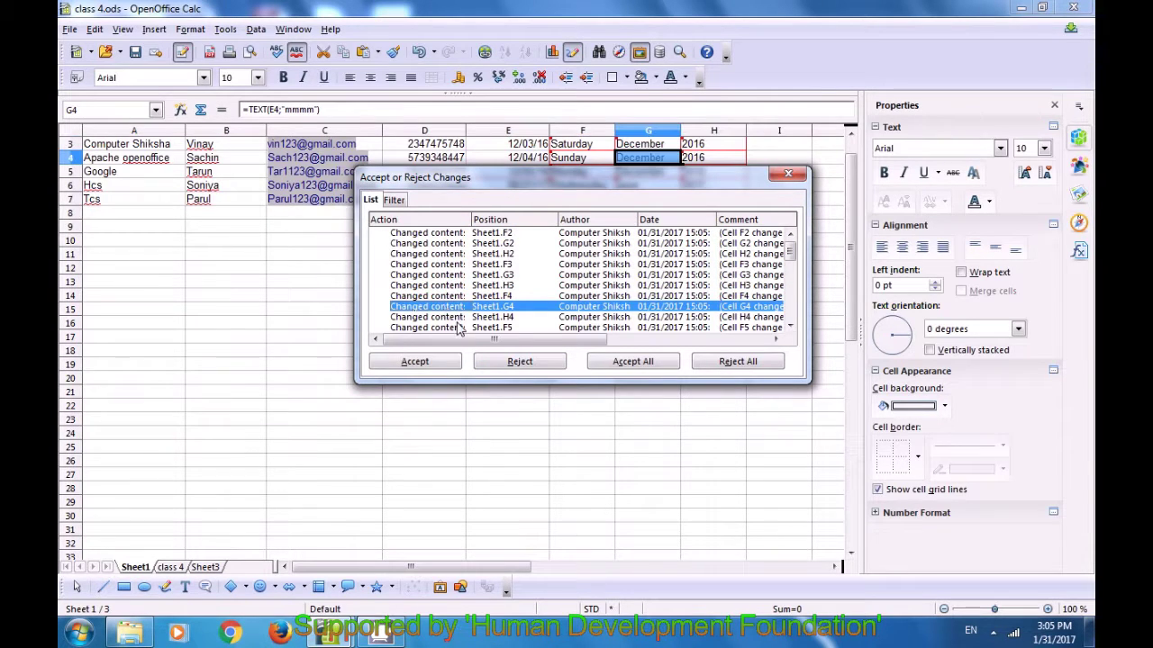
pyautogui.click(456, 328)
# Step through the class 4 changes in F2, E6, E2, B2 and C2, then close the review.
pyautogui.moveTo(790, 250); pyautogui.dragTo(789, 326)
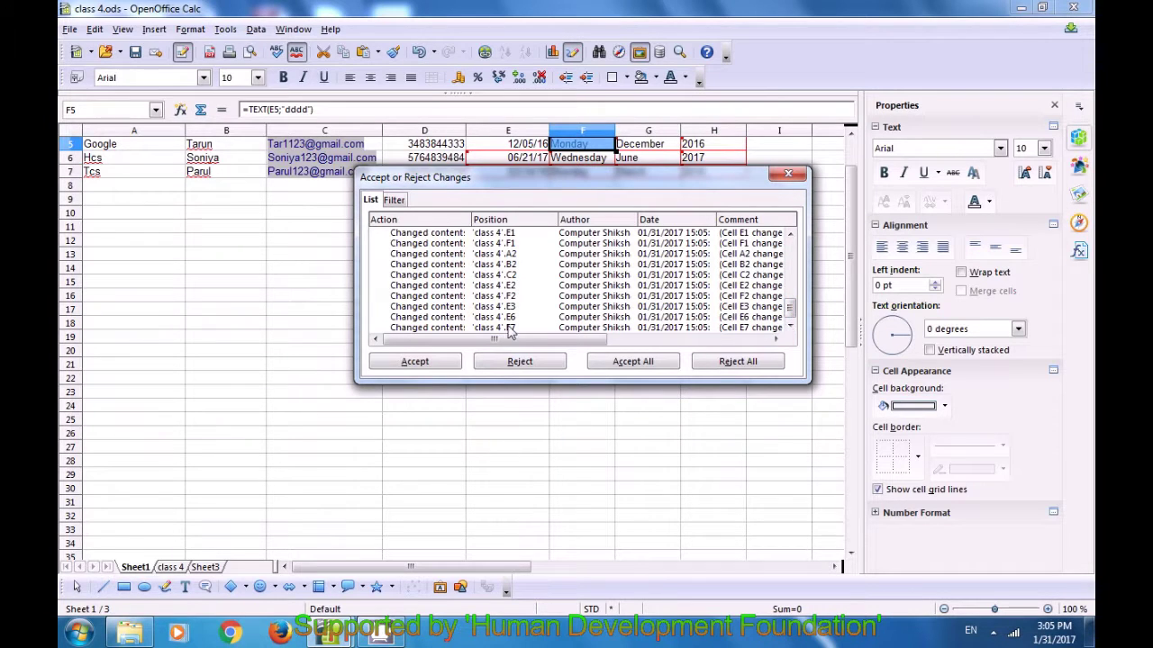
pyautogui.click(440, 296)
pyautogui.click(453, 317)
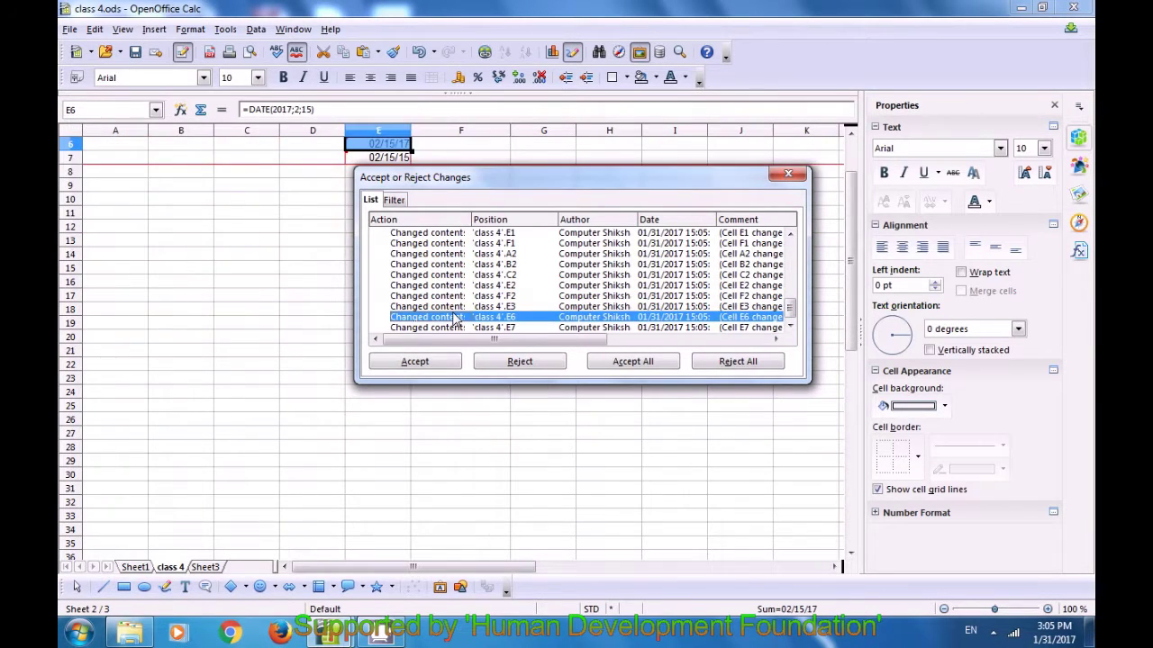
pyautogui.click(442, 296)
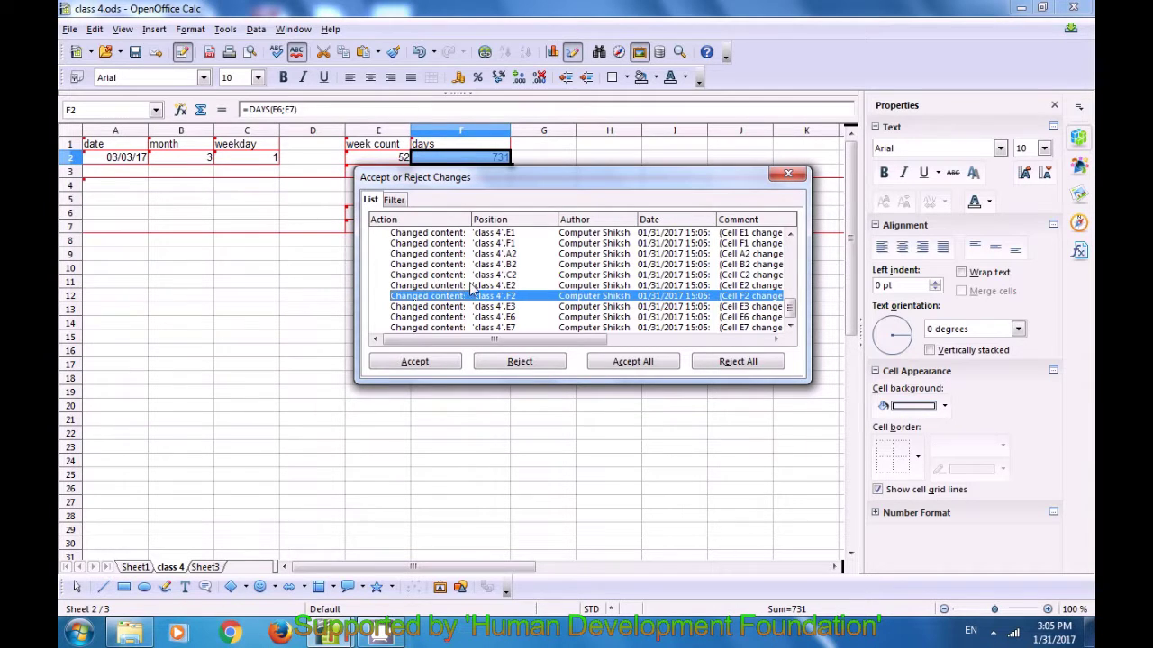
pyautogui.click(470, 285)
pyautogui.click(492, 320)
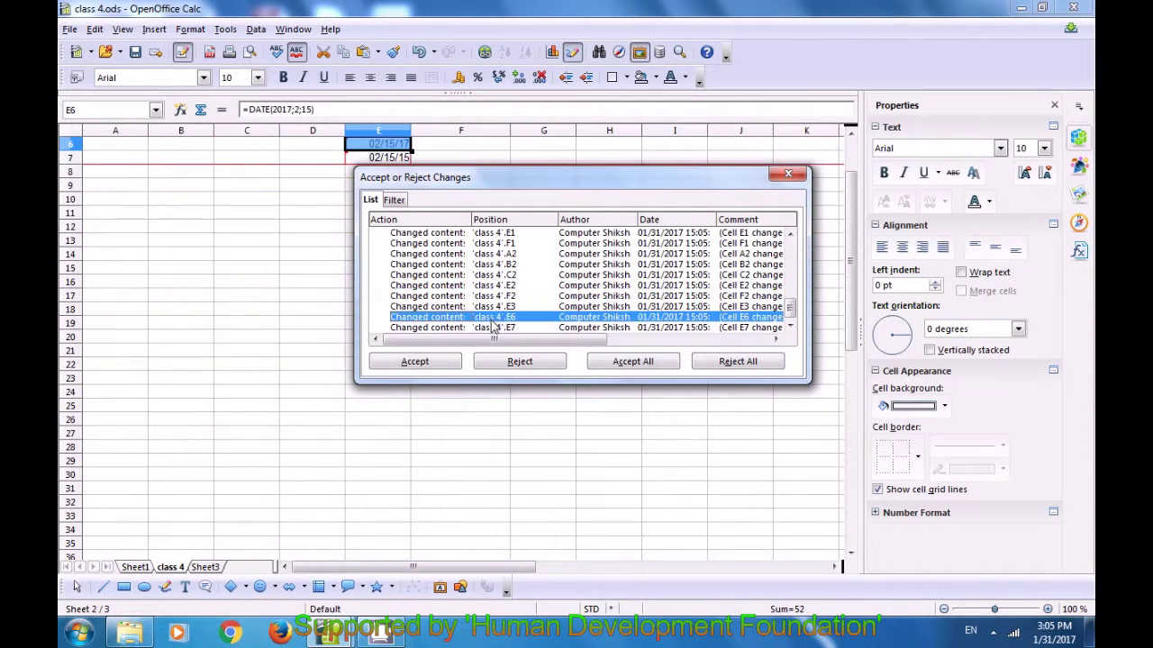
pyautogui.click(585, 265)
pyautogui.click(605, 318)
pyautogui.click(586, 274)
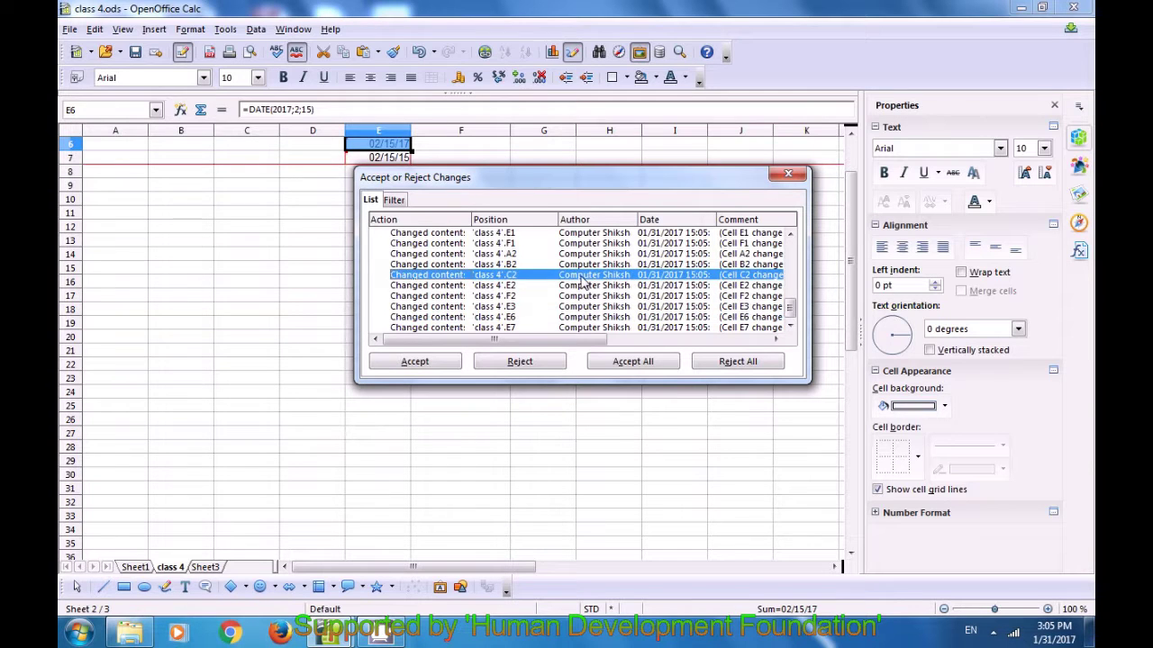
pyautogui.click(787, 174)
pyautogui.click(457, 292)
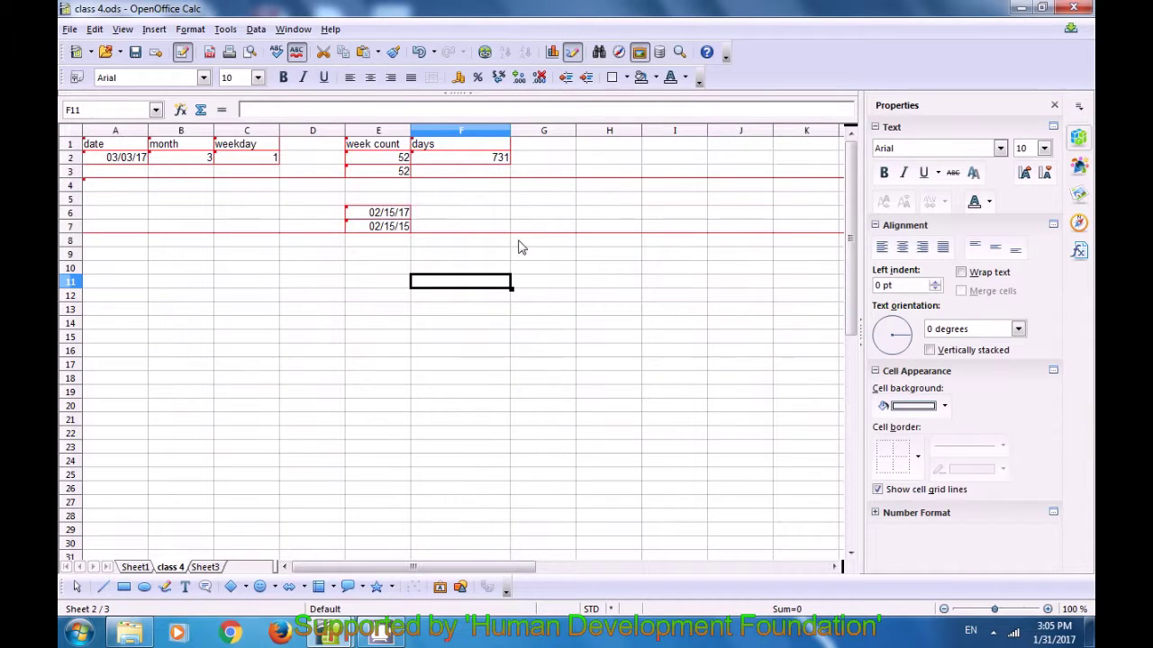
# Enter 12 in cell E10 of class 4, replacing a stray 'h', and verify it.
pyautogui.click(364, 270)
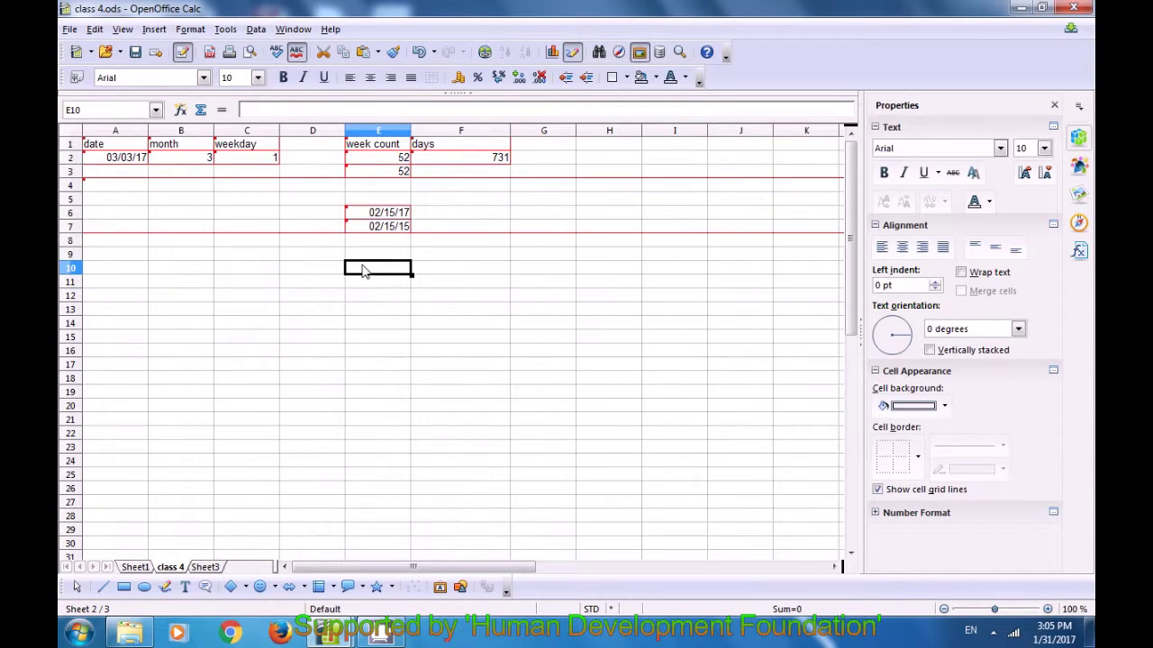
pyautogui.write('h')
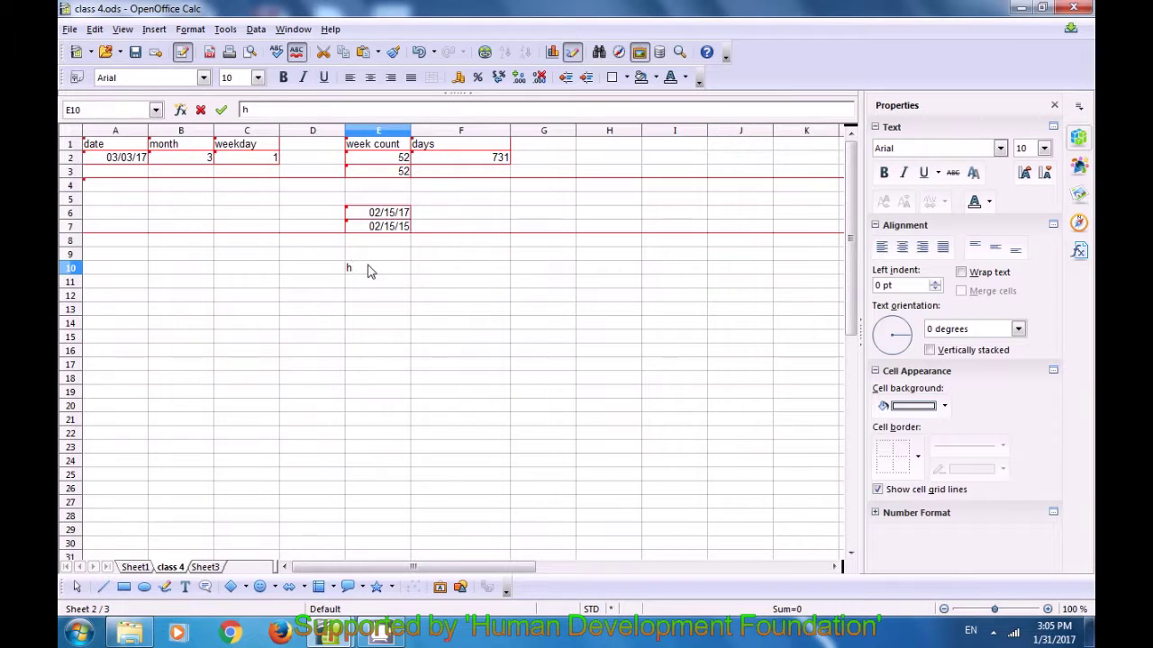
pyautogui.press('BackSpace')
pyautogui.write('12')
pyautogui.click(420, 275)
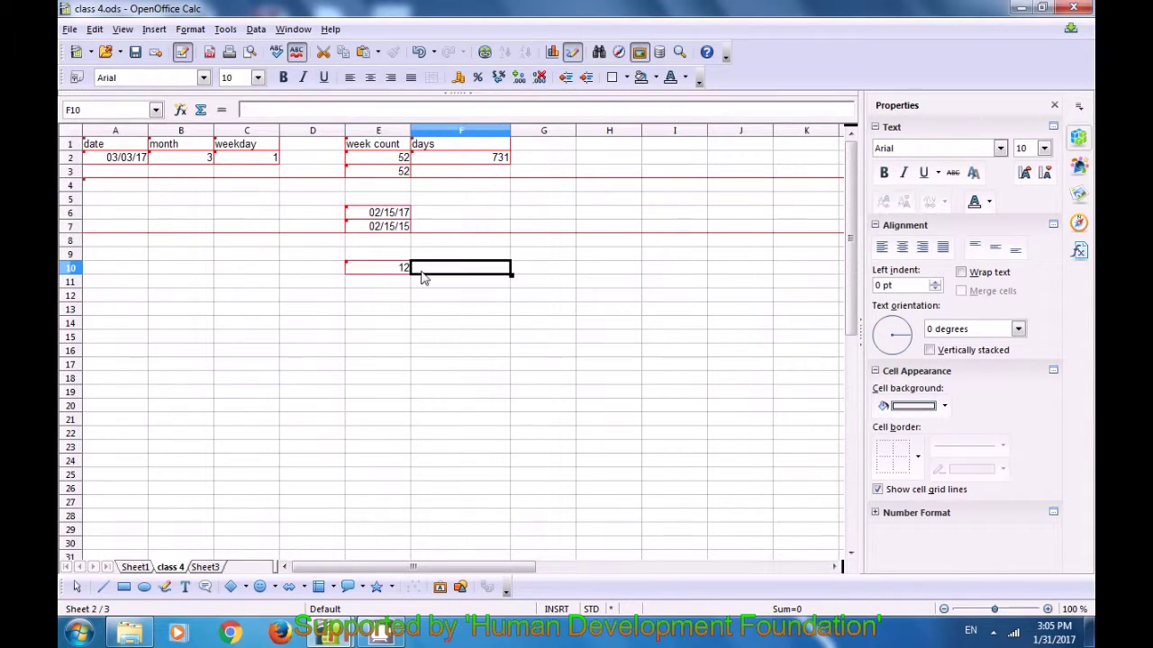
pyautogui.click(399, 307)
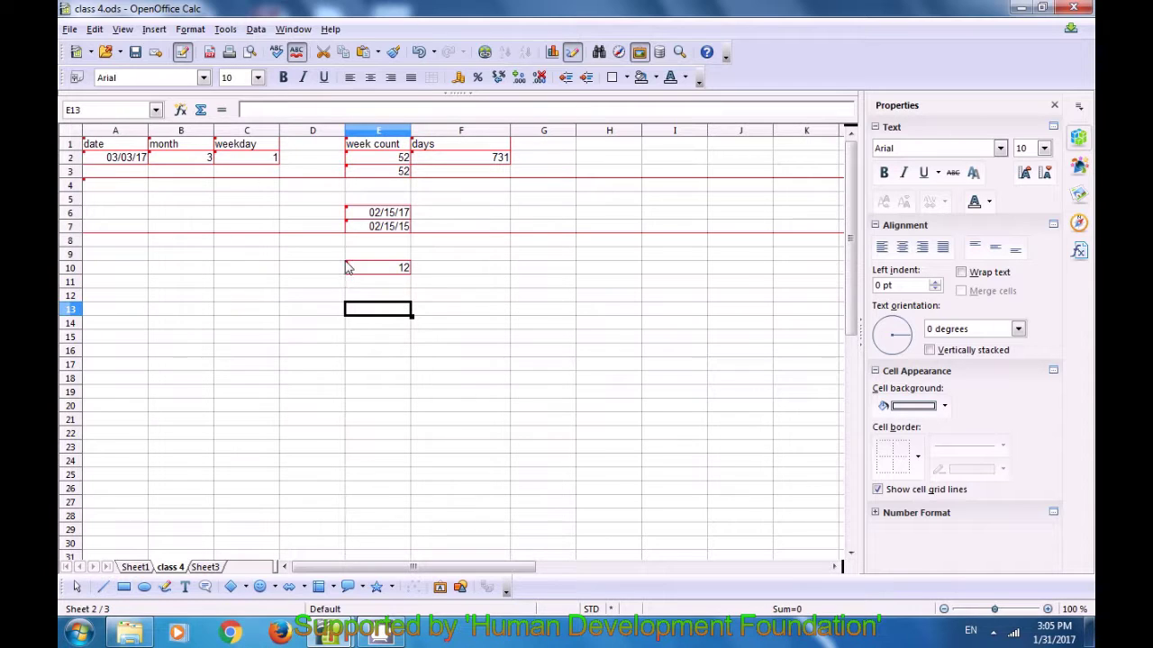
pyautogui.click(361, 275)
pyautogui.click(440, 274)
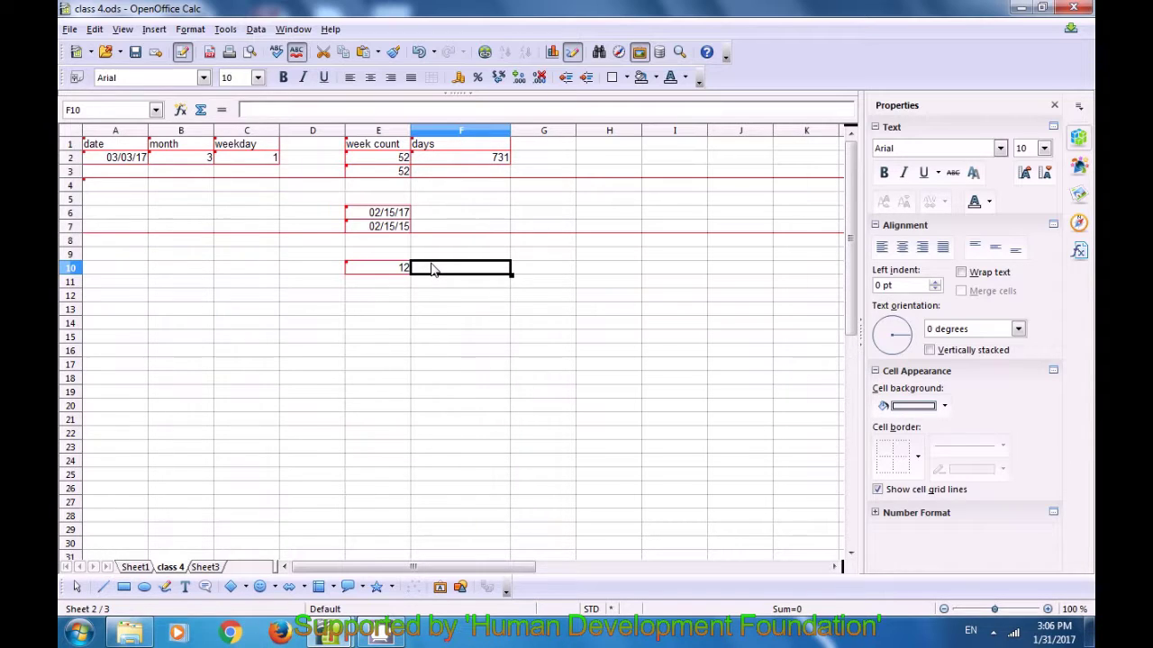
pyautogui.click(398, 273)
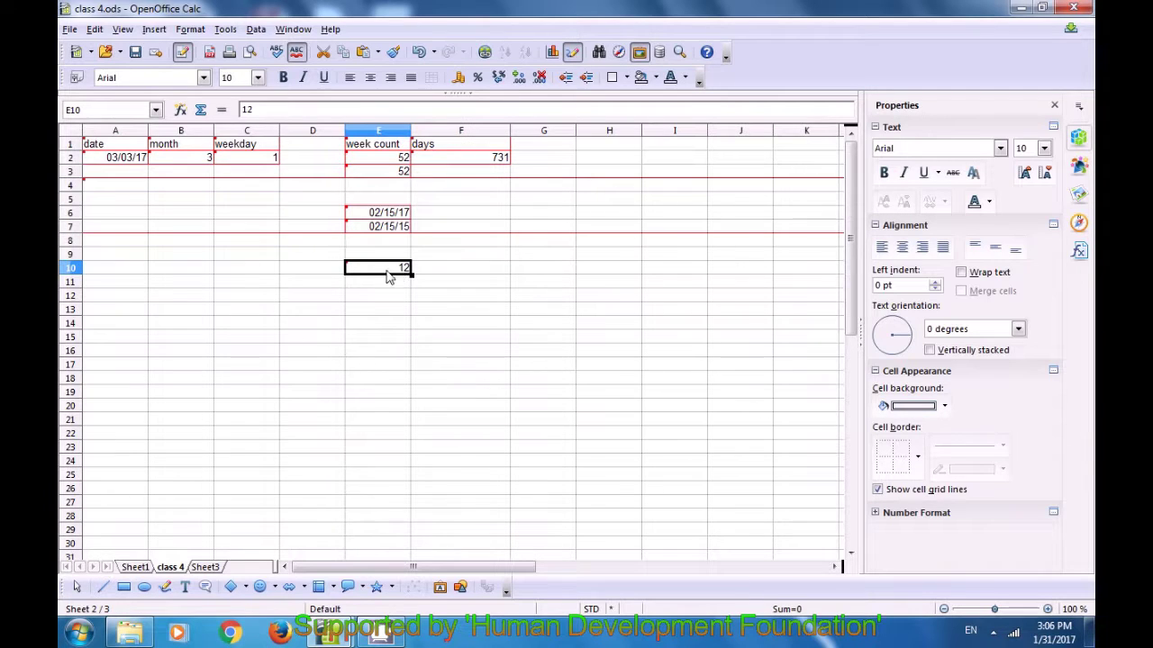
pyautogui.click(445, 276)
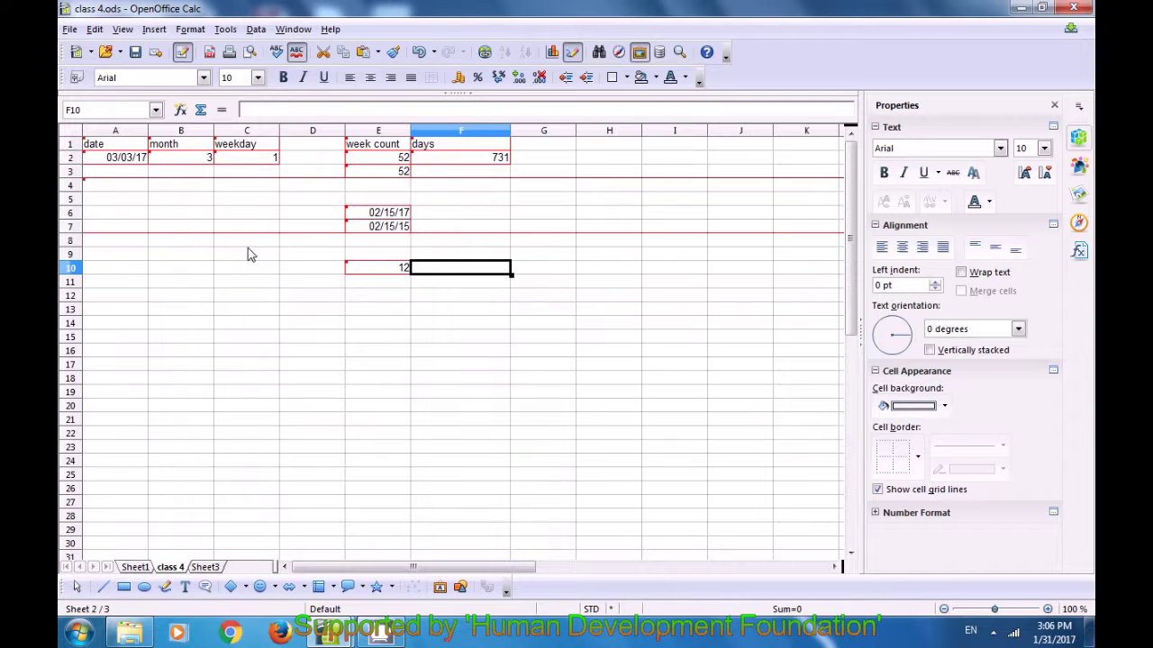
# Switch to Sheet1 and inspect the day formula in F7 and joining date in E7.
pyautogui.click(140, 568)
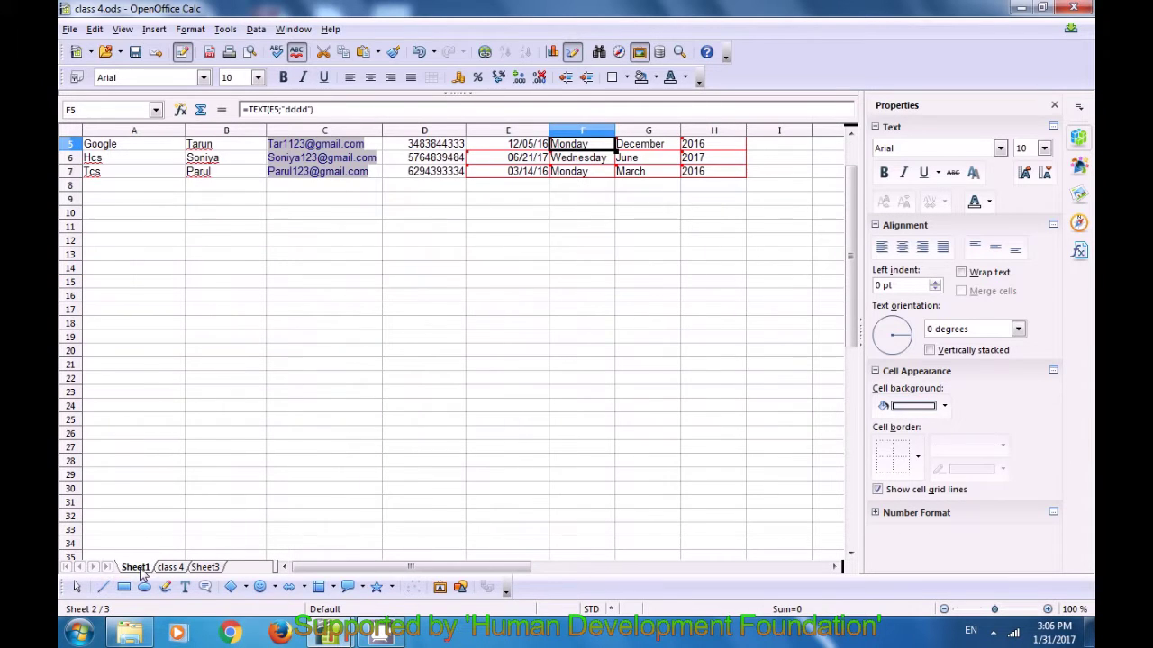
pyautogui.click(159, 163)
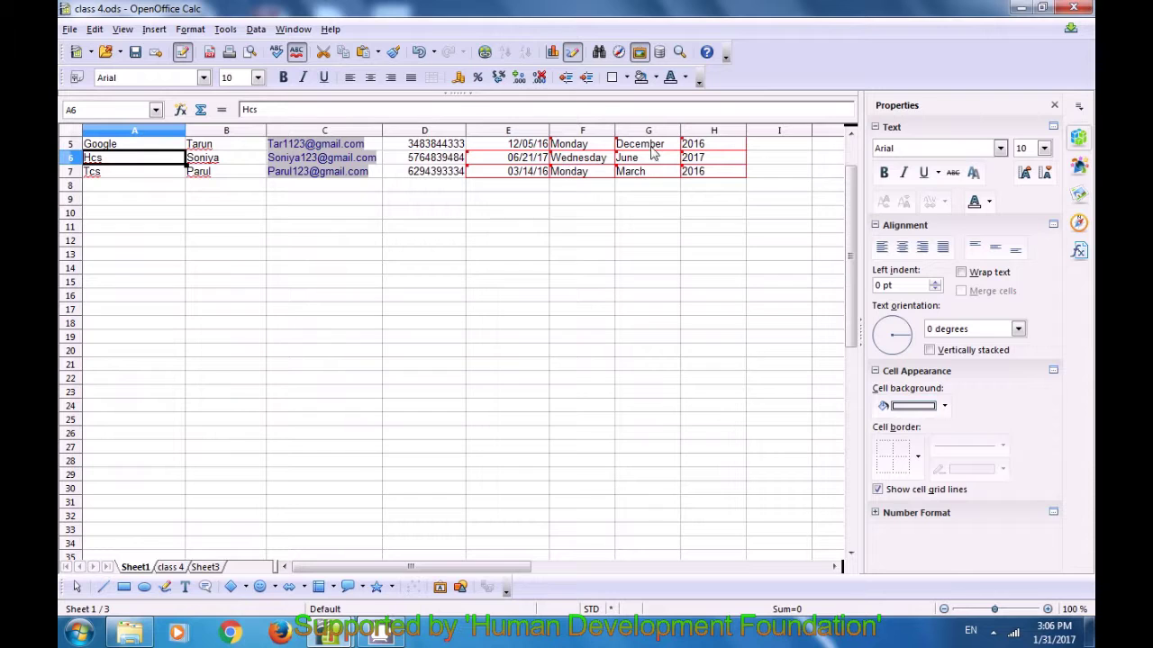
pyautogui.click(433, 252)
pyautogui.scroll(2, 388, 258)
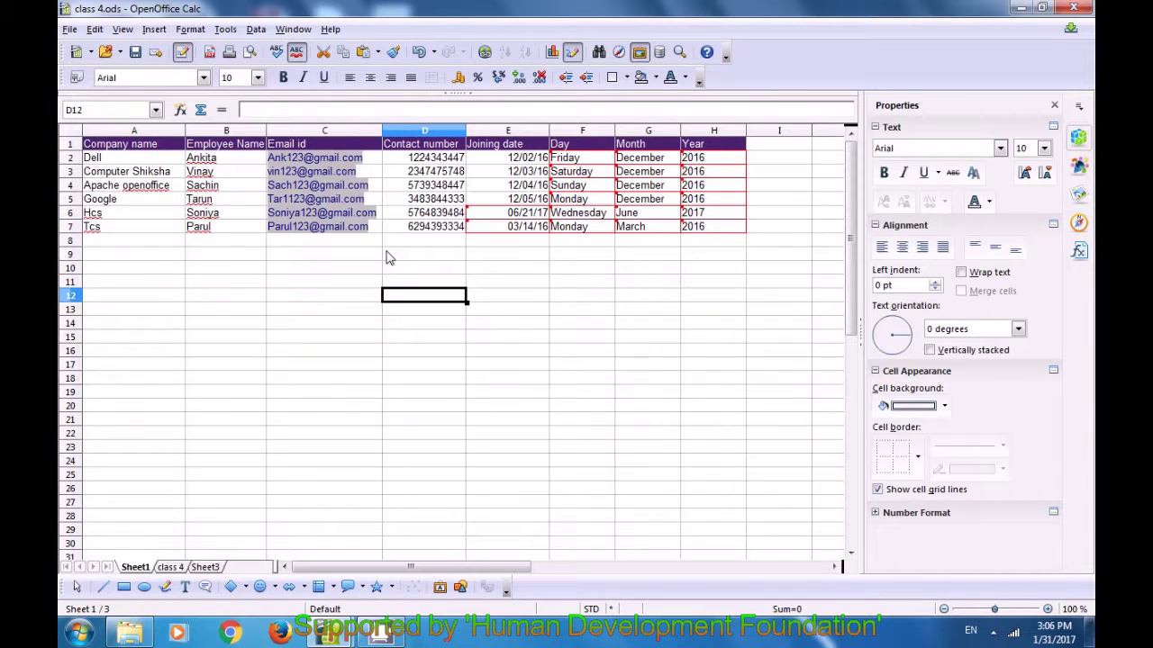
pyautogui.click(322, 260)
pyautogui.click(560, 231)
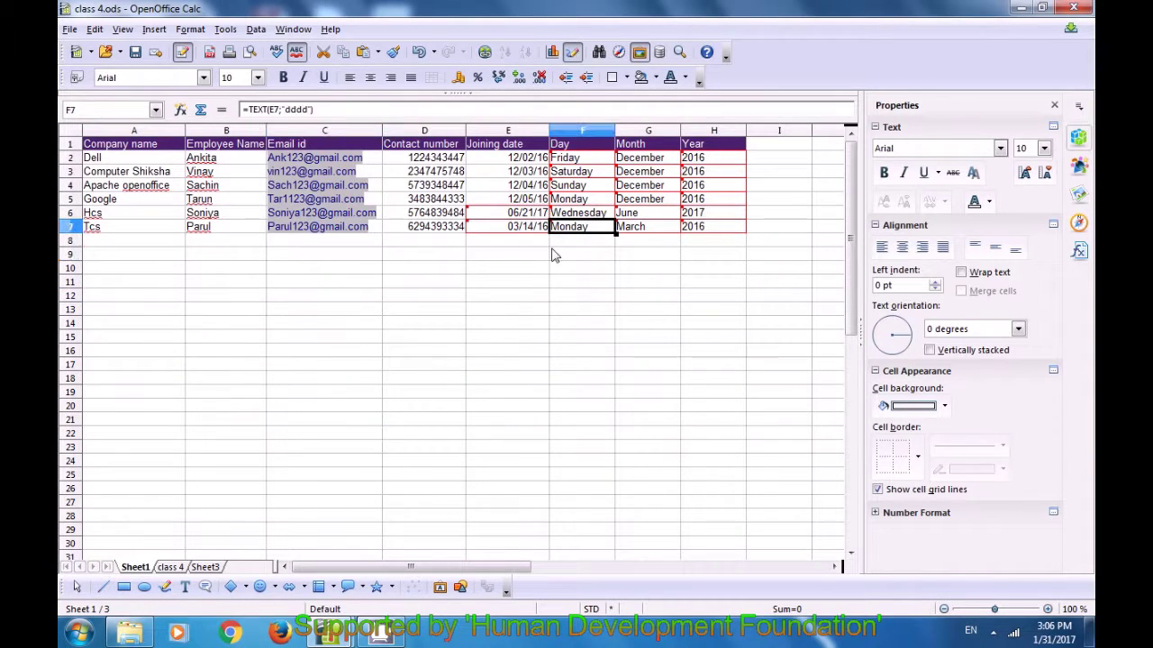
pyautogui.click(520, 267)
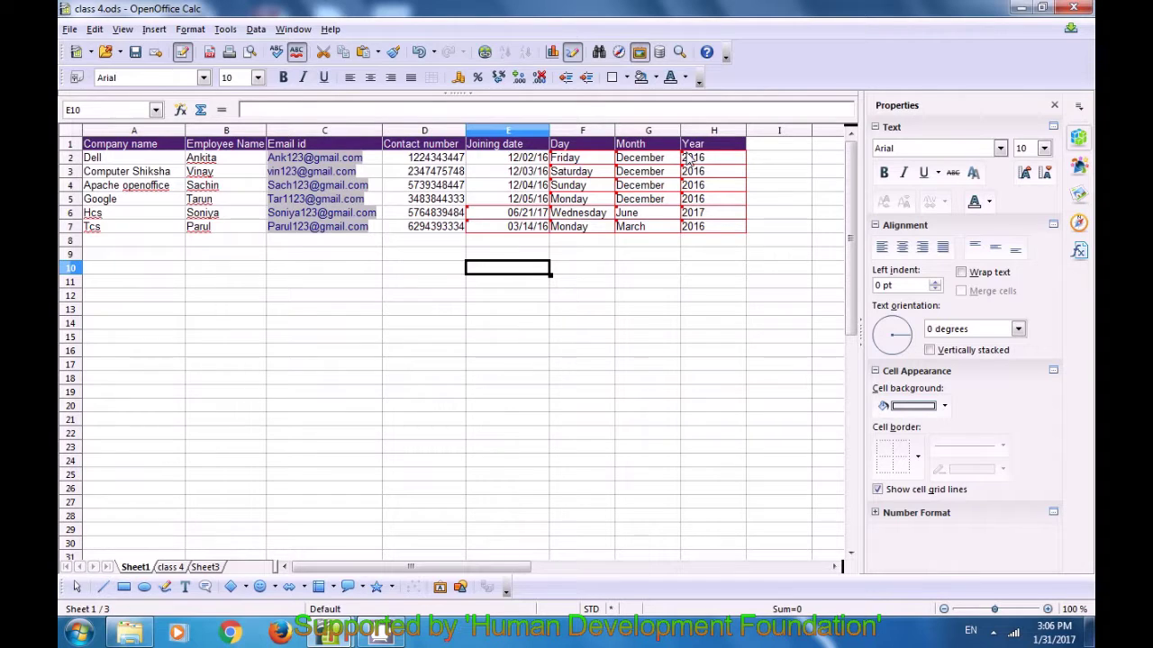
pyautogui.click(494, 230)
pyautogui.click(472, 281)
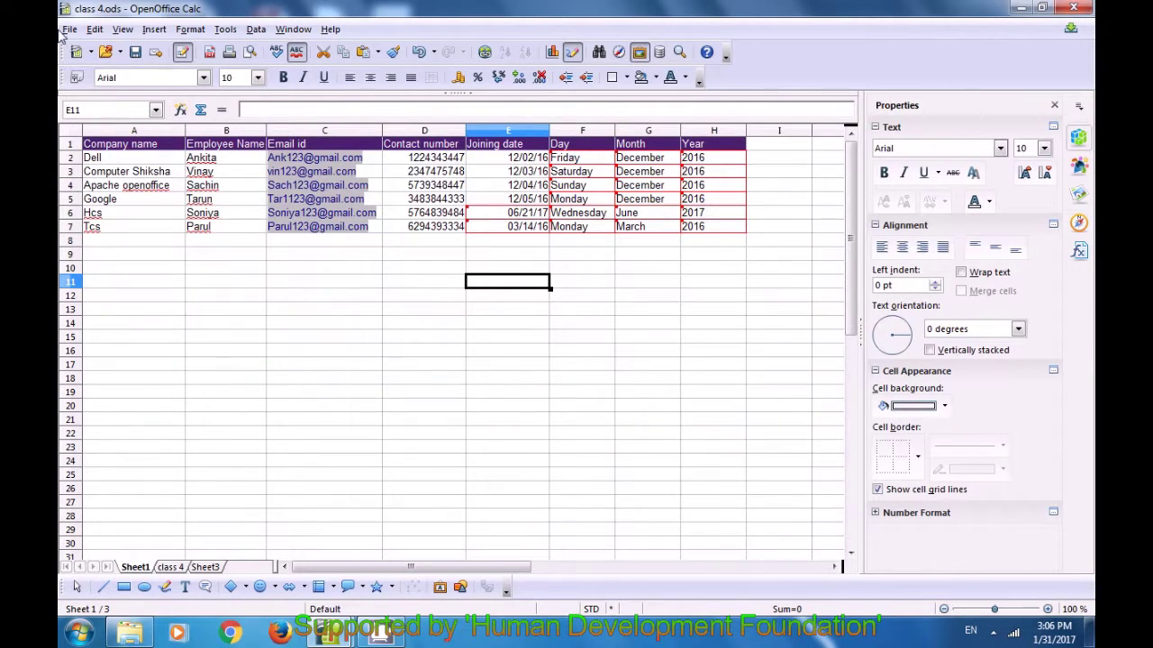
# Turn off Edit > Changes > Record and confirm leaving change recording mode.
pyautogui.click(93, 29)
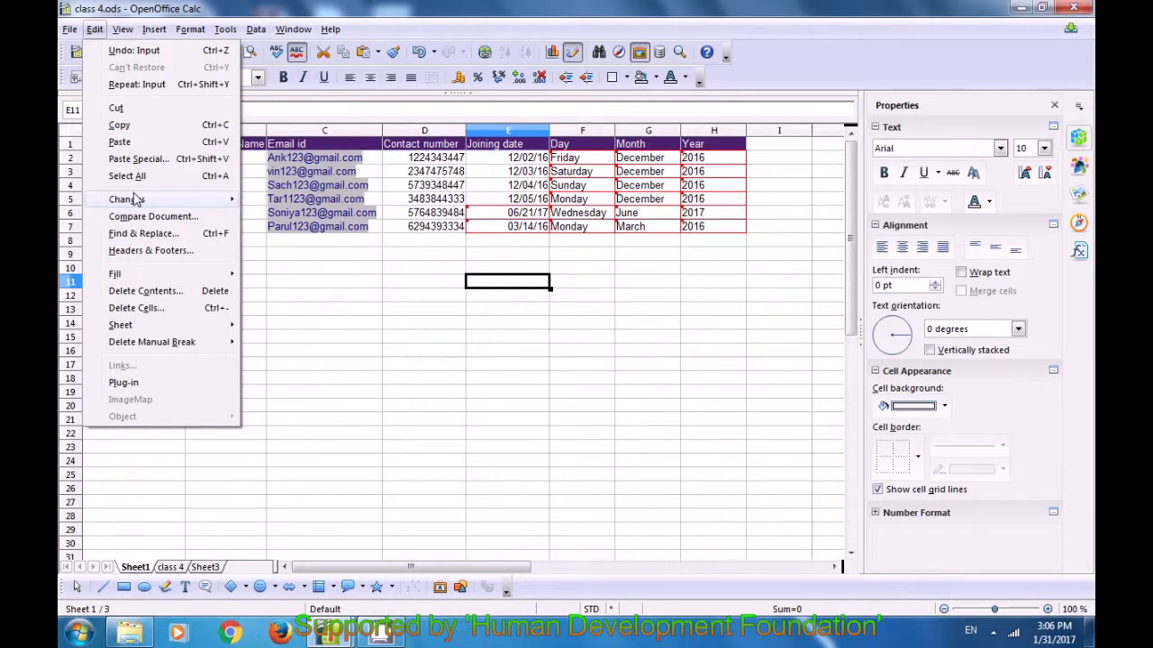
pyautogui.moveTo(136, 199)
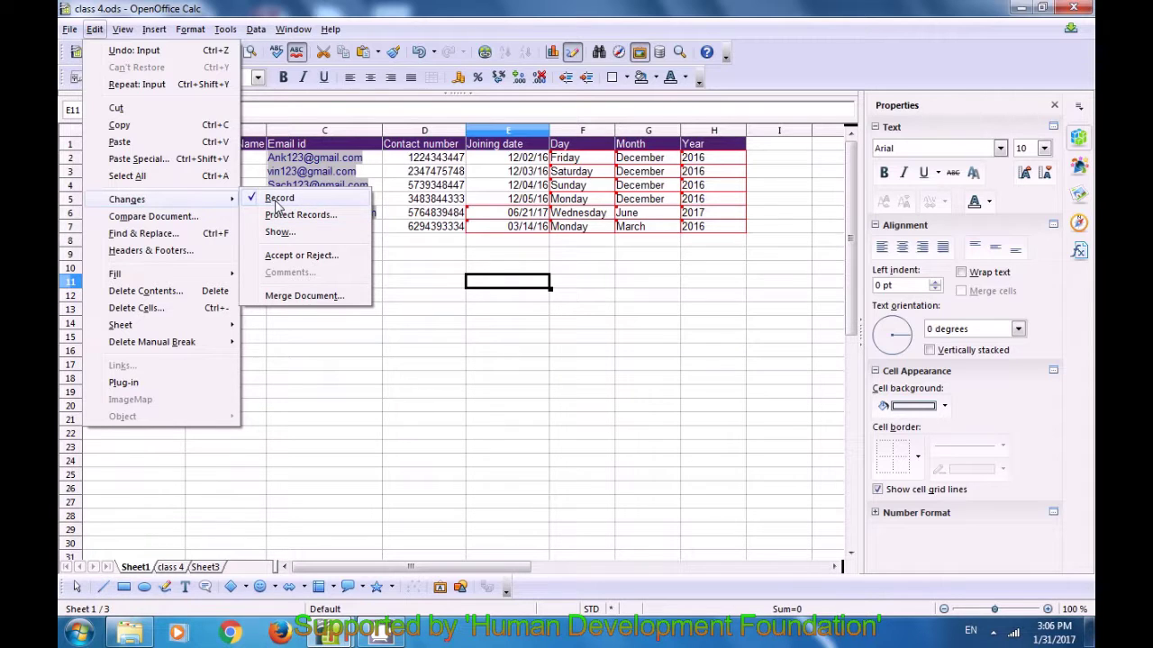
pyautogui.click(278, 198)
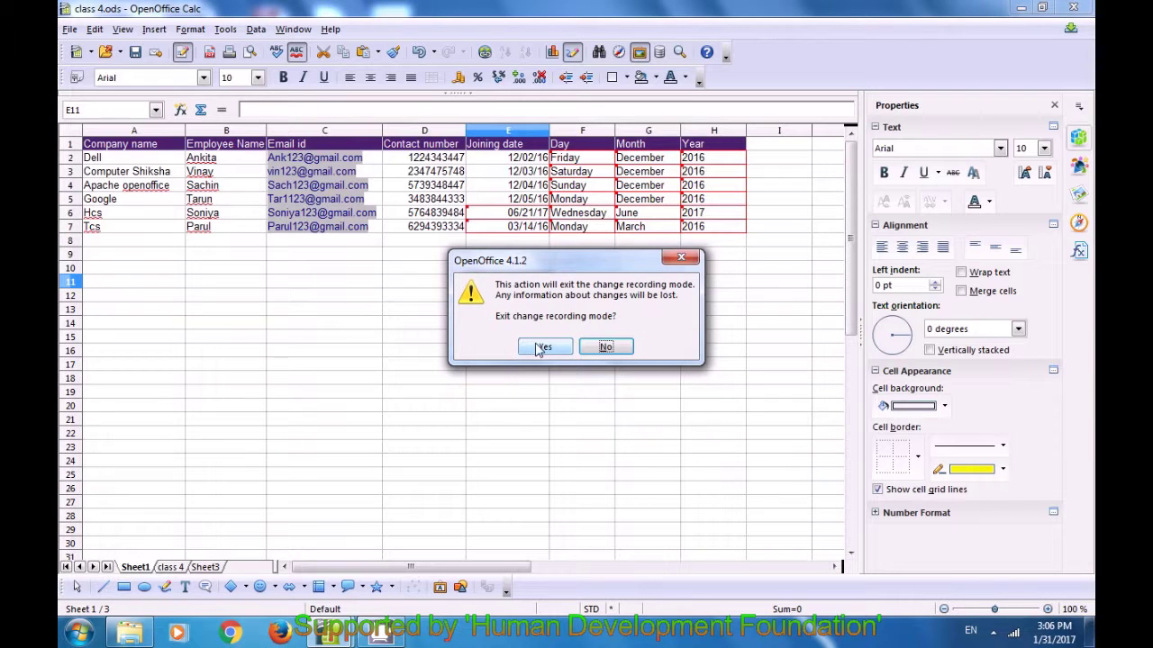
pyautogui.click(543, 348)
pyautogui.click(494, 353)
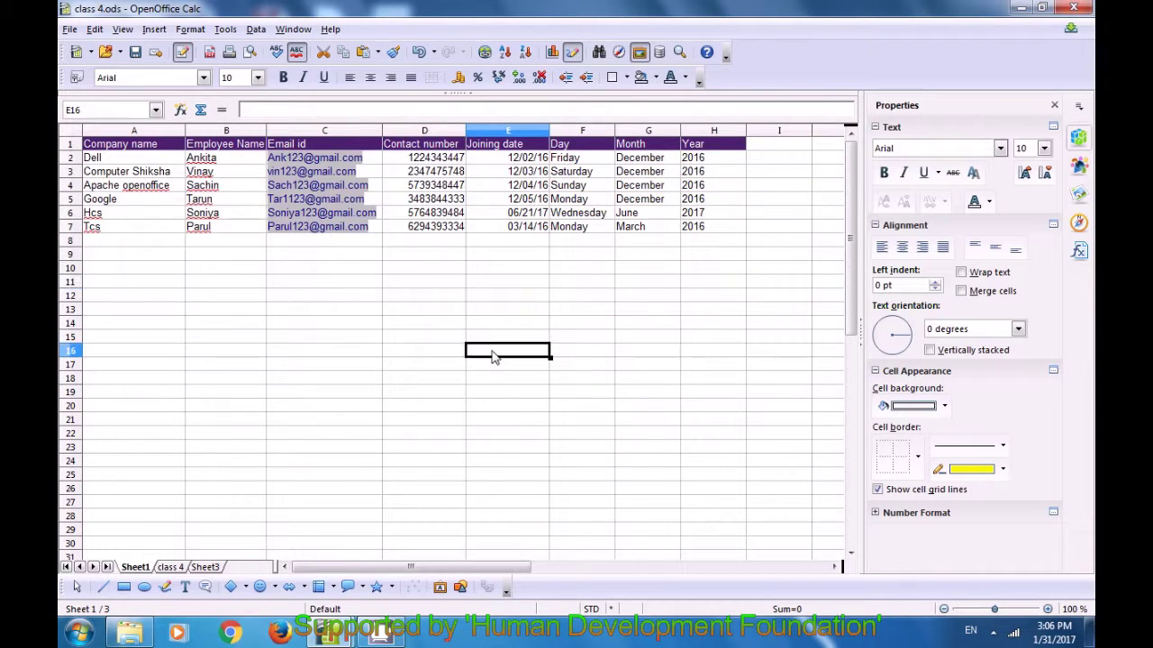
# Return to the class 4 sheet and open the File menu.
pyautogui.click(180, 566)
pyautogui.click(252, 260)
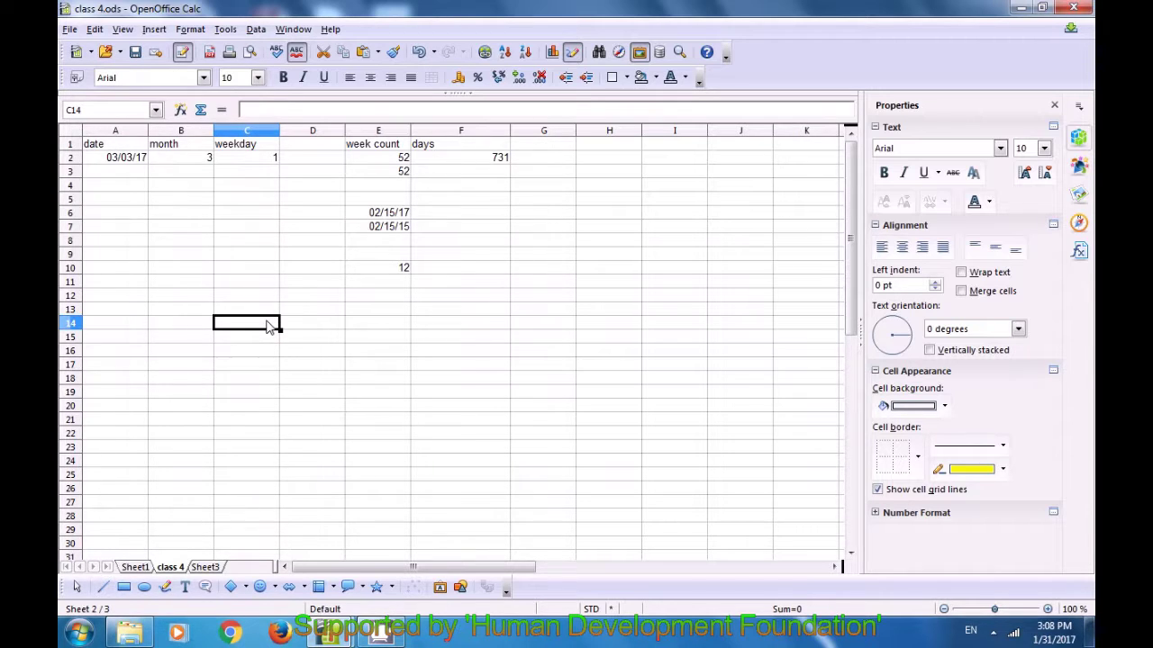
pyautogui.click(63, 28)
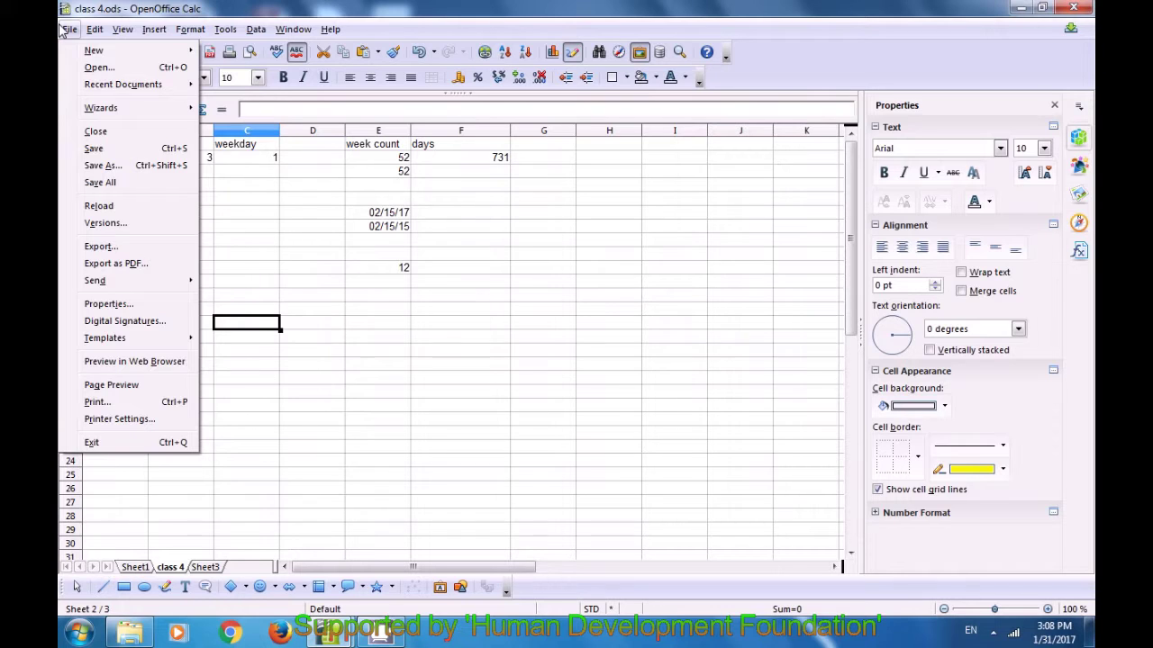
# Inspect the document Properties: type, saved location, file size and last modified date.
pyautogui.click(122, 306)
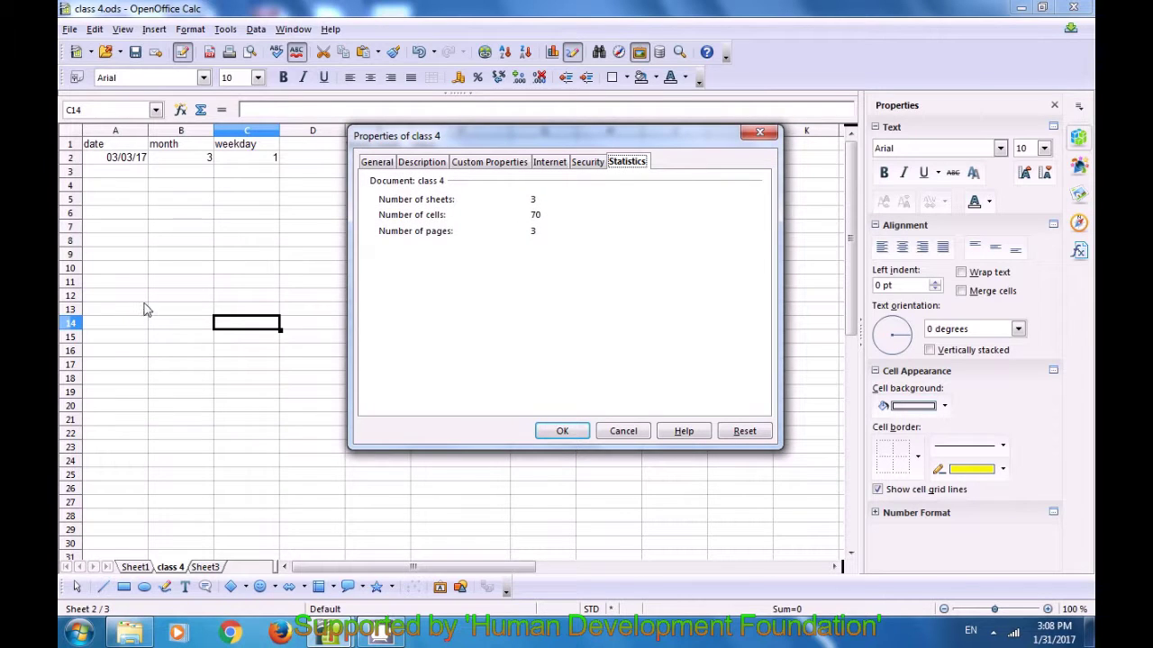
pyautogui.click(376, 162)
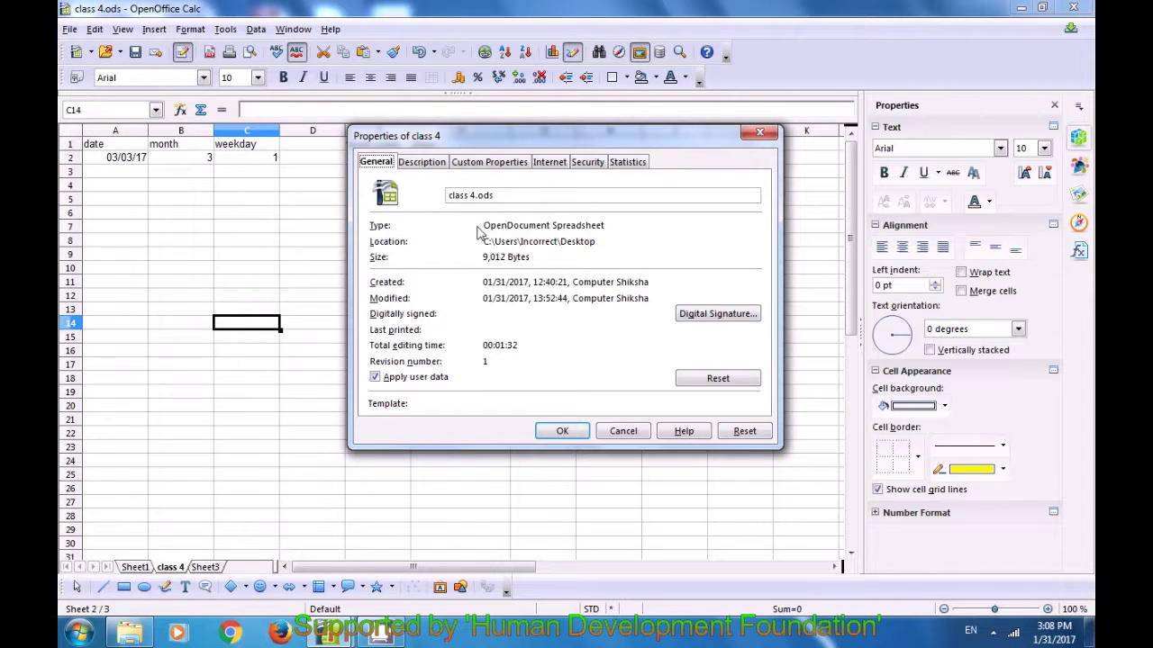
pyautogui.moveTo(607, 224); pyautogui.dragTo(453, 235)
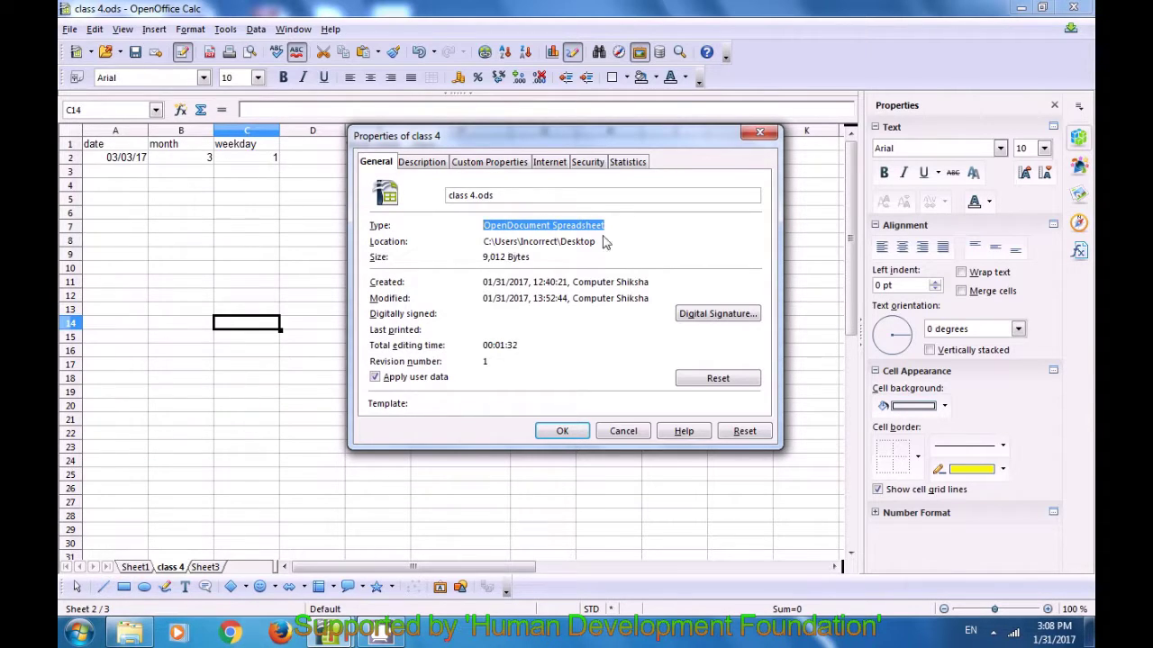
pyautogui.click(486, 241)
pyautogui.moveTo(485, 242); pyautogui.dragTo(598, 242)
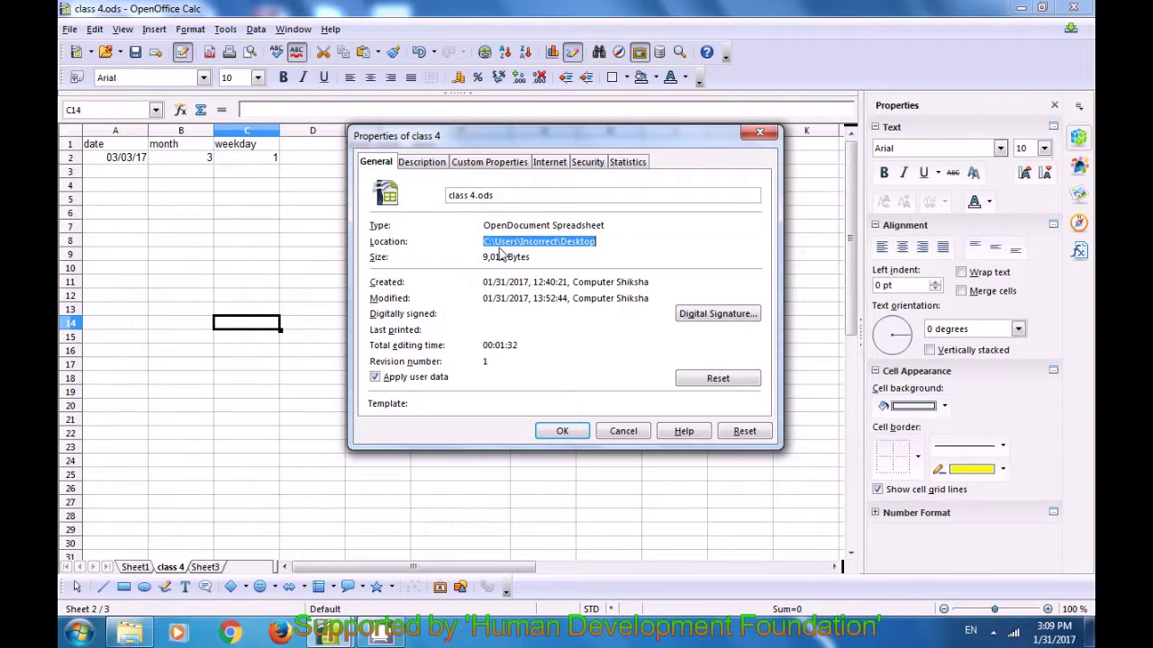
pyautogui.moveTo(524, 257); pyautogui.dragTo(461, 261)
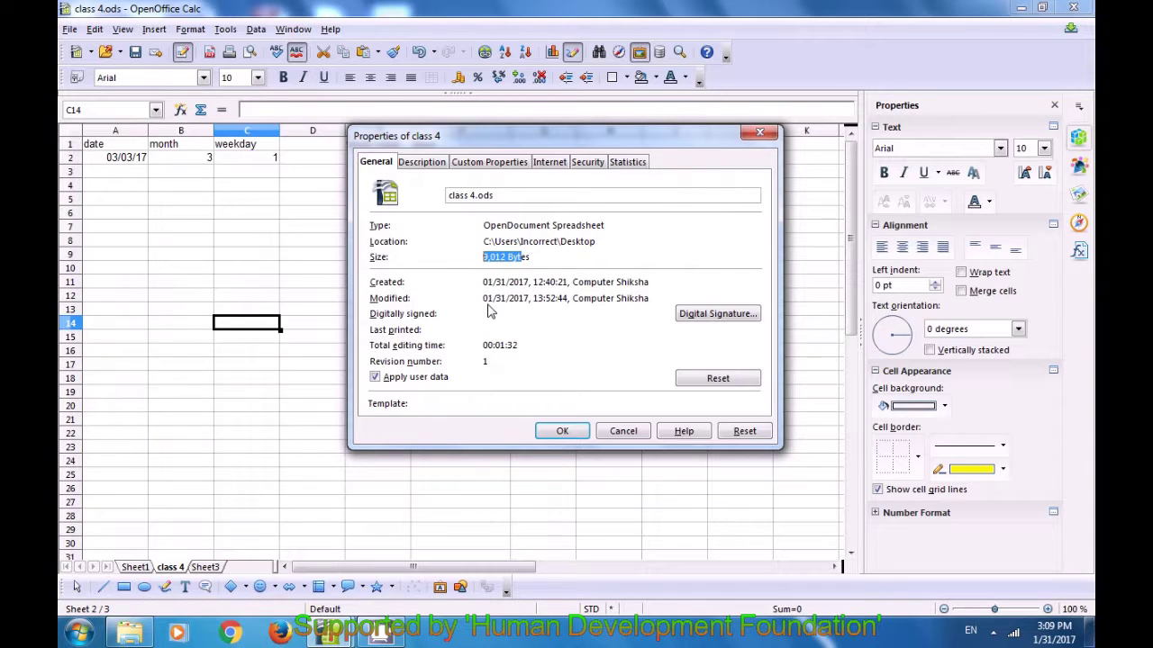
pyautogui.moveTo(484, 298); pyautogui.dragTo(560, 302)
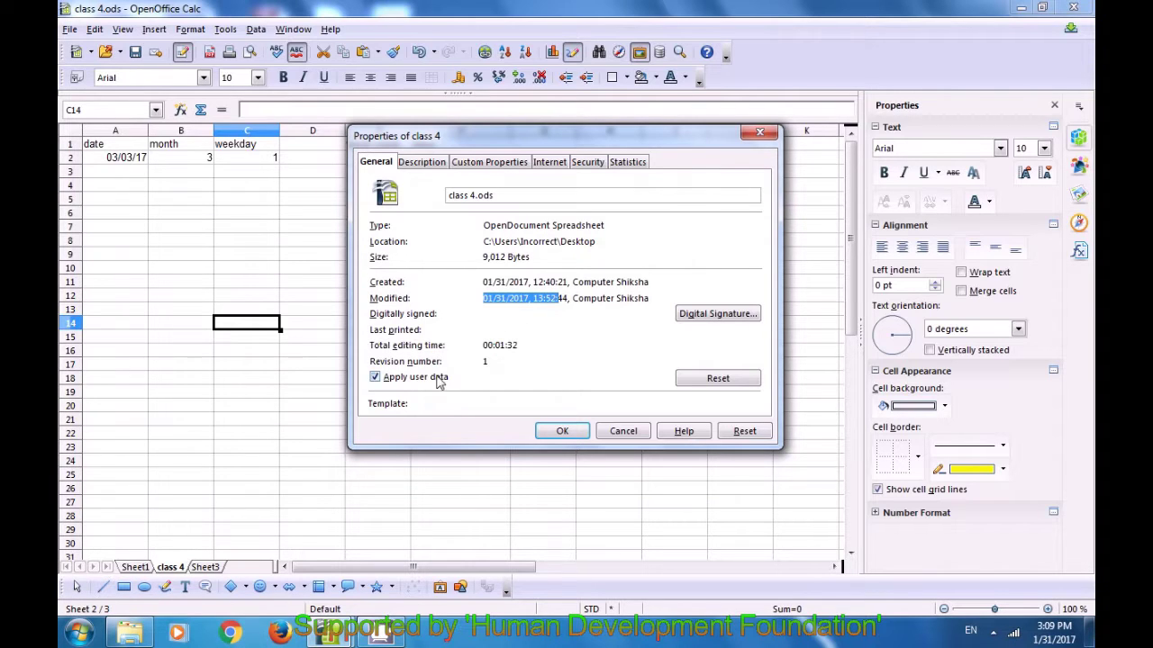
pyautogui.click(508, 344)
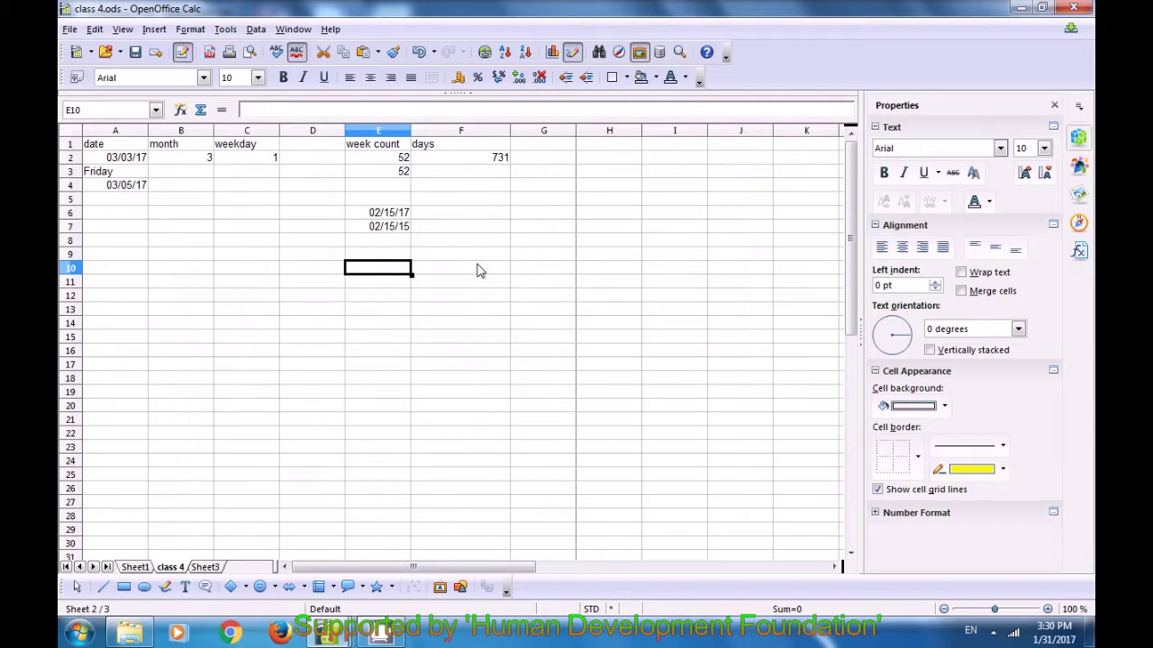
# Widen column G and add the heading 'networkdays' in G1.
pyautogui.moveTo(576, 129); pyautogui.dragTo(606, 130)
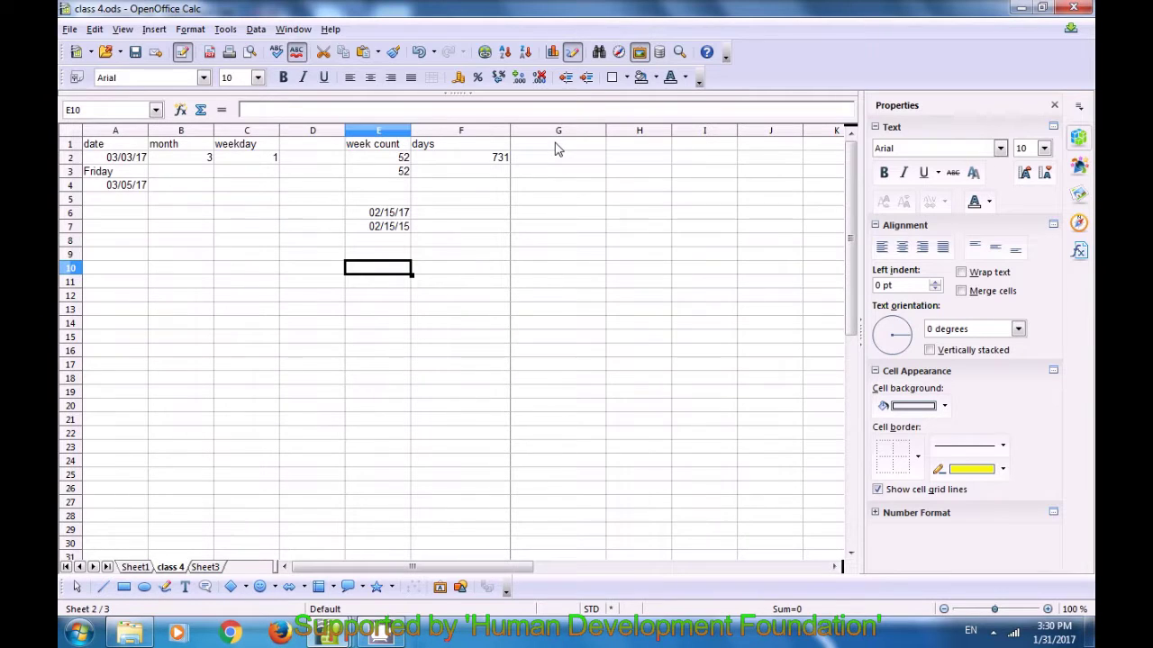
pyautogui.click(557, 148)
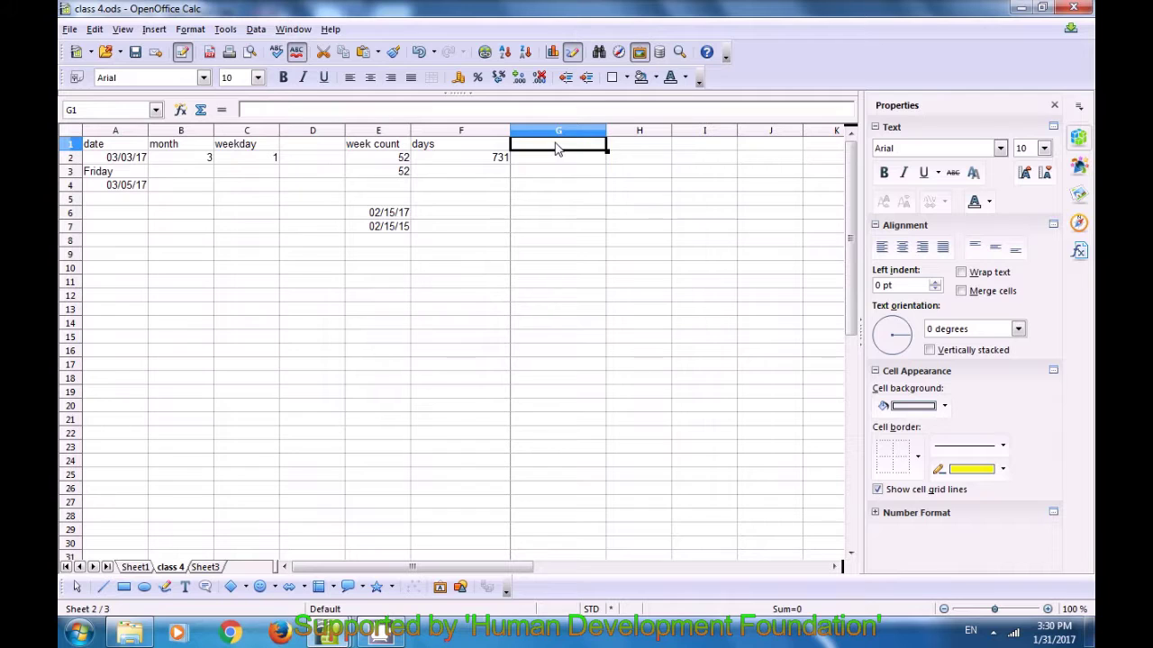
pyautogui.write('net')
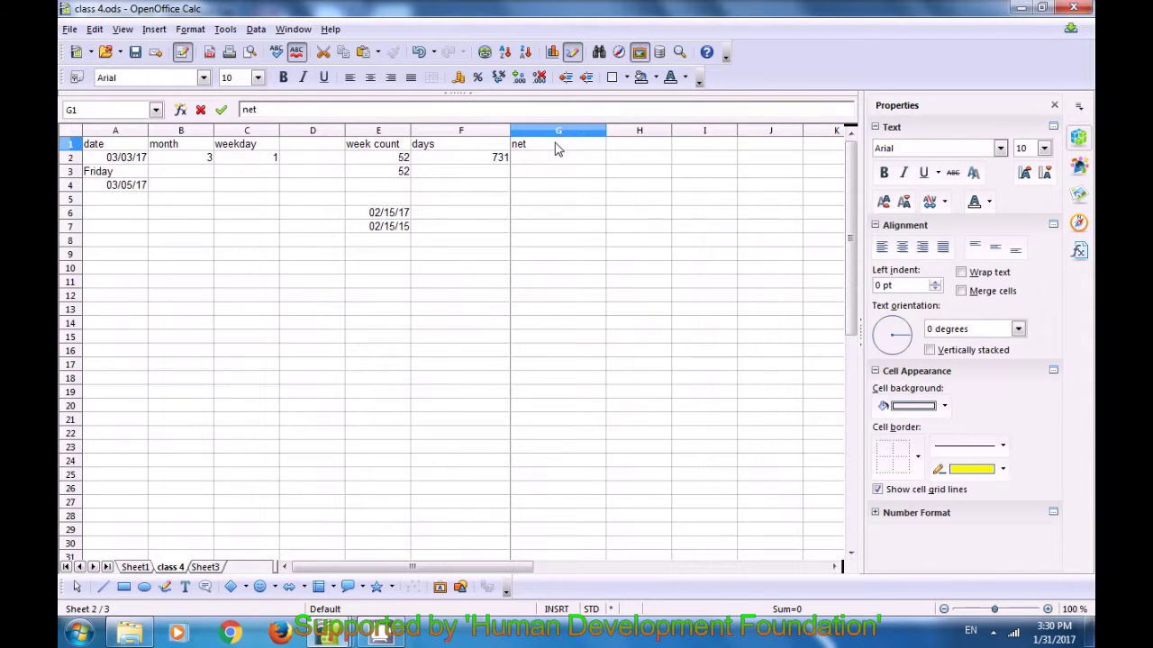
pyautogui.write('workdays')
pyautogui.press('Return')
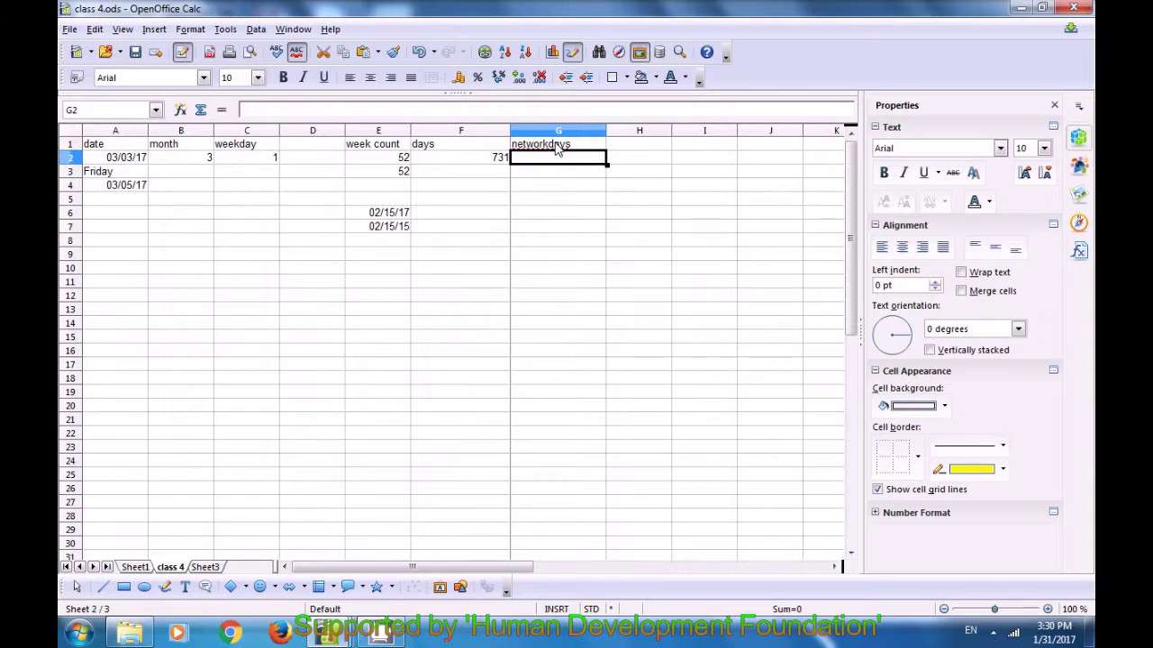
# Enter =NETWORKDAYS(E6;A2) in G2, returning 13 working days.
pyautogui.write('=net')
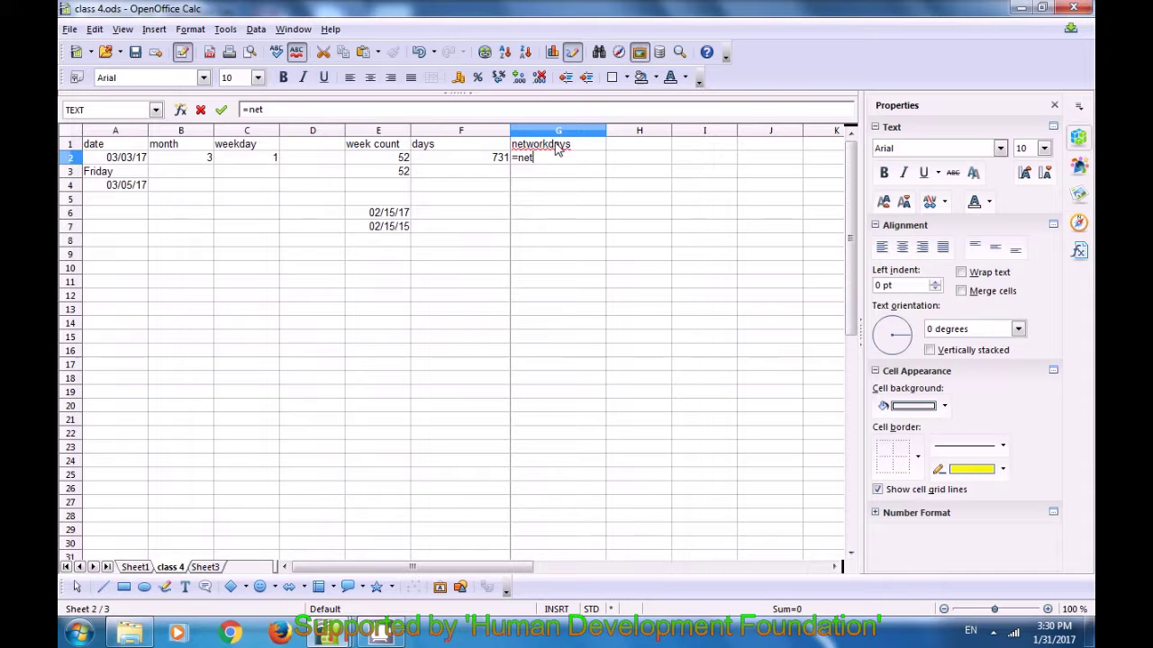
pyautogui.write('workdays(')
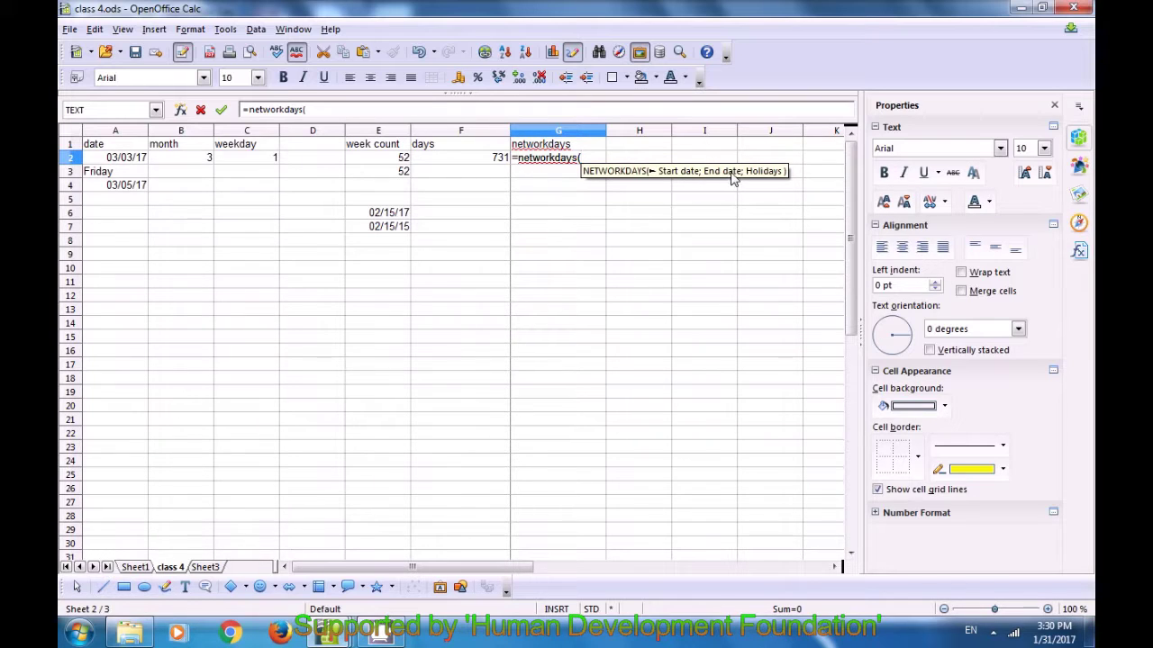
pyautogui.click(389, 217)
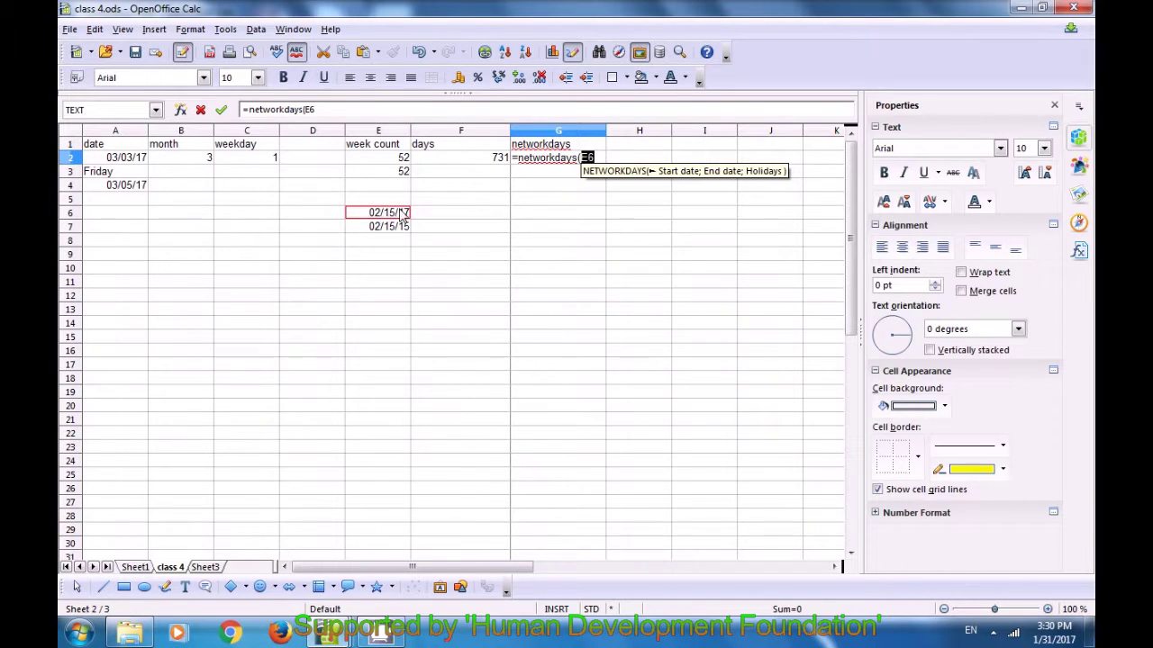
pyautogui.write(';')
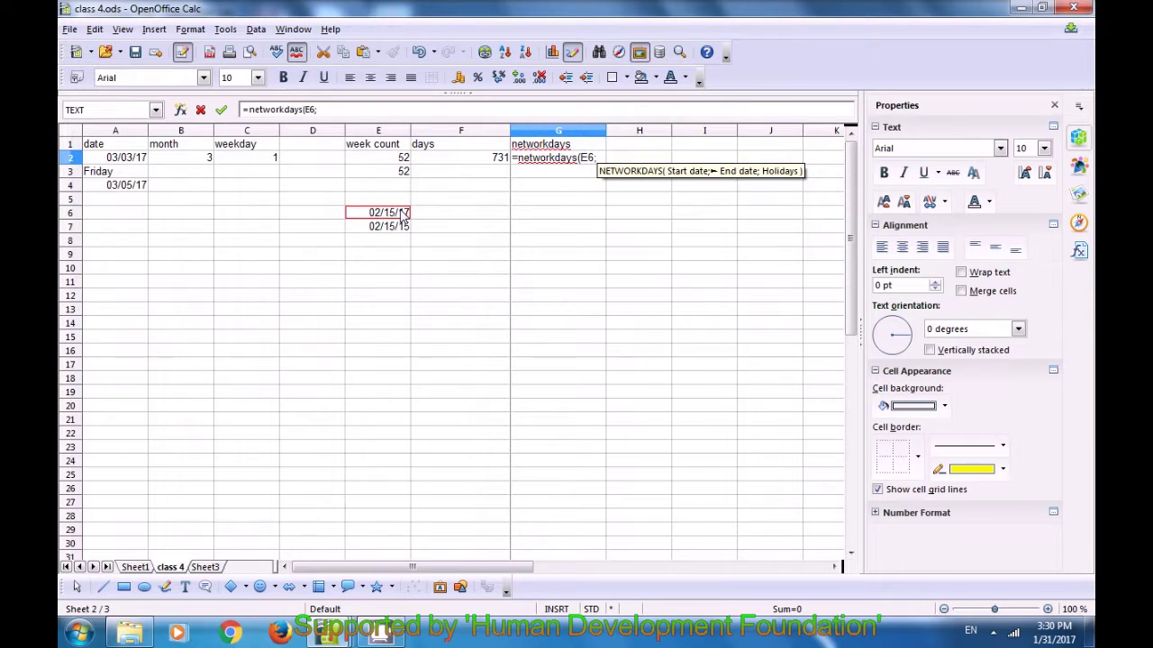
pyautogui.click(140, 160)
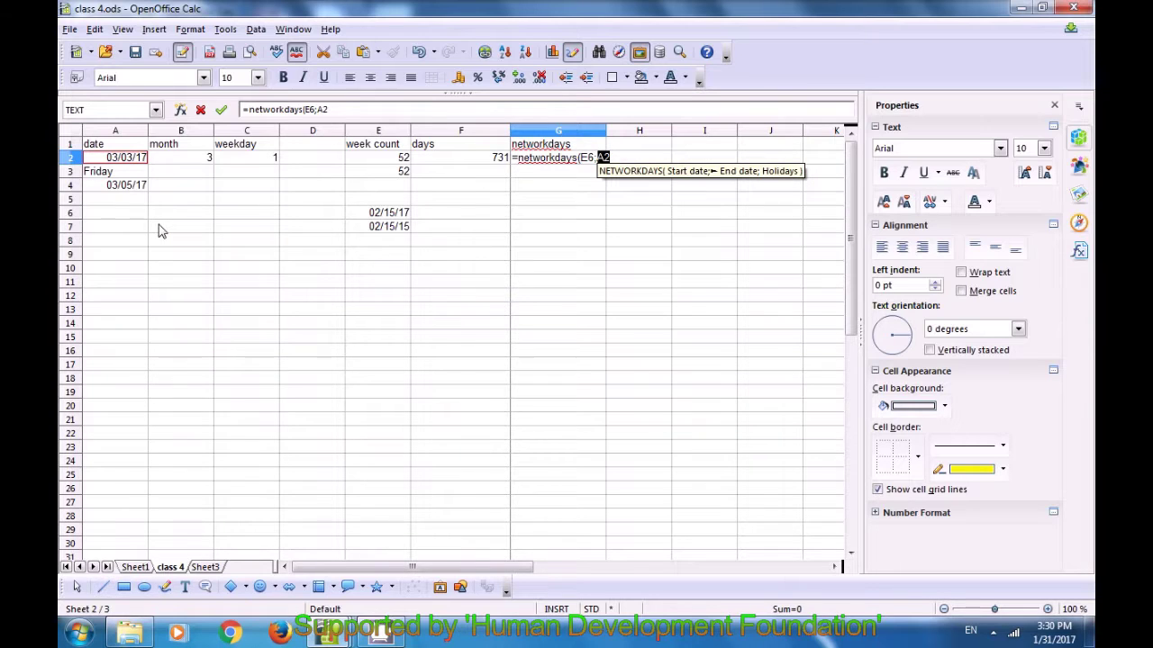
pyautogui.write(')')
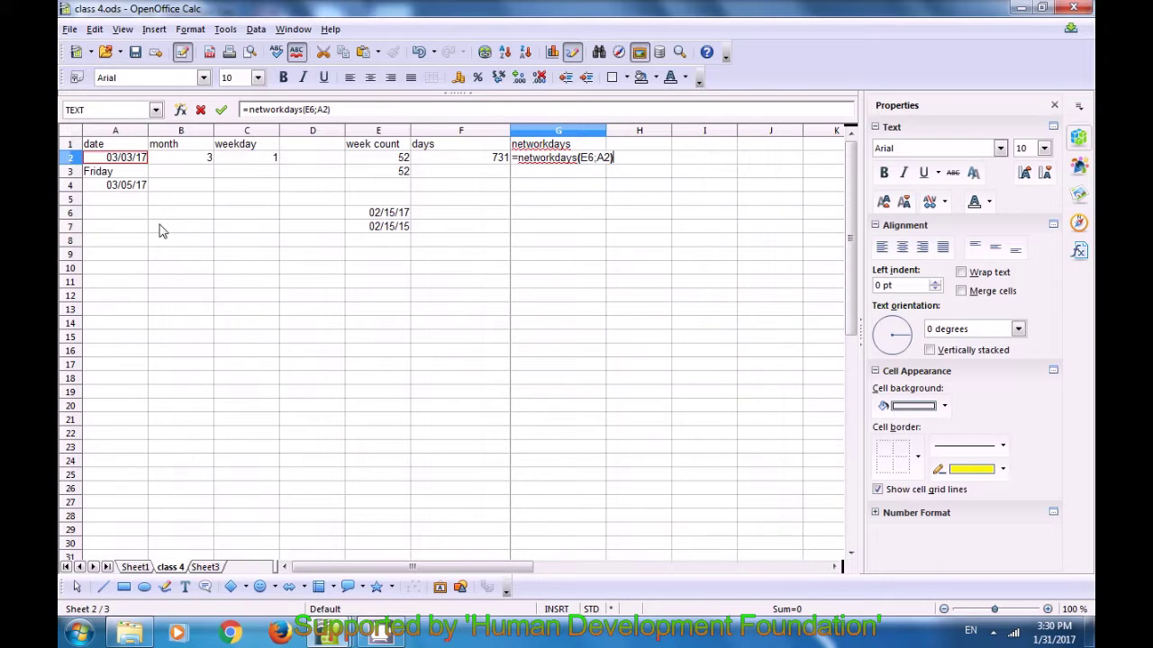
pyautogui.press('Return')
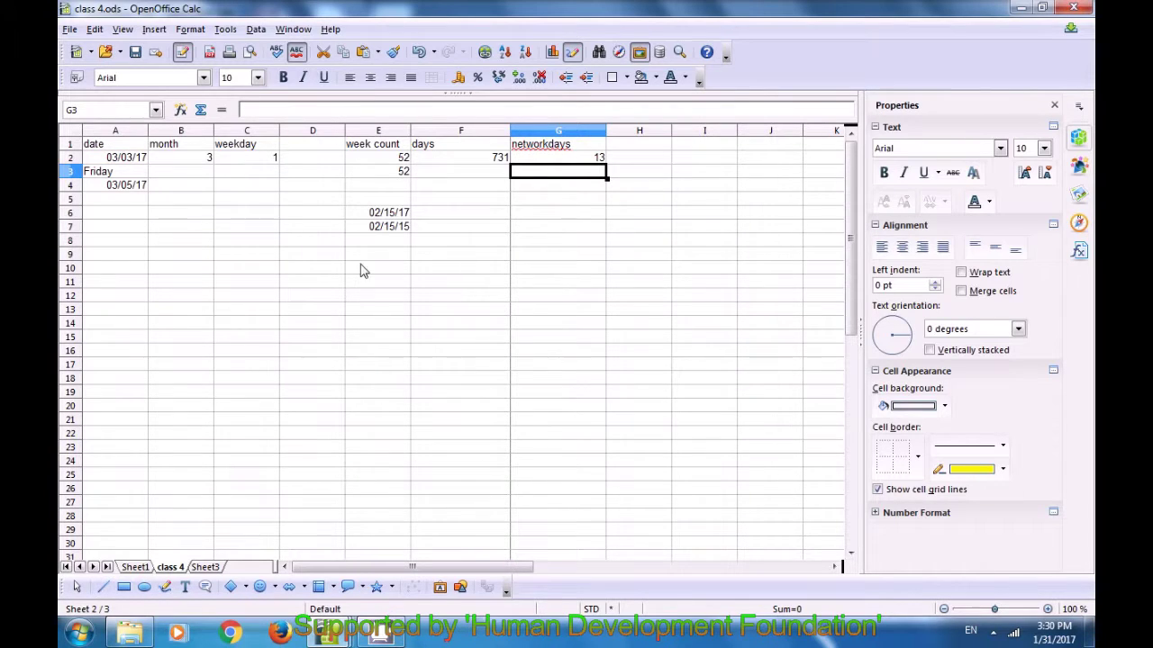
pyautogui.press('Up')
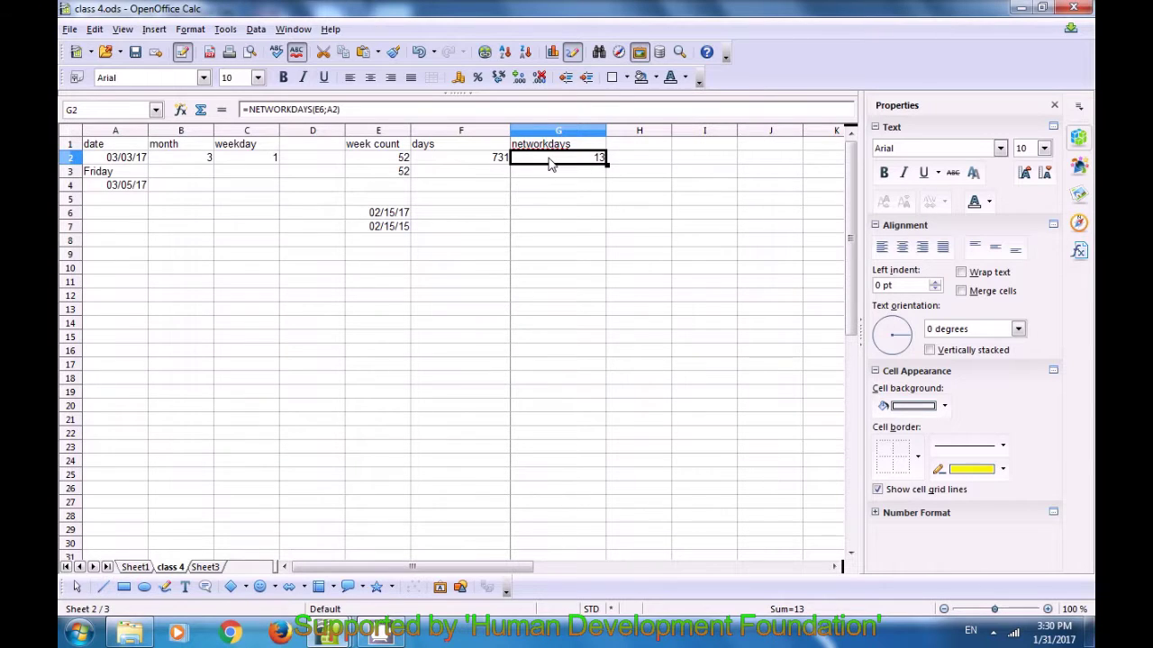
pyautogui.click(560, 203)
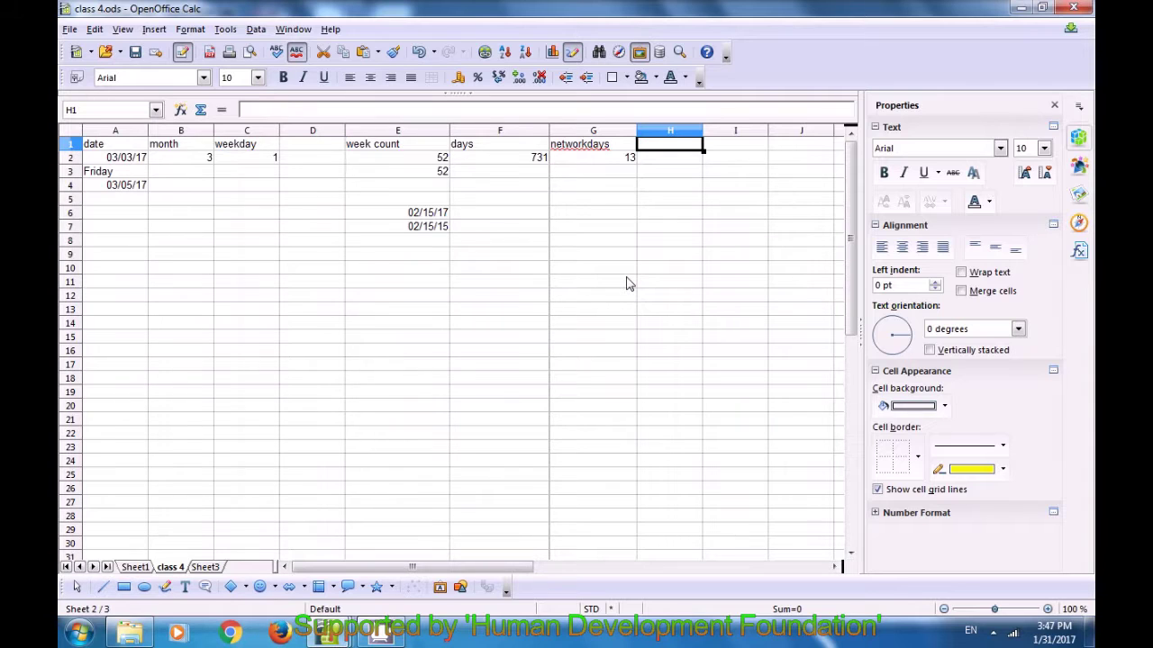
# Head column H as 'week', replacing the mistaken 'WEEKS' and 'weekdays' entries.
pyautogui.press('F2')
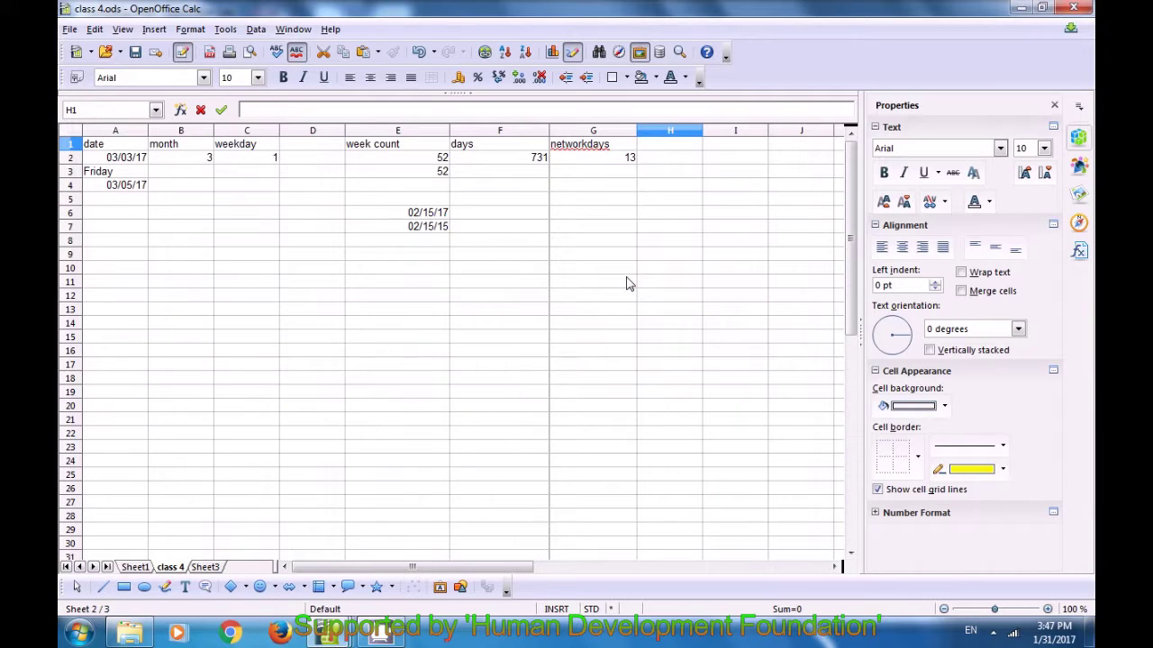
pyautogui.write('weekdays')
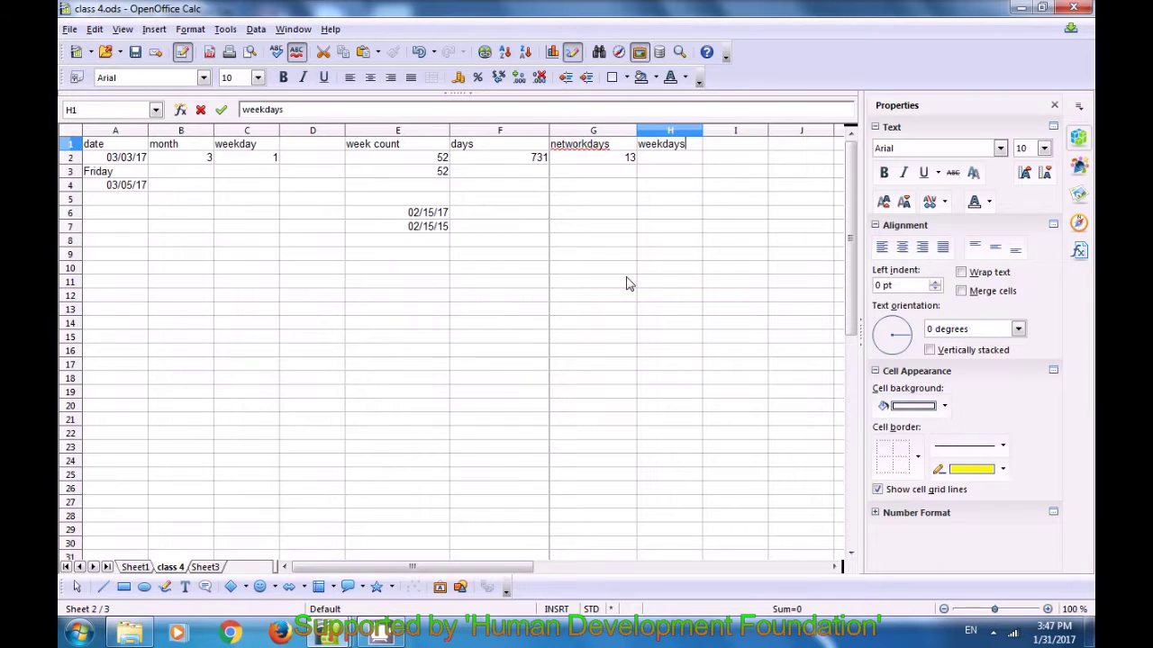
pyautogui.press('Return')
pyautogui.write('=')
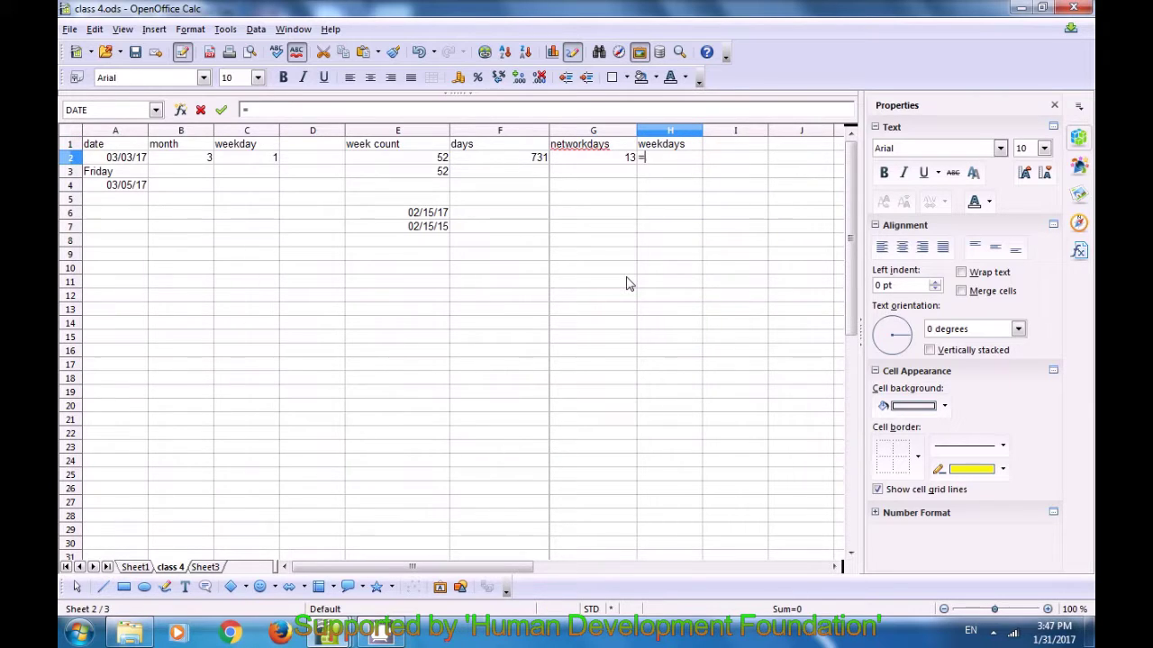
pyautogui.write('week')
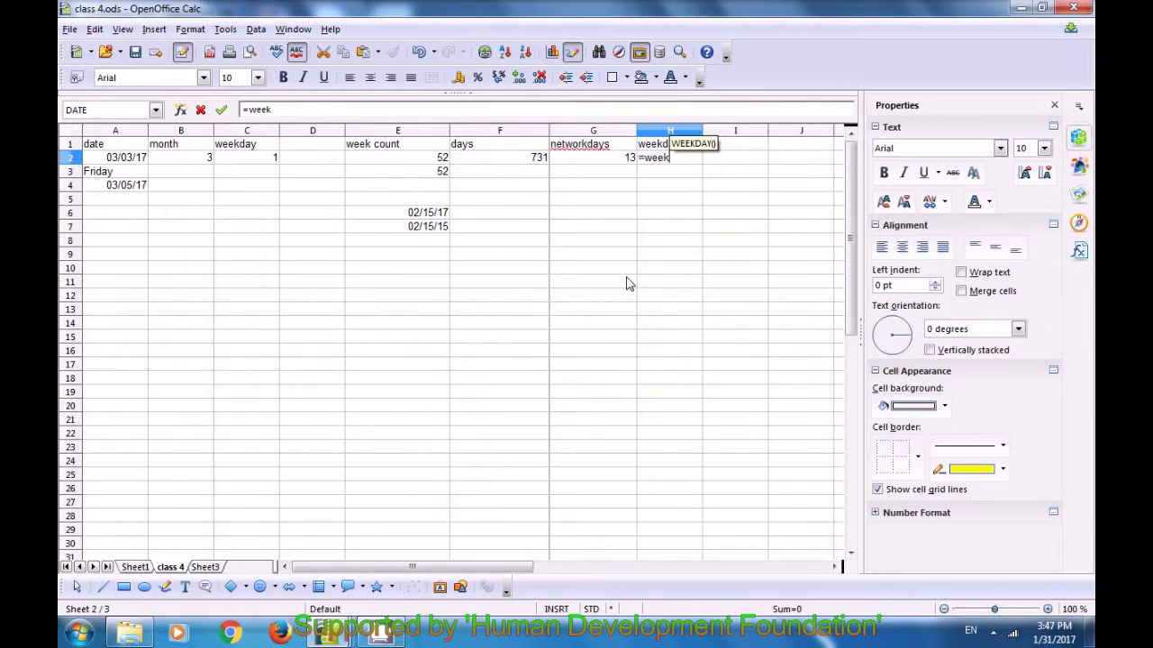
pyautogui.write('days(')
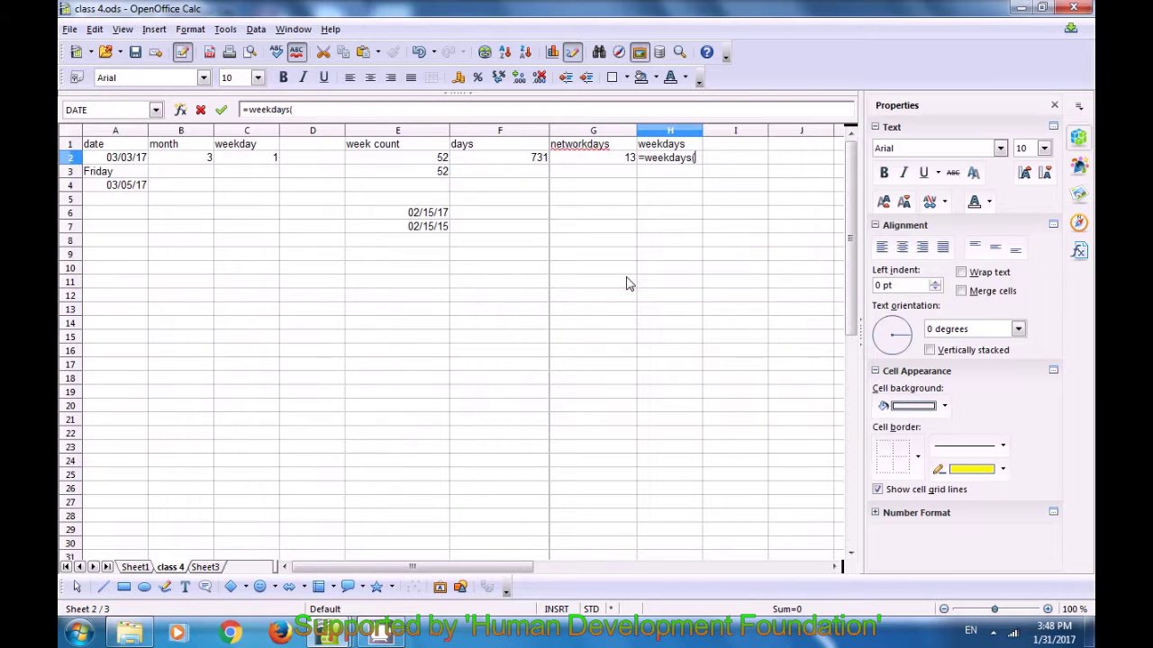
pyautogui.press('BackSpace')
pyautogui.press('BackSpace')
pyautogui.press('BackSpace')
pyautogui.press('BackSpace')
pyautogui.press('BackSpace')
pyautogui.press('BackSpace')
pyautogui.press('BackSpace')
pyautogui.press('BackSpace')
pyautogui.press('BackSpace')
pyautogui.press('BackSpace')
pyautogui.press('Up')
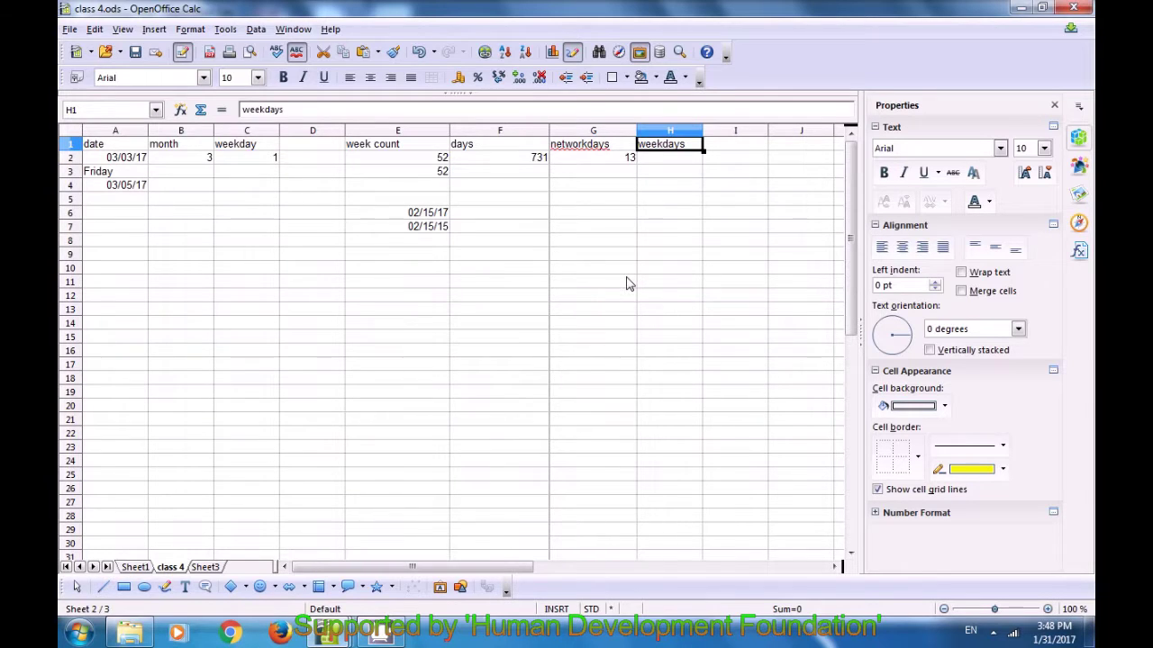
pyautogui.press('Delete')
pyautogui.write('wee')
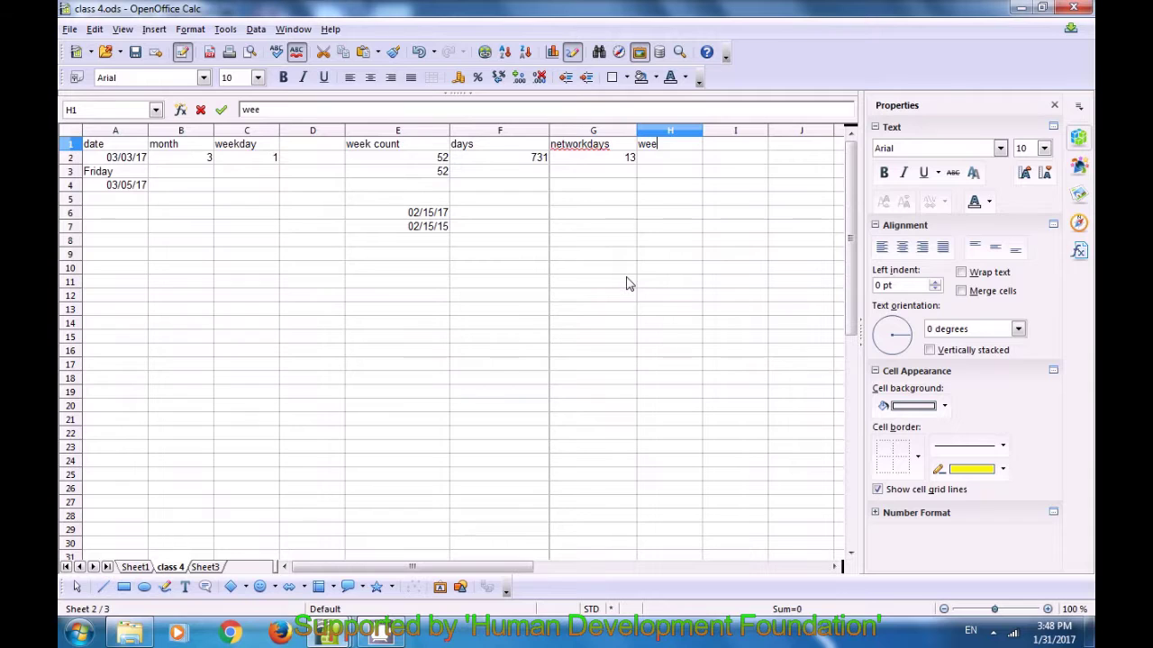
pyautogui.write('k')
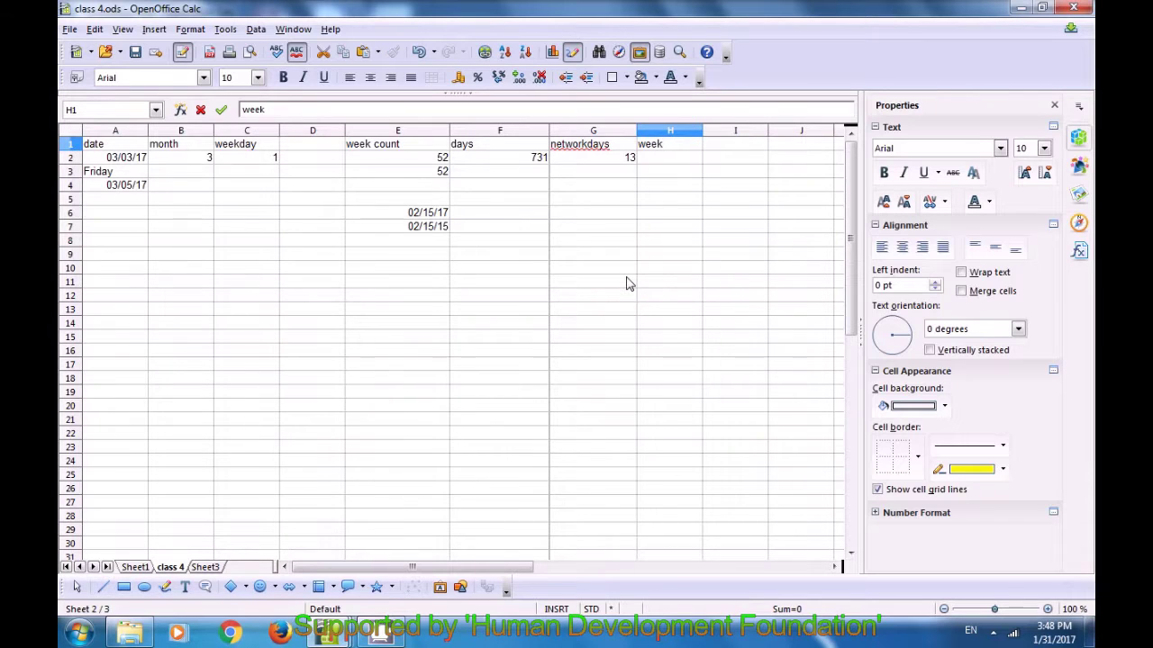
pyautogui.press('Return')
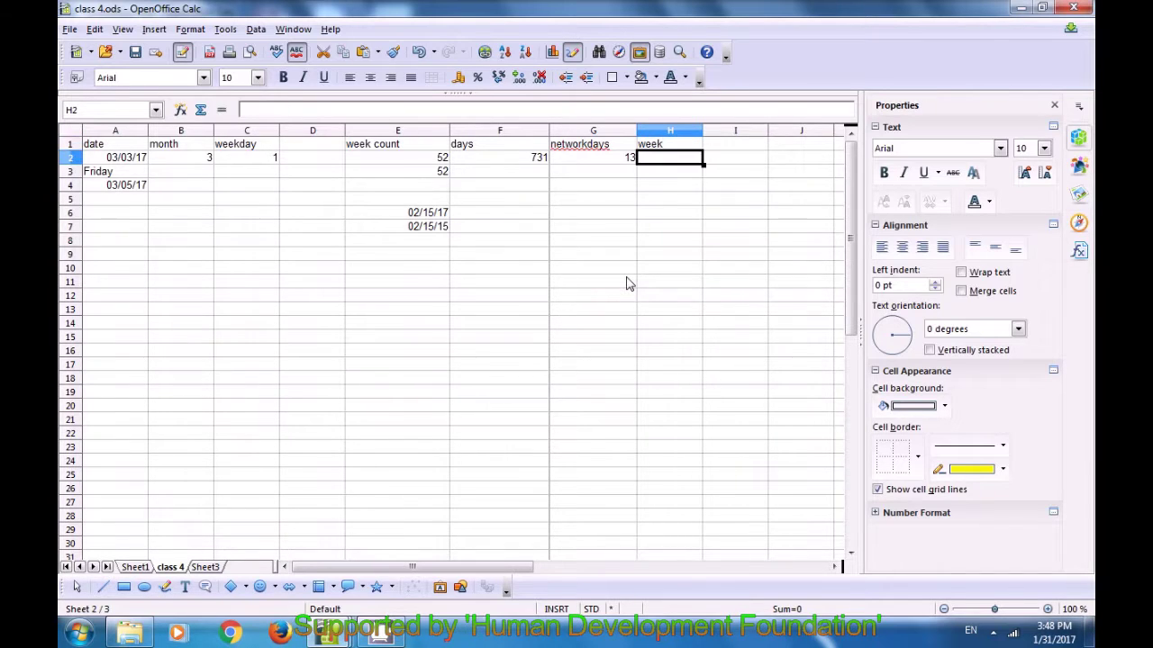
# Begin the formula =weeks(E6;A2 in H2, using E6 and A2 as arguments.
pyautogui.write('=')
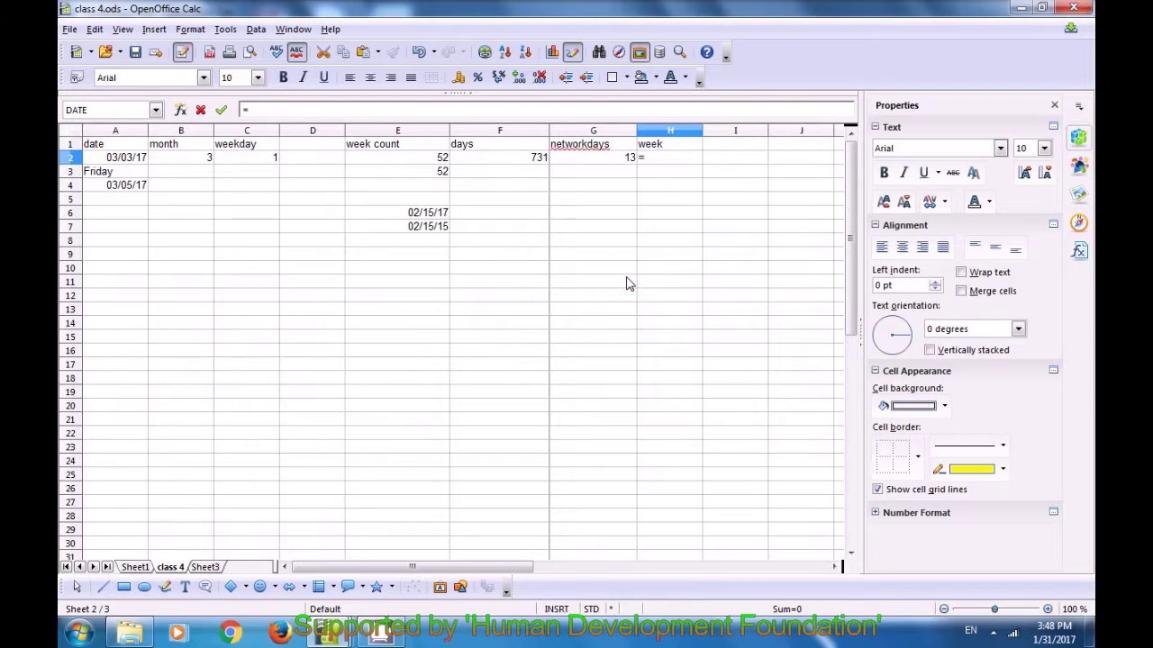
pyautogui.write('weeks(')
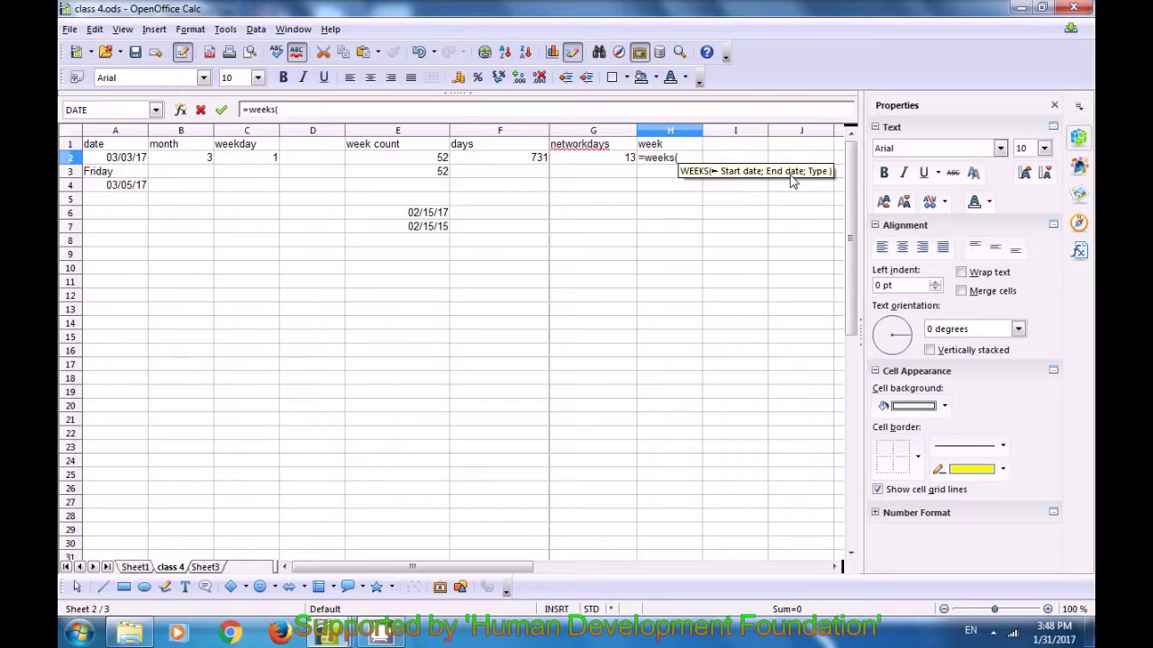
pyautogui.click(415, 217)
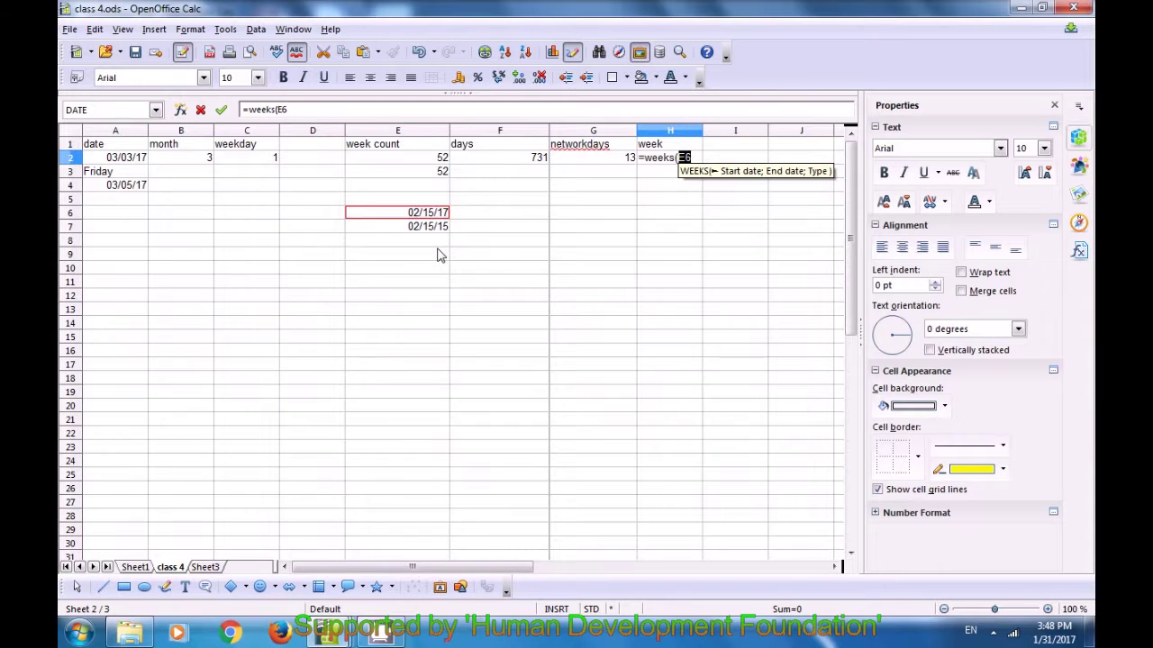
pyautogui.write(';')
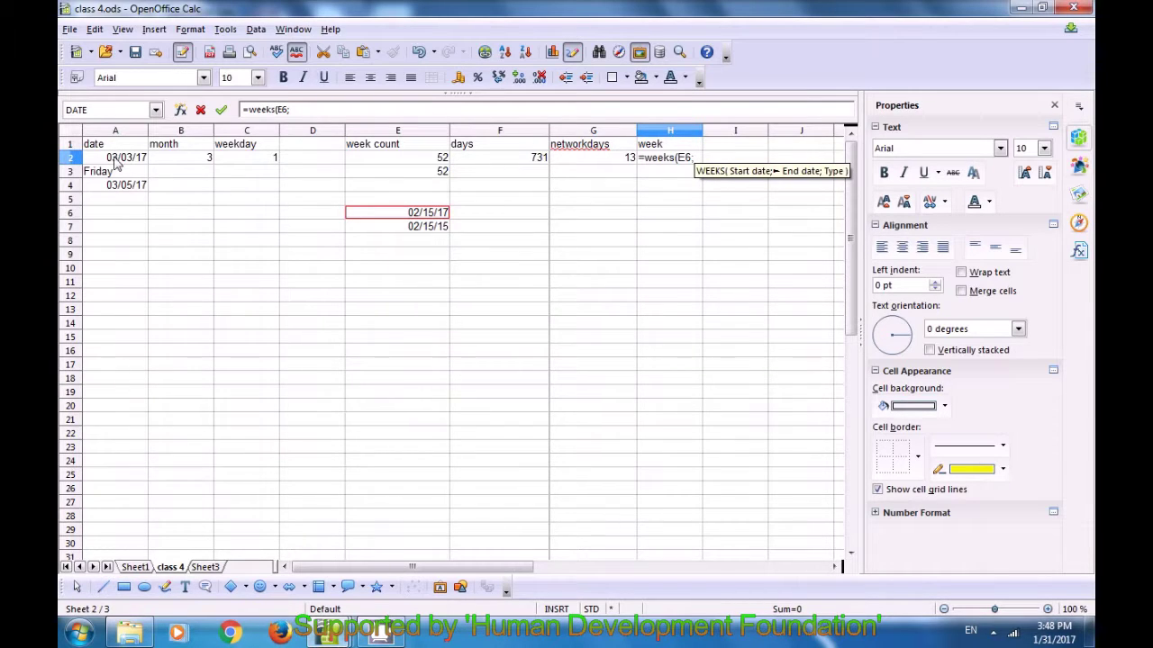
pyautogui.click(117, 158)
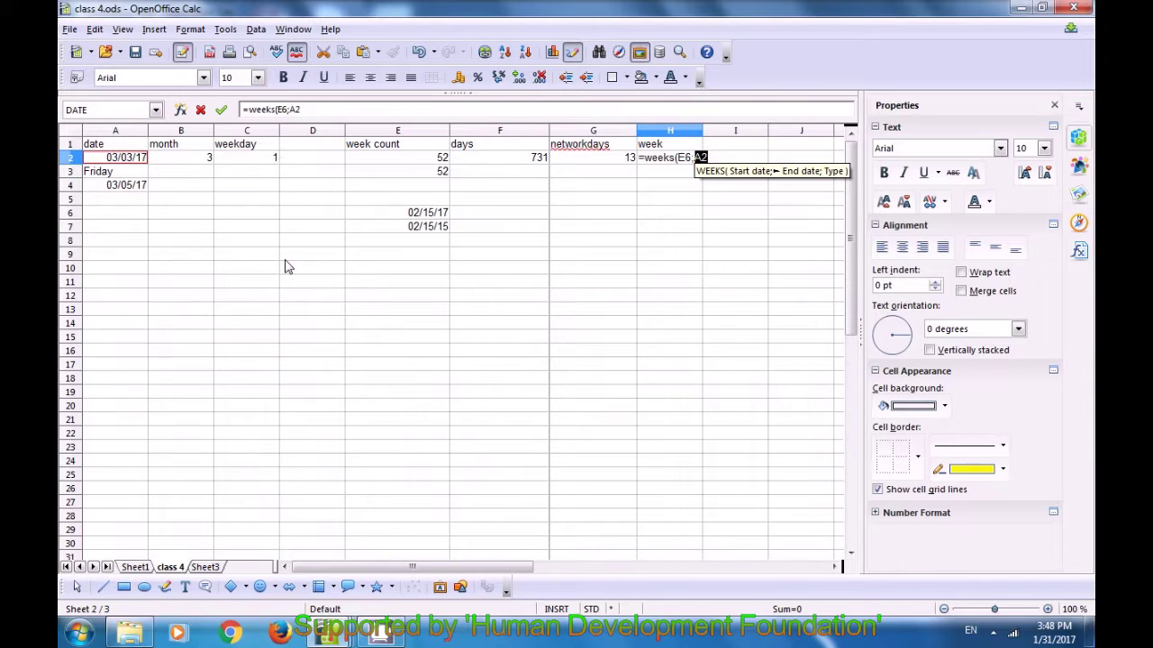
# Commit the first WEEKS formula in H2, which gives Err:504, and clear the cell.
pyautogui.write(')')
pyautogui.press('Return')
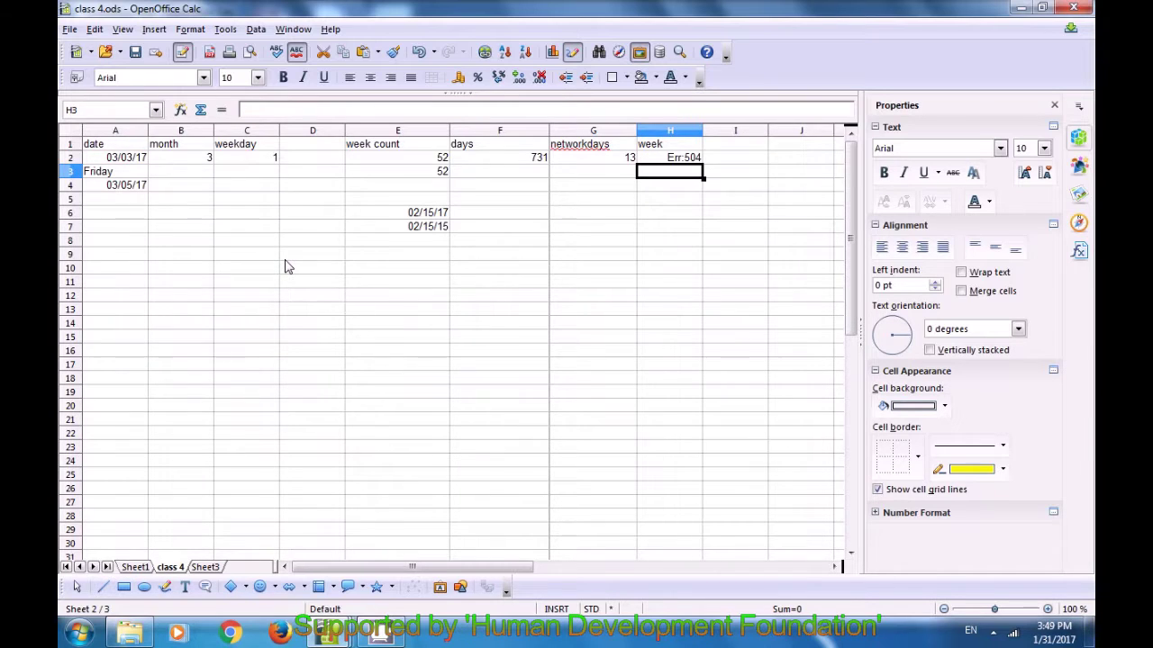
pyautogui.press('Up')
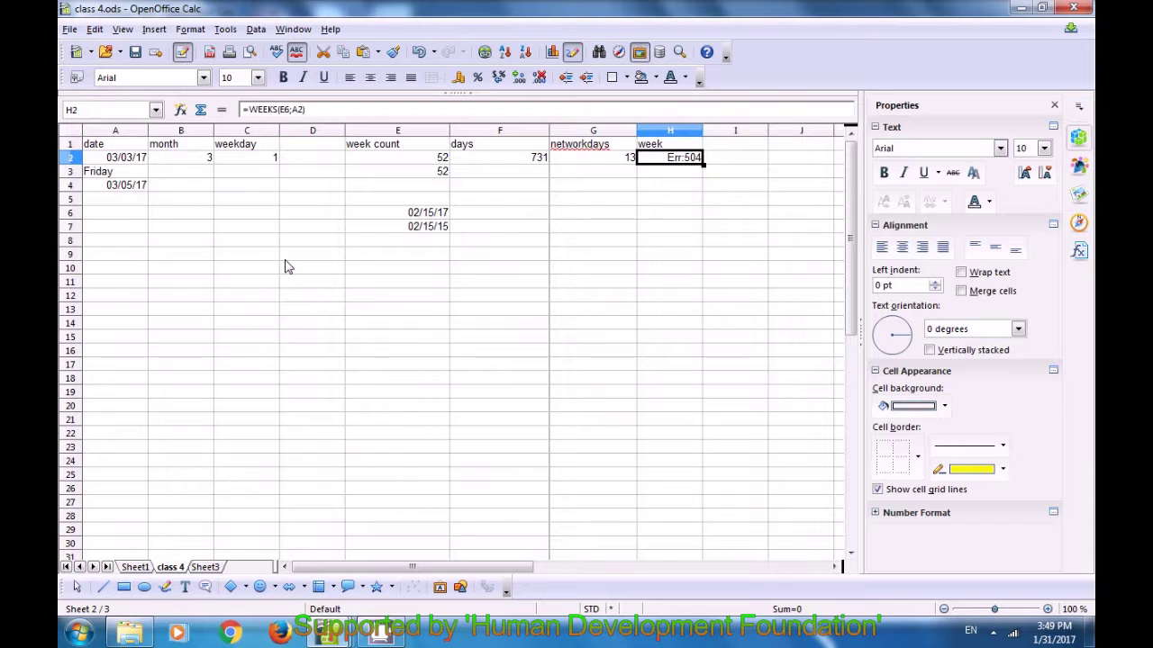
pyautogui.press('Delete')
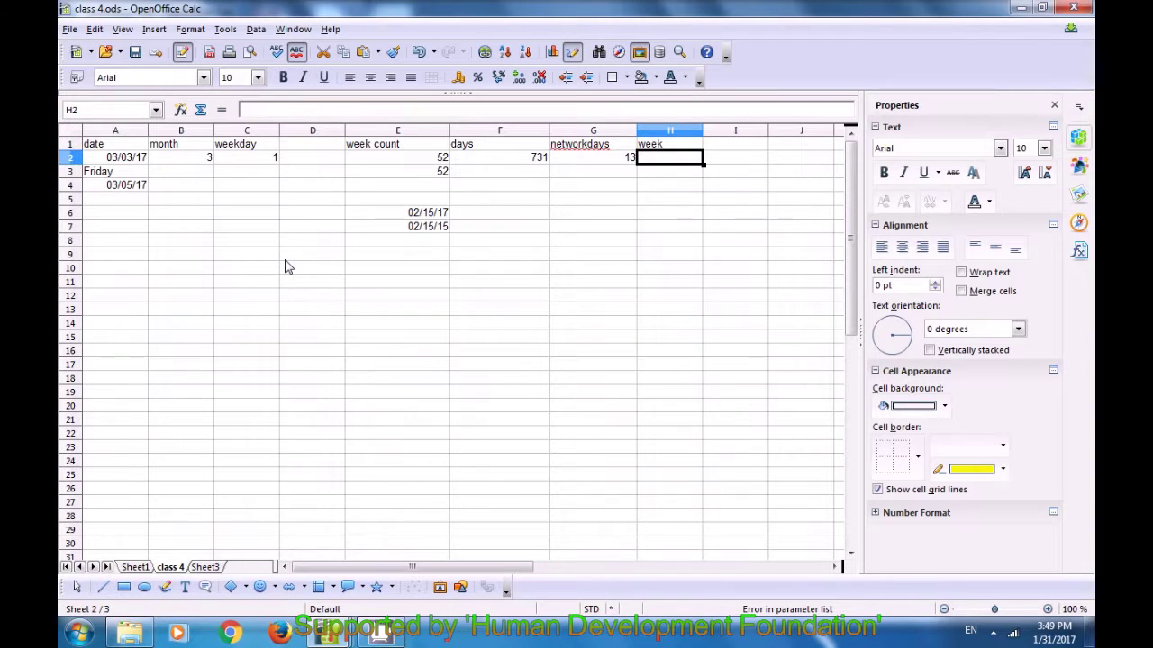
# Re-enter H2 as =WEEKS(E6;A2;0) and confirm it returns 2 weeks.
pyautogui.write('=weeks')
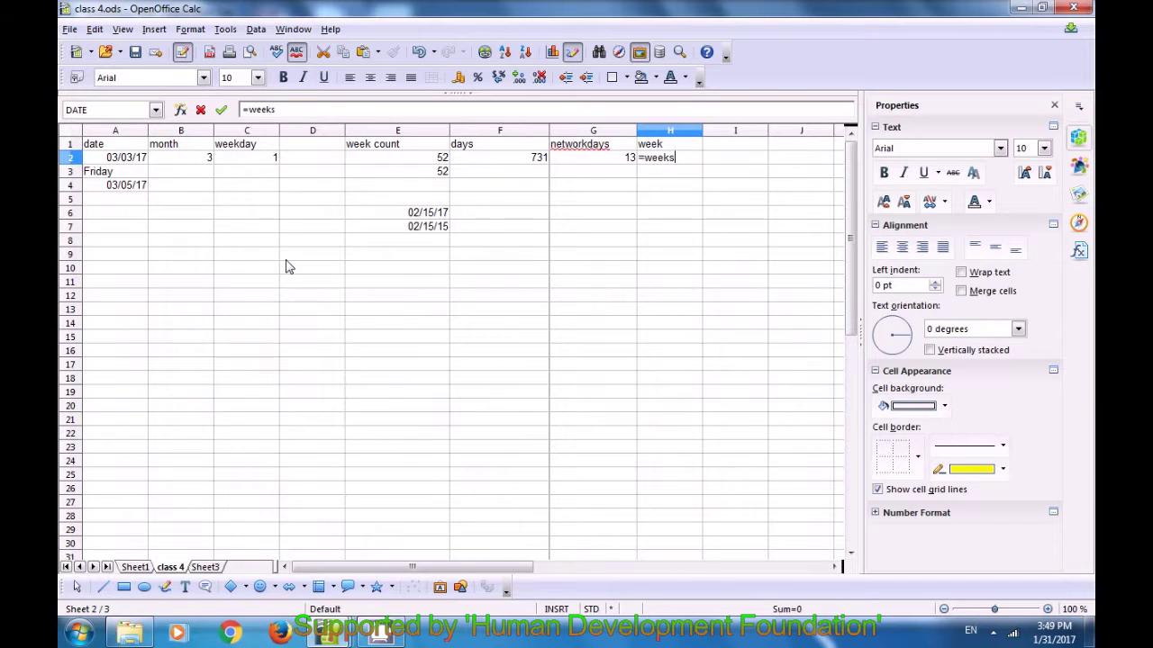
pyautogui.press('BackSpace')
pyautogui.write('s(')
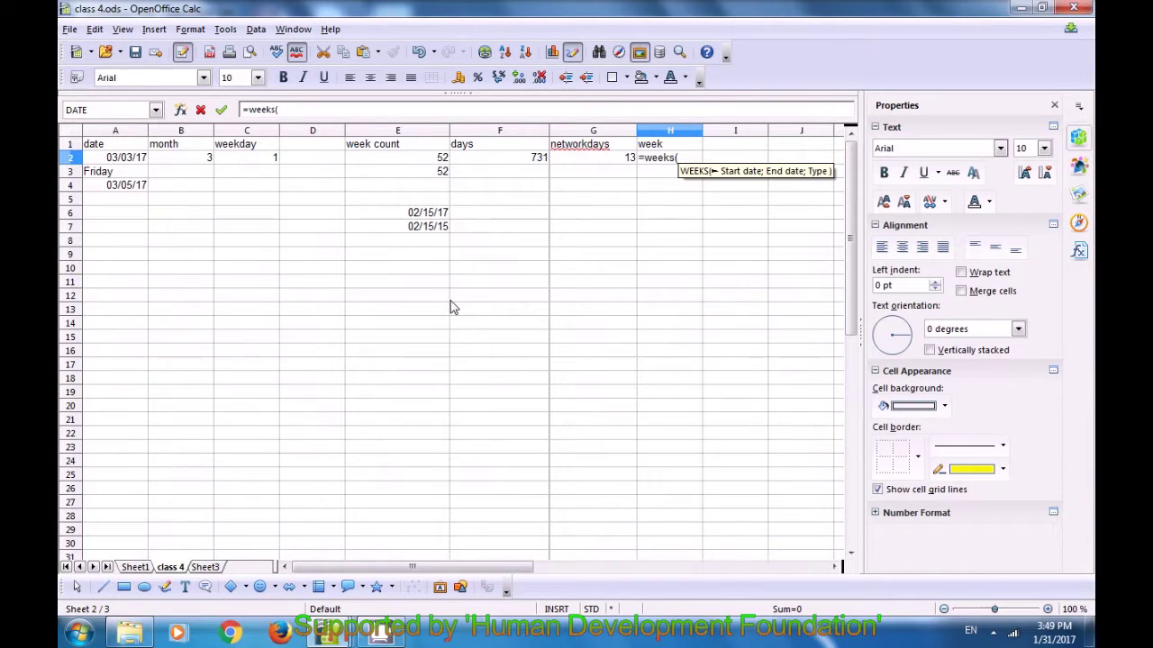
pyautogui.click(423, 214)
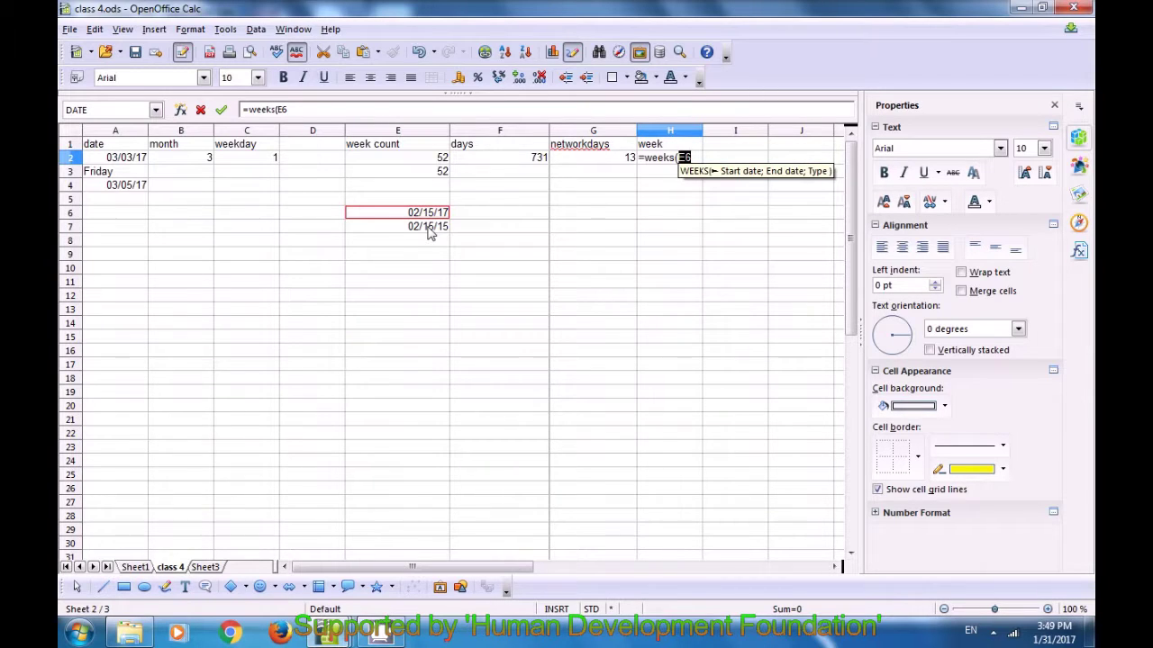
pyautogui.write(';')
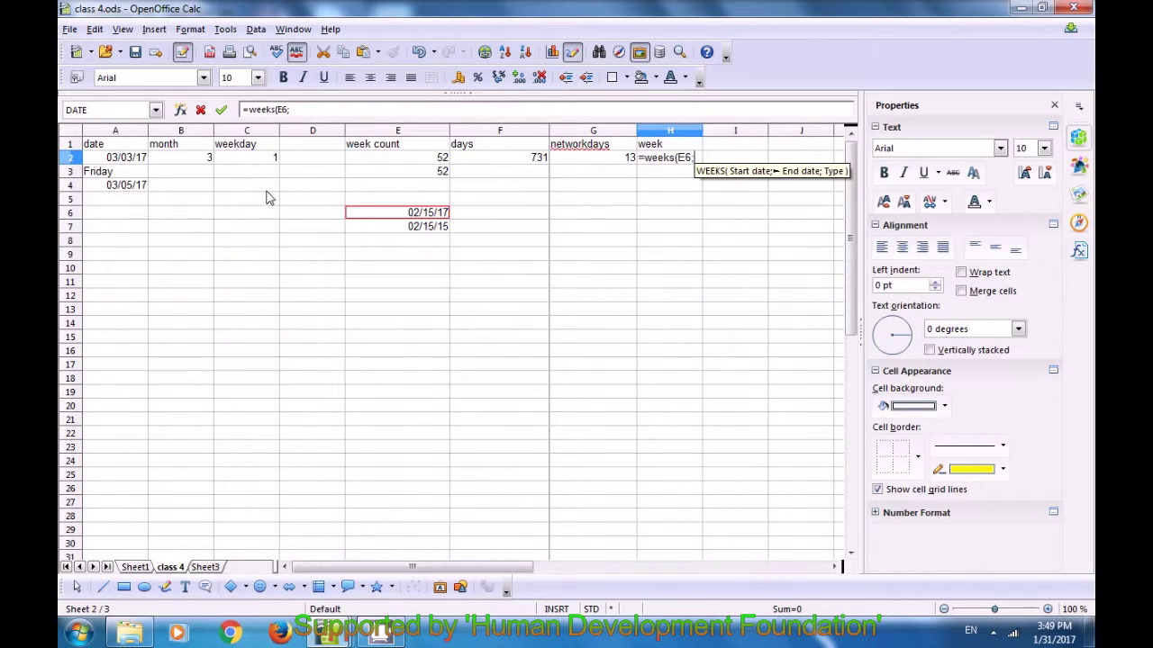
pyautogui.click(115, 158)
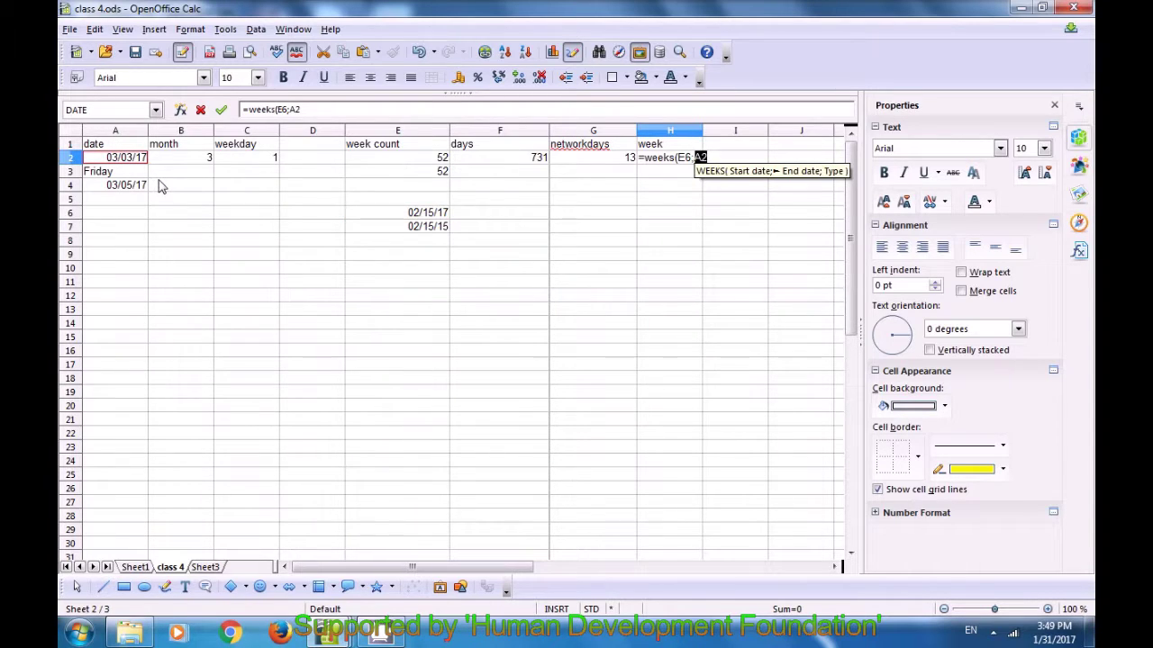
pyautogui.write(';0')
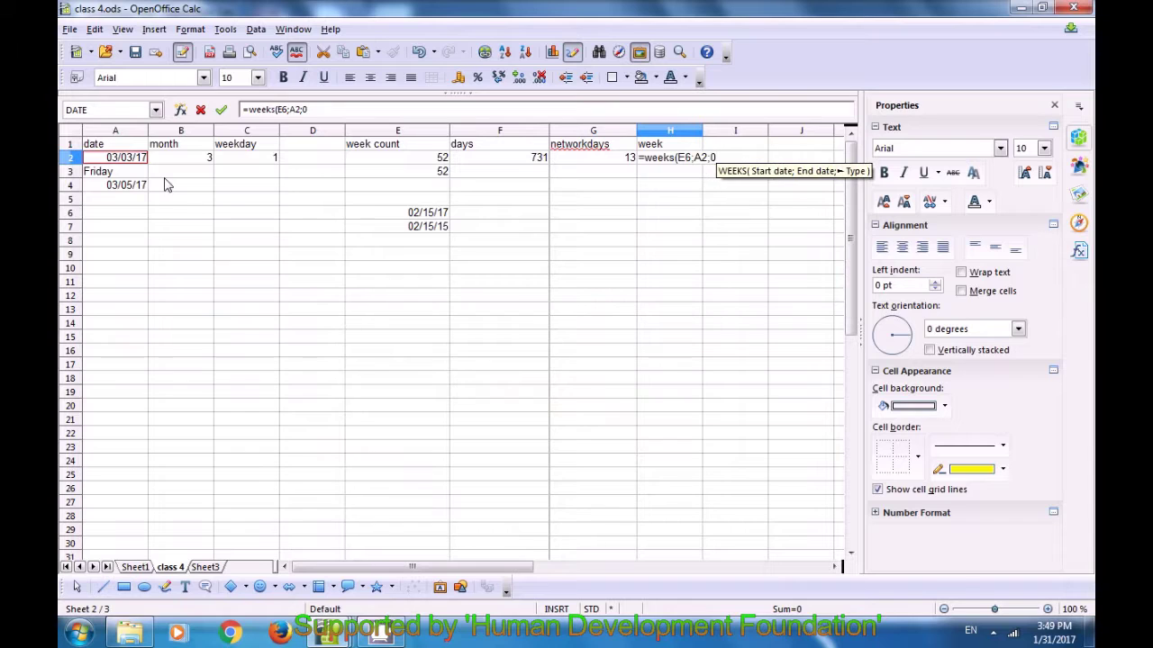
pyautogui.write(')')
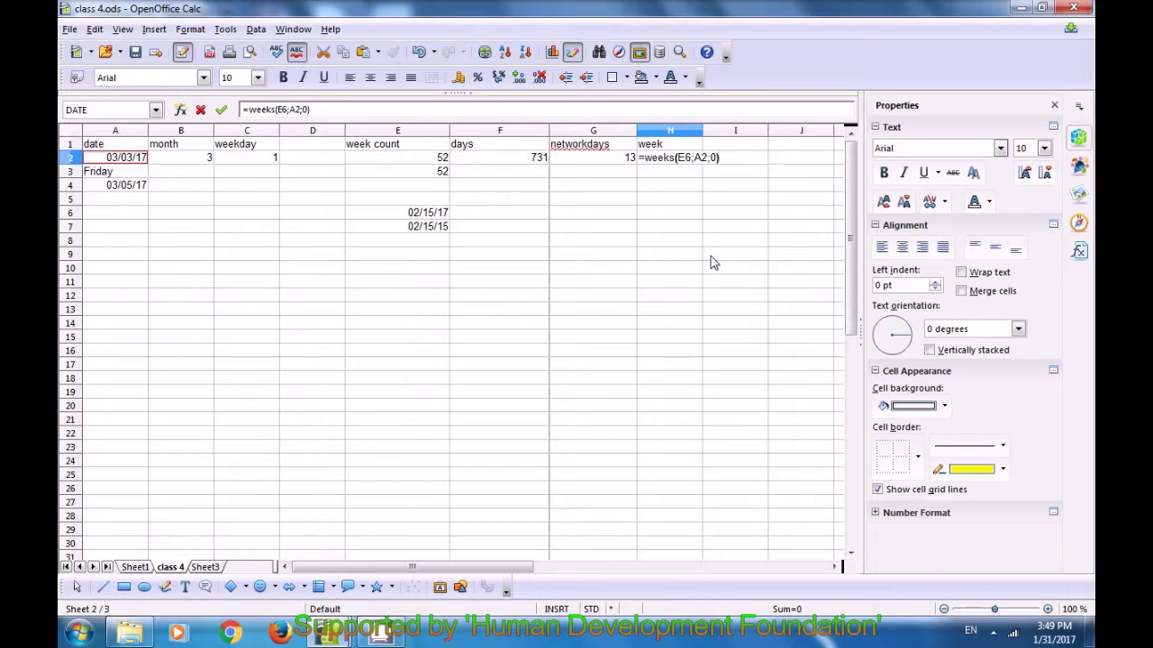
pyautogui.press('Return')
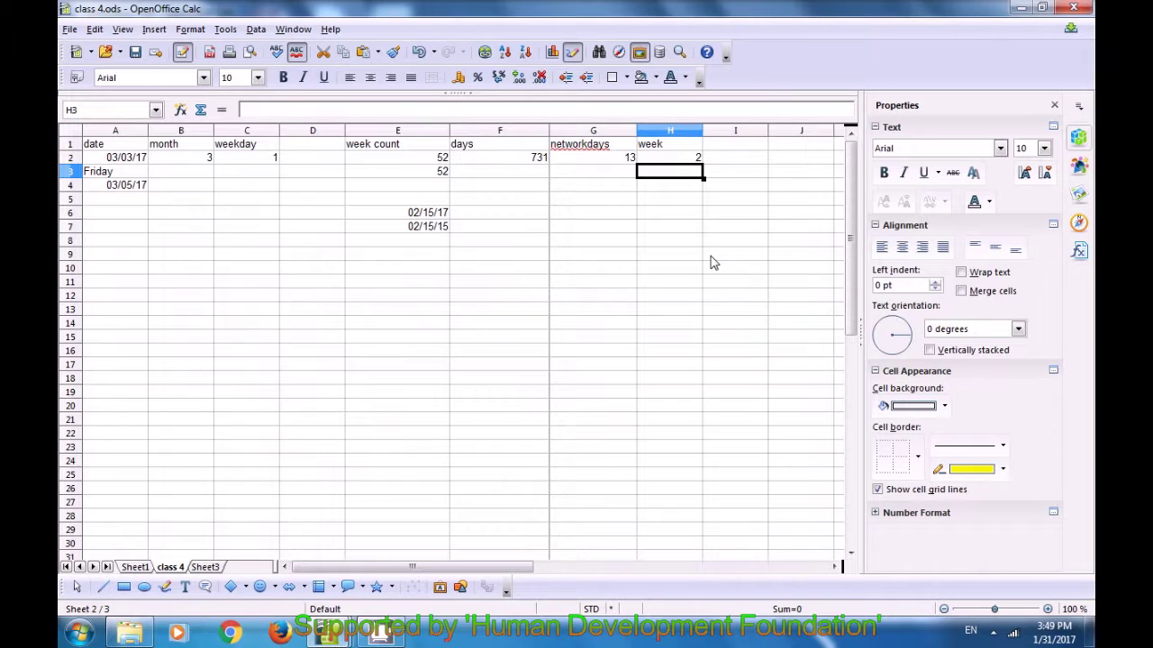
pyautogui.click(687, 160)
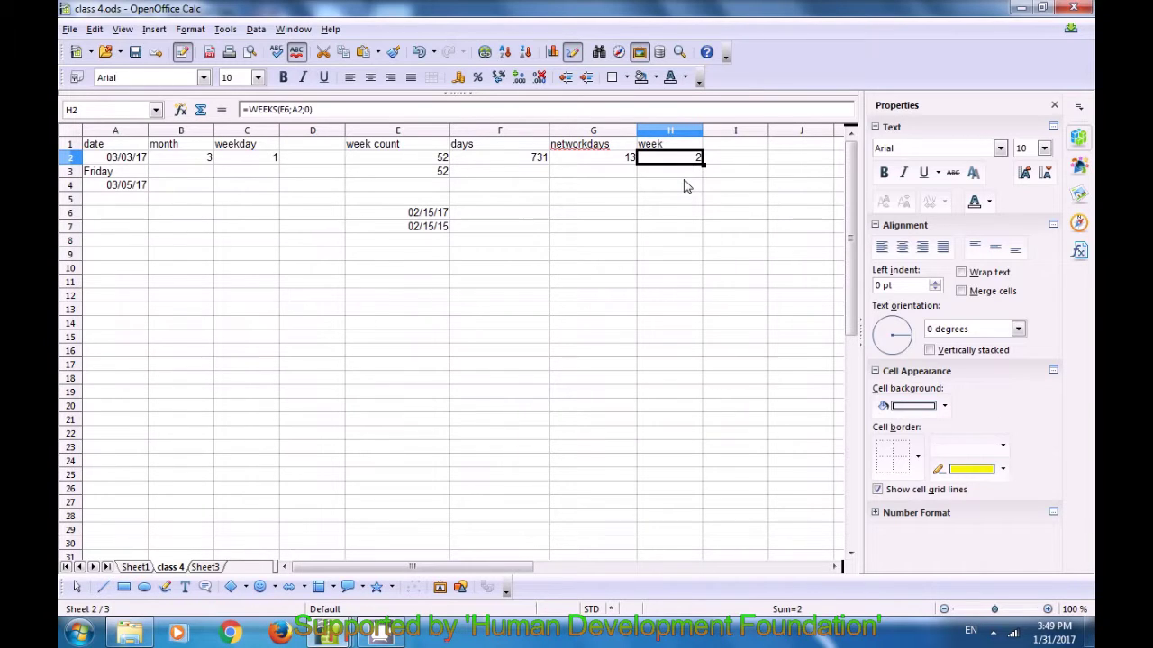